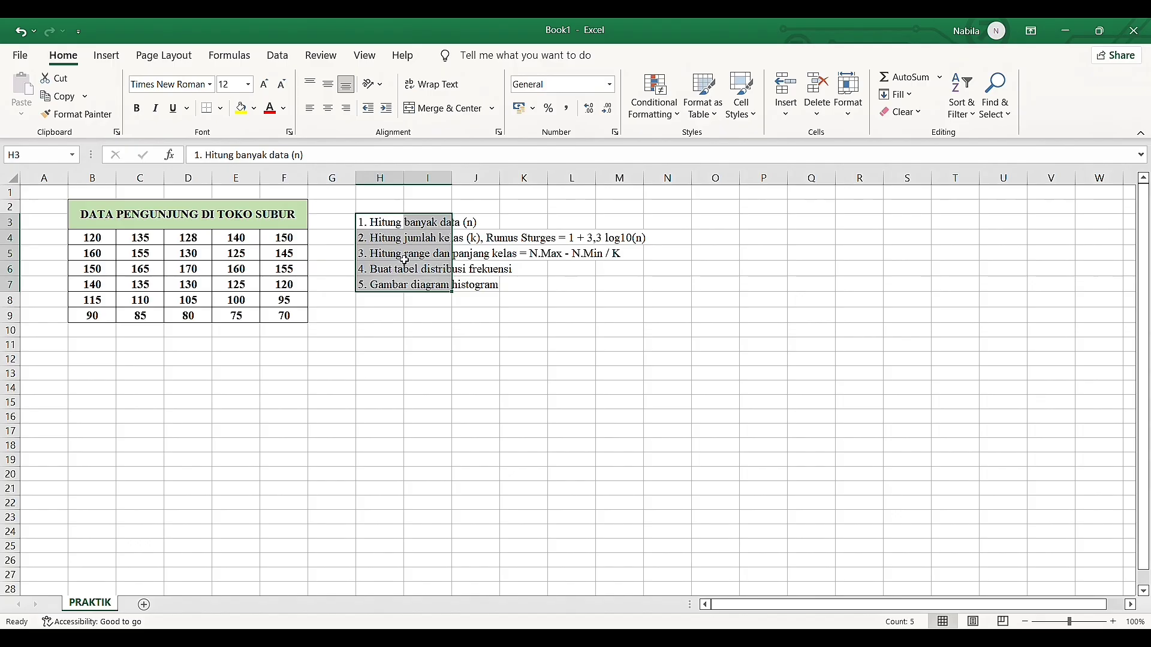
Enter the label "n" in cell A11, below the visitor data table
{"action": "left_click", "coordinate": [49, 351]}
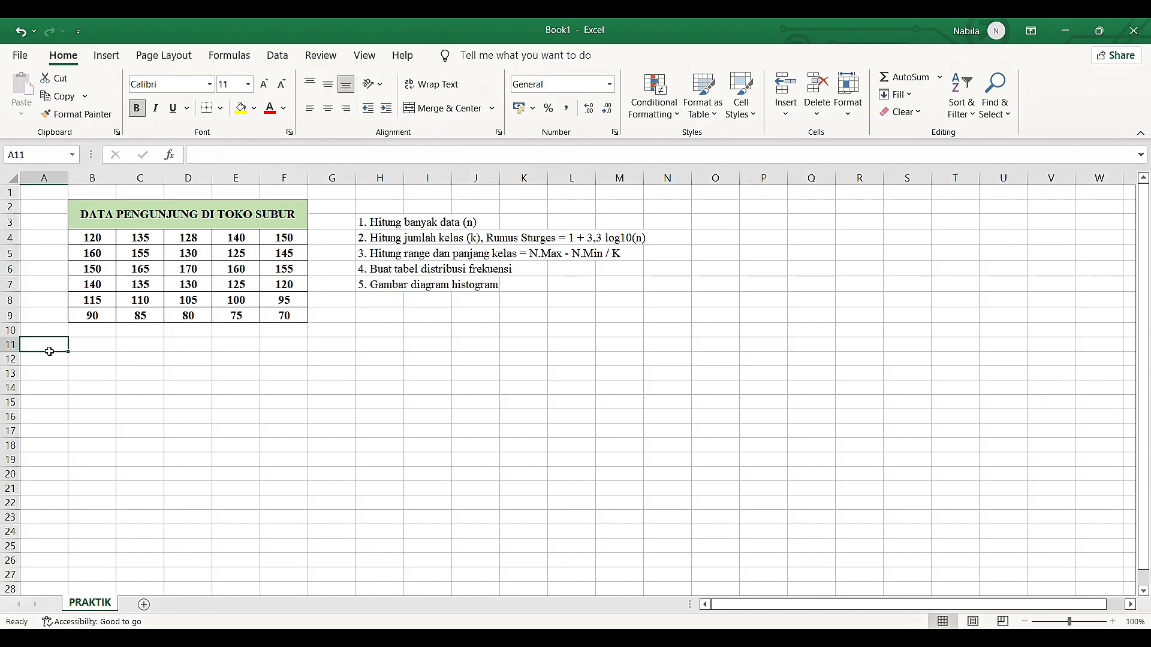
{"action": "type", "text": "n"}
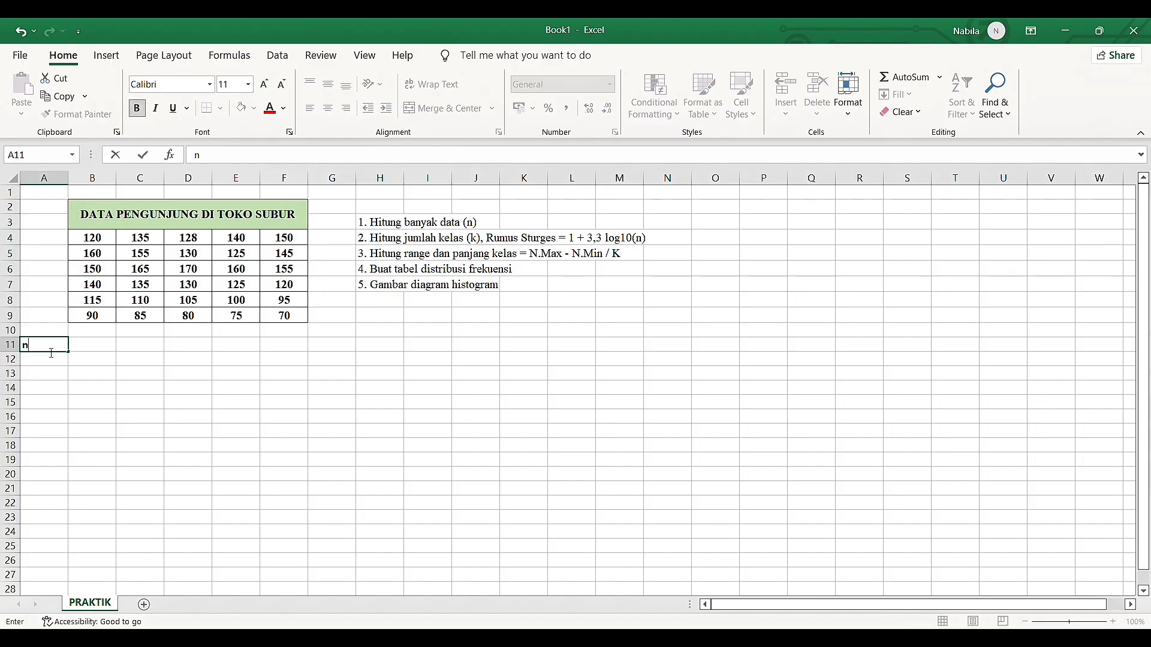
{"action": "key", "text": "Tab"}
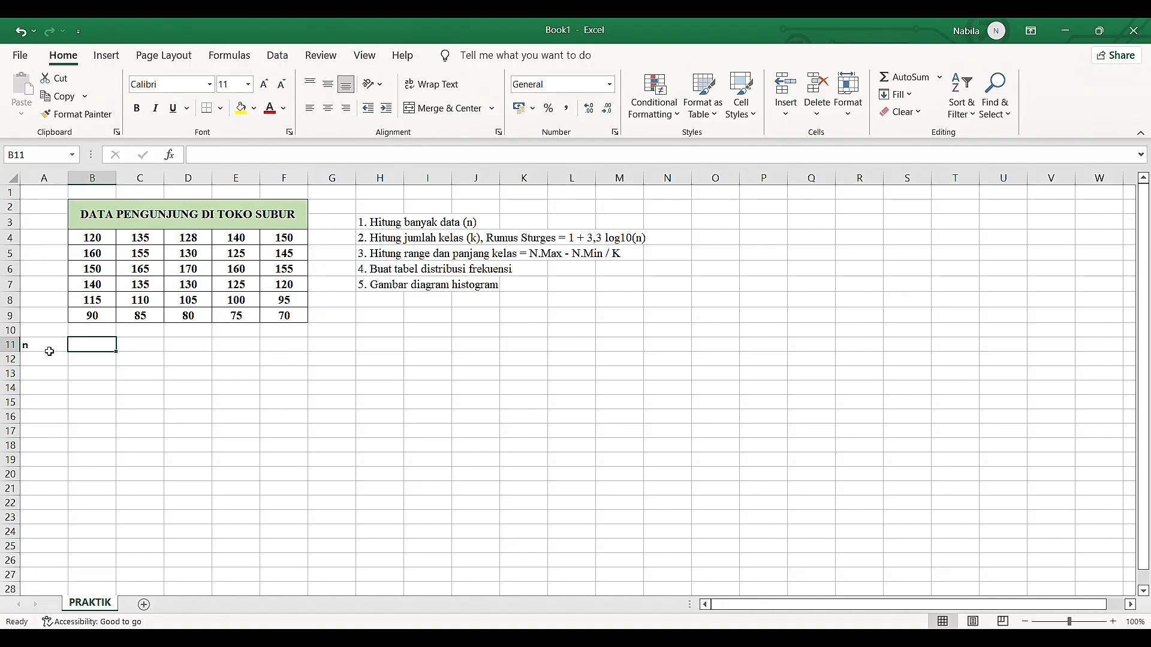
Count the visitor data values B4:F9 in cell B11 with a COUNT formula
{"action": "type", "text": "=caou"}
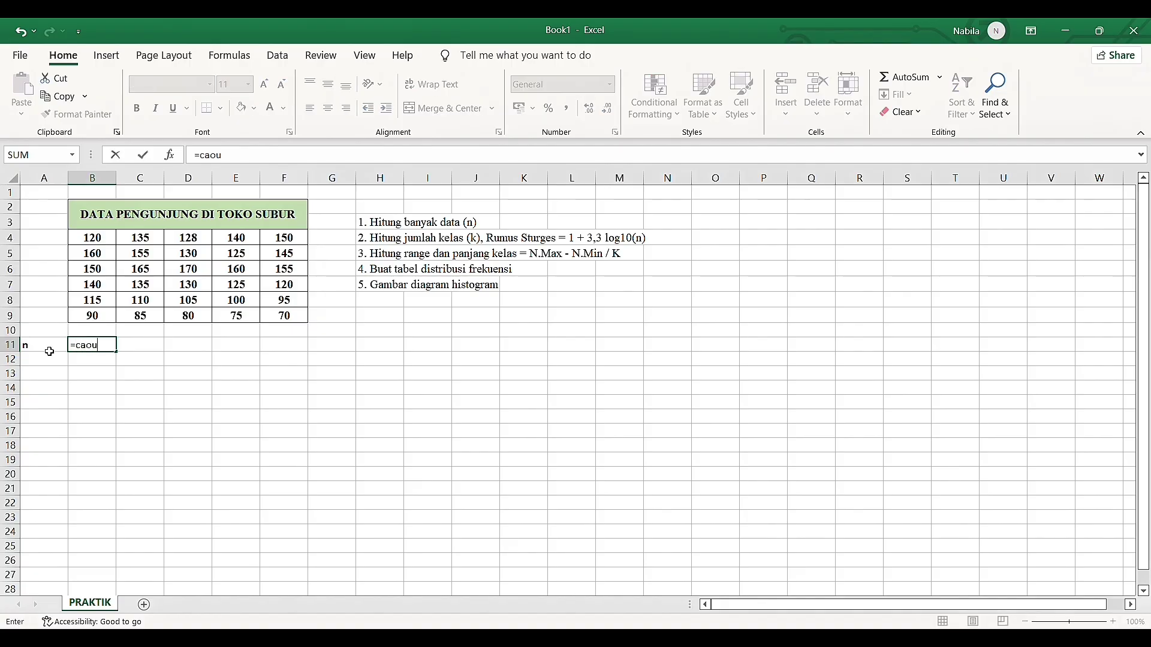
{"action": "type", "text": "nt"}
{"action": "key", "text": "BackSpace"}
{"action": "key", "text": "BackSpace"}
{"action": "key", "text": "BackSpace"}
{"action": "key", "text": "BackSpace"}
{"action": "key", "text": "BackSpace"}
{"action": "type", "text": "oun"}
{"action": "key", "text": "Tab"}
{"action": "left_click_drag", "start_coordinate": [75, 238], "coordinate": [284, 321]}
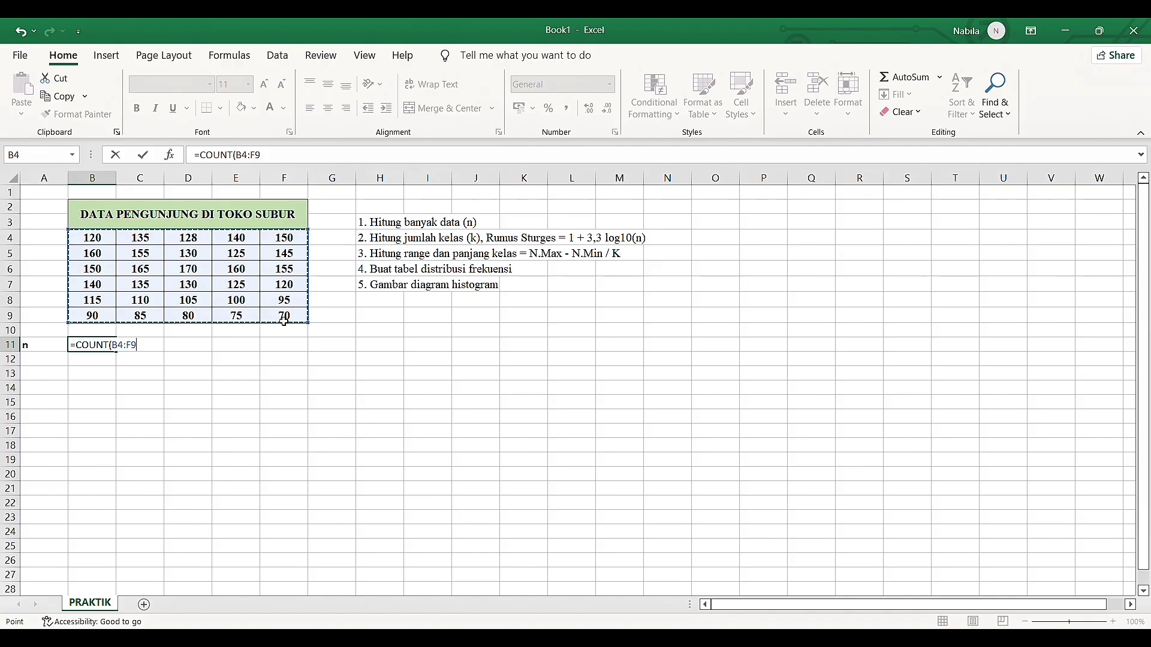
{"action": "type", "text": ")"}
{"action": "key", "text": "Return"}
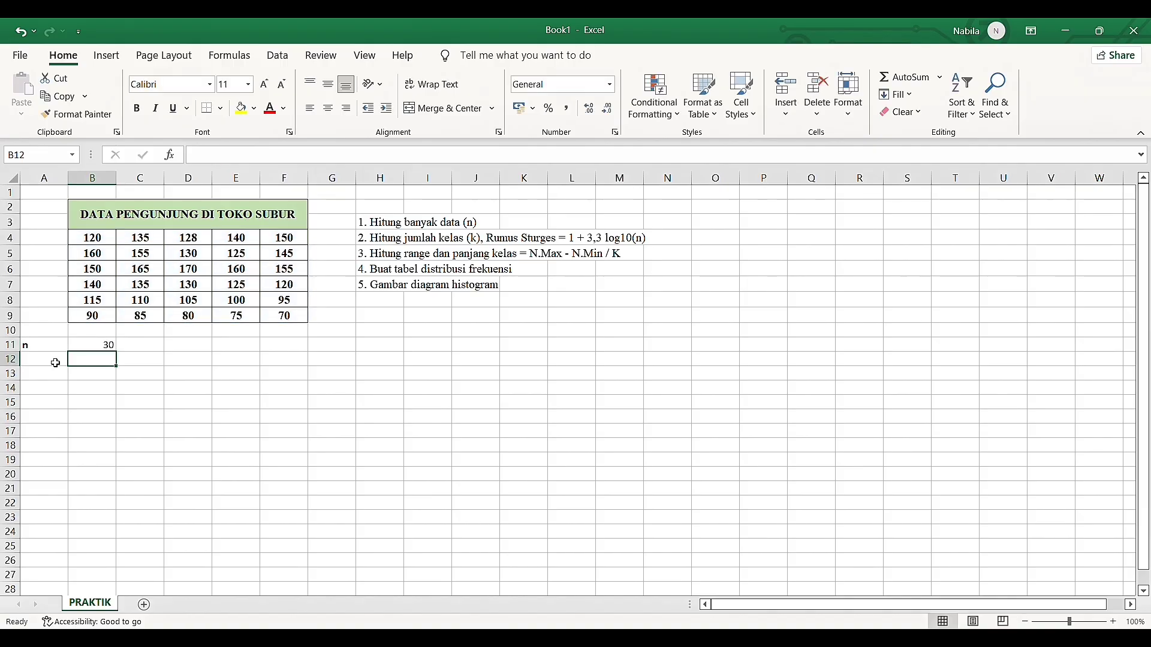
{"action": "left_click", "coordinate": [78, 346]}
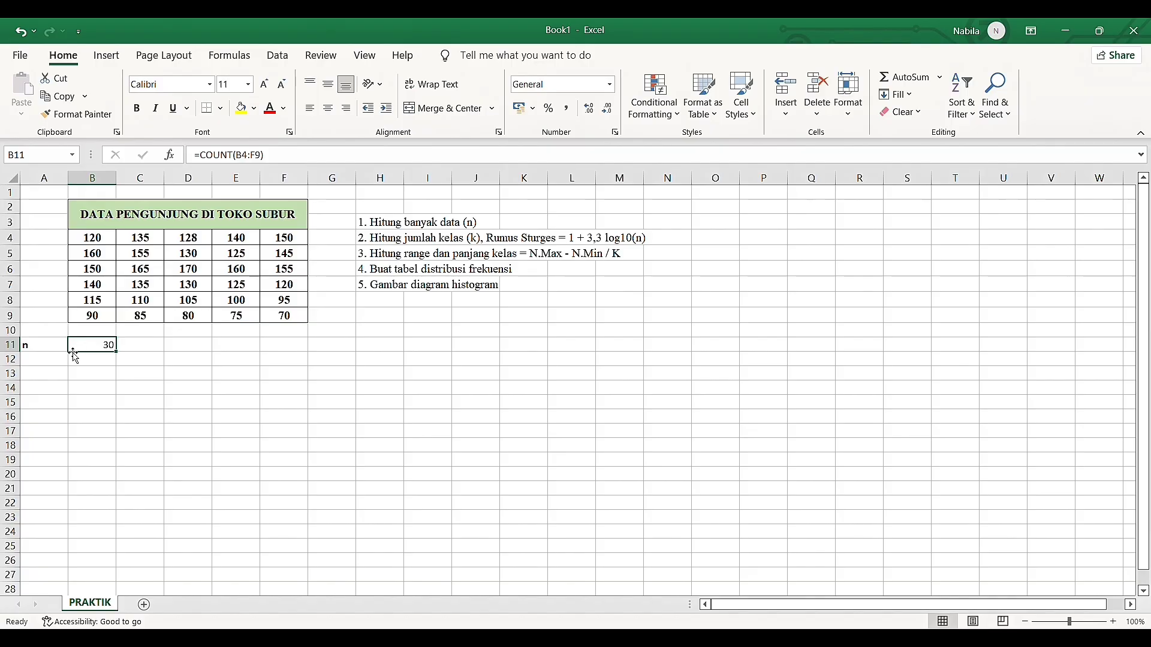
Enter the label "k" for the number of classes in cell A12
{"action": "left_click", "coordinate": [61, 358]}
{"action": "left_click", "coordinate": [438, 243]}
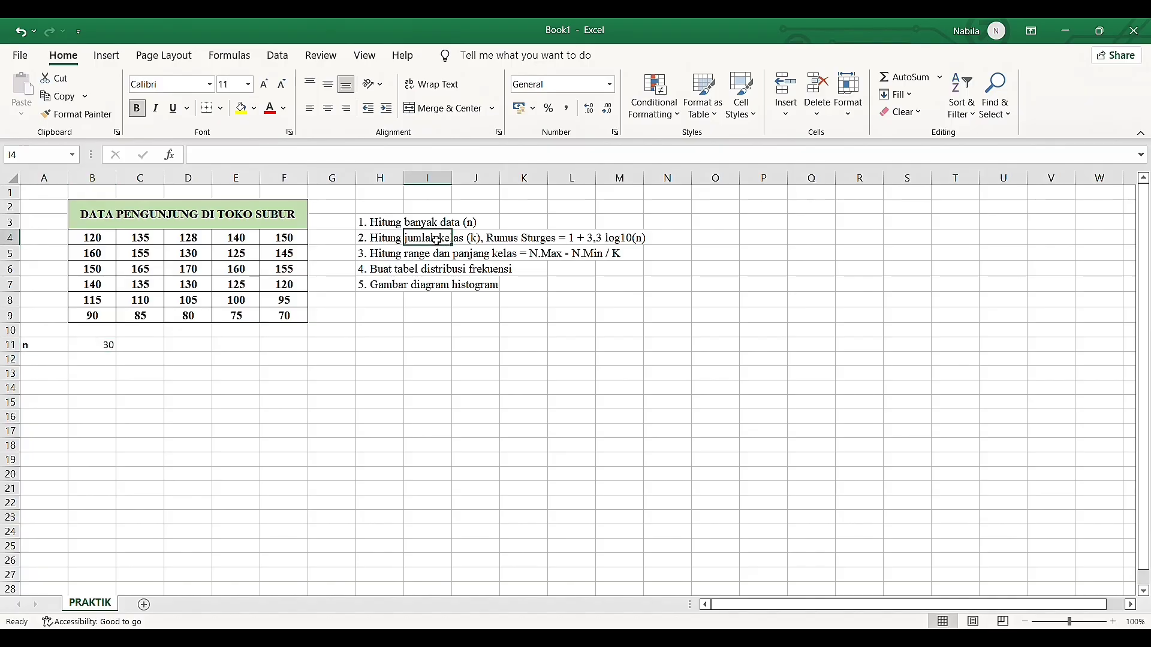
{"action": "left_click", "coordinate": [464, 245]}
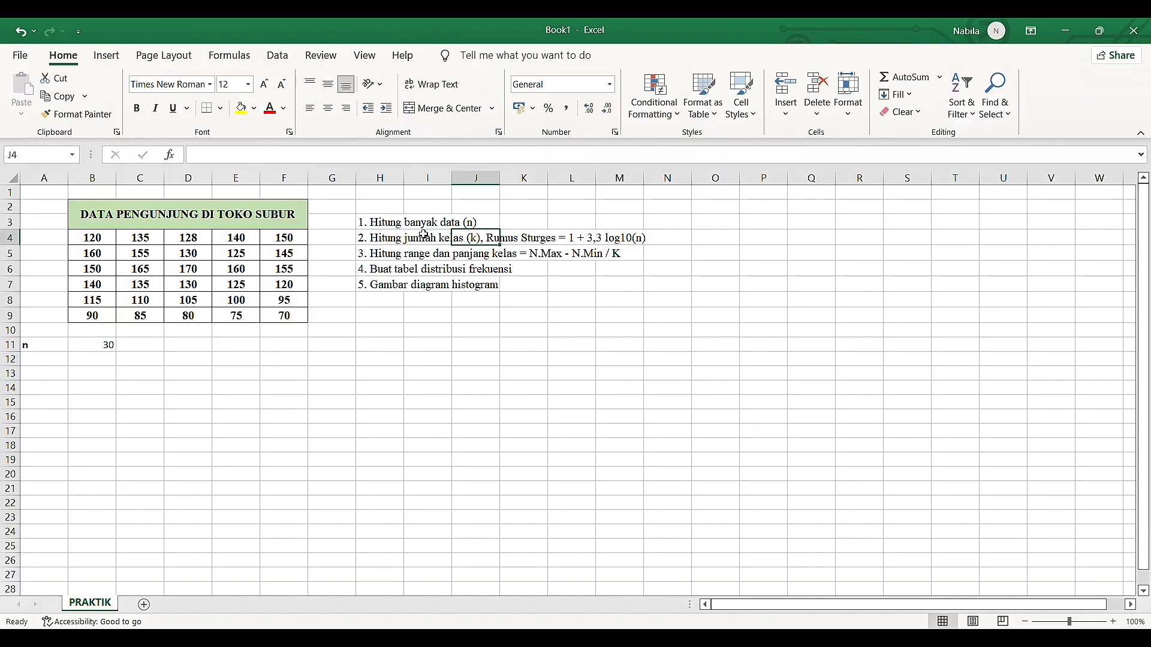
{"action": "left_click", "coordinate": [62, 362]}
{"action": "type", "text": "k"}
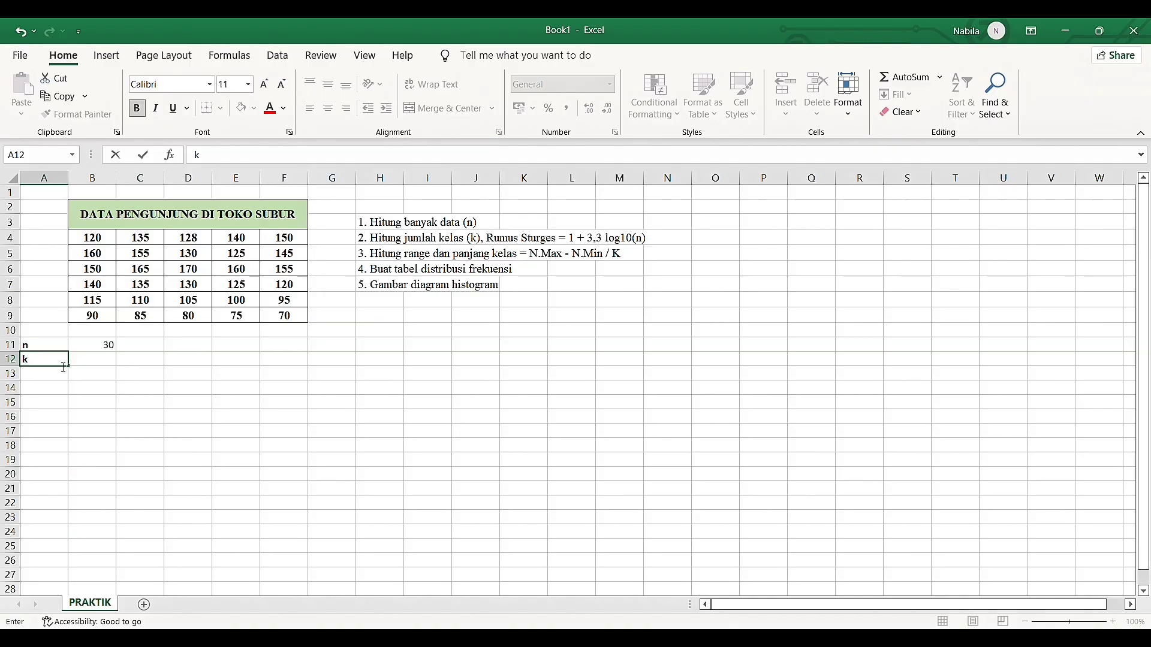
{"action": "key", "text": "Tab"}
Calculate the number of classes in B12 with the Sturges formula =1+3,3*LOG10(B11)
{"action": "type", "text": "="}
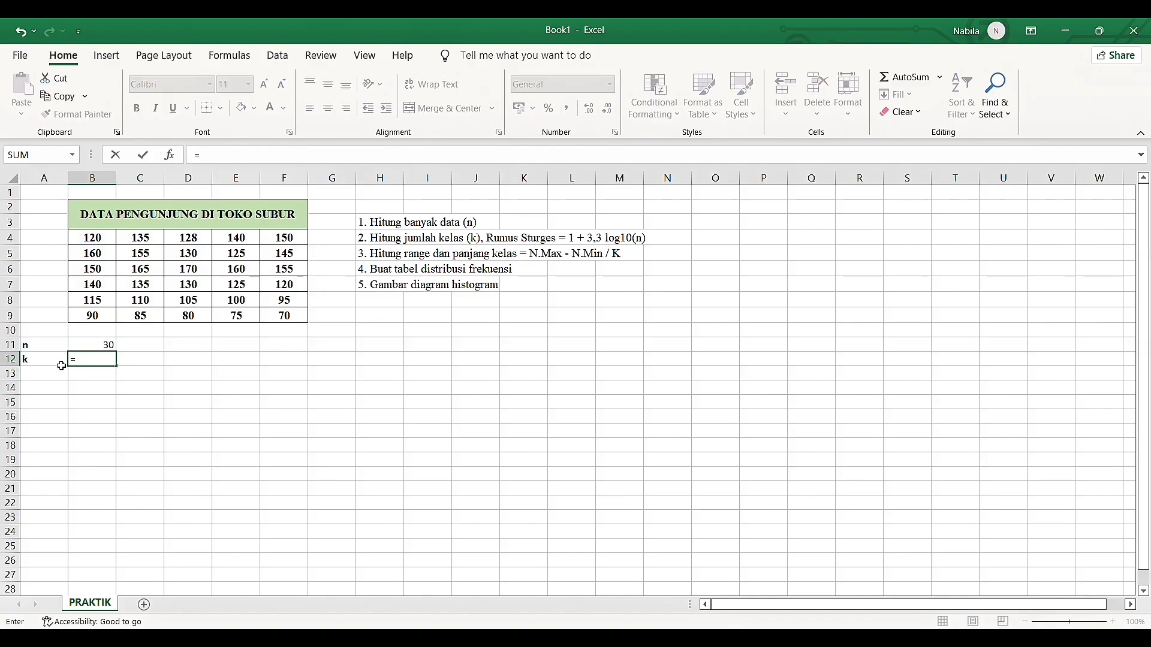
{"action": "type", "text": "1+3,3*log"}
{"action": "double_click", "coordinate": [158, 393]}
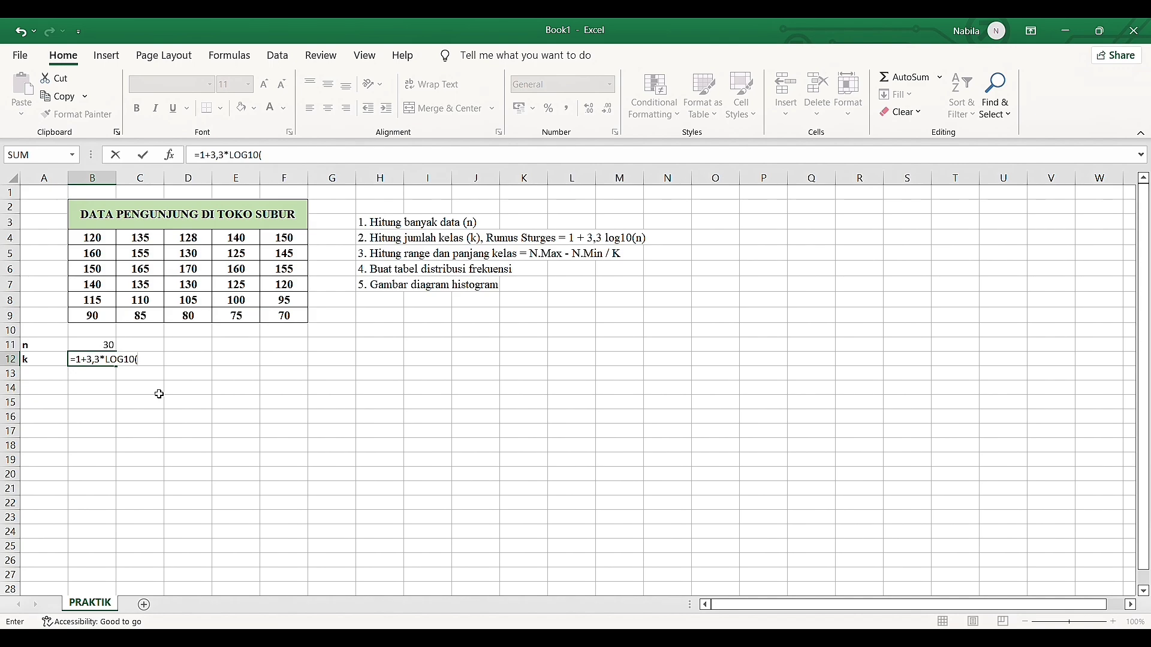
{"action": "left_click", "coordinate": [103, 346]}
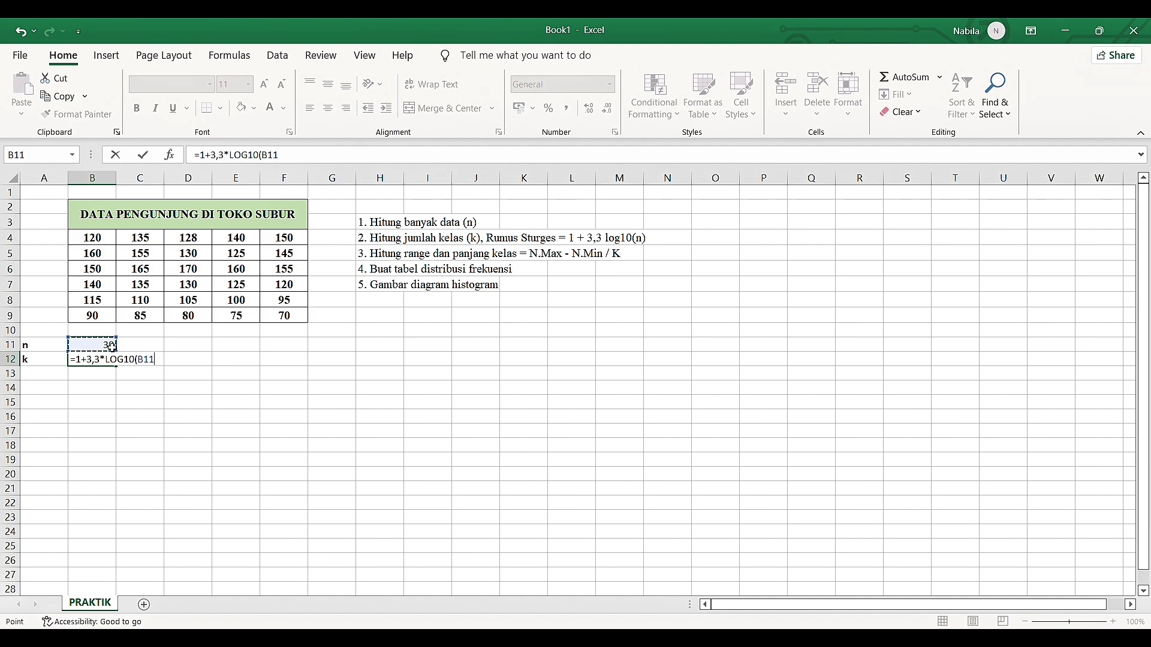
{"action": "type", "text": ")"}
{"action": "key", "text": "Return"}
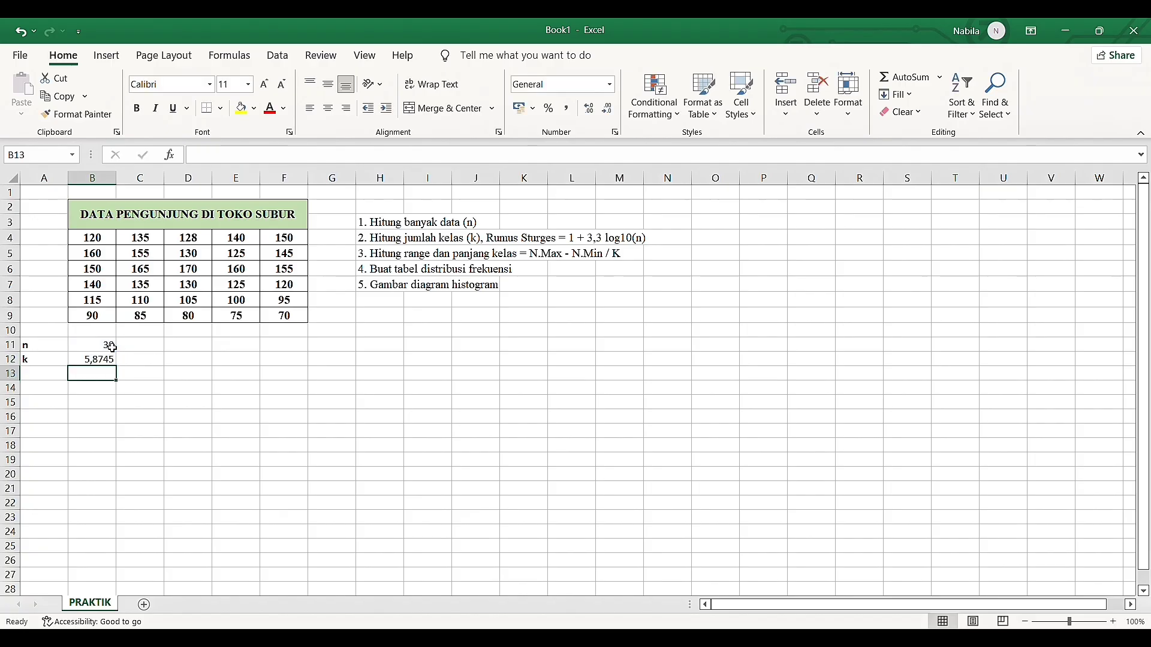
Wrap the Sturges formula in B12 in ROUNDUP with 0 decimal digits
{"action": "left_click", "coordinate": [84, 363]}
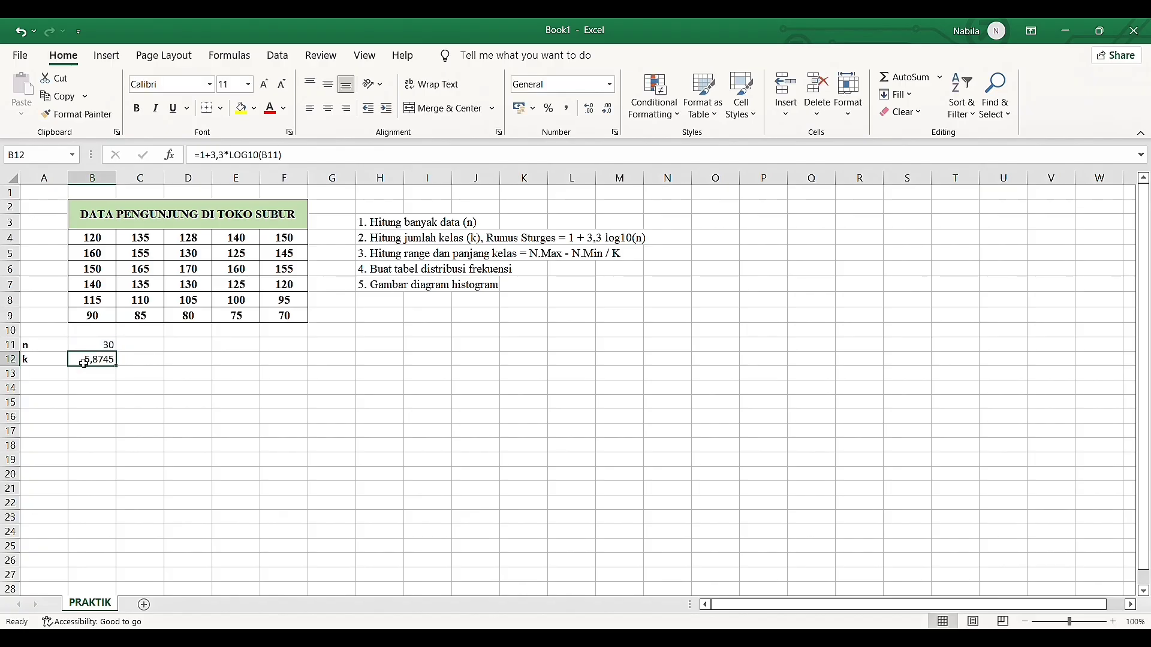
{"action": "left_click", "coordinate": [85, 376]}
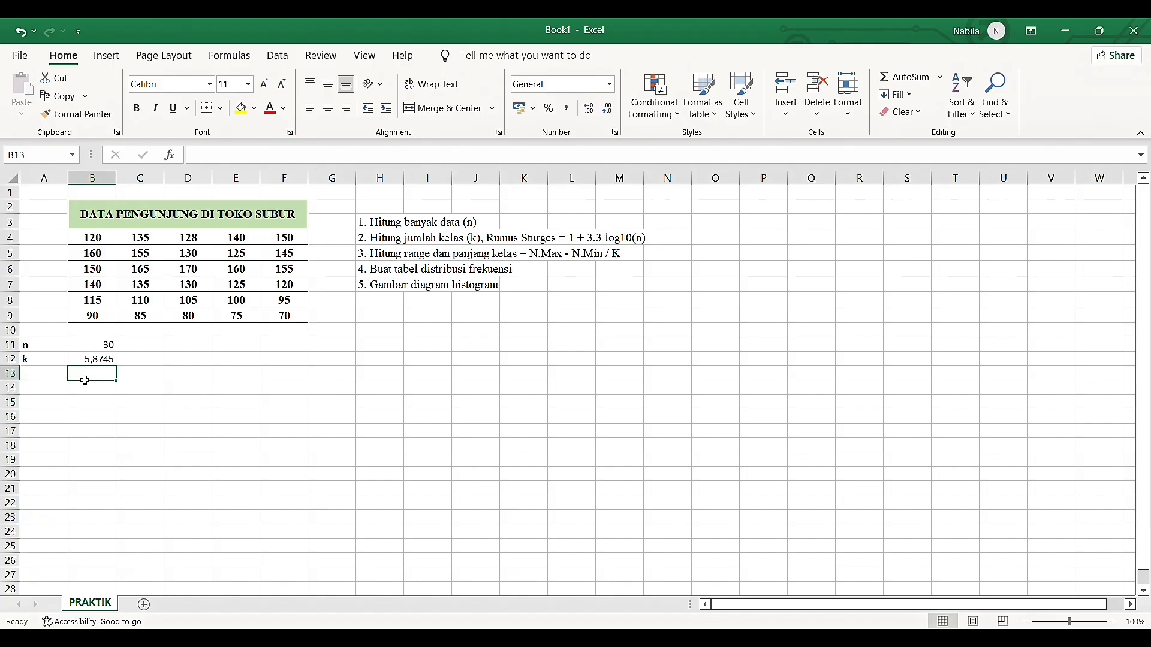
{"action": "left_click", "coordinate": [82, 365]}
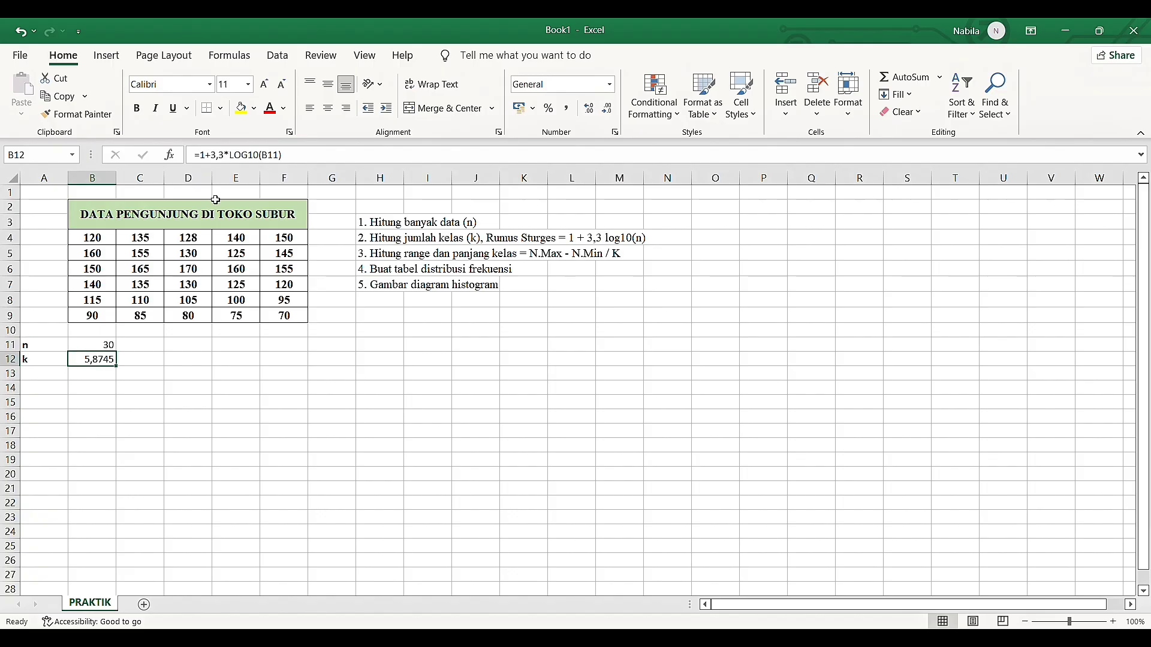
{"action": "left_click", "coordinate": [204, 157]}
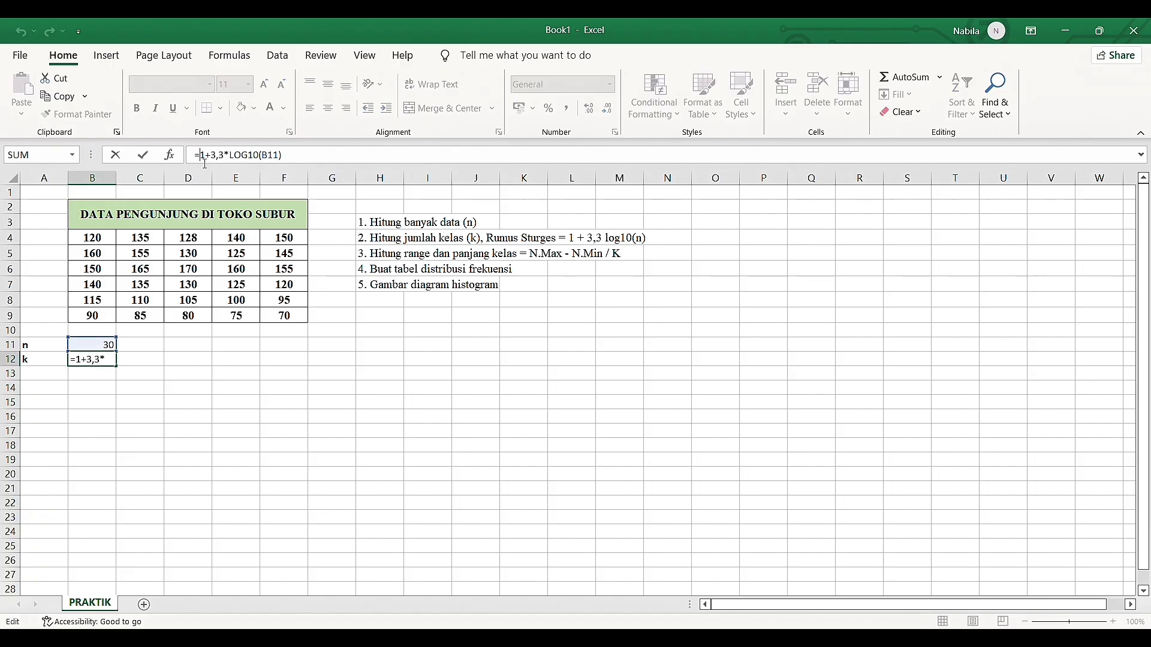
{"action": "type", "text": "round"}
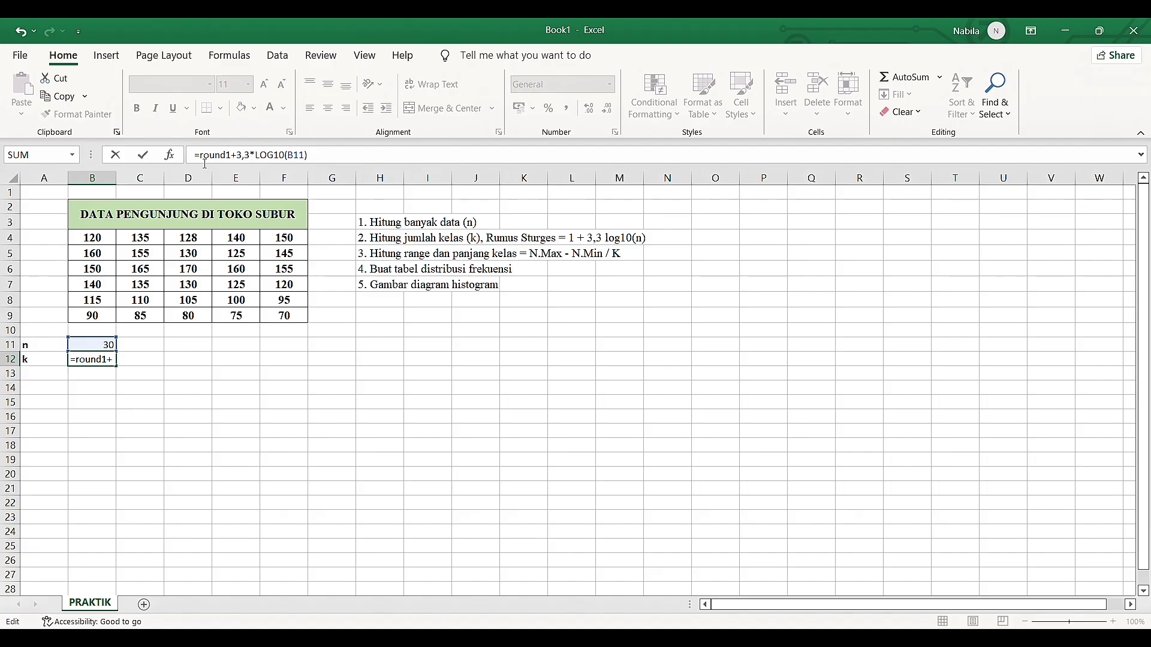
{"action": "type", "text": "up"}
{"action": "key", "text": "Tab"}
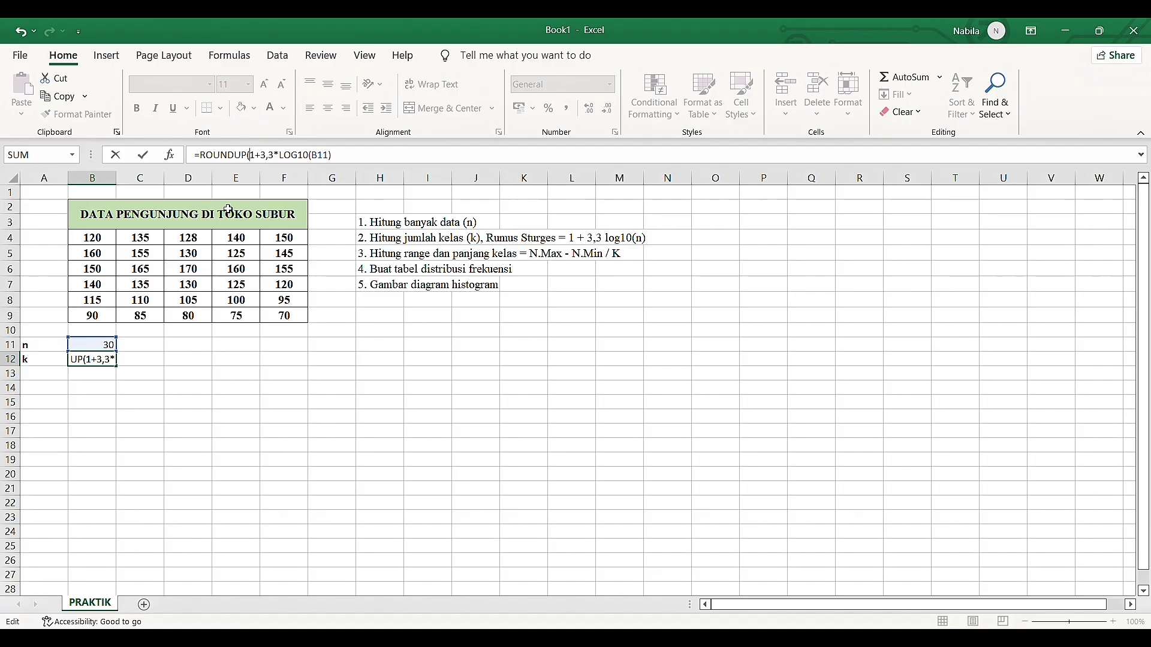
{"action": "left_click", "coordinate": [375, 159]}
{"action": "type", "text": "; 0)"}
{"action": "key", "text": "Return"}
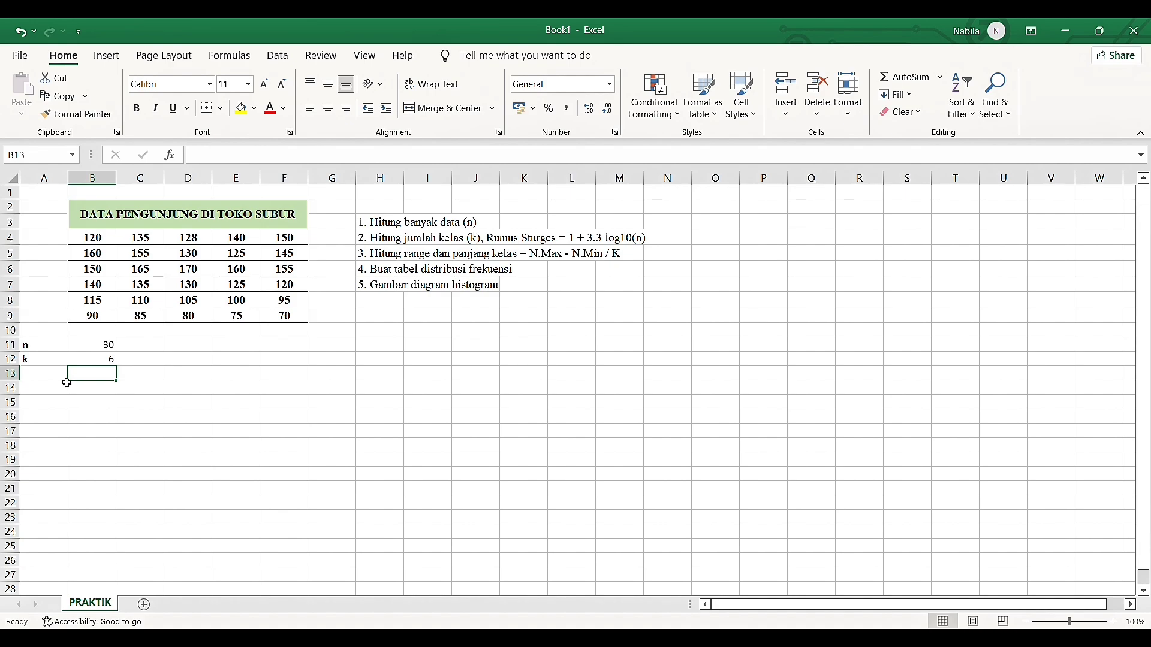
Enter the label "range" in cell A13, below the k label
{"action": "left_click", "coordinate": [373, 260]}
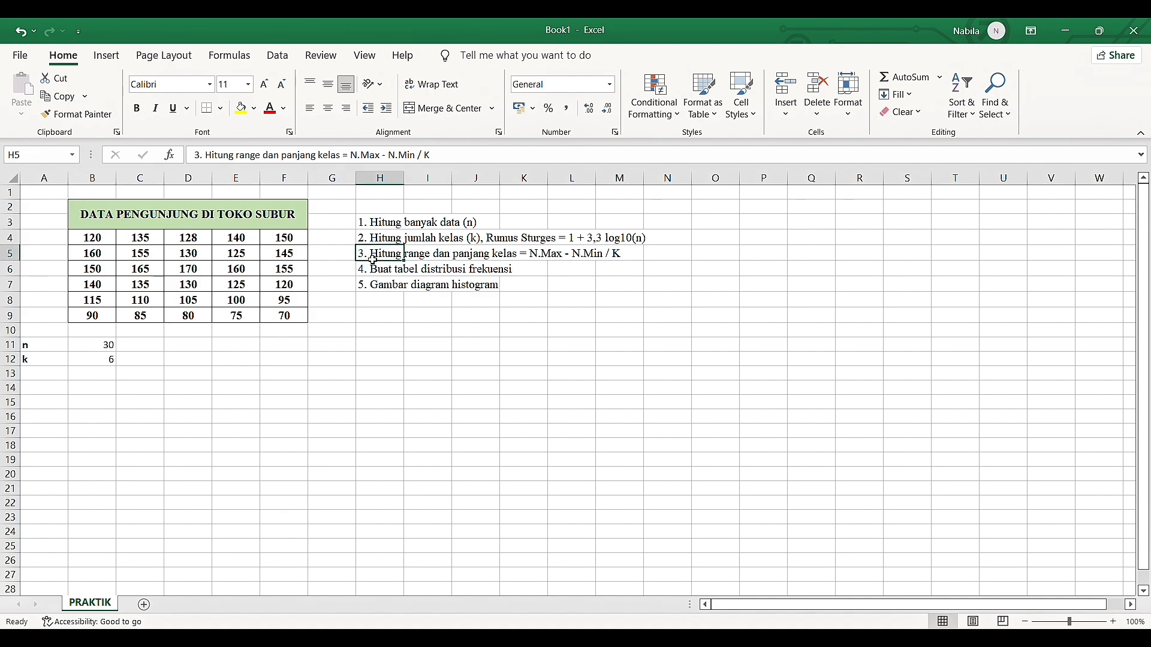
{"action": "left_click", "coordinate": [73, 378]}
{"action": "left_click", "coordinate": [58, 377]}
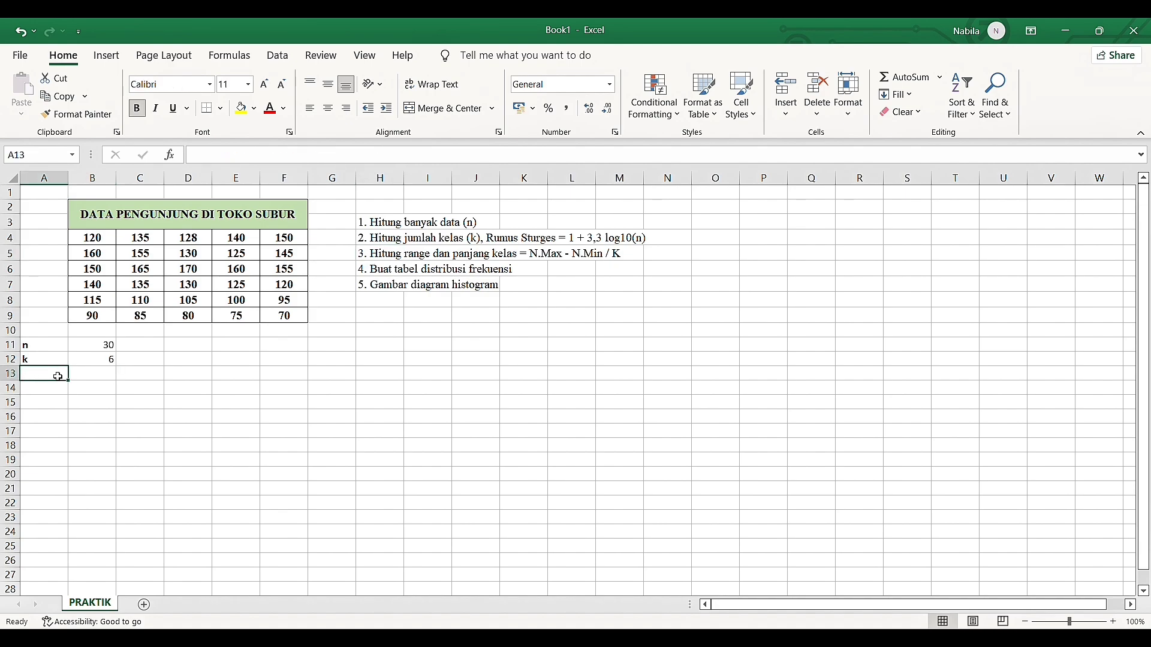
{"action": "type", "text": "range"}
{"action": "key", "text": "Tab"}
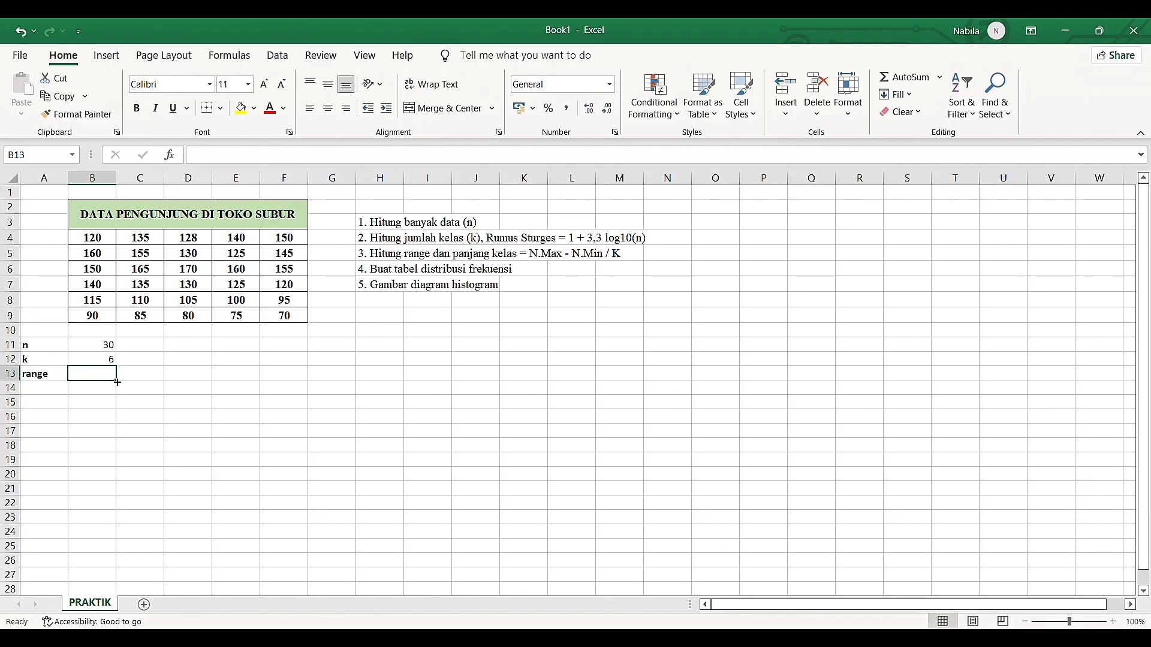
Enter the bold labels "N.MAX" in cell B14 and "N.MIN" in cell B15
{"action": "left_click", "coordinate": [188, 349]}
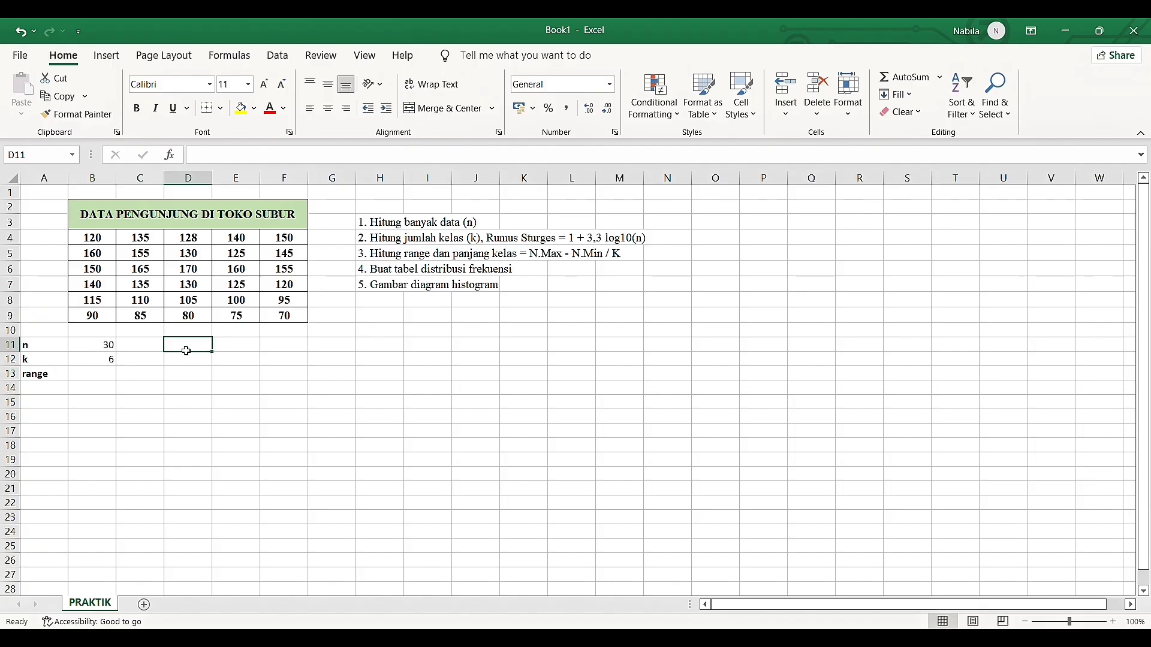
{"action": "left_click", "coordinate": [95, 395]}
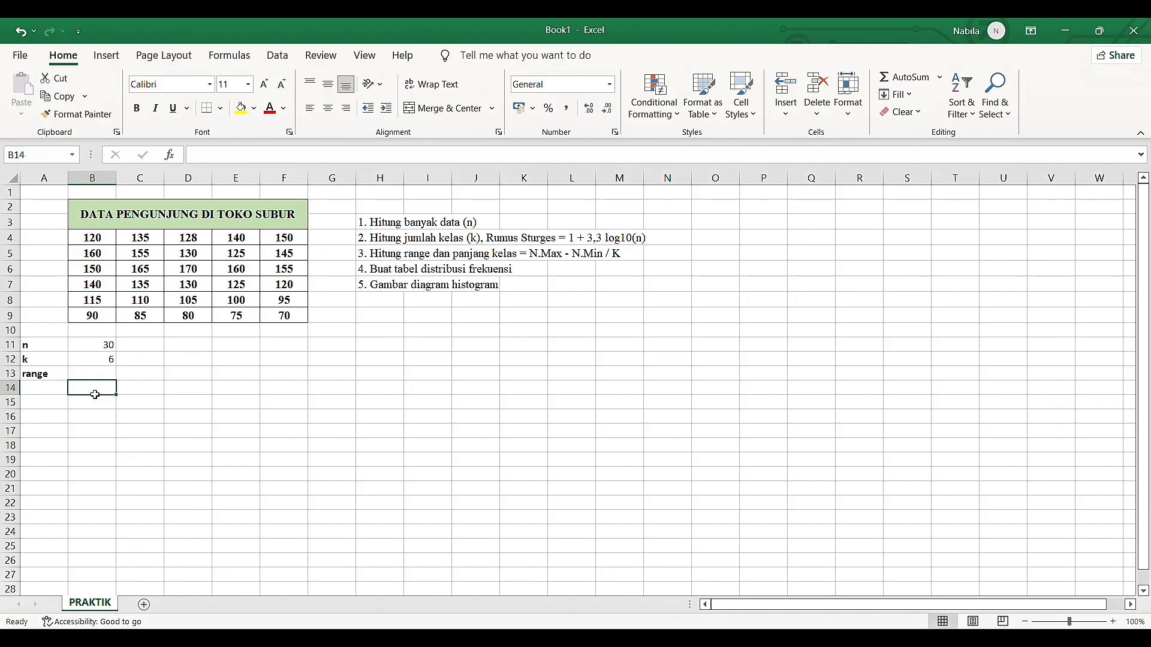
{"action": "key", "text": "ctrl+b"}
{"action": "type", "text": "N"}
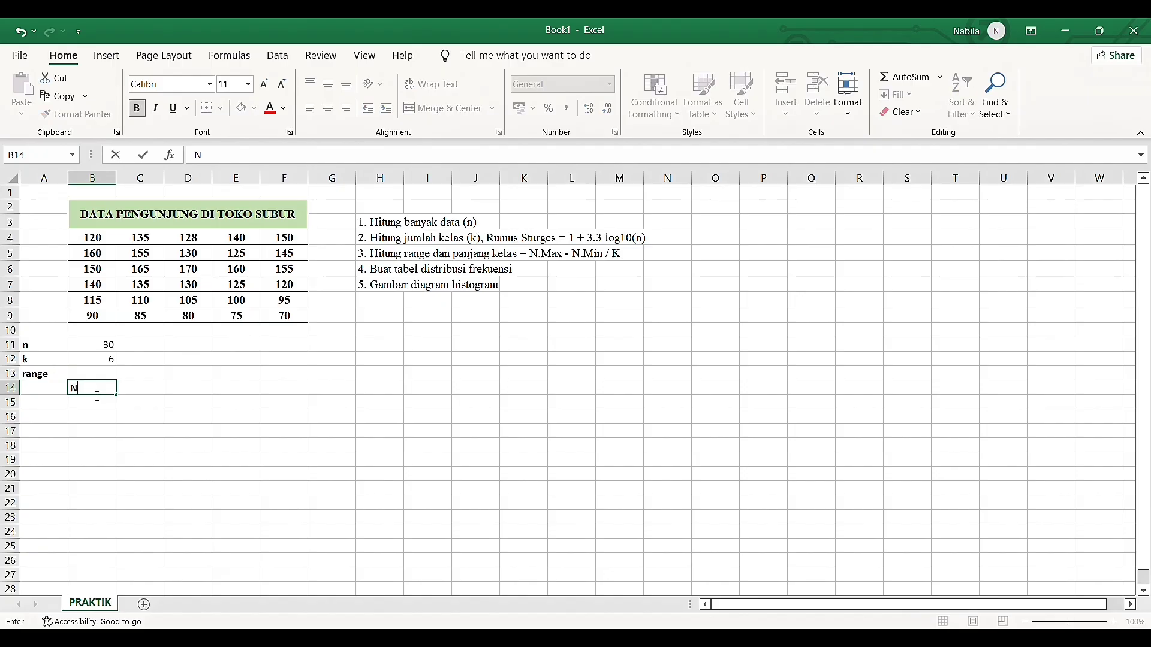
{"action": "type", "text": ".MAX"}
{"action": "key", "text": "Return"}
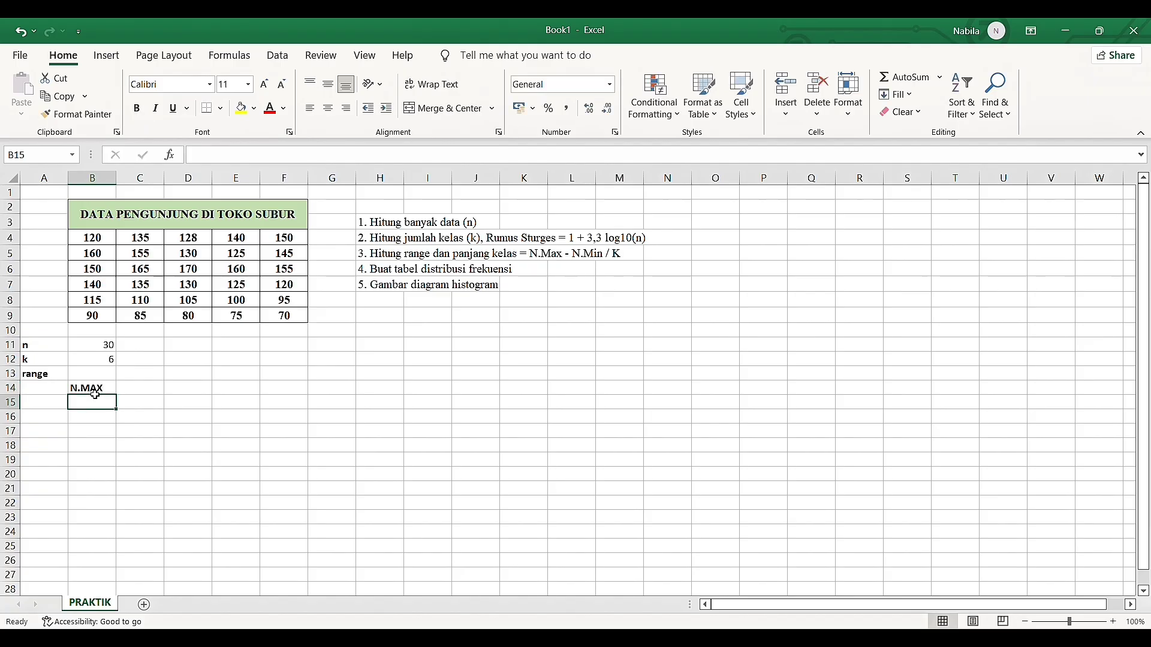
{"action": "key", "text": "ctrl+b"}
{"action": "type", "text": "N"}
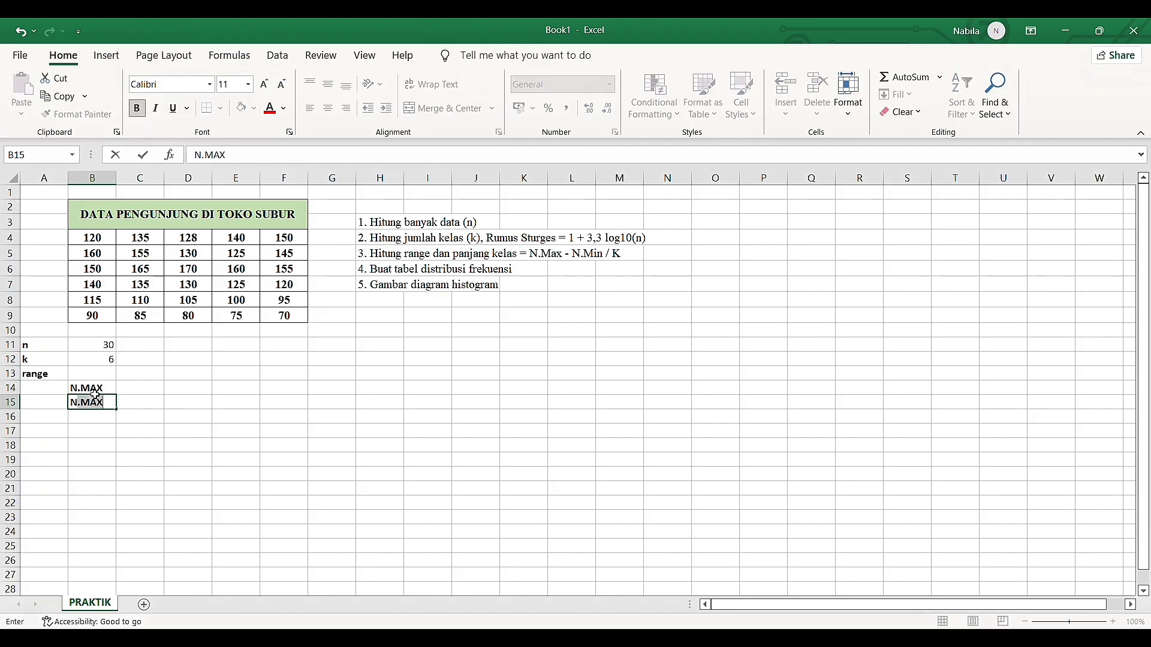
{"action": "type", "text": ".MIN"}
{"action": "key", "text": "Return"}
Calculate the maximum of the visitor data in C14 with =MAX(B4:F9)
{"action": "left_click", "coordinate": [131, 388]}
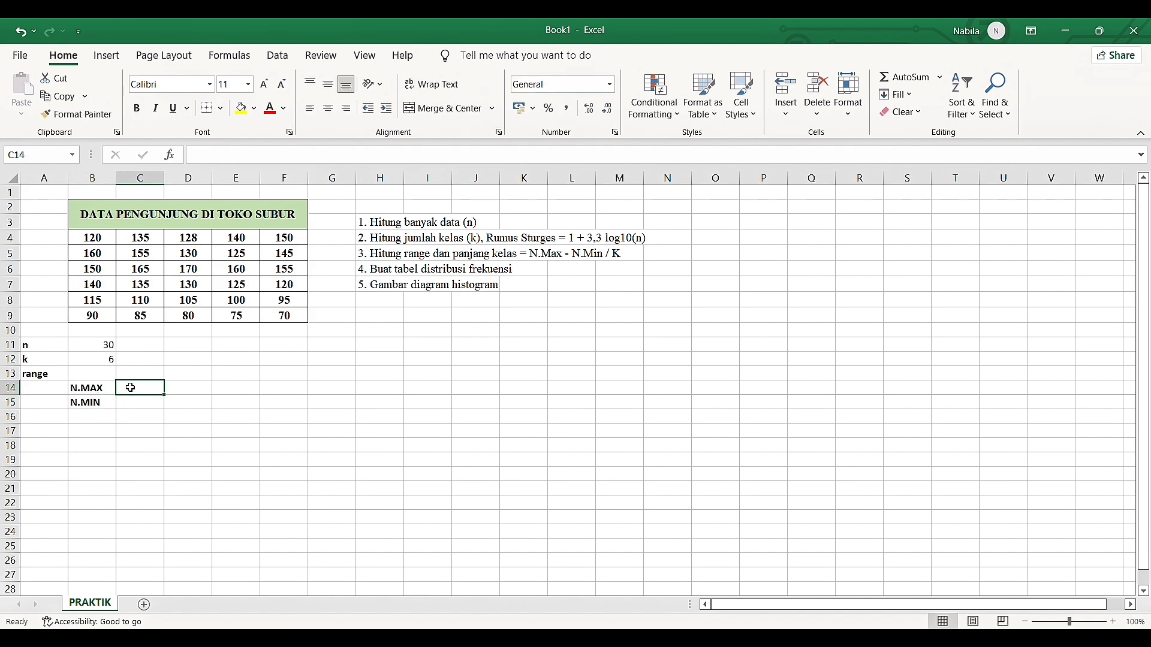
{"action": "type", "text": "="}
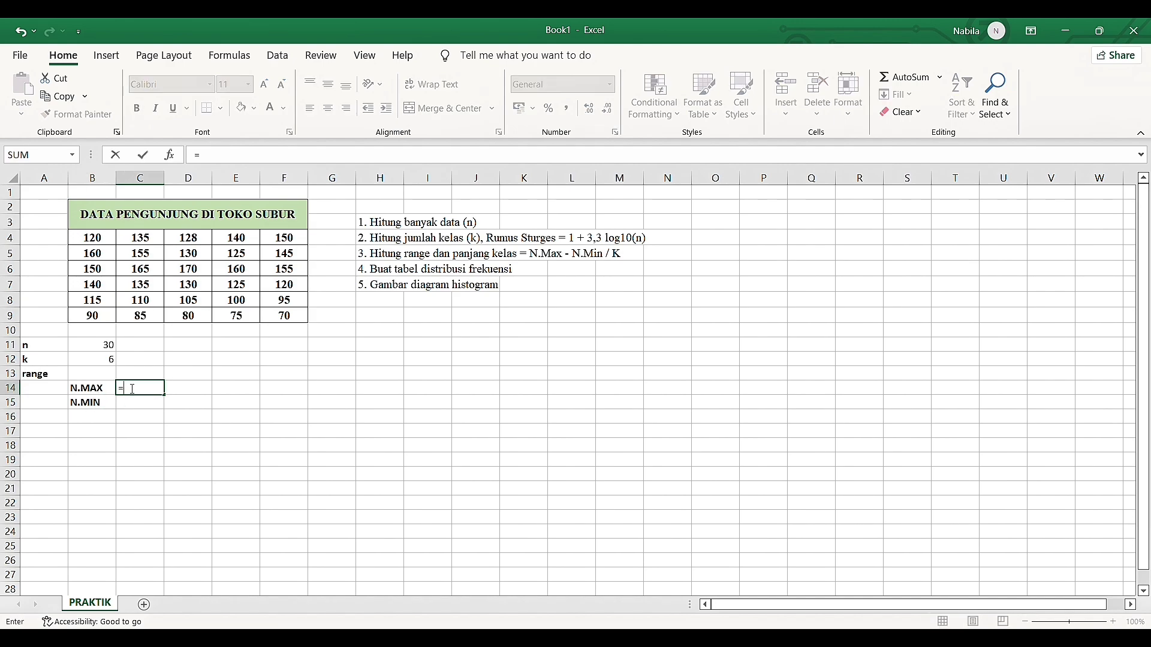
{"action": "type", "text": "ma"}
{"action": "key", "text": "Tab"}
{"action": "left_click_drag", "start_coordinate": [105, 239], "coordinate": [298, 324]}
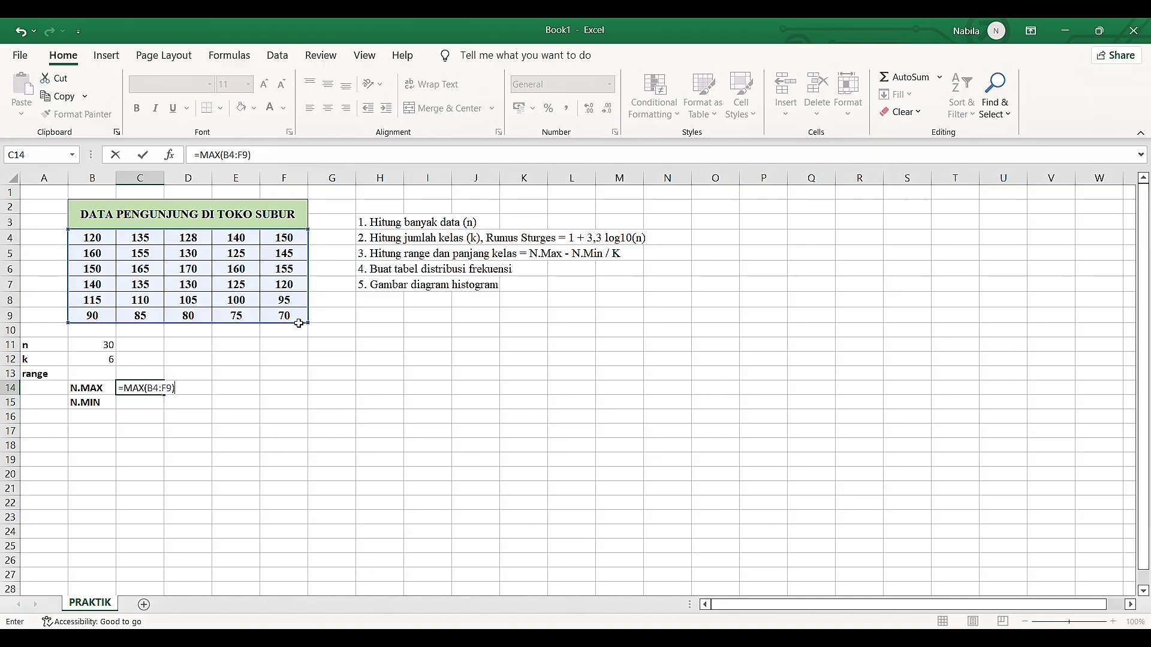
{"action": "key", "text": "Return"}
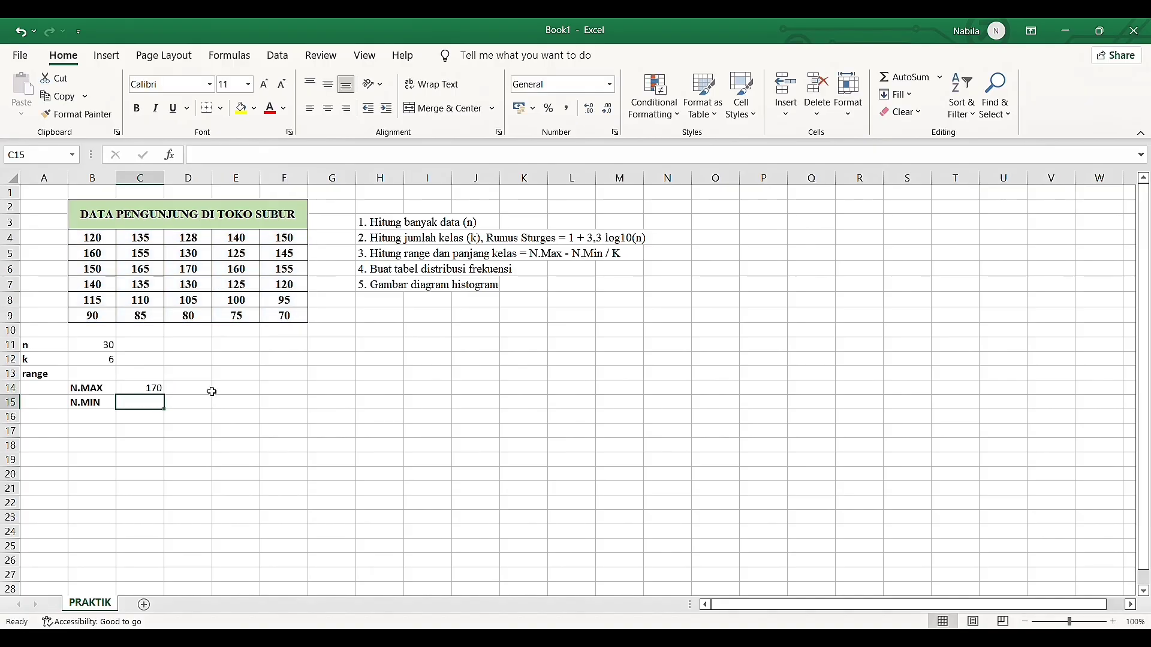
Calculate the minimum of the visitor data in C15 with =MIN(B4:F9)
{"action": "type", "text": "="}
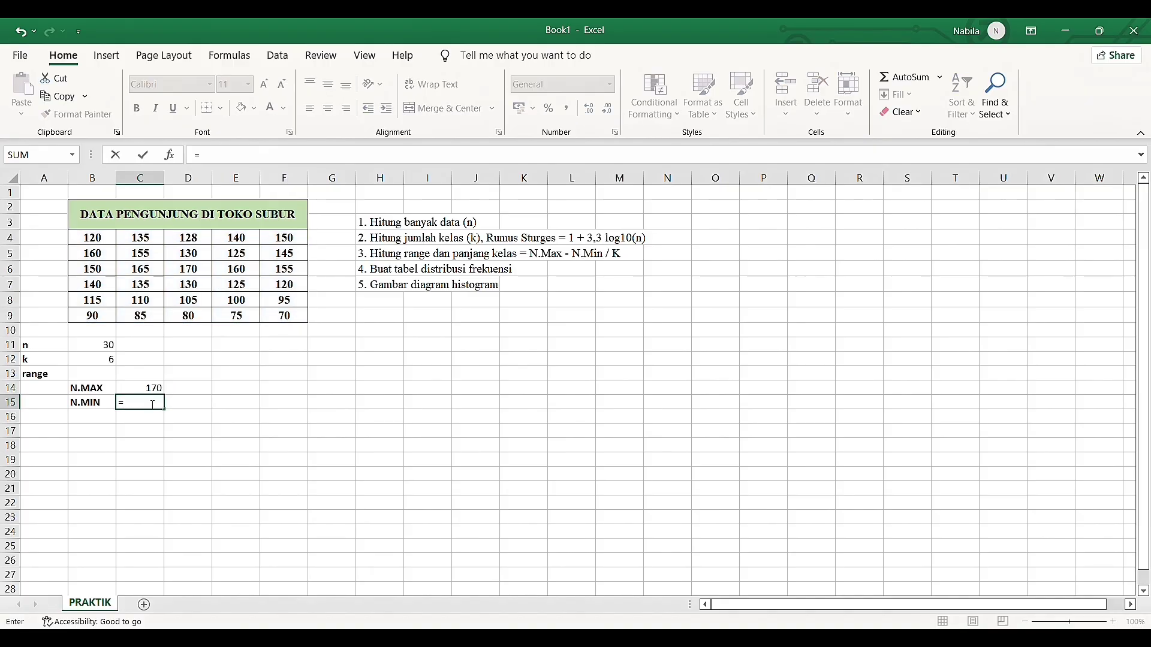
{"action": "type", "text": "min("}
{"action": "left_click_drag", "start_coordinate": [101, 245], "coordinate": [285, 317]}
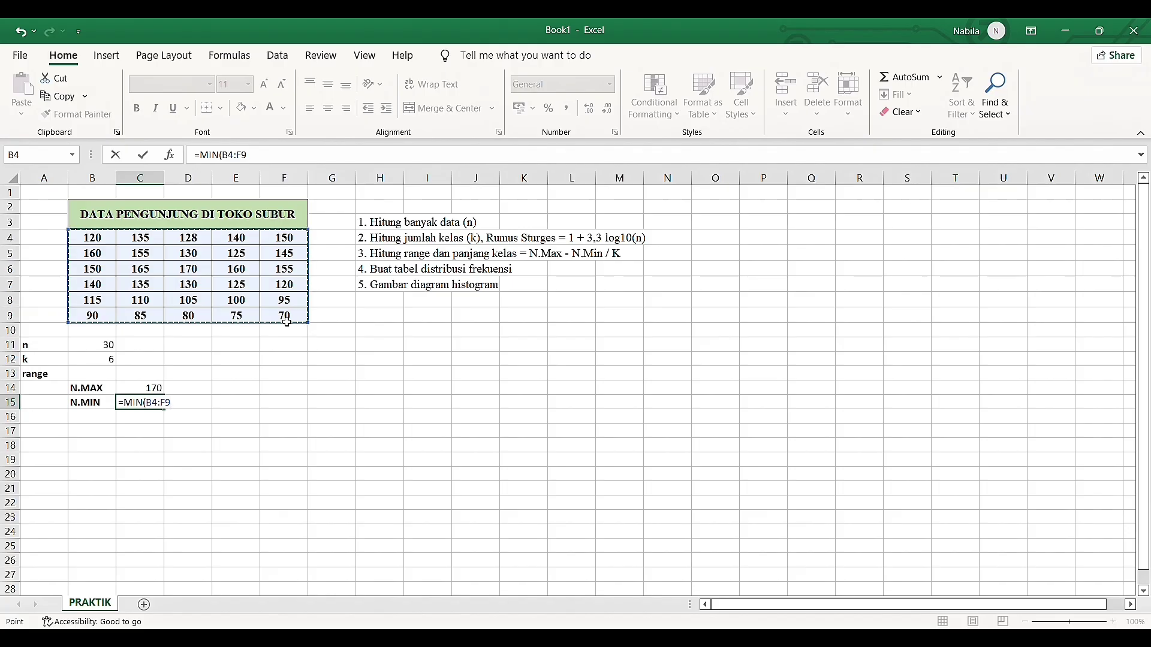
{"action": "type", "text": ")"}
{"action": "key", "text": "Return"}
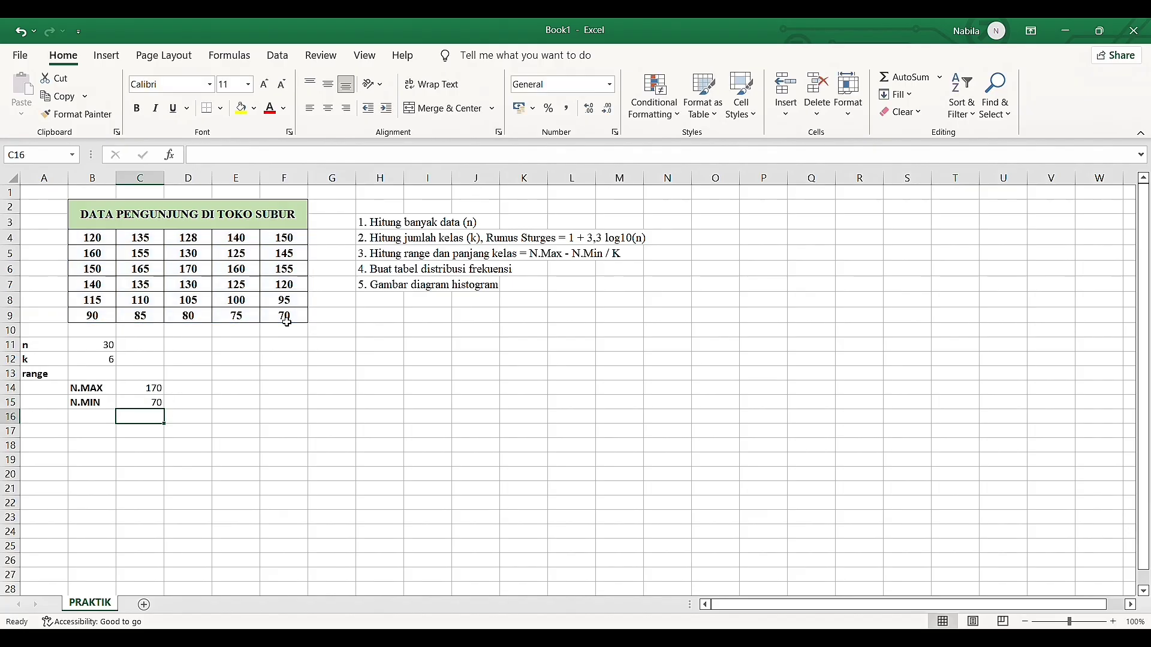
Calculate the range in B13 with =(C14-C15)/B12, dividing the maximum minus minimum difference by k
{"action": "left_click", "coordinate": [151, 389]}
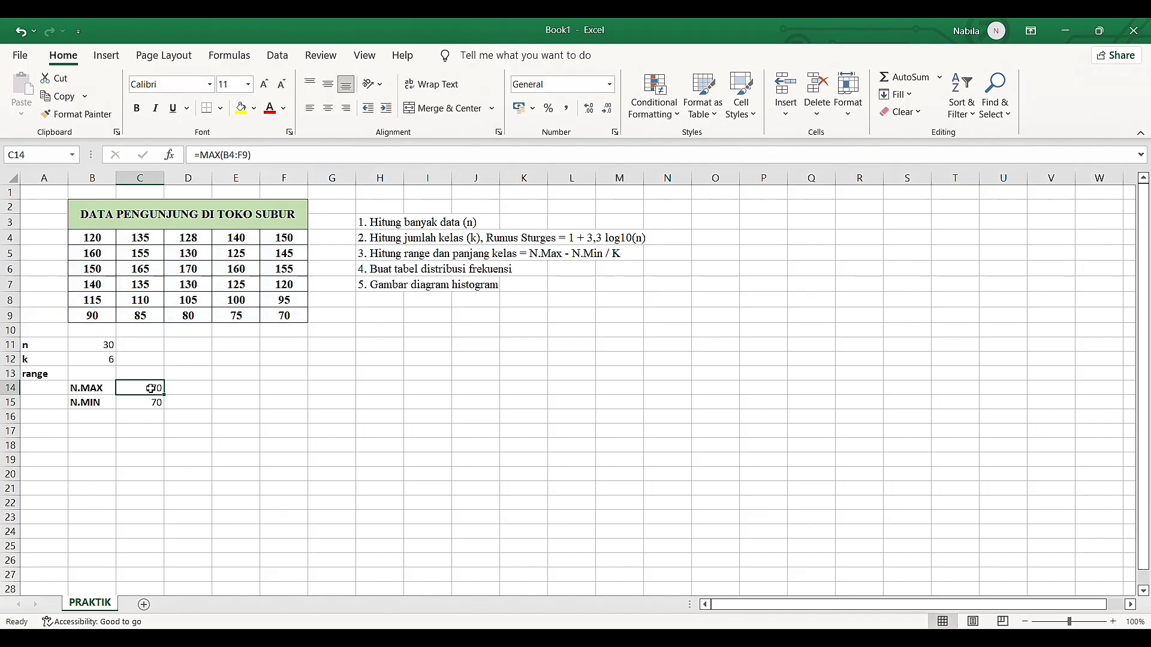
{"action": "left_click", "coordinate": [155, 404]}
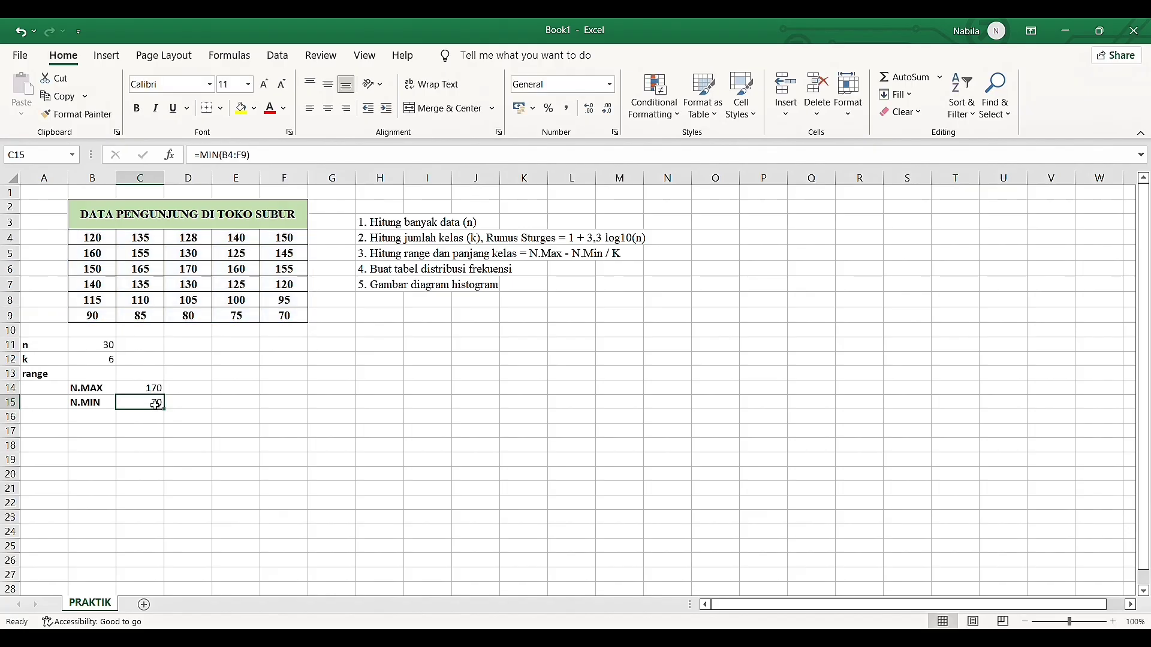
{"action": "left_click", "coordinate": [86, 379]}
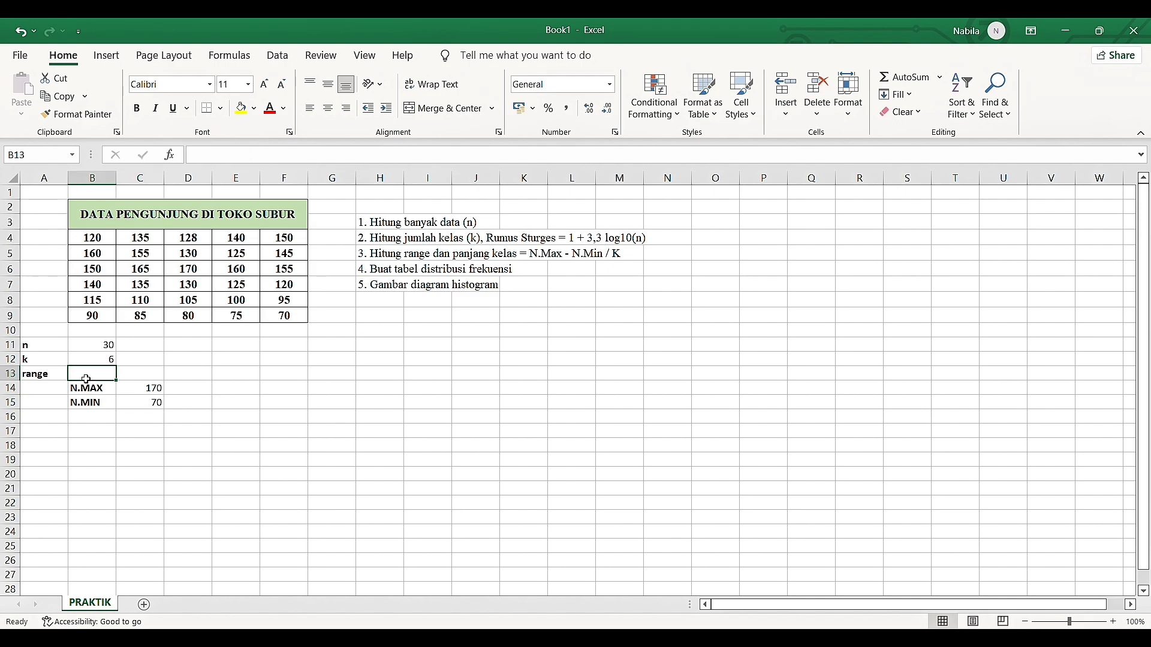
{"action": "type", "text": "="}
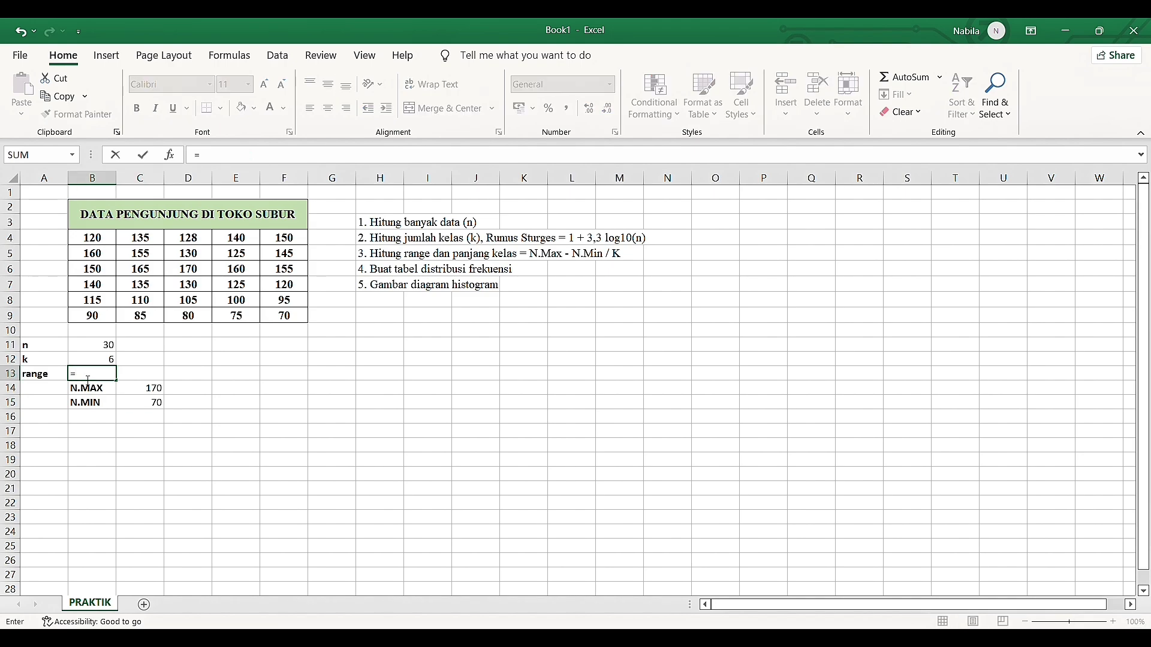
{"action": "left_click", "coordinate": [158, 393]}
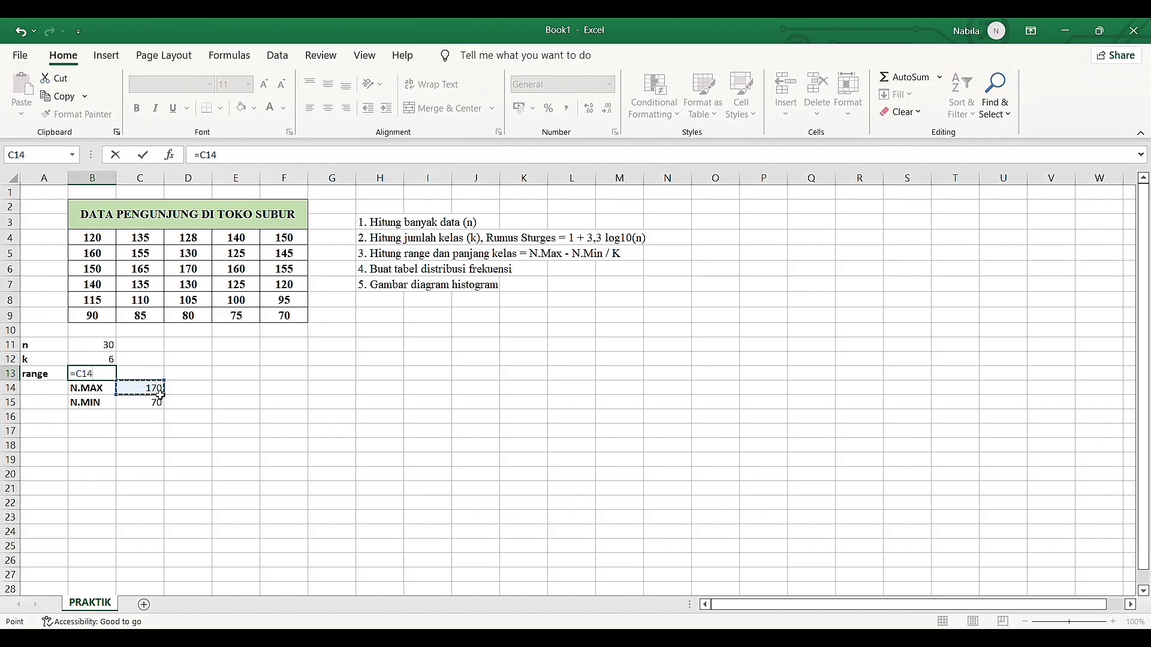
{"action": "key", "text": "BackSpace"}
{"action": "key", "text": "BackSpace"}
{"action": "key", "text": "BackSpace"}
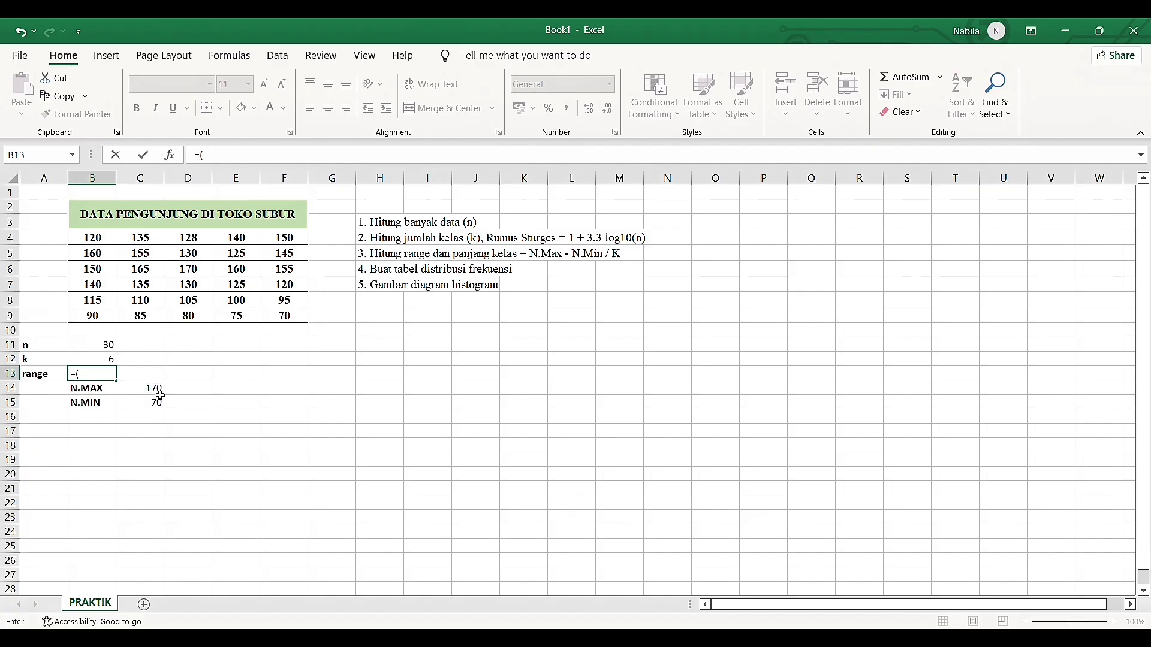
{"action": "left_click", "coordinate": [161, 395]}
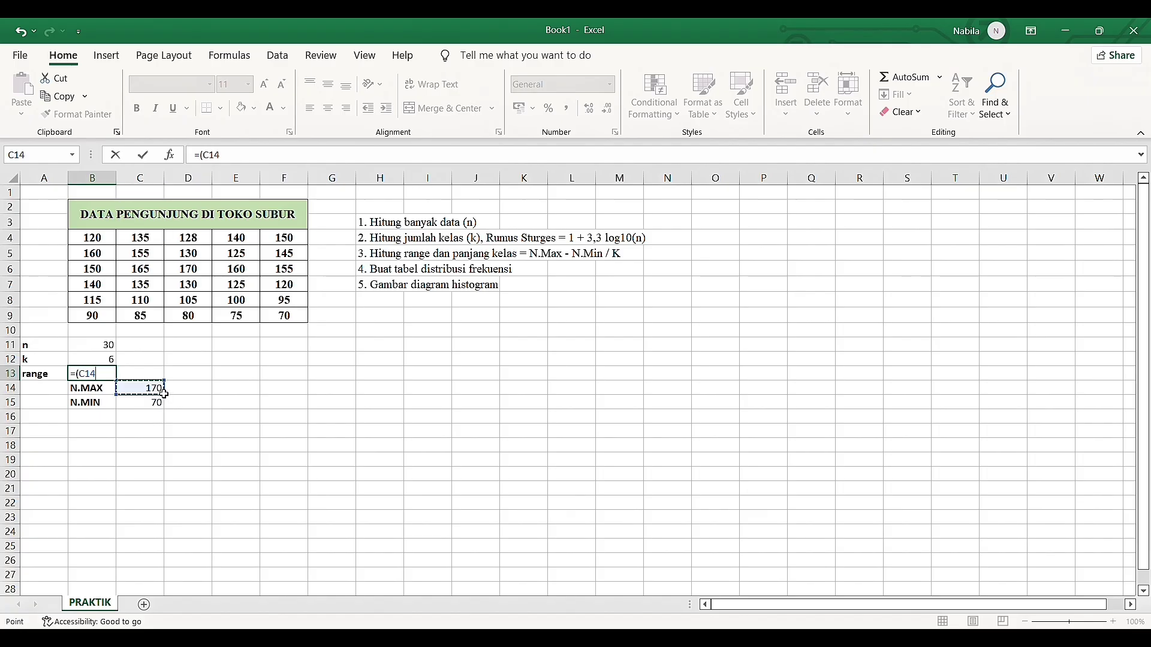
{"action": "type", "text": "-"}
{"action": "left_click", "coordinate": [161, 406]}
{"action": "type", "text": ")/"}
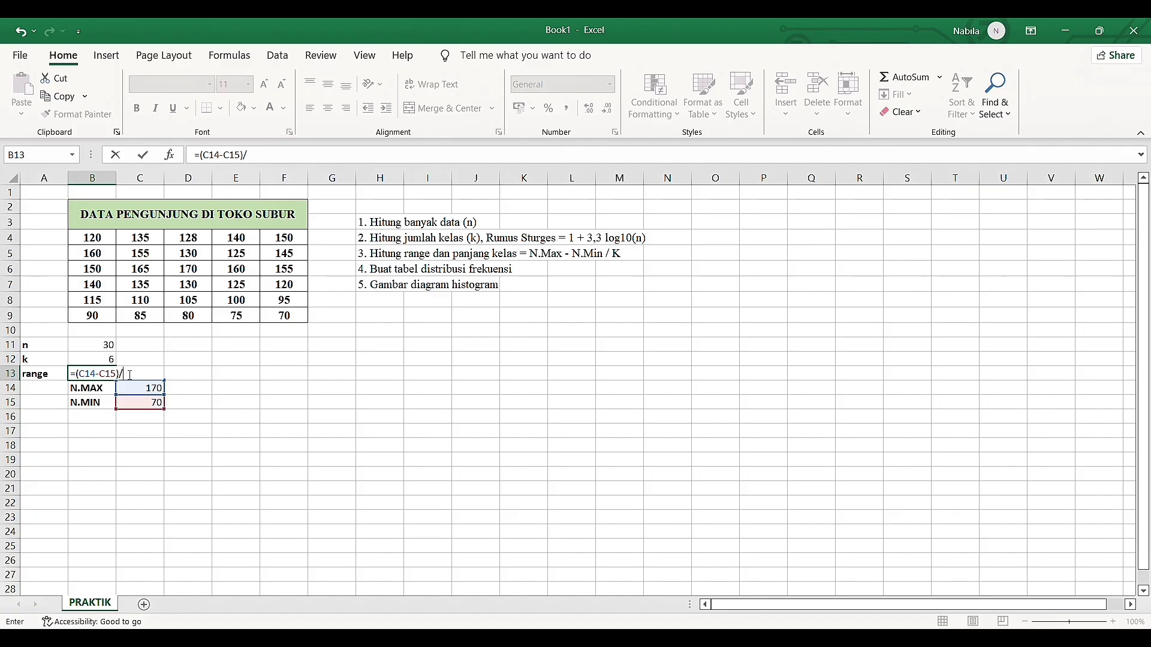
{"action": "left_click", "coordinate": [109, 363]}
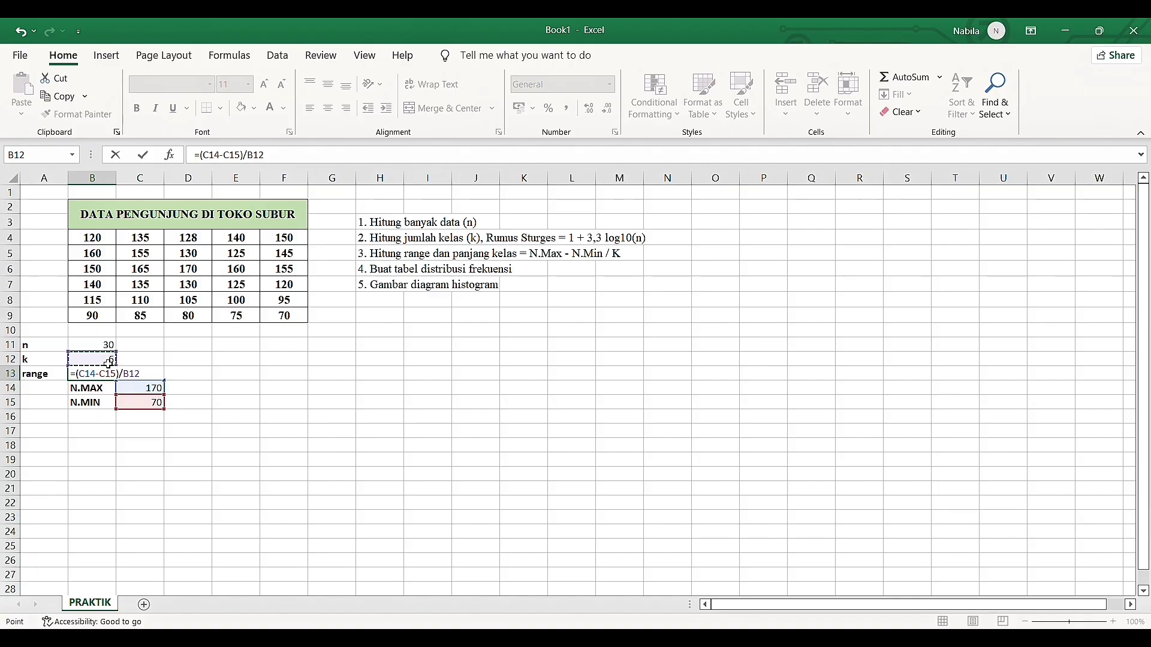
{"action": "key", "text": "Return"}
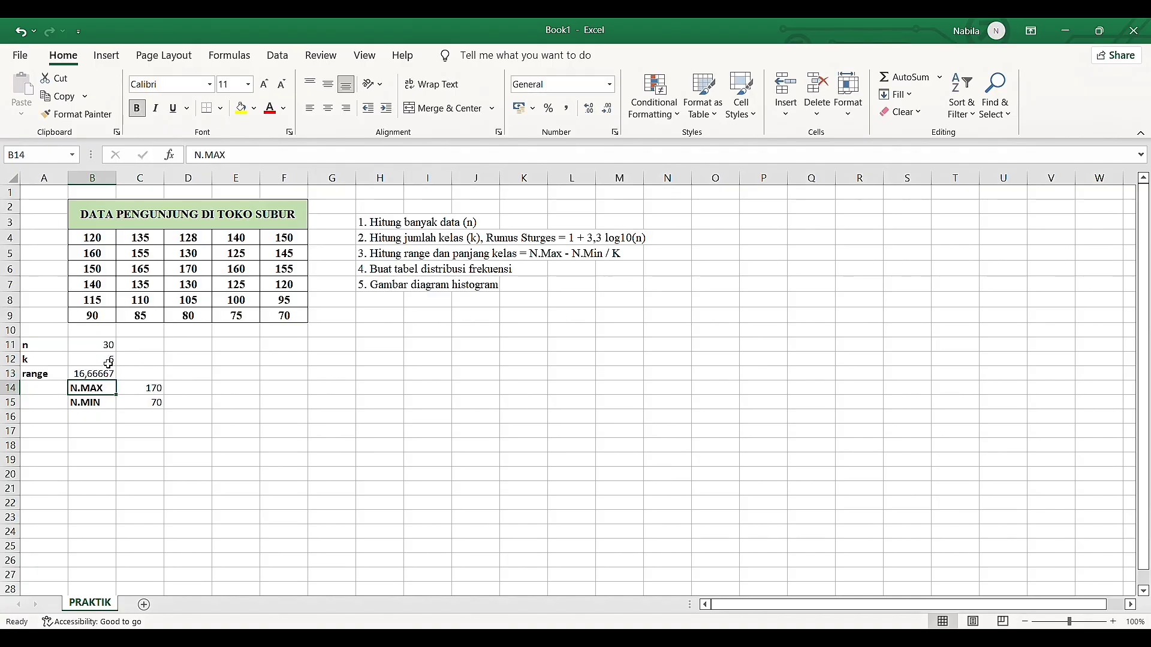
Wrap the range formula in B13 in ROUNDUP with 0 decimal digits, as =ROUNDUP((C14-C15)/B12; 0)
{"action": "left_click", "coordinate": [96, 373]}
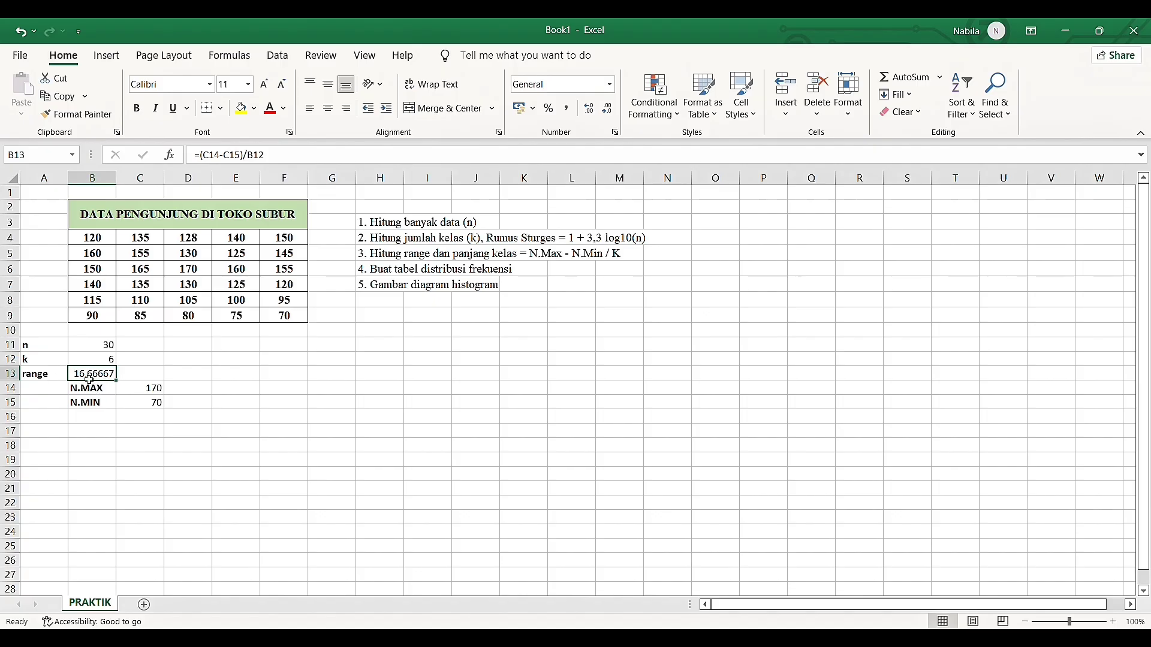
{"action": "left_click", "coordinate": [202, 158]}
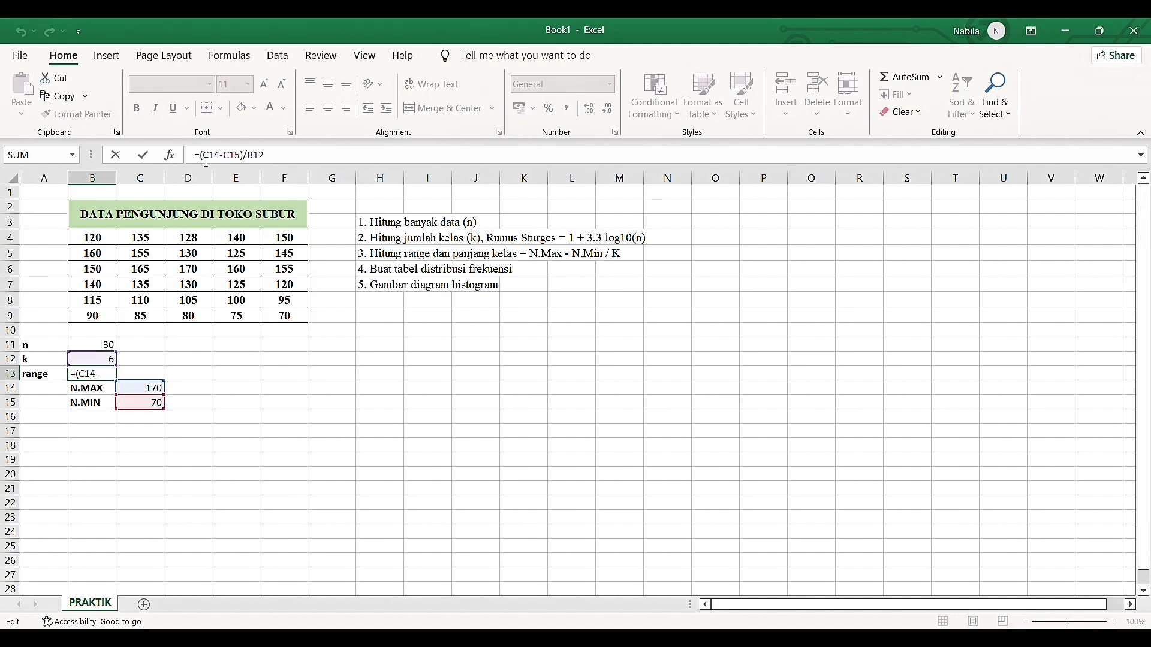
{"action": "type", "text": "round"}
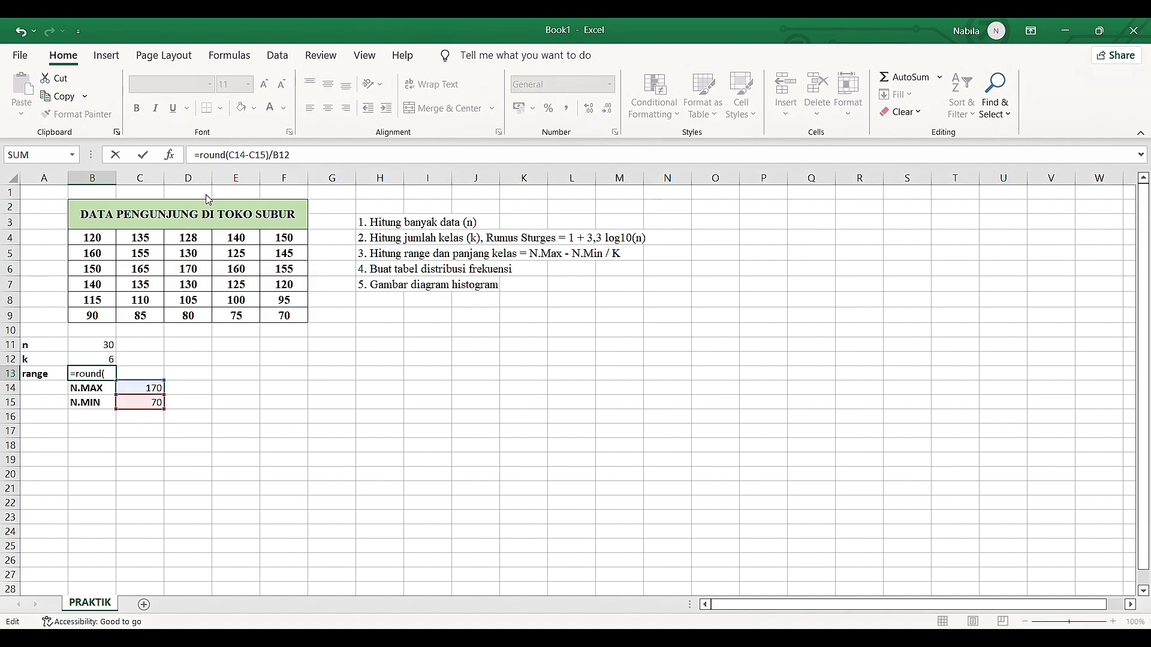
{"action": "double_click", "coordinate": [224, 213]}
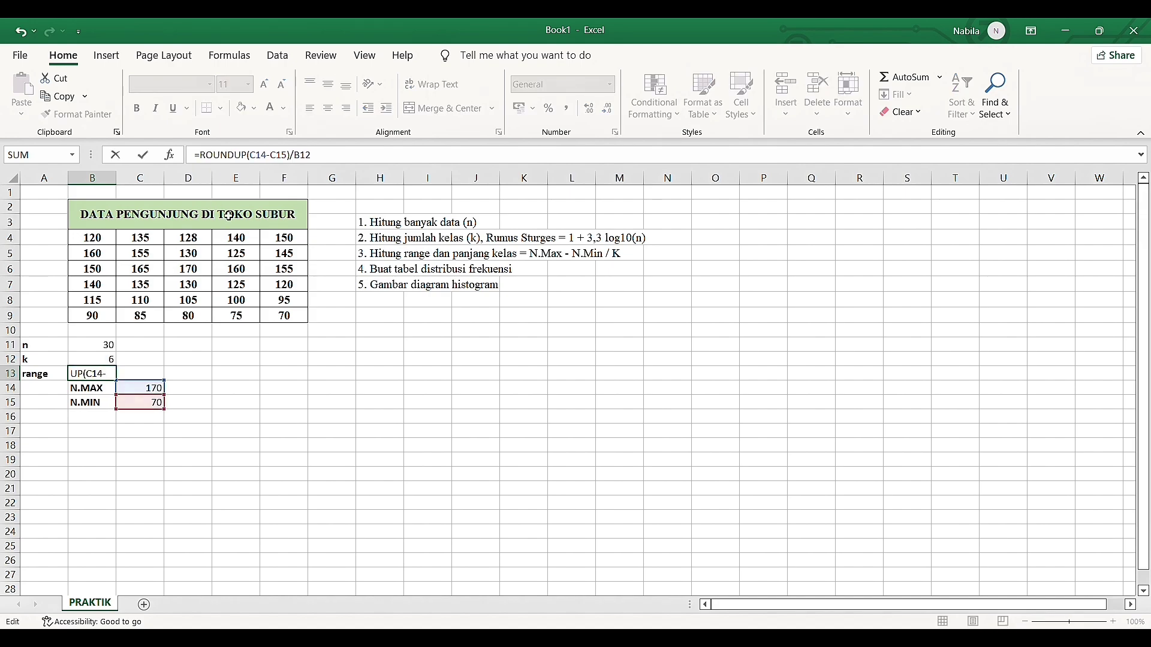
{"action": "left_click", "coordinate": [340, 159]}
{"action": "left_click", "coordinate": [251, 158]}
{"action": "type", "text": "("}
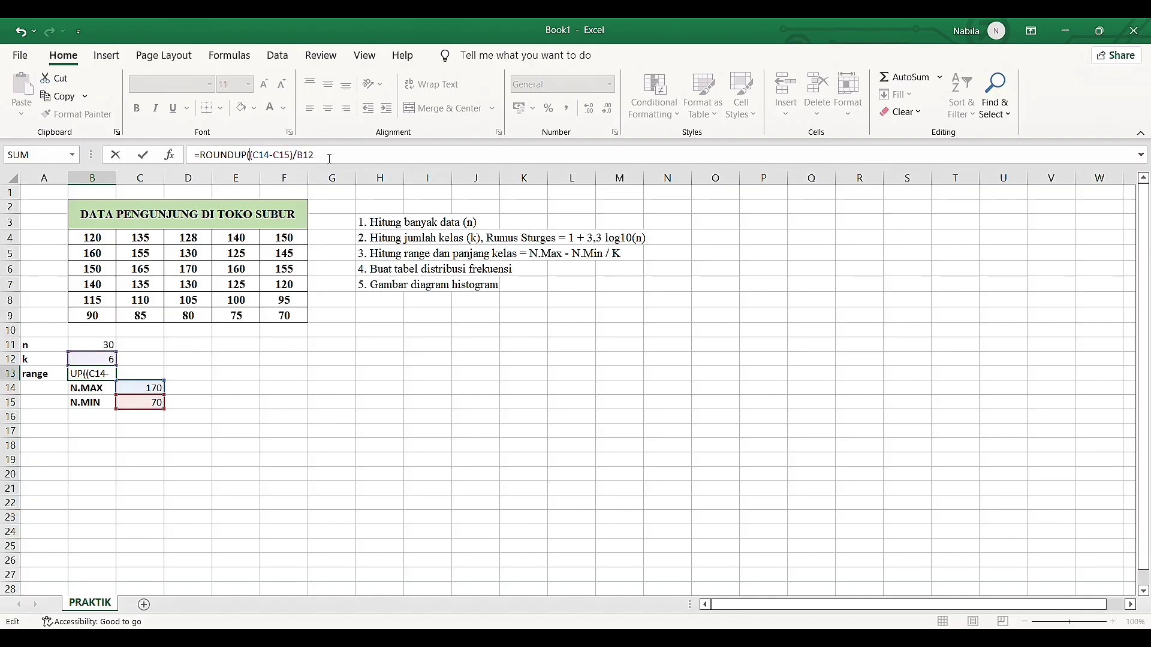
{"action": "left_click", "coordinate": [330, 159]}
{"action": "type", "text": "0)"}
{"action": "key", "text": "Return"}
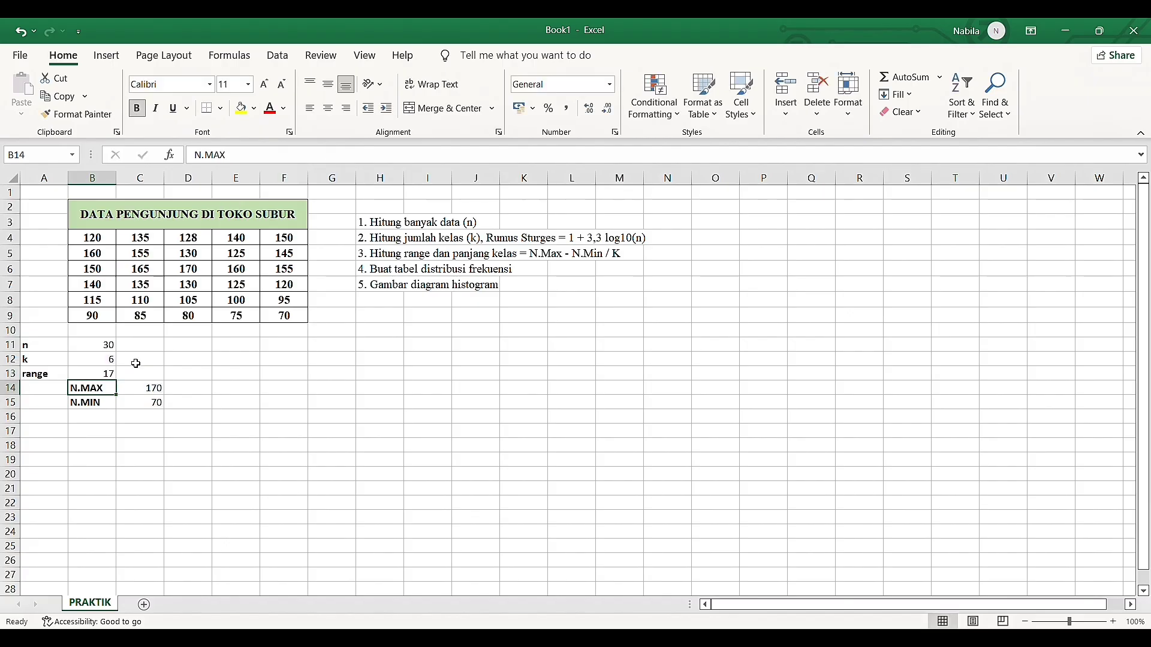
{"action": "left_click", "coordinate": [95, 377]}
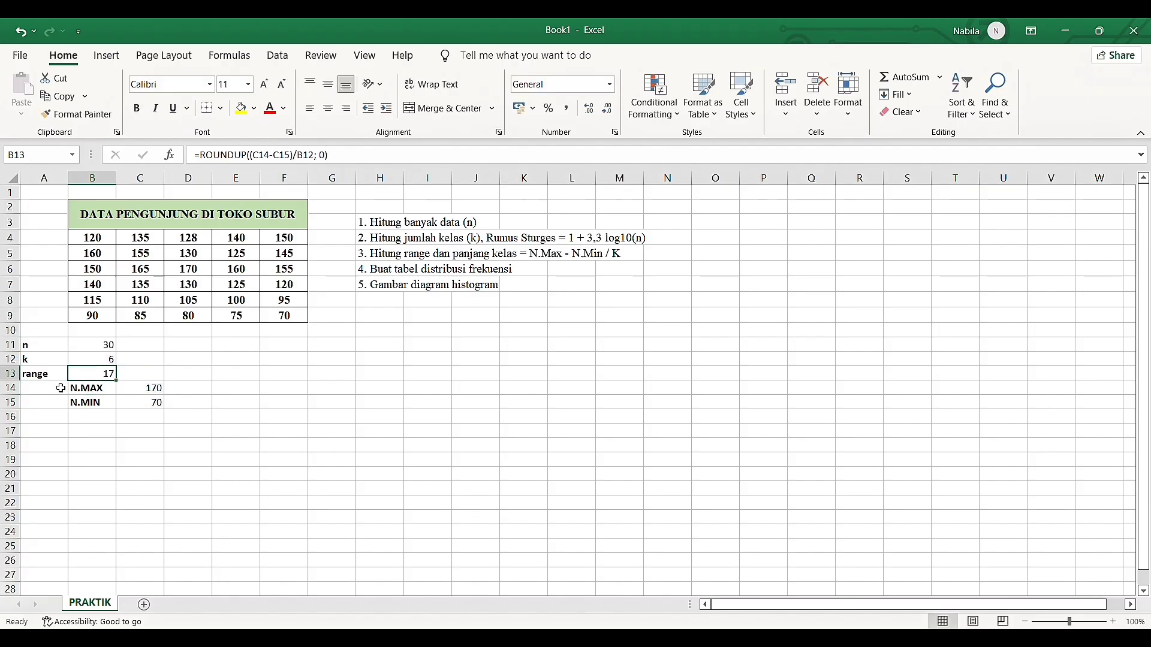
Add borders to A11:B13 and B14:C15, and fill the label cells A11:A13 and B14:B15 with light green
{"action": "left_click_drag", "start_coordinate": [48, 349], "coordinate": [95, 376]}
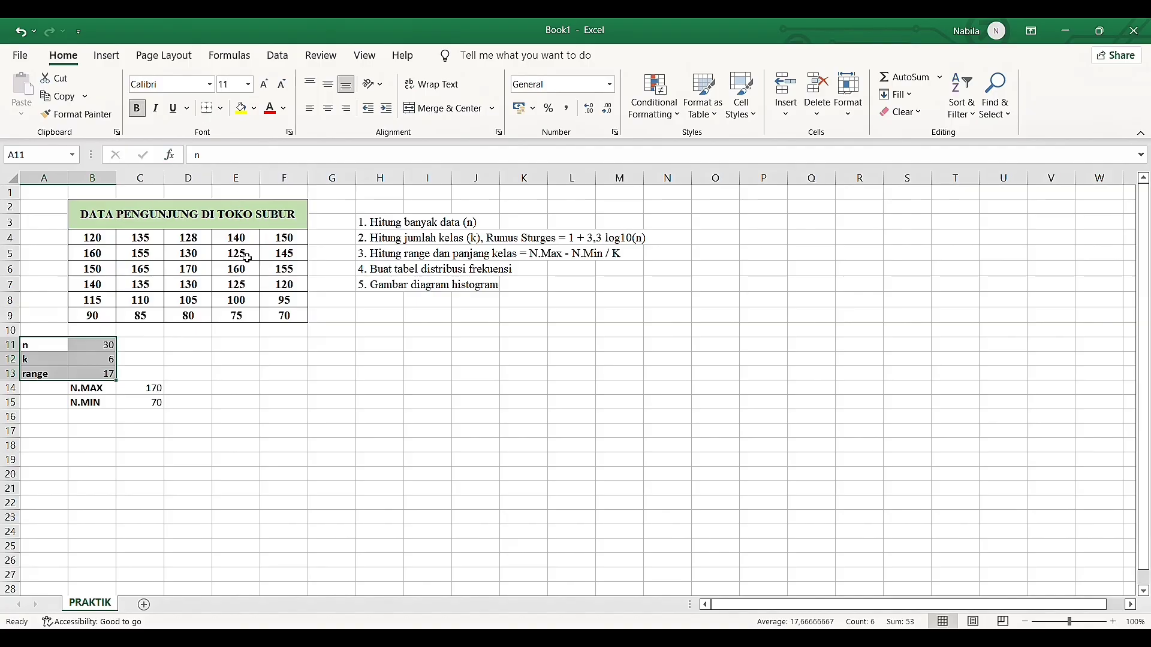
{"action": "left_click_drag", "start_coordinate": [111, 388], "coordinate": [138, 405]}
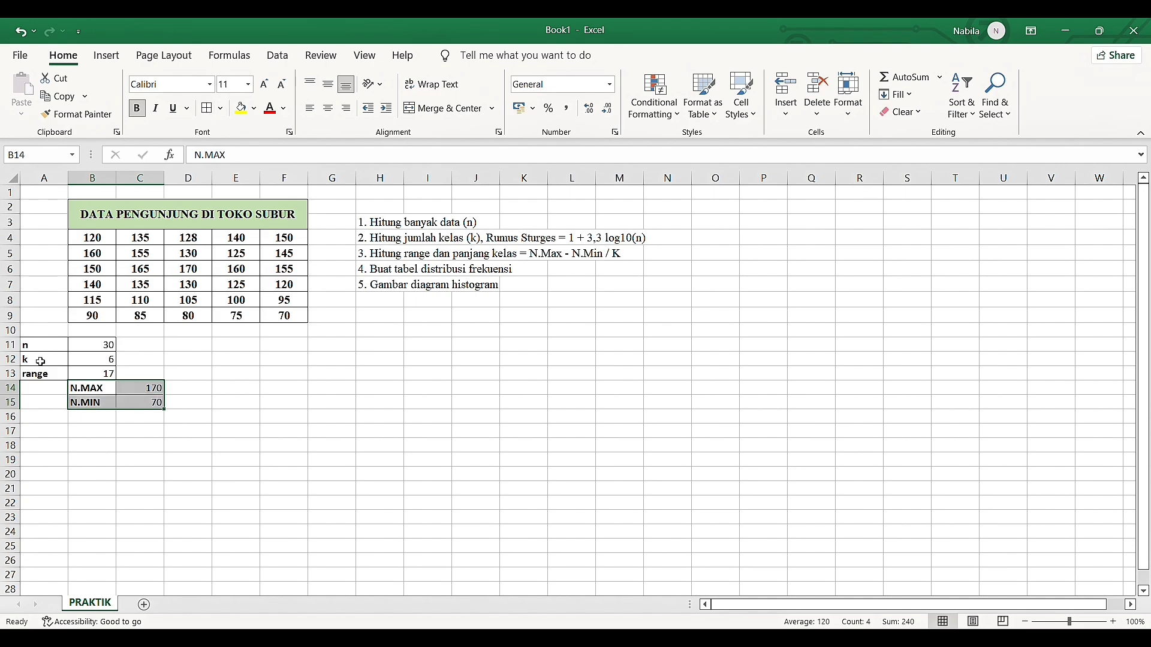
{"action": "left_click_drag", "start_coordinate": [41, 349], "coordinate": [43, 375]}
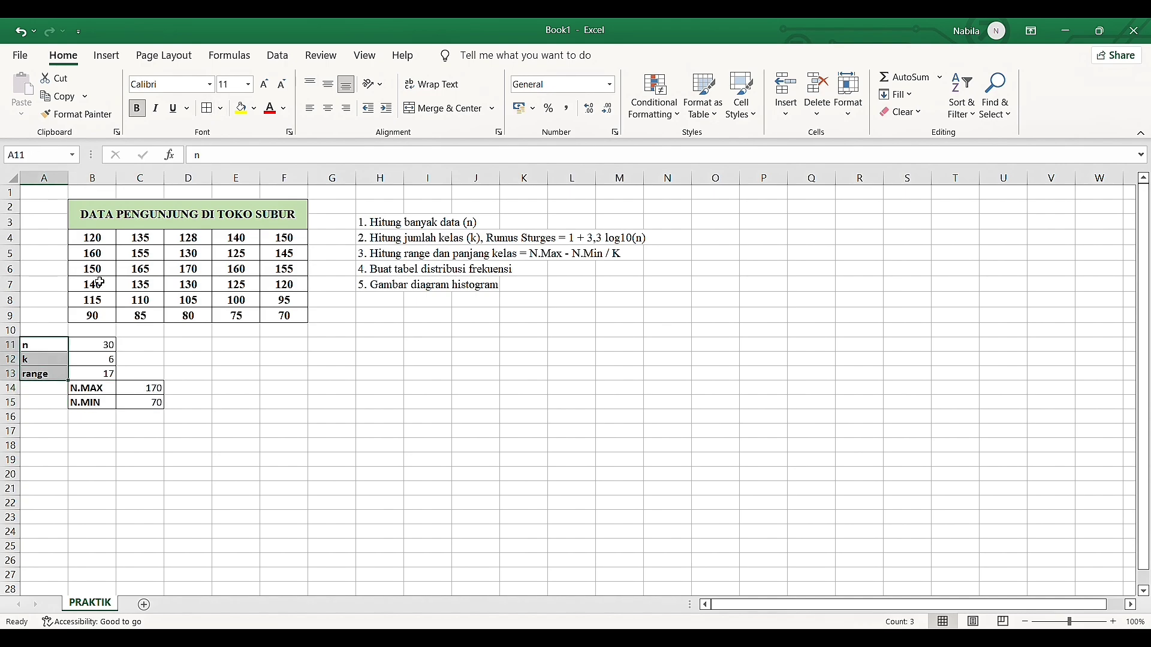
{"action": "left_click", "coordinate": [250, 113]}
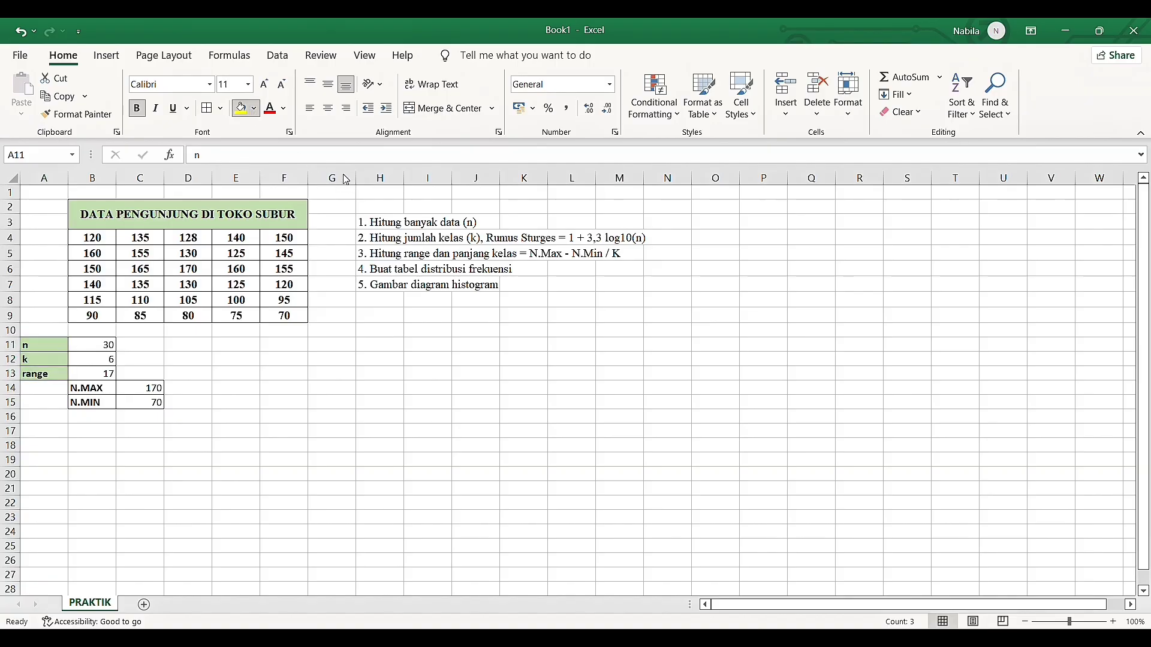
{"action": "left_click", "coordinate": [96, 391]}
{"action": "left_click", "coordinate": [101, 402], "text": "shift"}
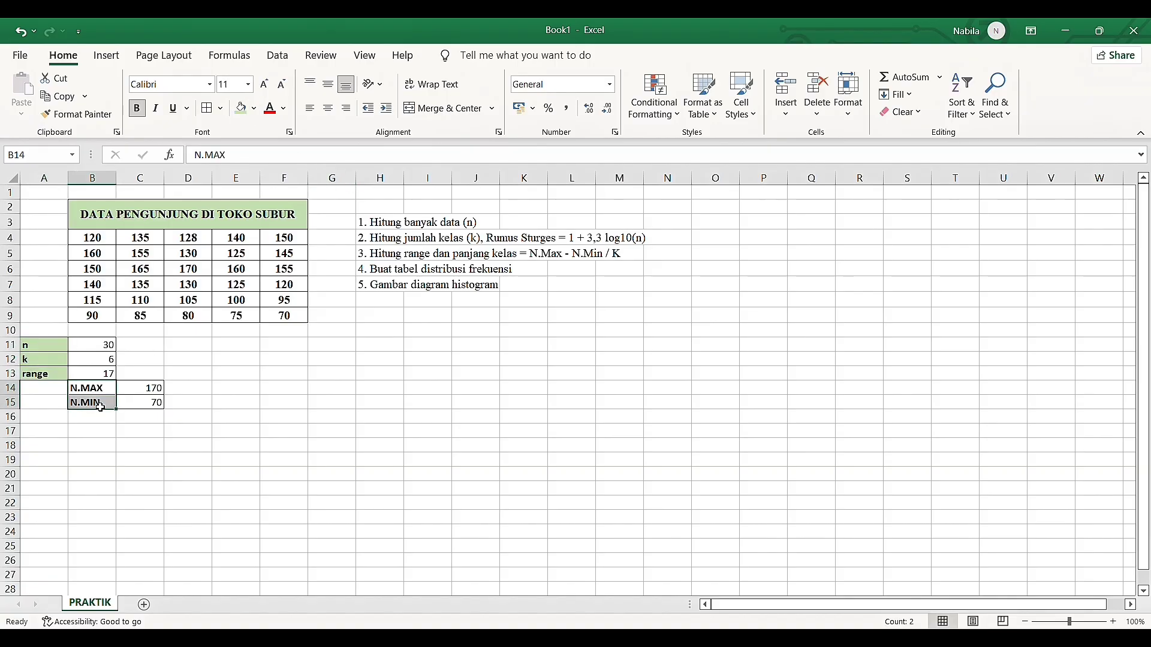
{"action": "left_click", "coordinate": [241, 111]}
{"action": "left_click", "coordinate": [210, 366]}
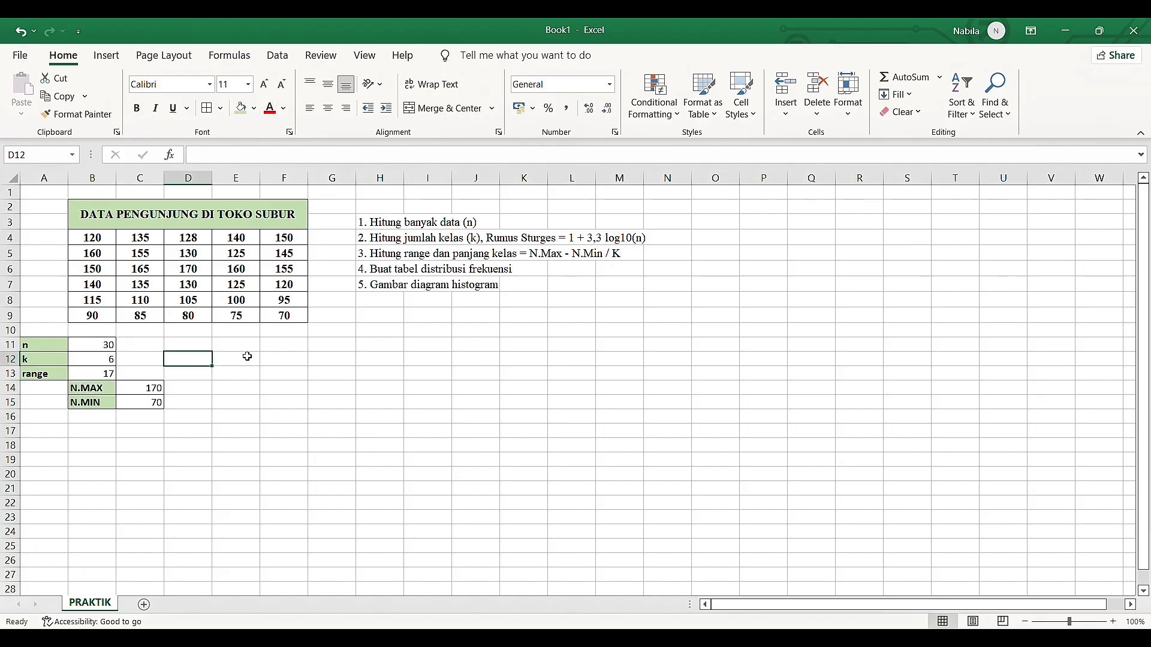
Merge and center E11:F11 with middle alignment and wrapped text, and enter the bold heading "KELOMPOK"
{"action": "left_click_drag", "start_coordinate": [247, 350], "coordinate": [273, 353]}
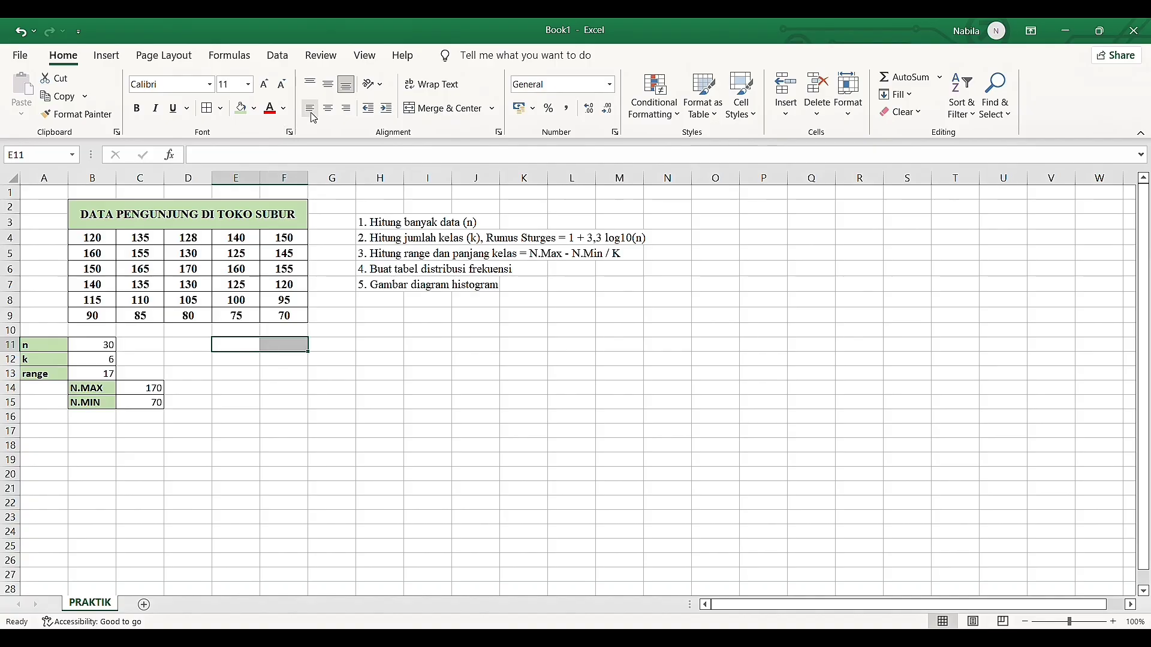
{"action": "left_click", "coordinate": [418, 109]}
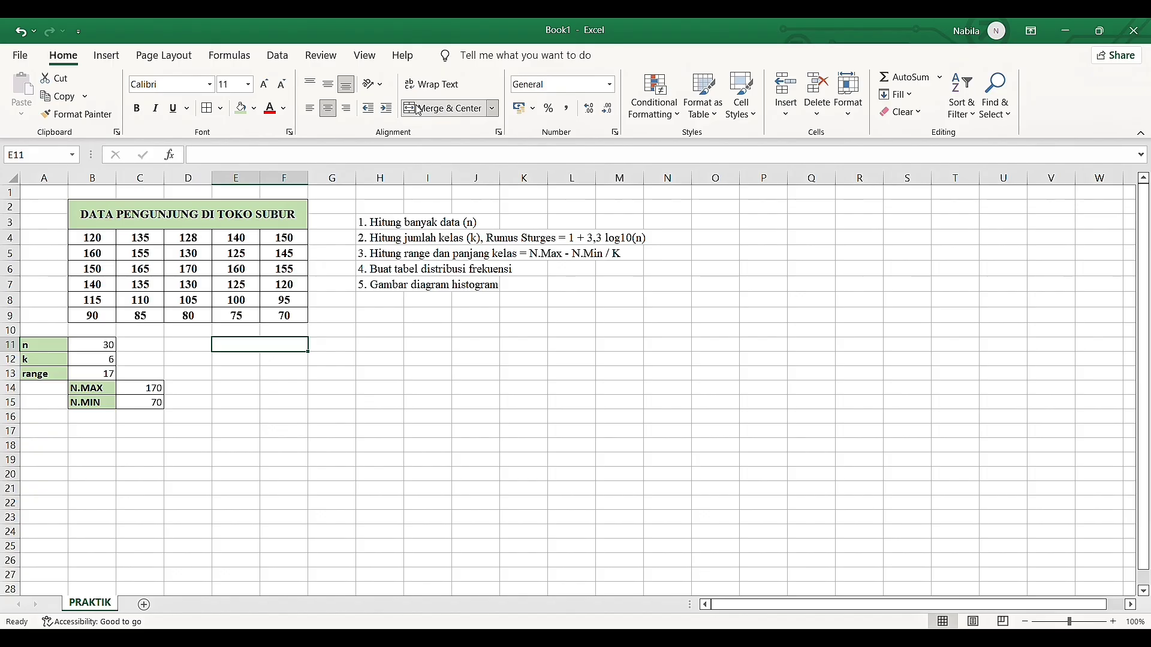
{"action": "left_click", "coordinate": [327, 90]}
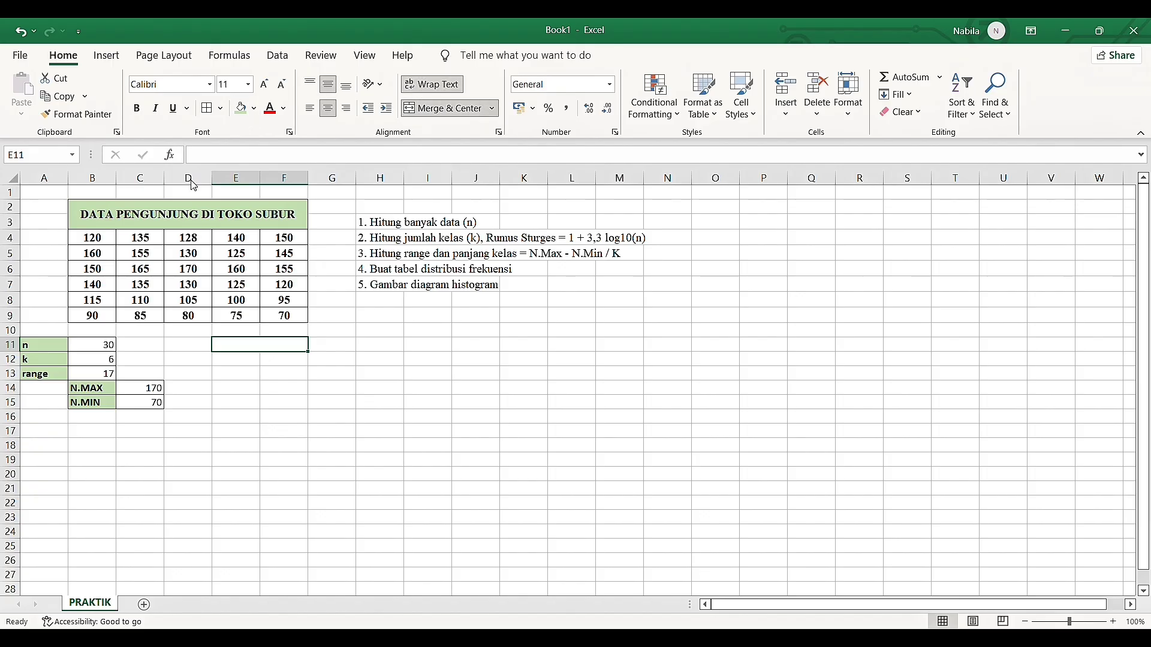
{"action": "key", "text": "ctrl+b"}
{"action": "type", "text": "KELO"}
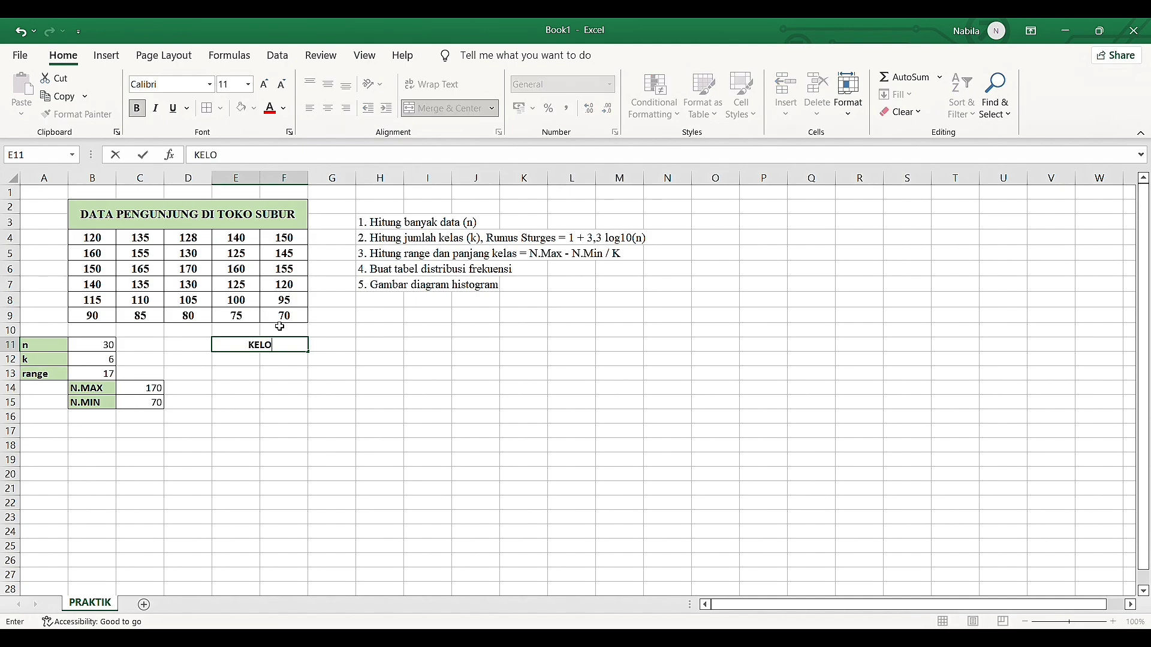
{"action": "type", "text": "MPOK"}
{"action": "key", "text": "Return"}
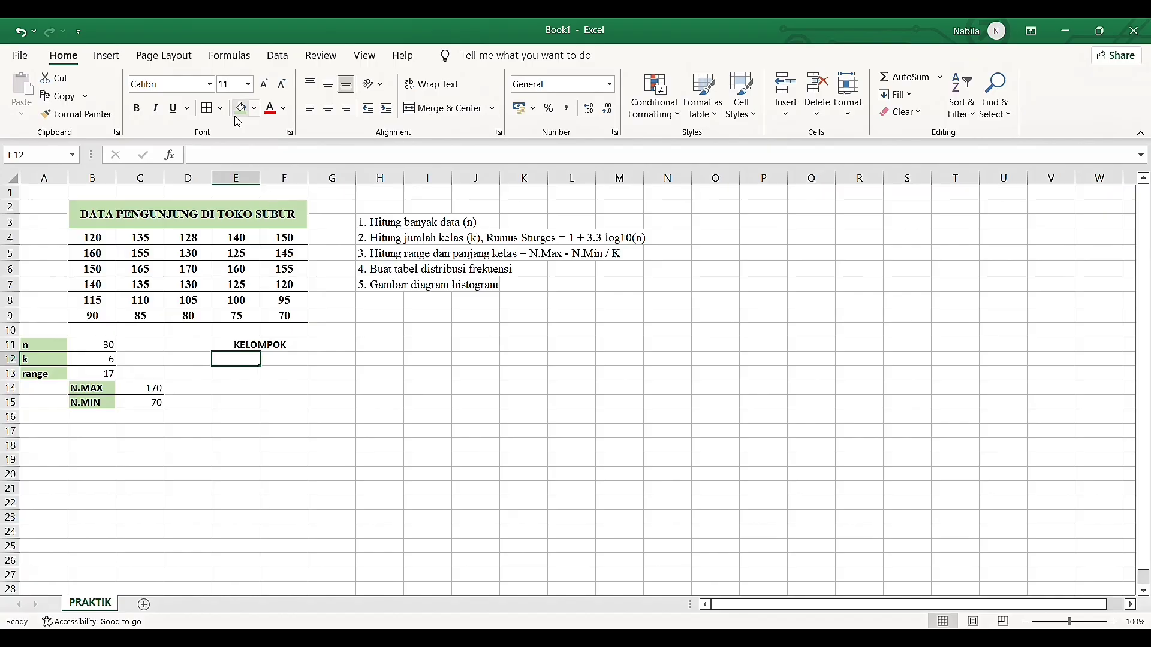
Fill the KELOMPOK heading cell and the cells E12 and F12 below it with light green
{"action": "left_click", "coordinate": [240, 109]}
{"action": "left_click", "coordinate": [242, 347]}
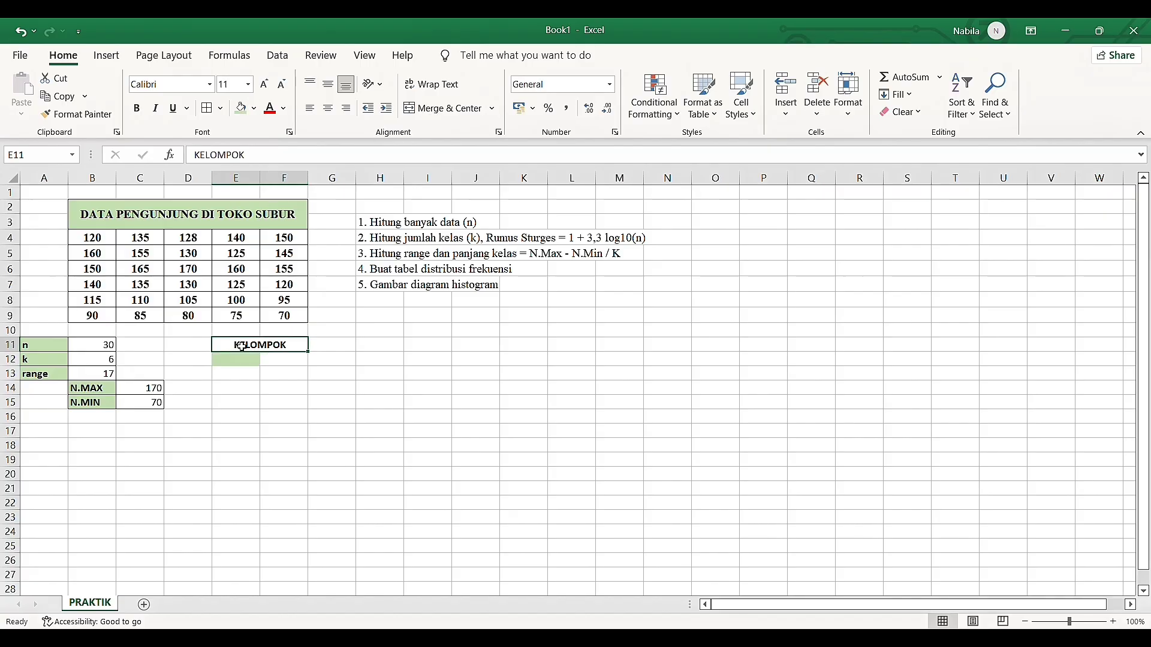
{"action": "left_click", "coordinate": [240, 109]}
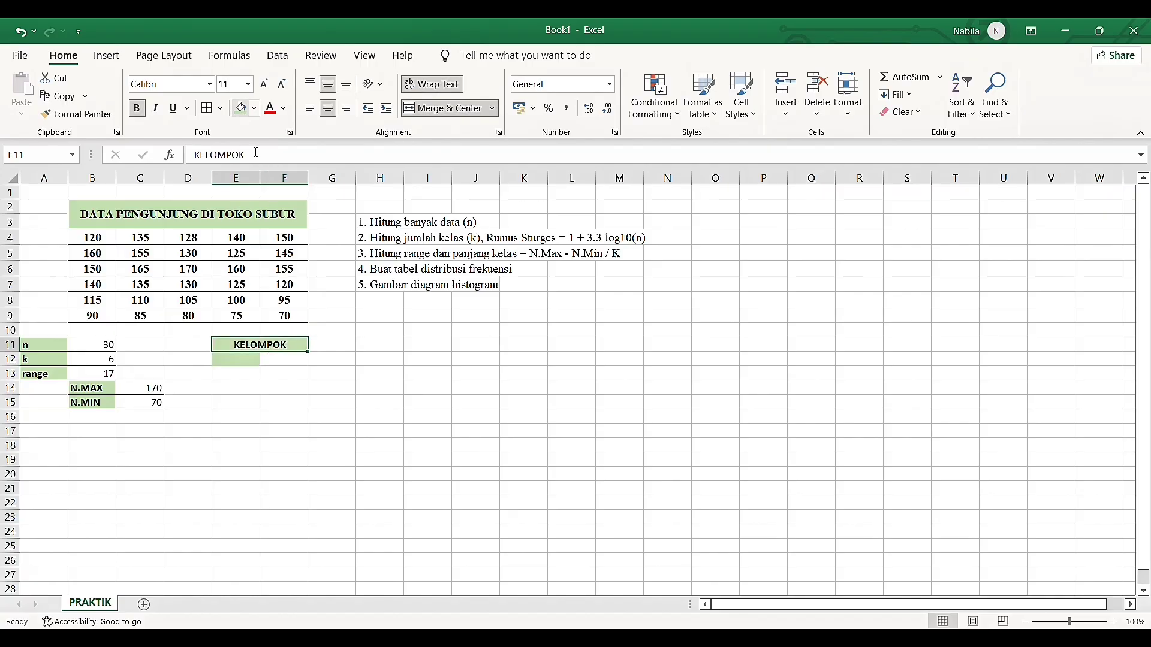
{"action": "left_click", "coordinate": [279, 369]}
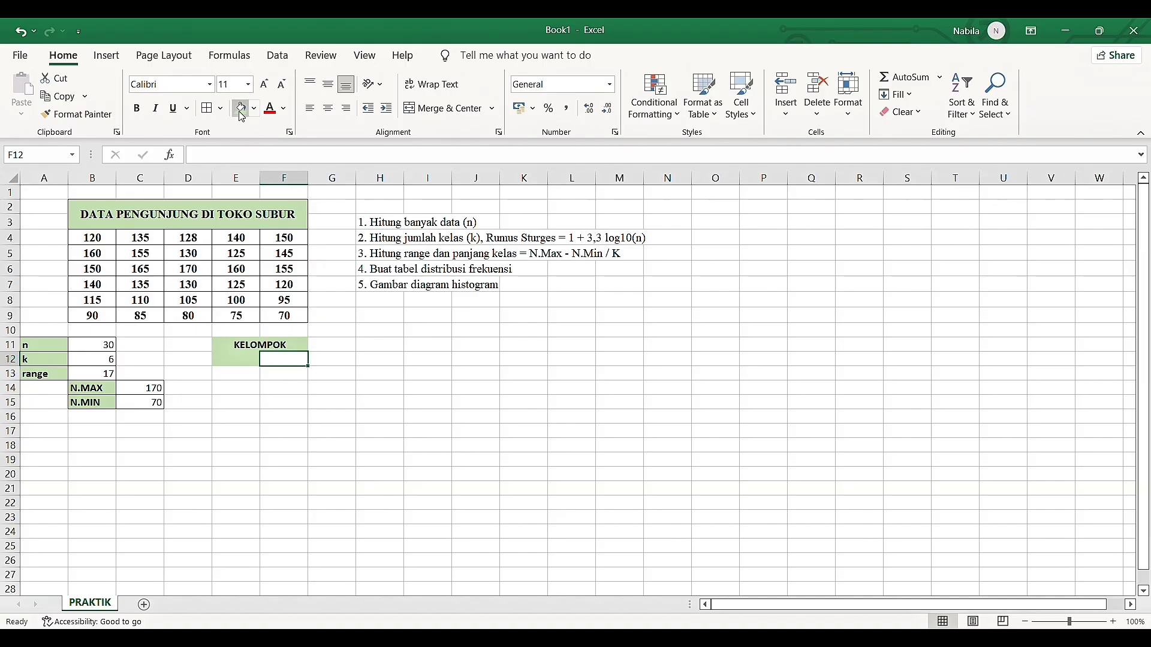
{"action": "left_click", "coordinate": [255, 362]}
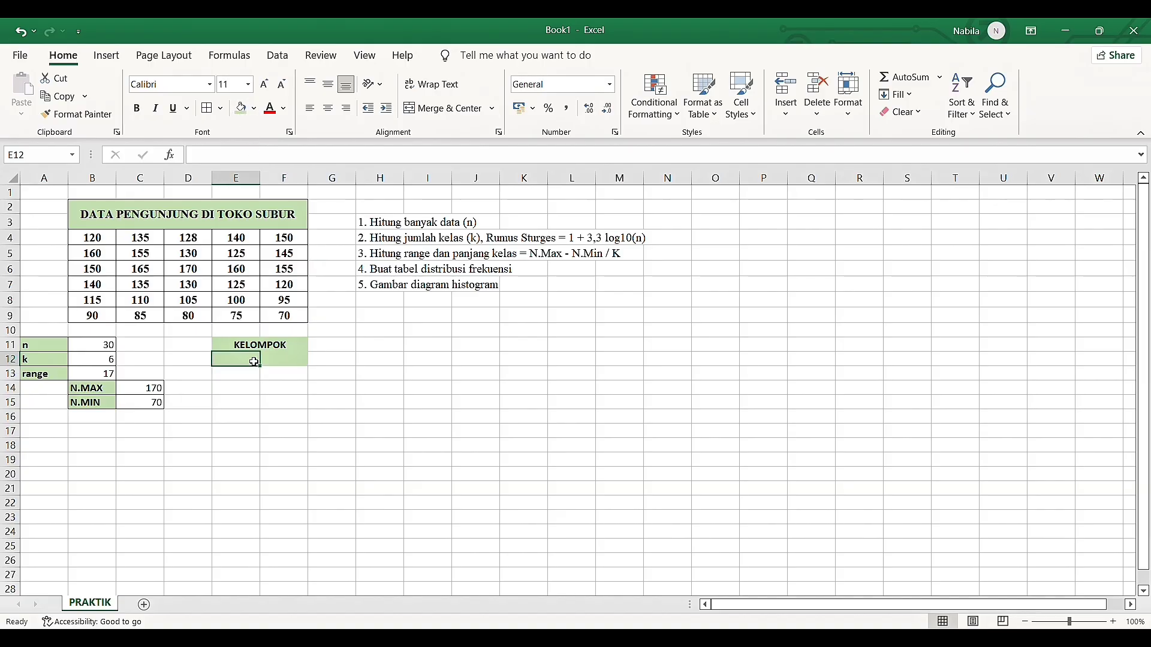
Enter the bold subheadings "B.AWAL" in E12 and "B.AKHIR" in F12, under the KELOMPOK heading
{"action": "type", "text": "B."}
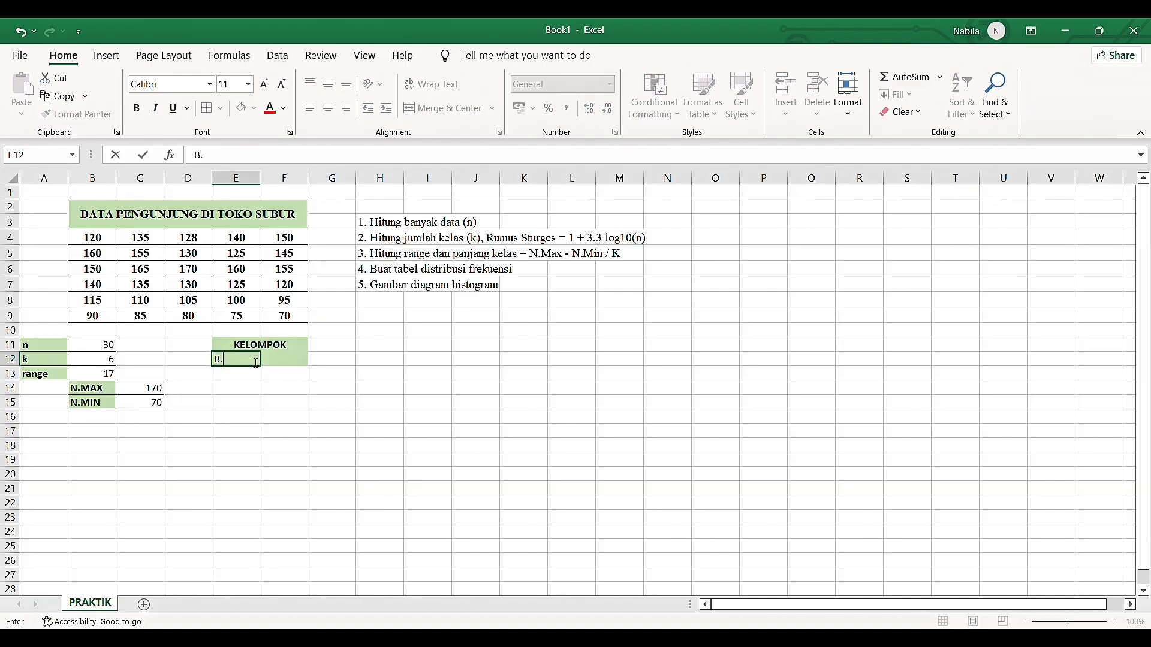
{"action": "key", "text": "BackSpace"}
{"action": "key", "text": "BackSpace"}
{"action": "key", "text": "ctrl+b"}
{"action": "type", "text": "B.AWAL"}
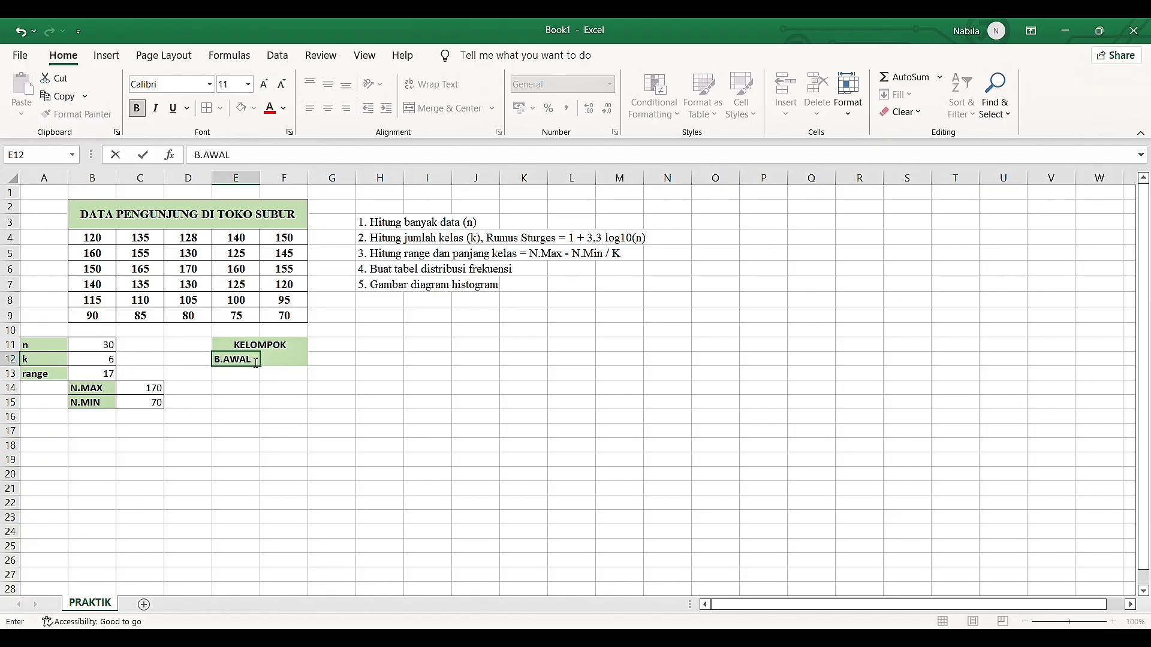
{"action": "key", "text": "Tab"}
{"action": "type", "text": "B"}
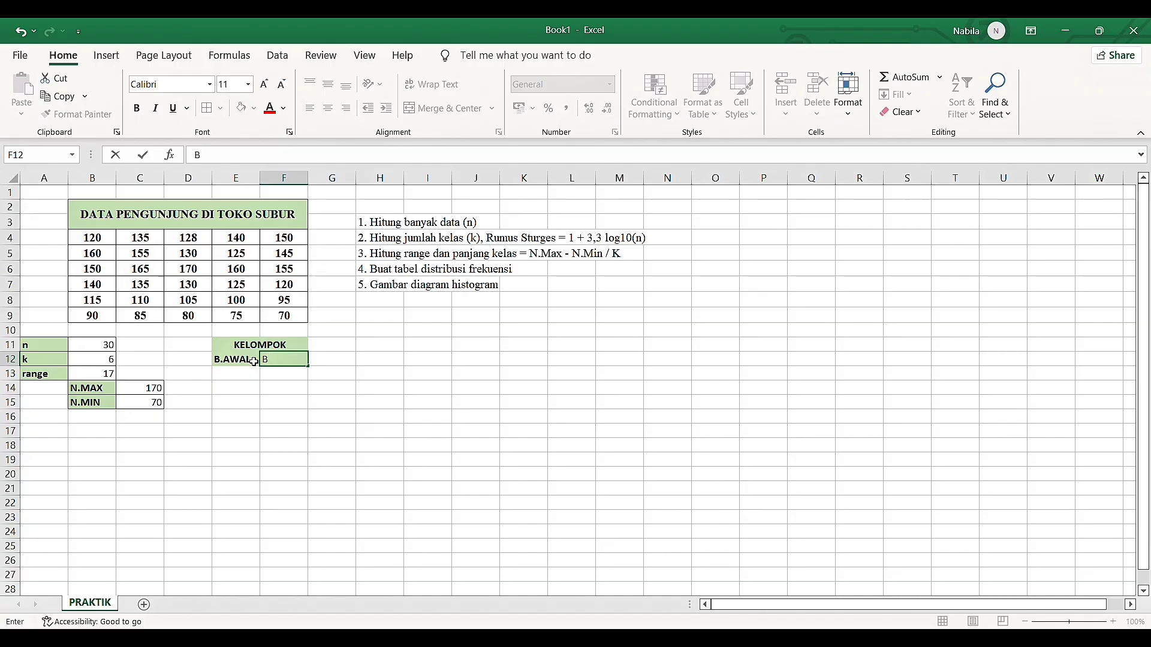
{"action": "key", "text": "BackSpace"}
{"action": "key", "text": "ctrl+b"}
{"action": "type", "text": "B.AKHIR"}
{"action": "key", "text": "Return"}
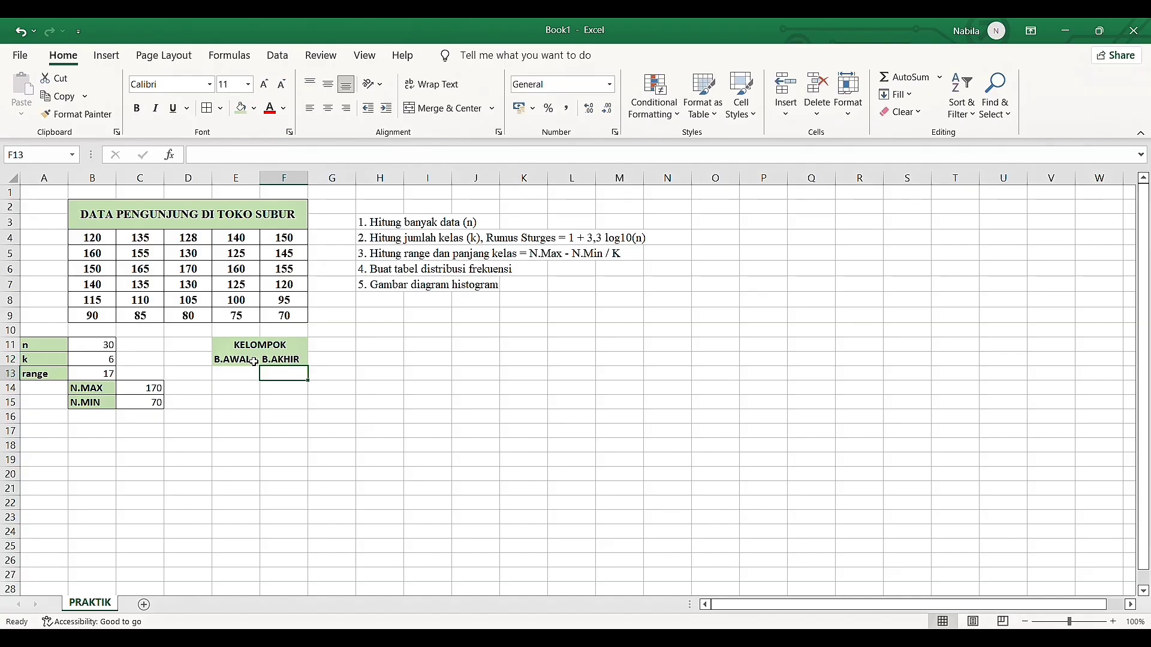
Add borders to the KELOMPOK table, covering the headings and six class rows in E11:F18
{"action": "left_click_drag", "start_coordinate": [247, 347], "coordinate": [270, 364]}
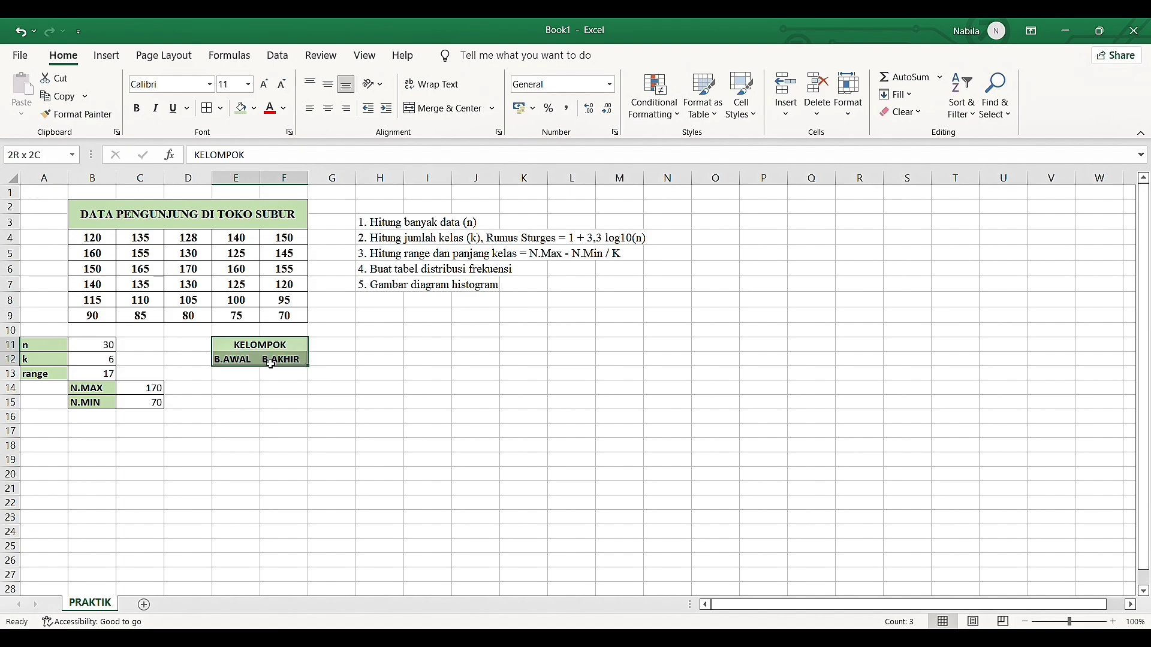
{"action": "left_click", "coordinate": [207, 108]}
{"action": "left_click", "coordinate": [250, 375]}
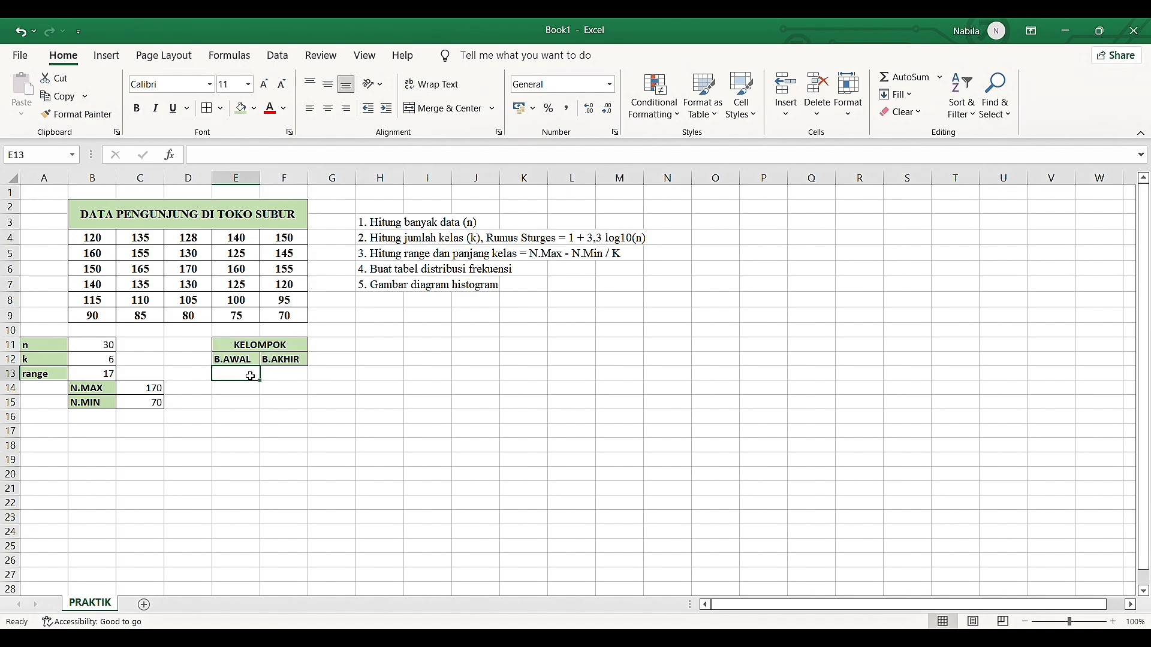
{"action": "left_click", "coordinate": [92, 361]}
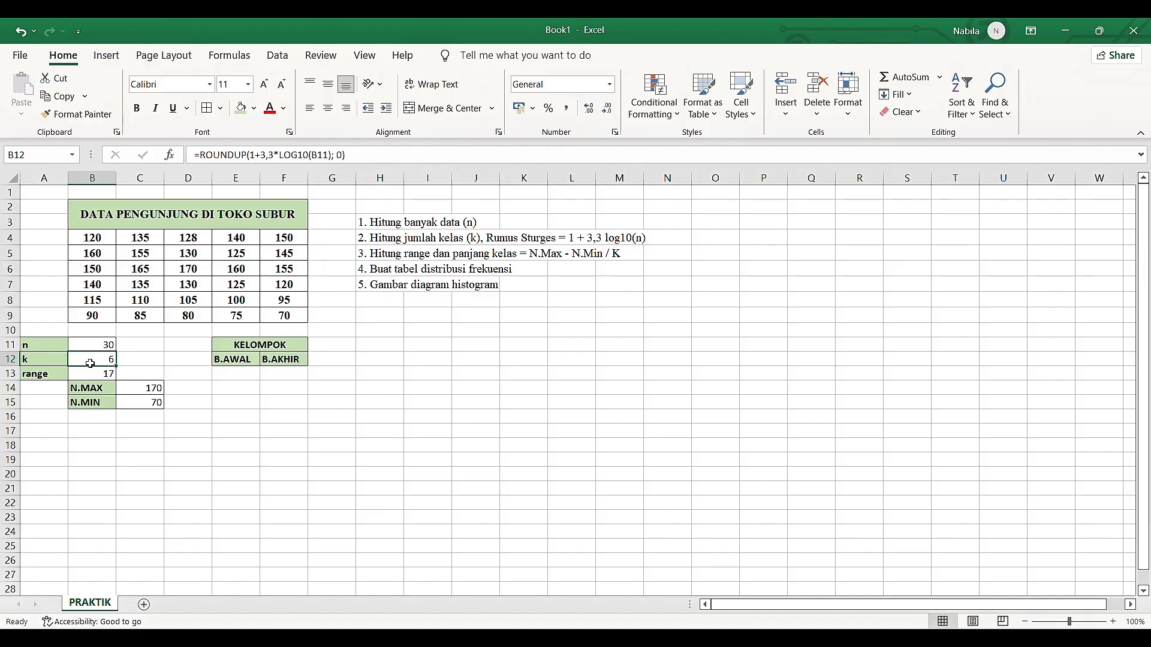
{"action": "left_click_drag", "start_coordinate": [253, 350], "coordinate": [250, 443]}
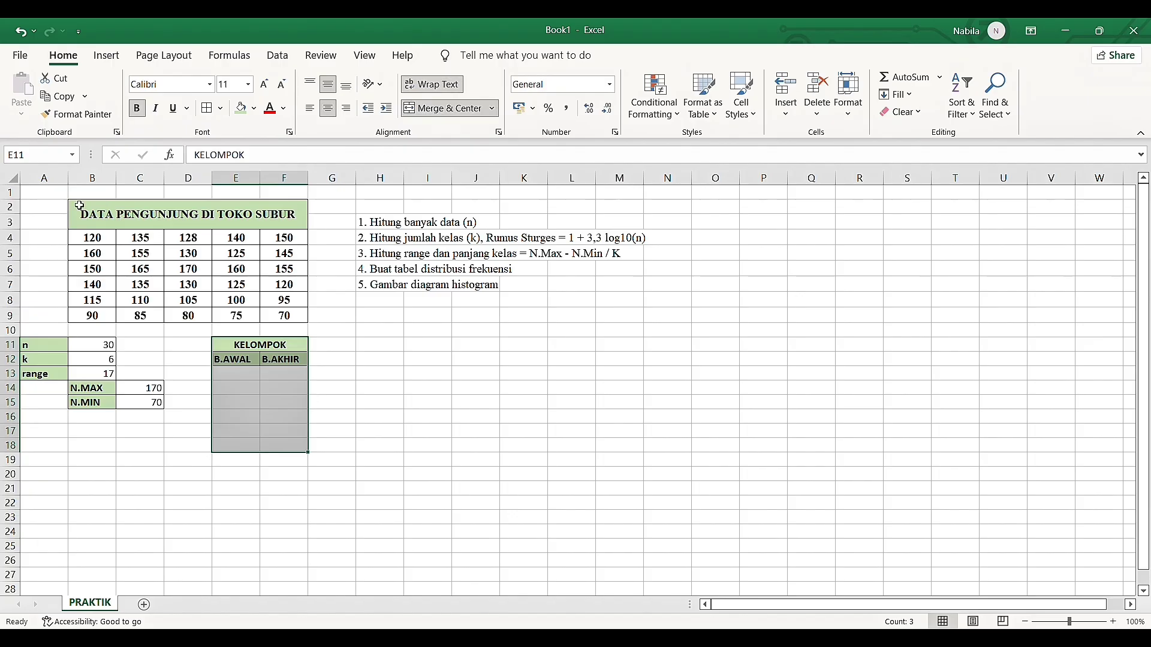
{"action": "left_click", "coordinate": [207, 108]}
{"action": "left_click", "coordinate": [239, 397]}
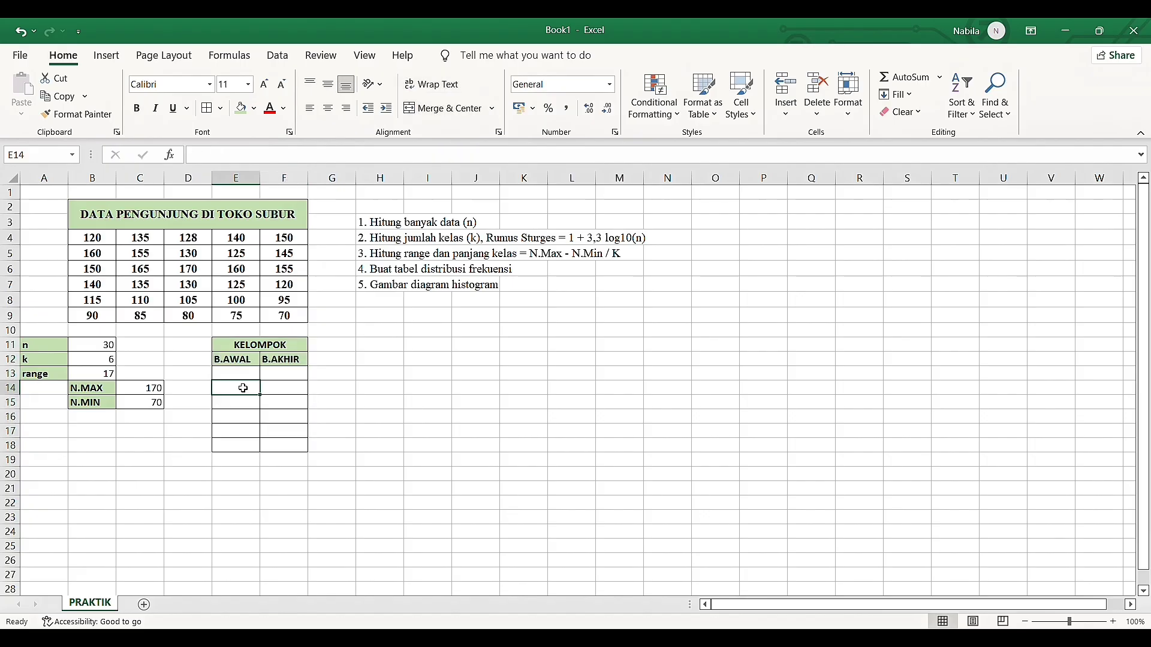
Set the first B.AWAL value in E13 to reference the N.MIN value with =C15
{"action": "left_click", "coordinate": [241, 379]}
{"action": "type", "text": "="}
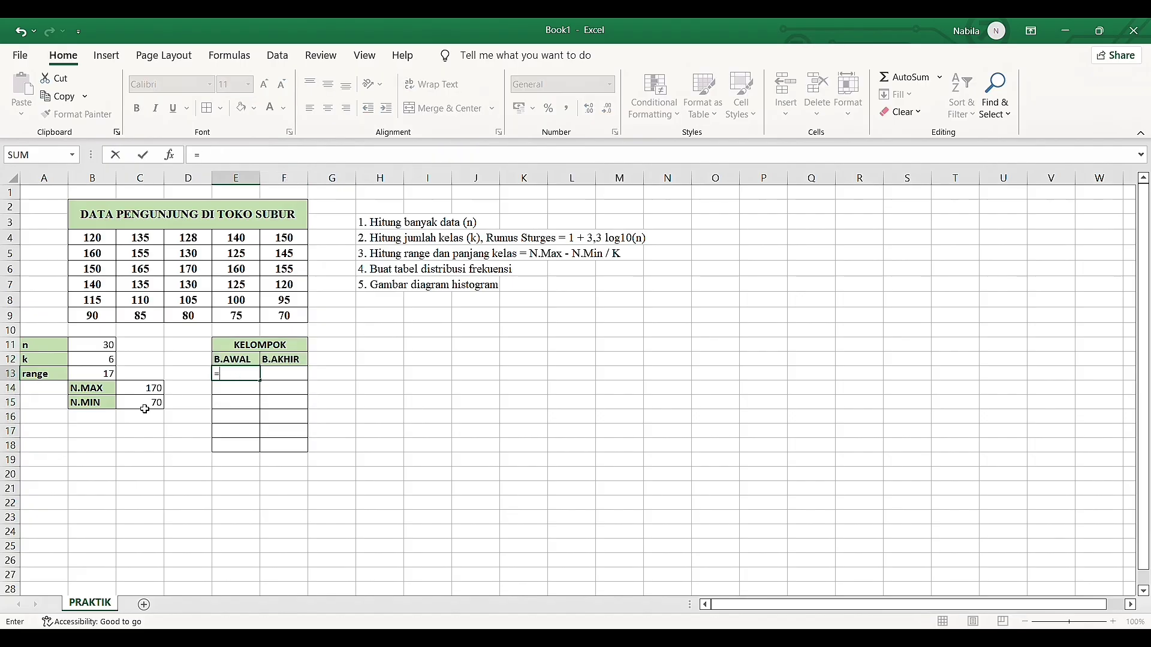
{"action": "left_click", "coordinate": [145, 409]}
{"action": "key", "text": "Return"}
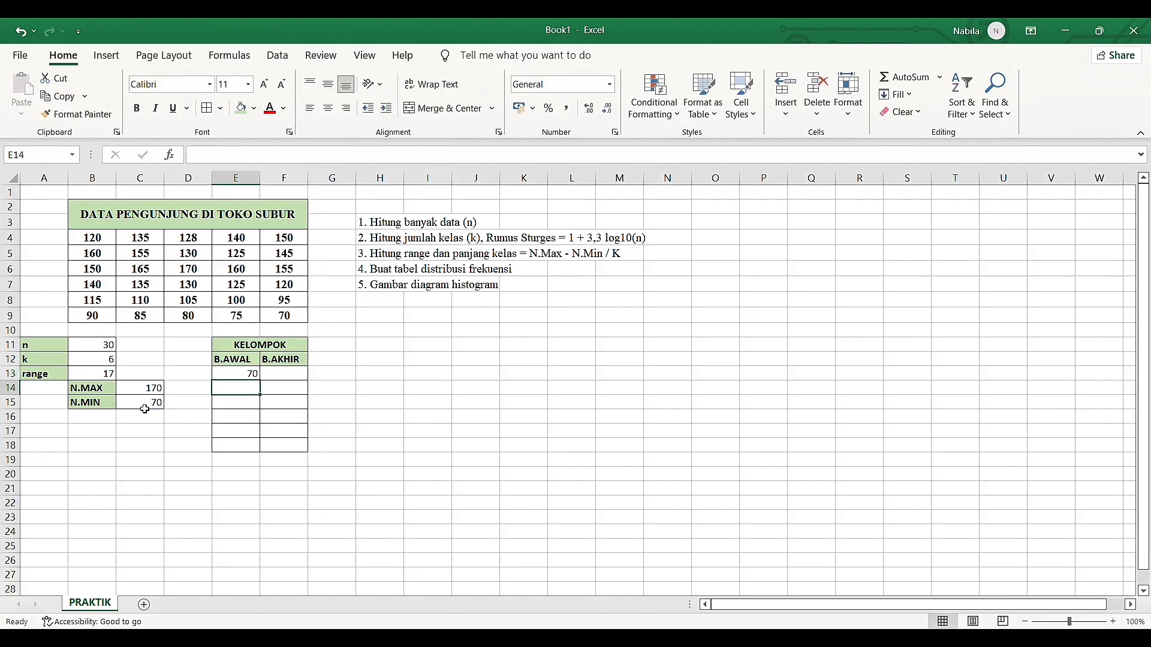
Enter =E13+$B$13 in E14 and fill the formula down the B.AWAL column to E18
{"action": "left_click_drag", "start_coordinate": [279, 377], "coordinate": [261, 393]}
{"action": "left_click", "coordinate": [260, 393]}
{"action": "type", "text": "=="}
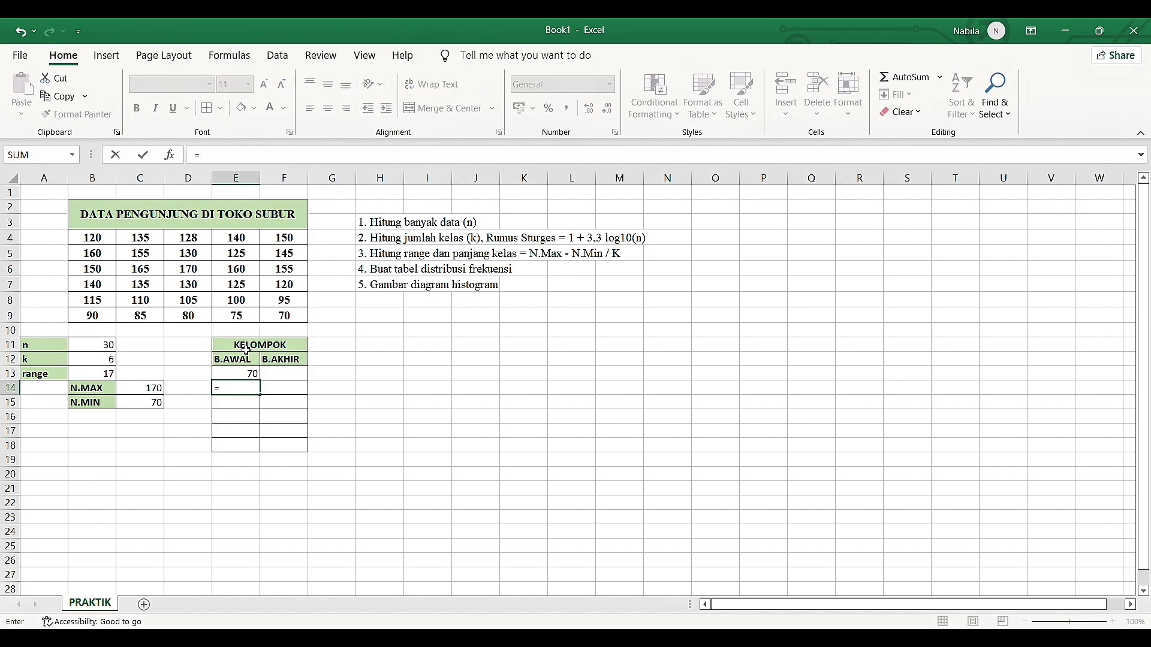
{"action": "left_click", "coordinate": [252, 379]}
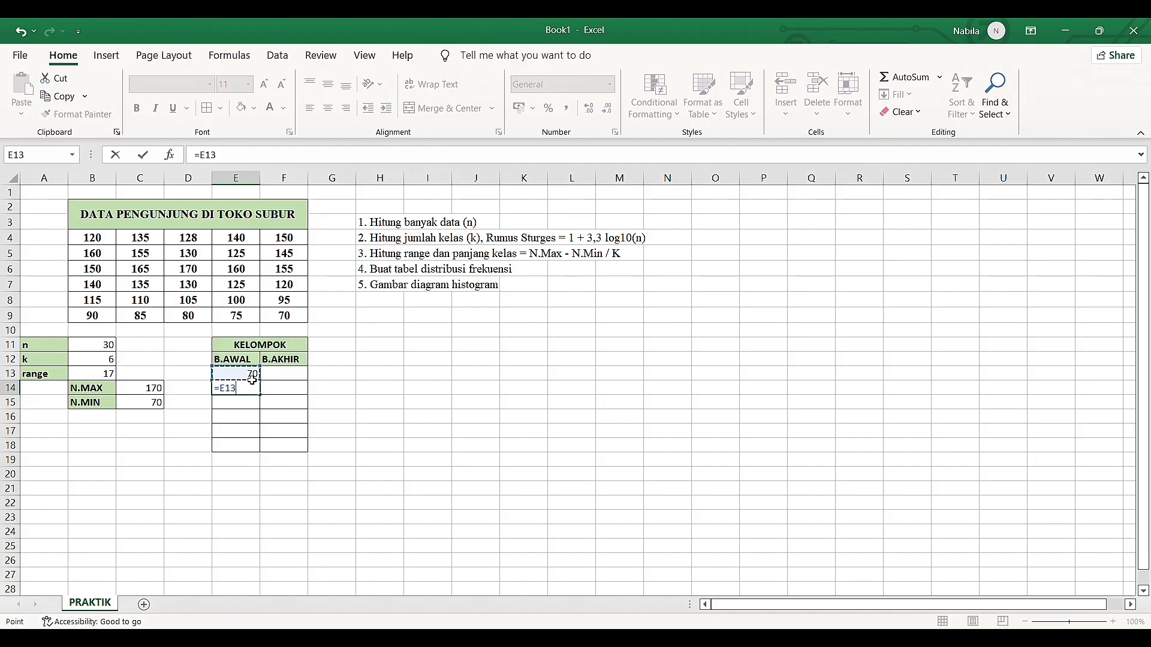
{"action": "type", "text": "+"}
{"action": "left_click", "coordinate": [93, 376]}
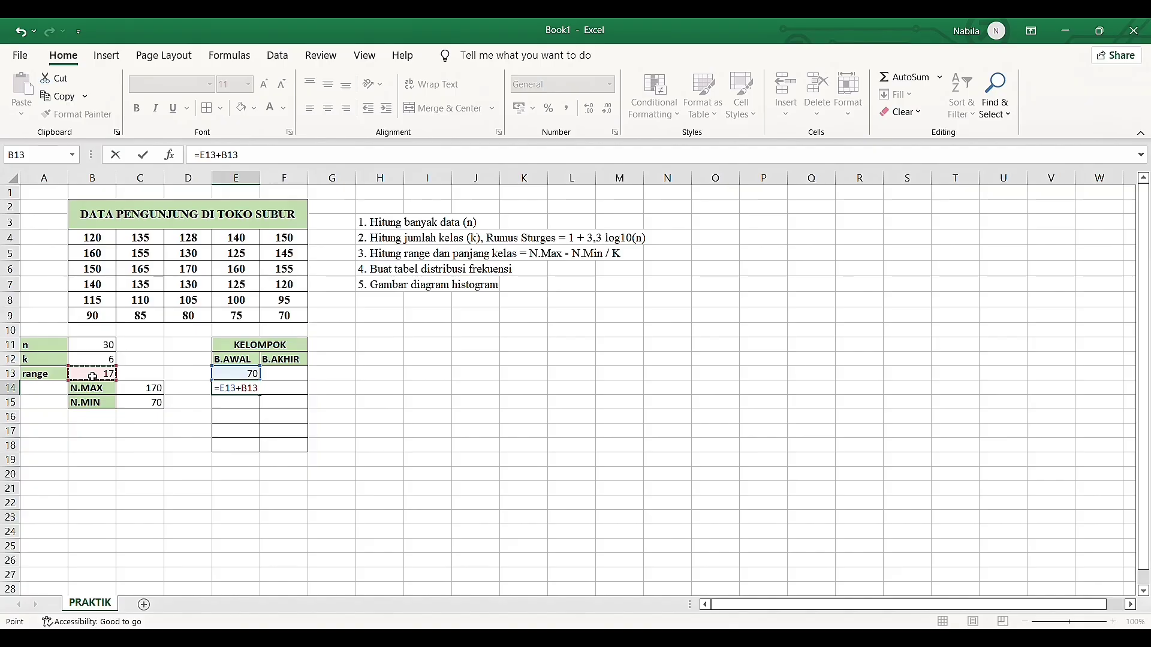
{"action": "key", "text": "F4"}
{"action": "key", "text": "Return"}
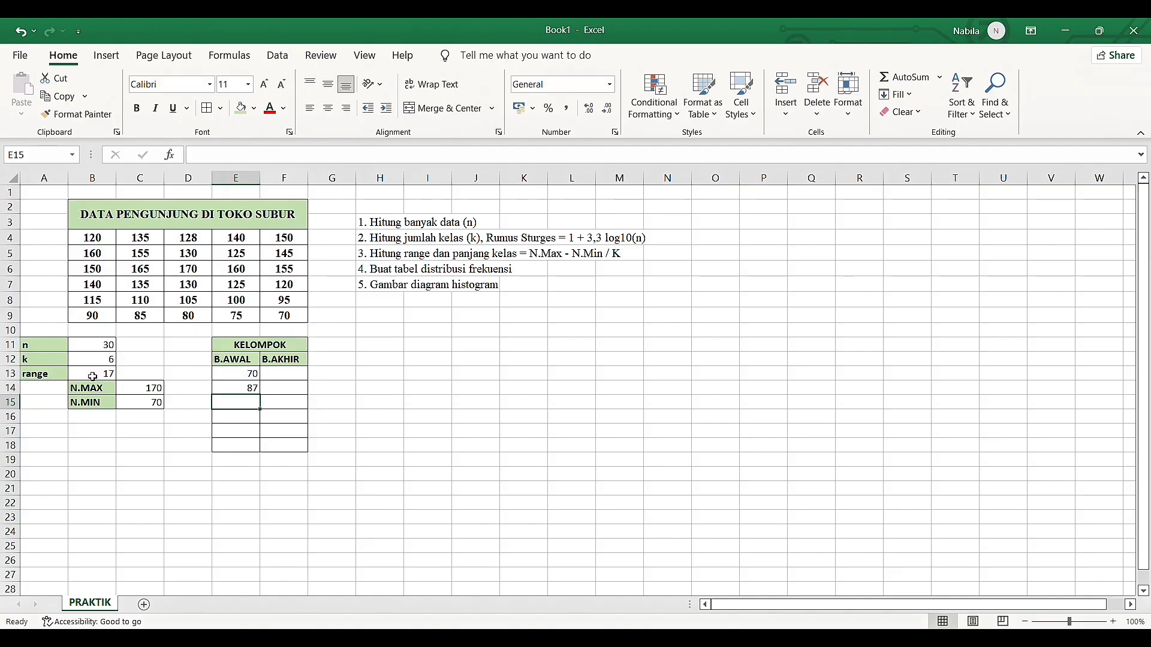
{"action": "left_click", "coordinate": [233, 390]}
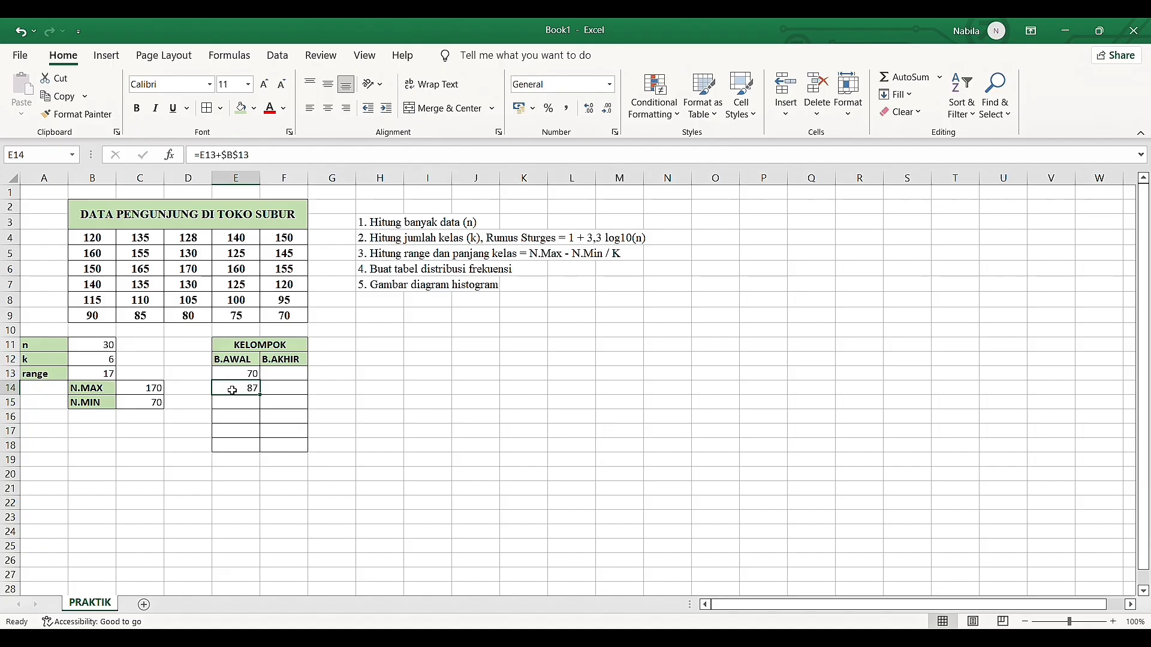
{"action": "left_click_drag", "start_coordinate": [255, 391], "coordinate": [258, 450]}
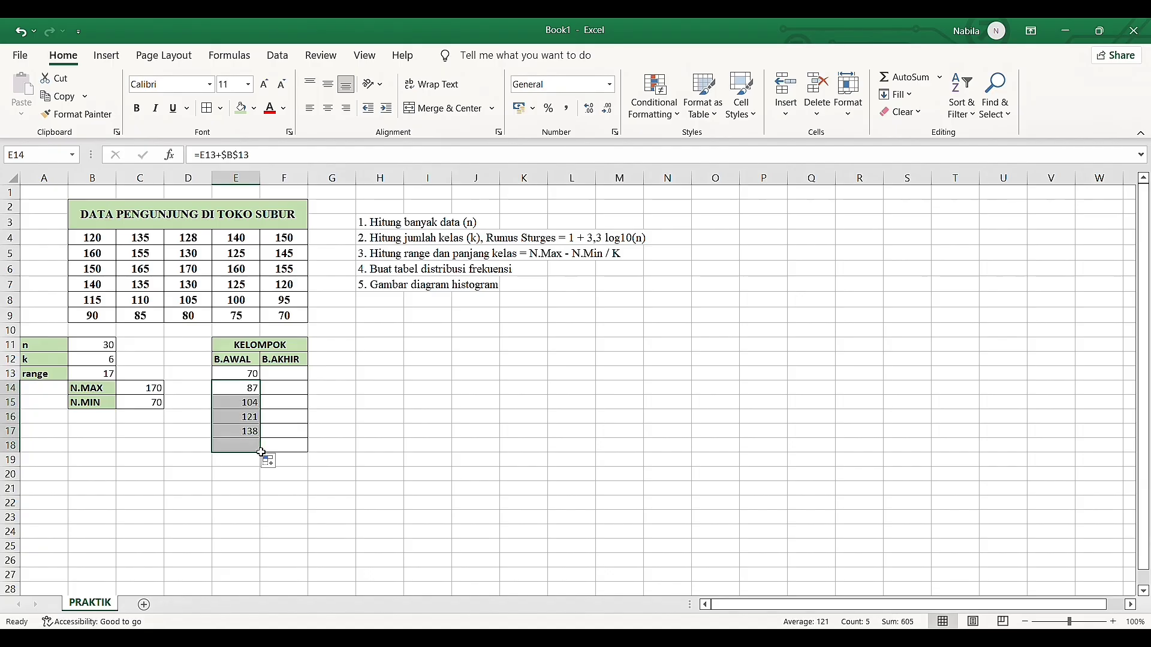
Enter =E13+$B$13 in F13 and fill the formula down the B.AKHIR column to F18
{"action": "left_click", "coordinate": [297, 375]}
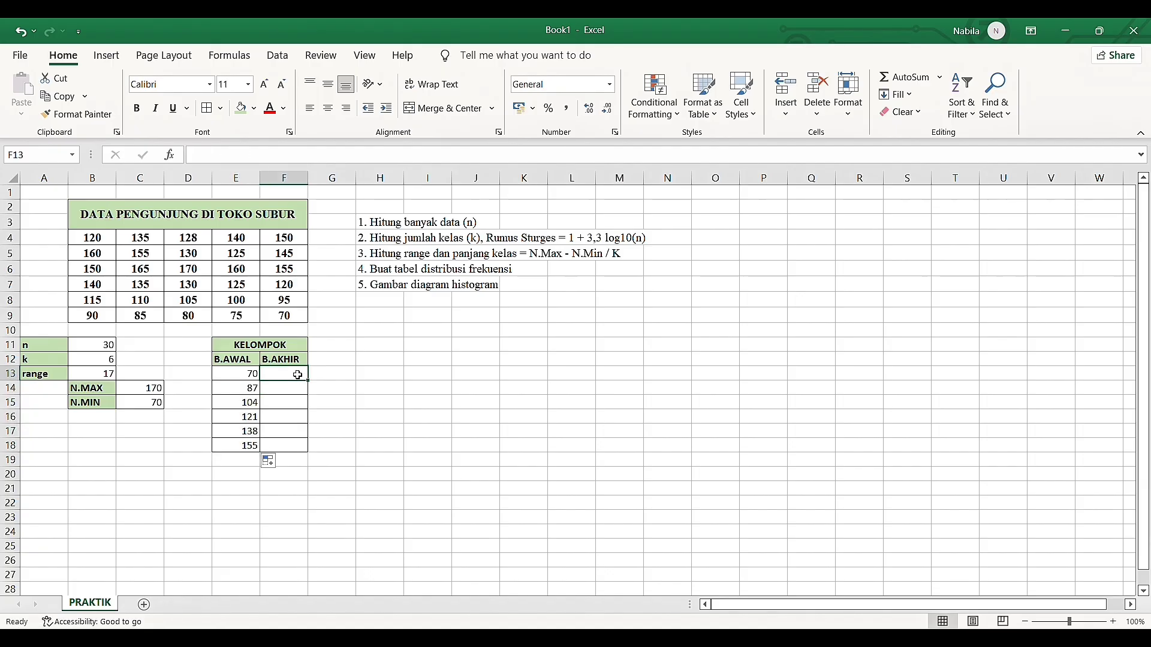
{"action": "type", "text": "="}
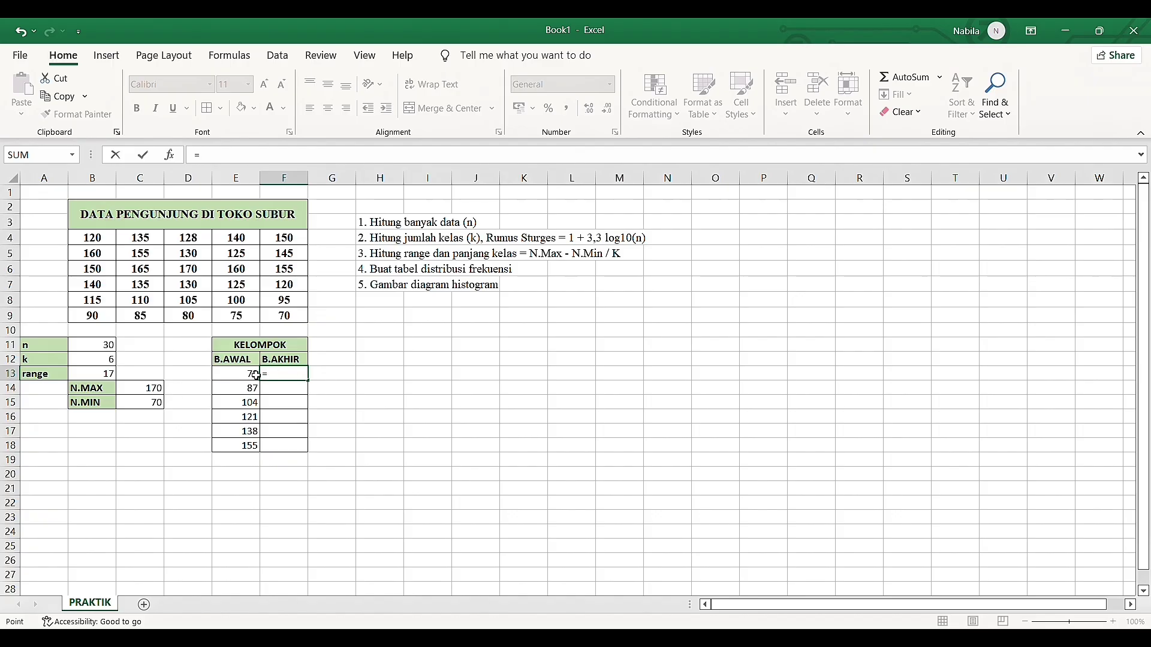
{"action": "left_click", "coordinate": [256, 375]}
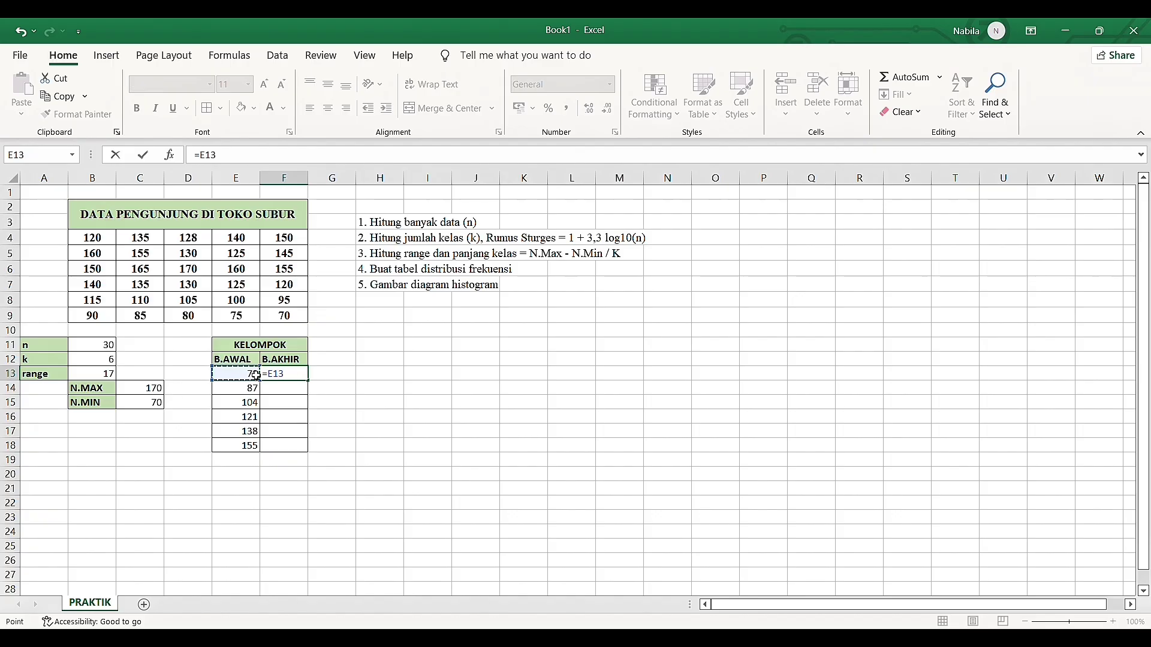
{"action": "type", "text": "+"}
{"action": "left_click", "coordinate": [108, 374]}
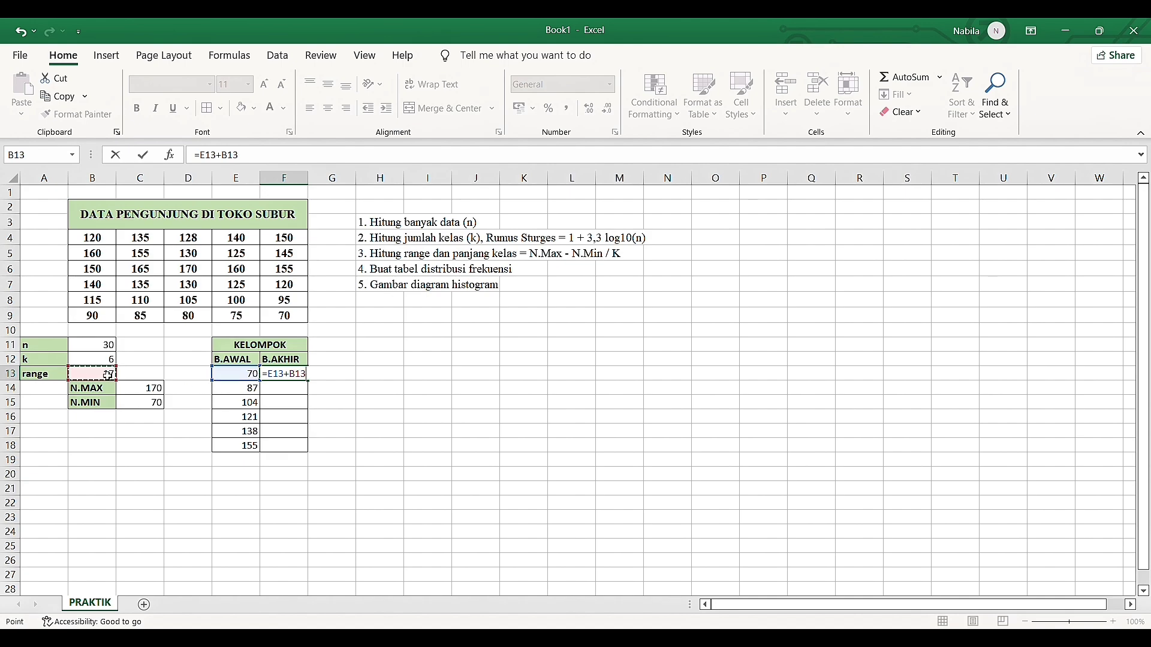
{"action": "key", "text": "F4"}
{"action": "key", "text": "Return"}
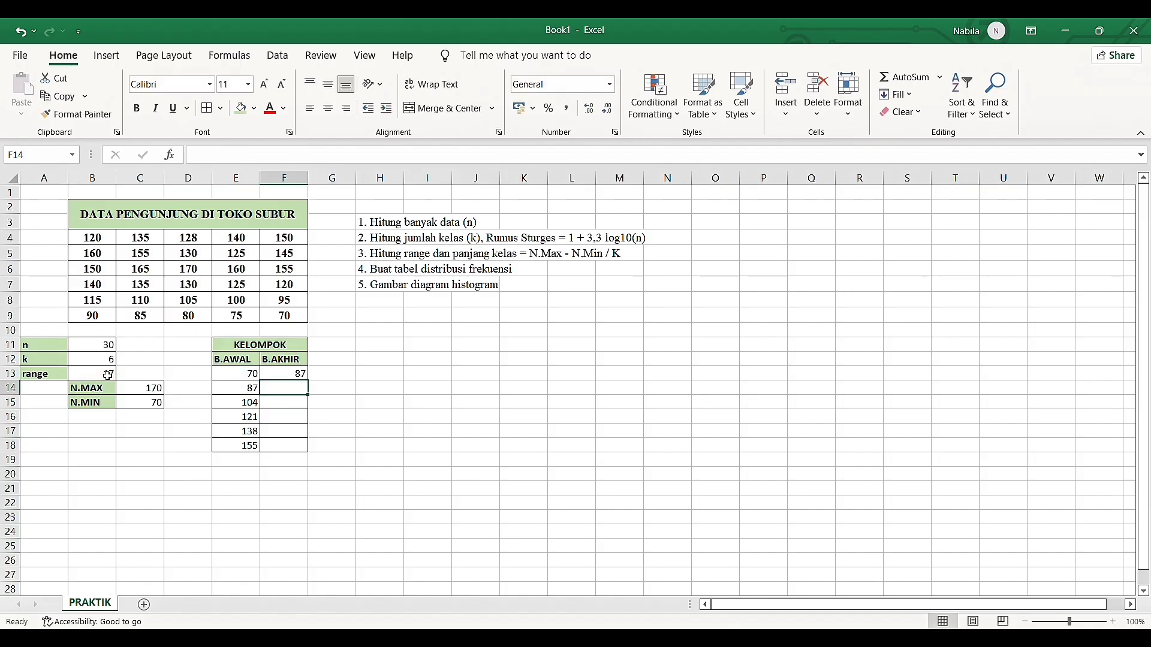
{"action": "left_click", "coordinate": [290, 376]}
{"action": "left_click_drag", "start_coordinate": [308, 381], "coordinate": [308, 451]}
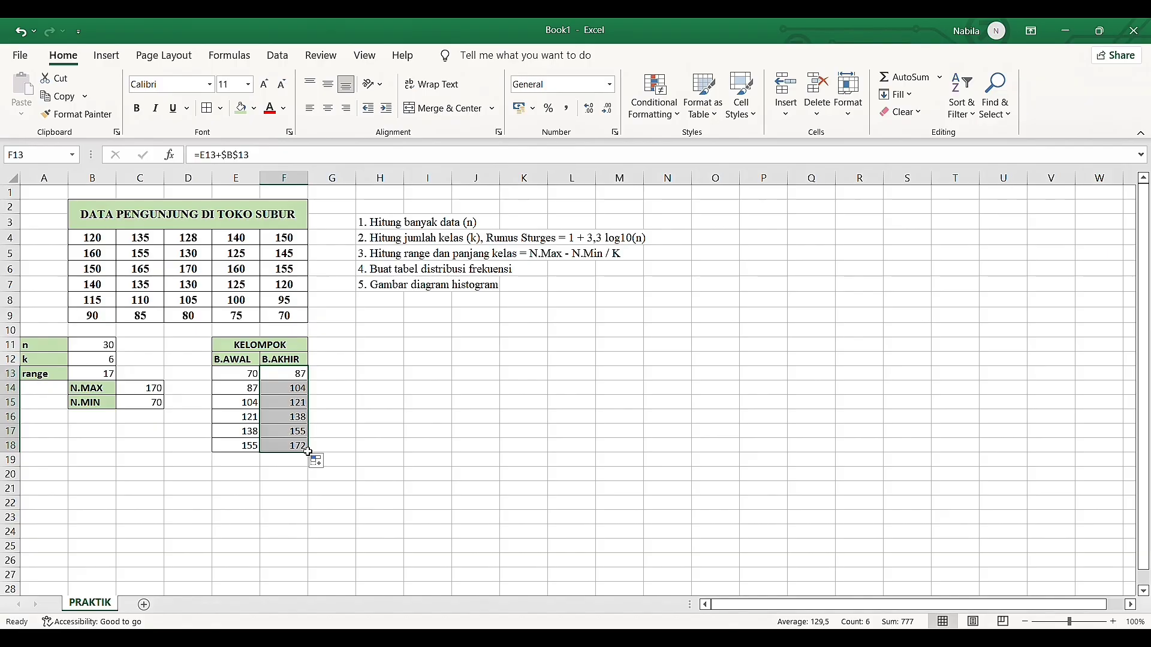
Turn the formula in F18 into an IF that tests E18+$B$13 > 170 and returns 170 when true
{"action": "left_click", "coordinate": [293, 449]}
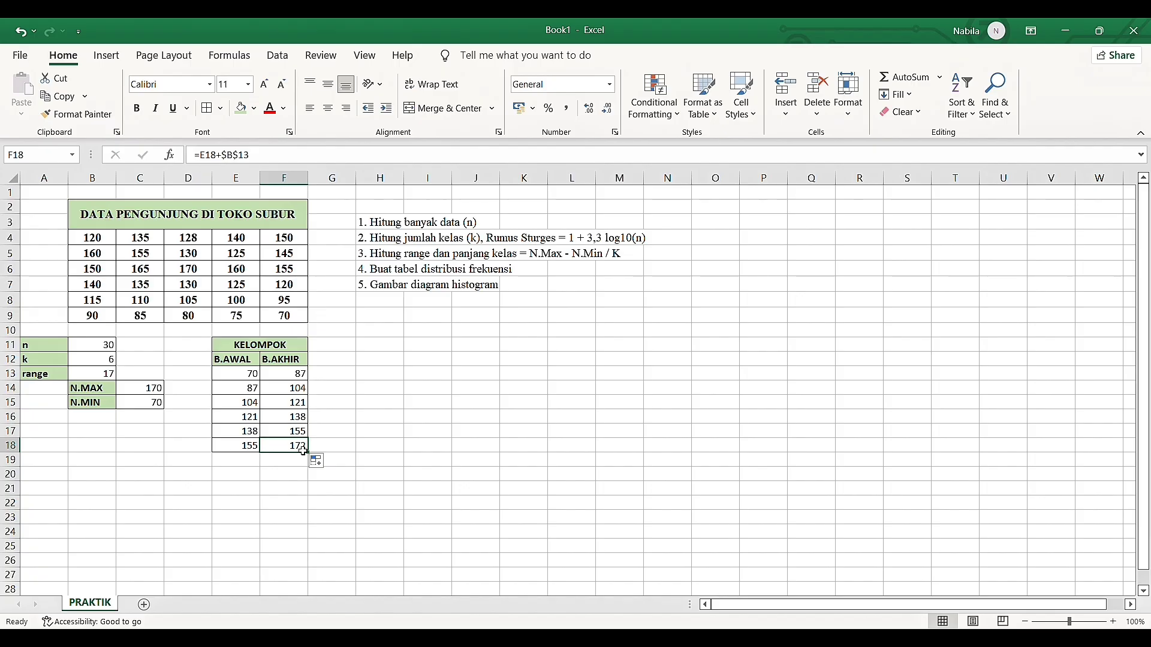
{"action": "double_click", "coordinate": [293, 449]}
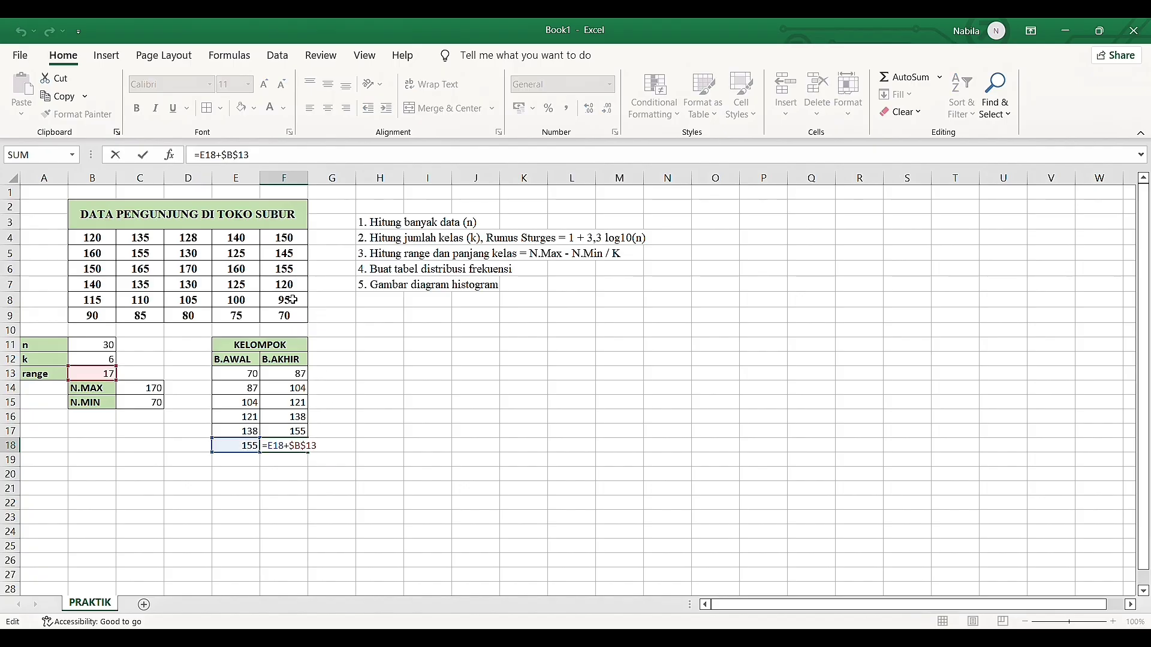
{"action": "left_click", "coordinate": [209, 157]}
{"action": "type", "text": "IF"}
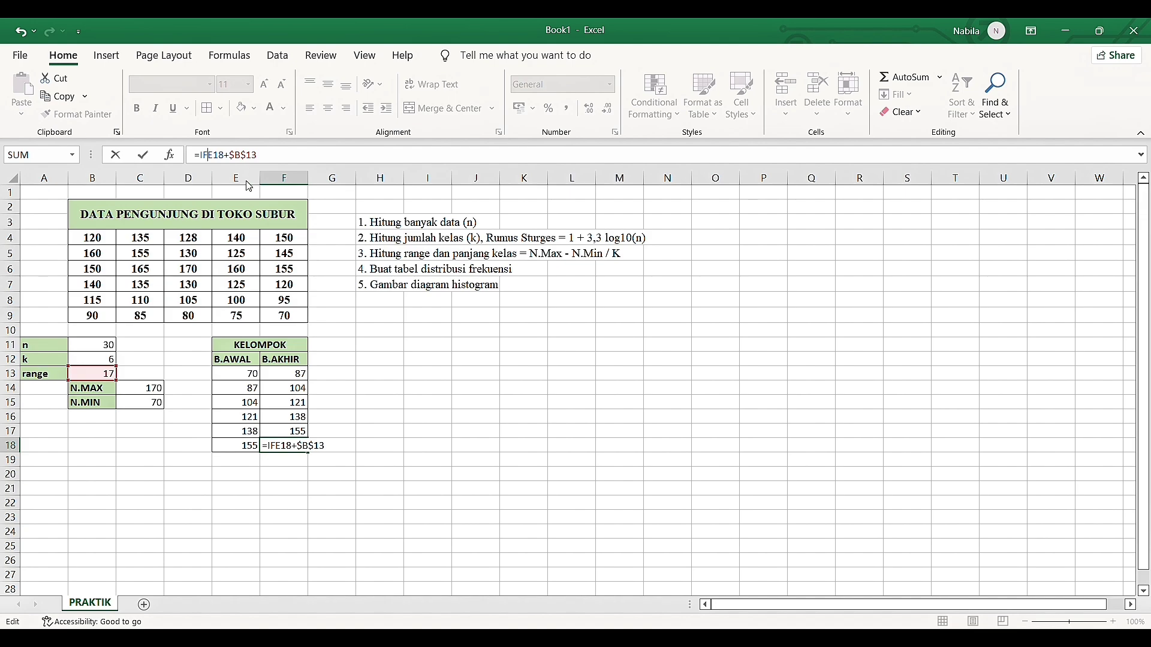
{"action": "type", "text": "("}
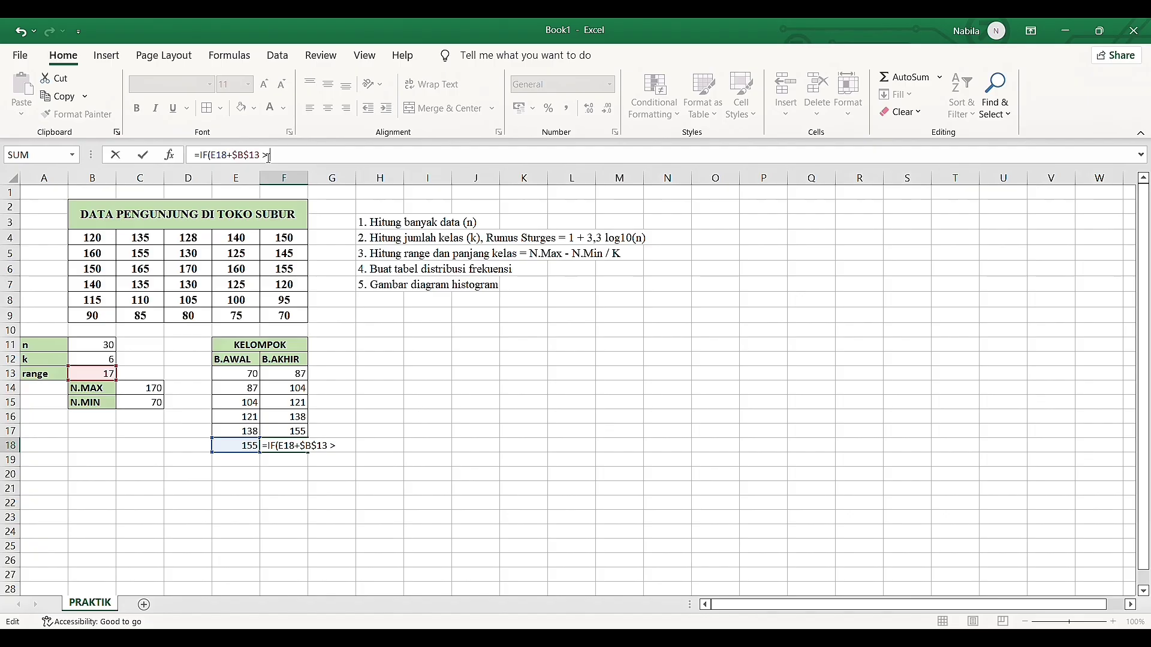
{"action": "type", "text": "170"}
{"action": "key", "text": "BackSpace"}
{"action": "type", "text": "; 170;"}
Complete the IF in F18 with a copy of E18+$B$13 as its false value, as =IF(E18+$B$13 > 170; 170; E18+$B$13)
{"action": "left_click_drag", "start_coordinate": [217, 157], "coordinate": [264, 160]}
{"action": "key", "text": "ctrl+c"}
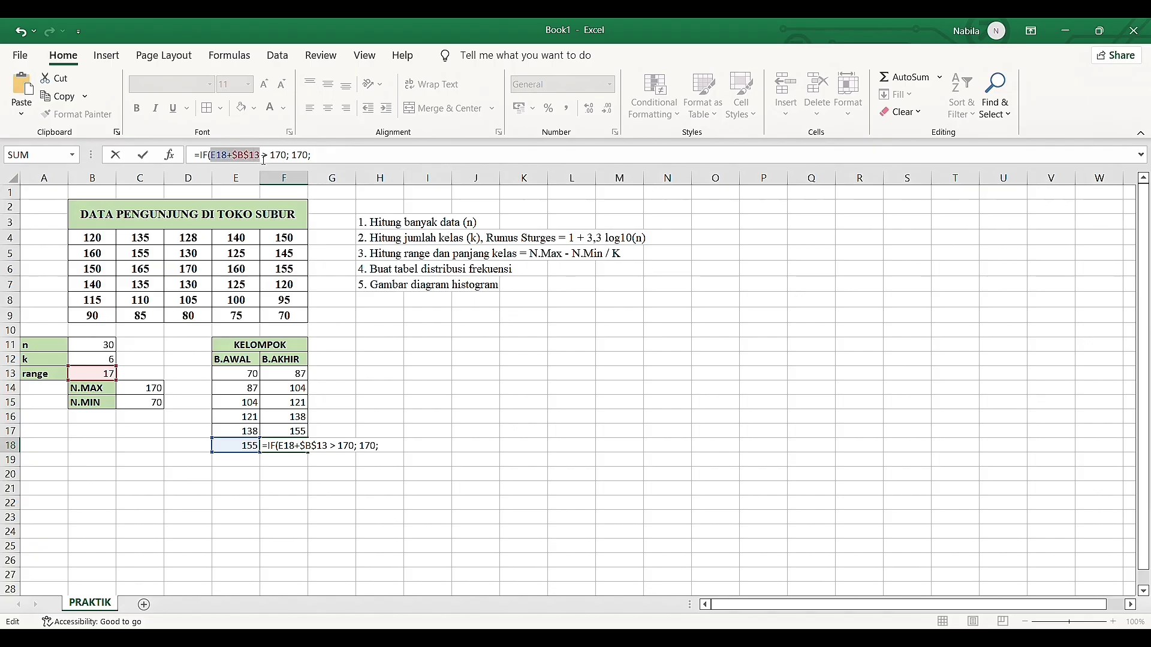
{"action": "left_click", "coordinate": [329, 162]}
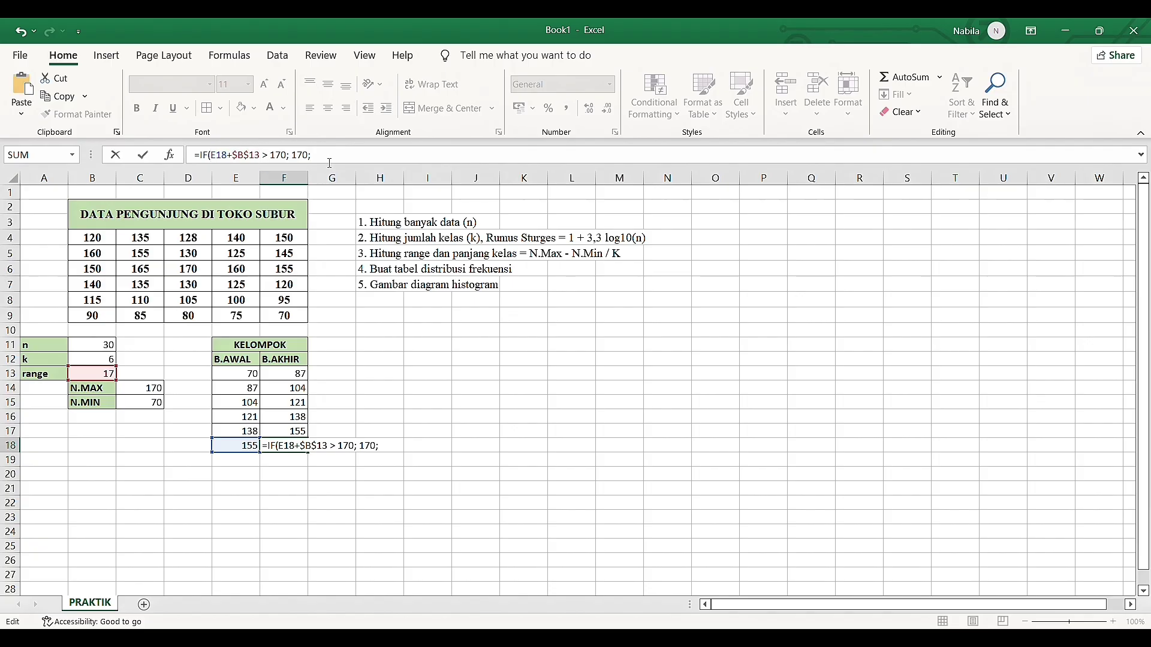
{"action": "key", "text": "ctrl+v"}
{"action": "type", "text": ")"}
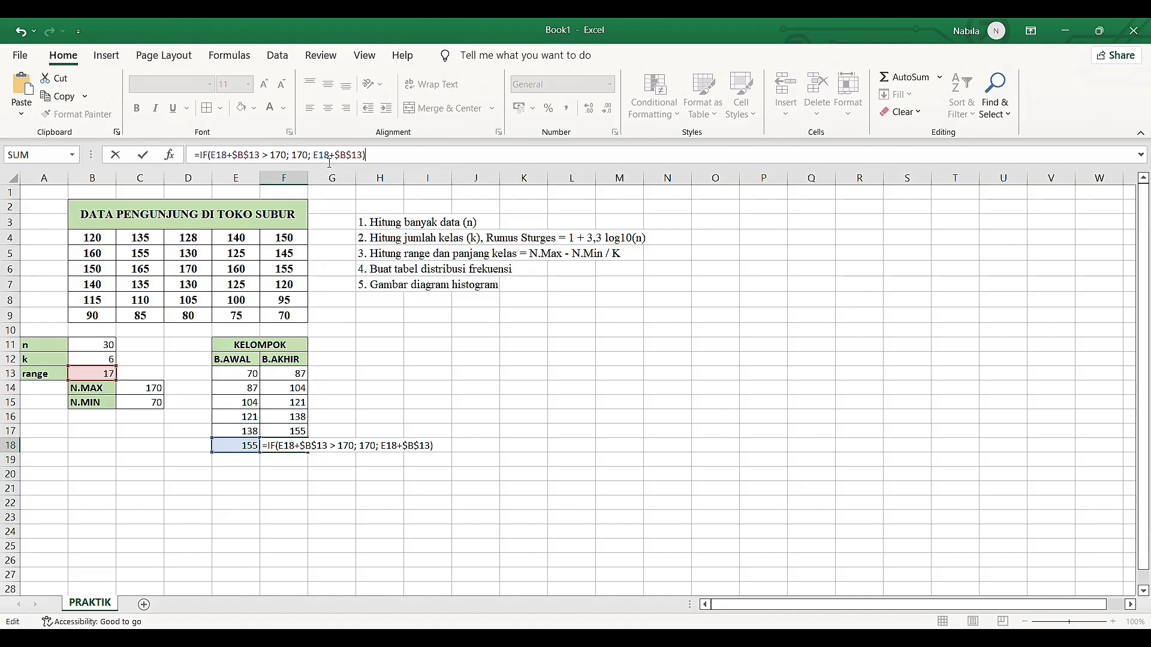
{"action": "key", "text": "Return"}
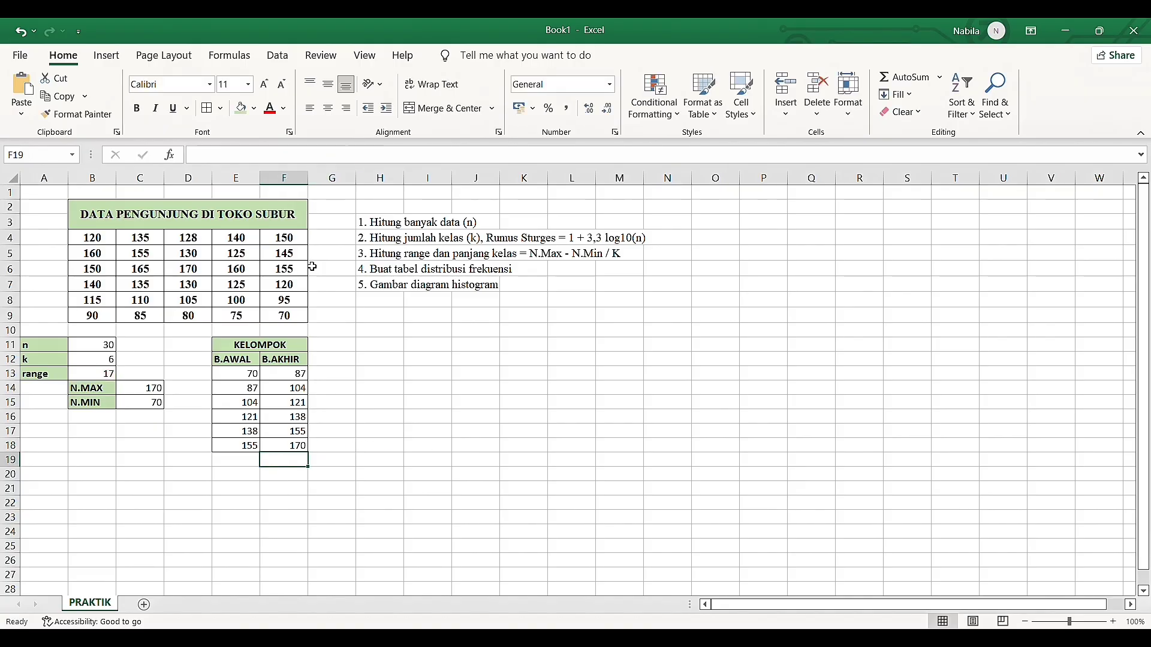
{"action": "left_click", "coordinate": [293, 446]}
{"action": "left_click", "coordinate": [148, 390]}
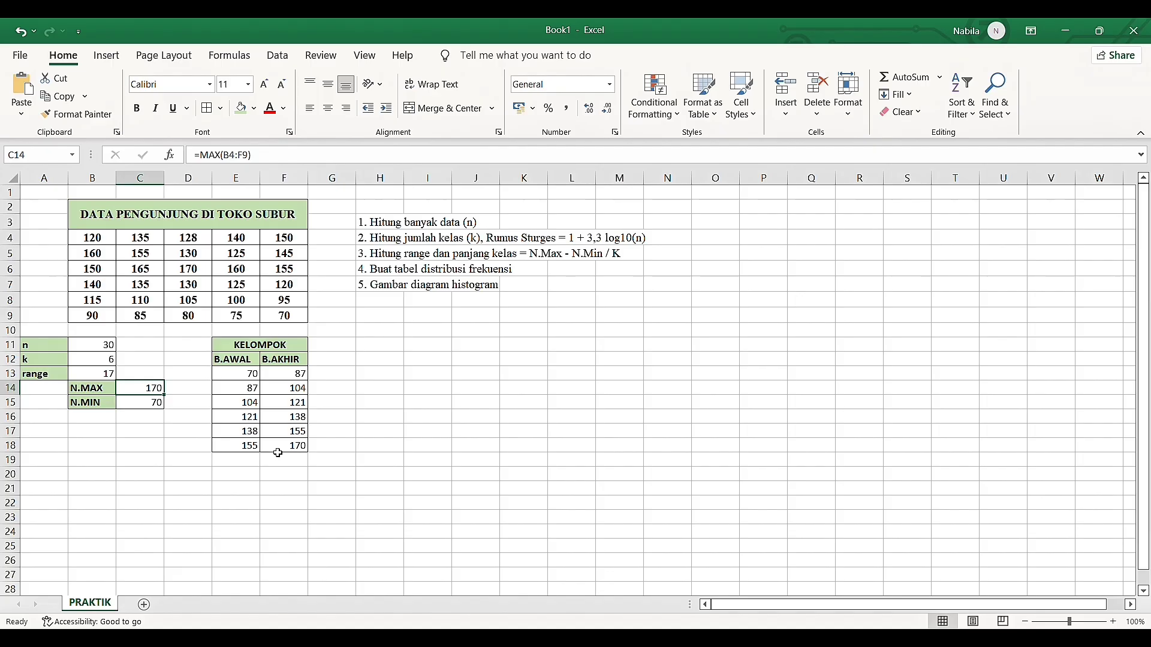
Merge and center cells G11:G12 beside the KELOMPOK headings
{"action": "left_click", "coordinate": [331, 347]}
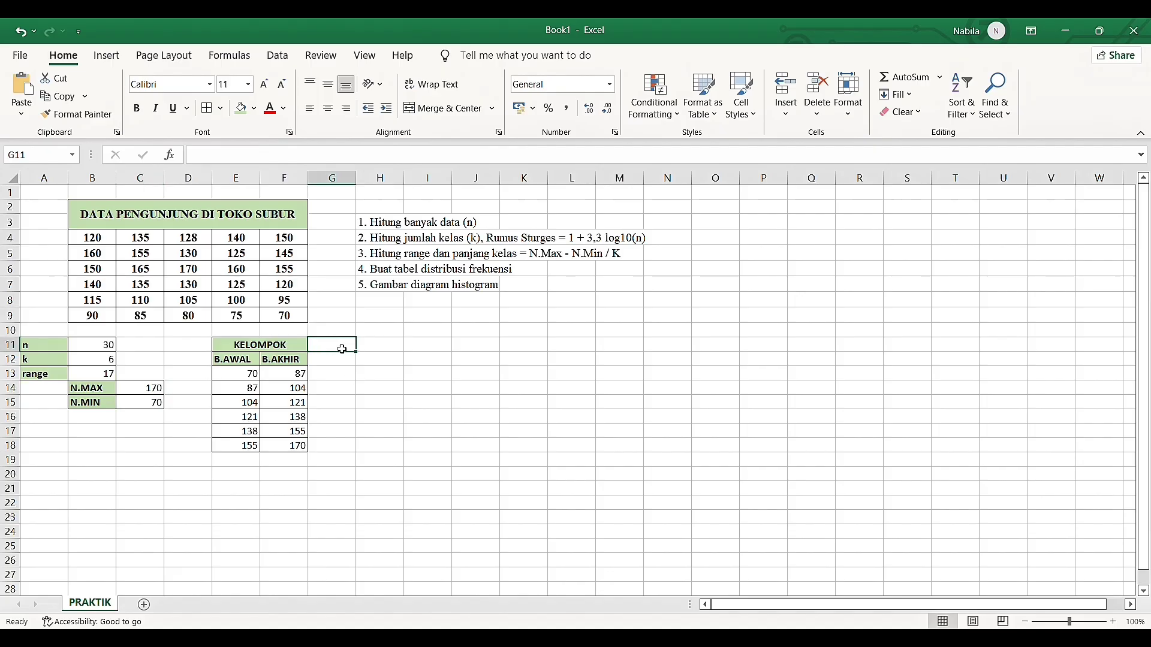
{"action": "left_click_drag", "start_coordinate": [340, 349], "coordinate": [342, 362]}
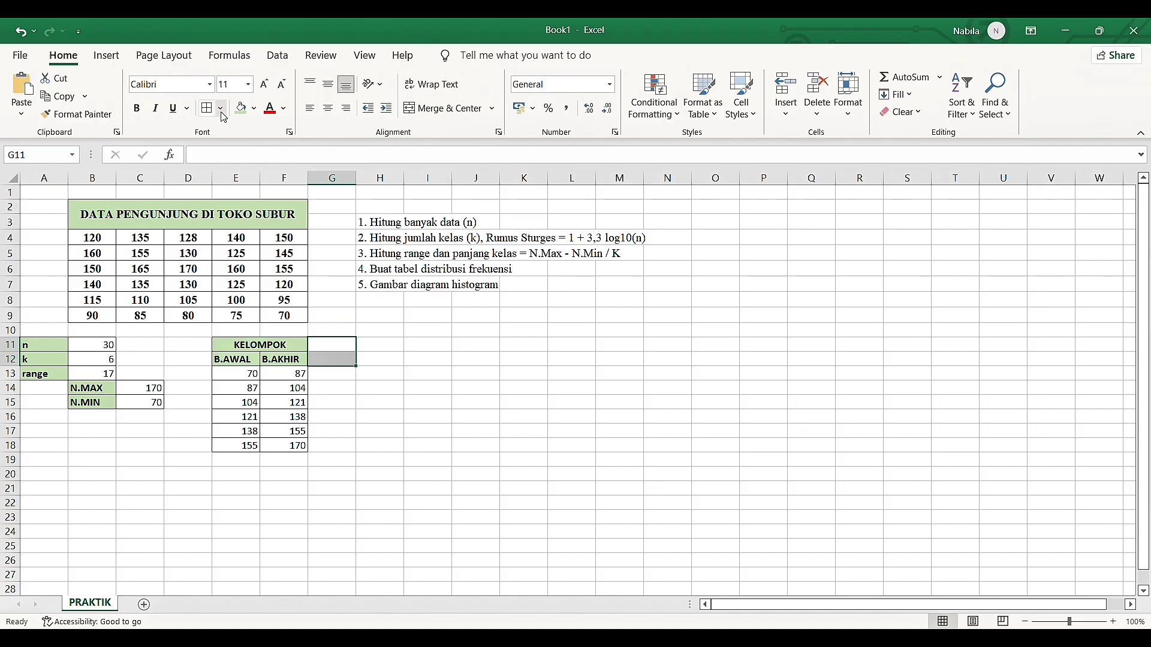
{"action": "left_click", "coordinate": [428, 110]}
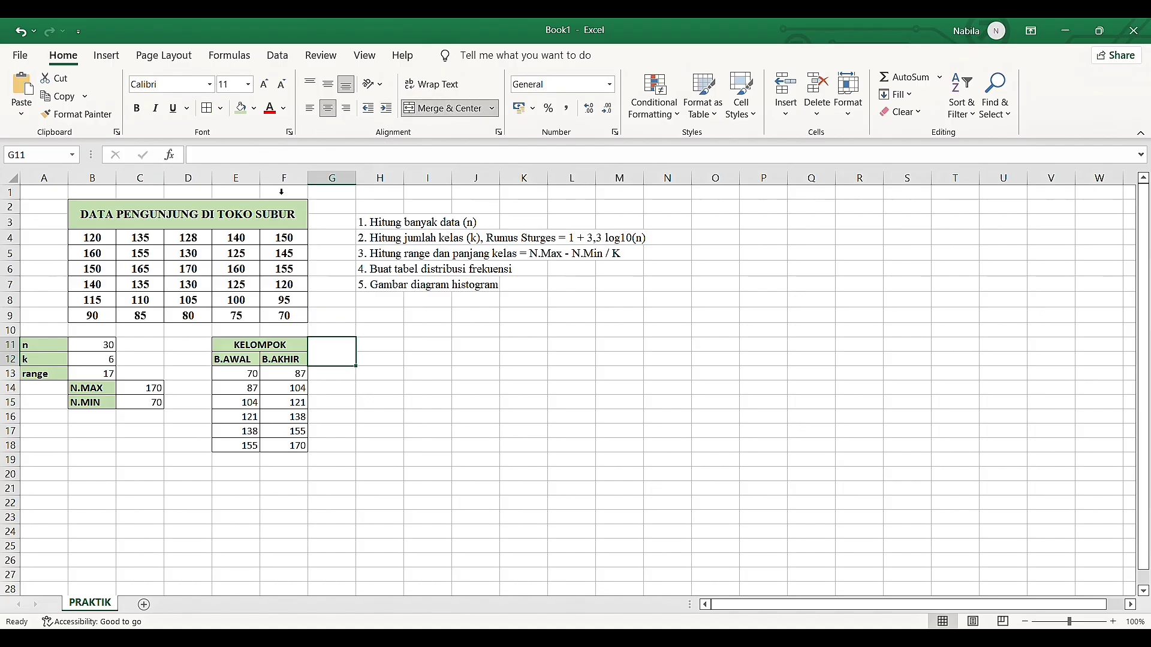
Fill merged cell G11 with the light green heading colour, make it bold and enter the heading FREKUENSI
{"action": "left_click", "coordinate": [241, 109]}
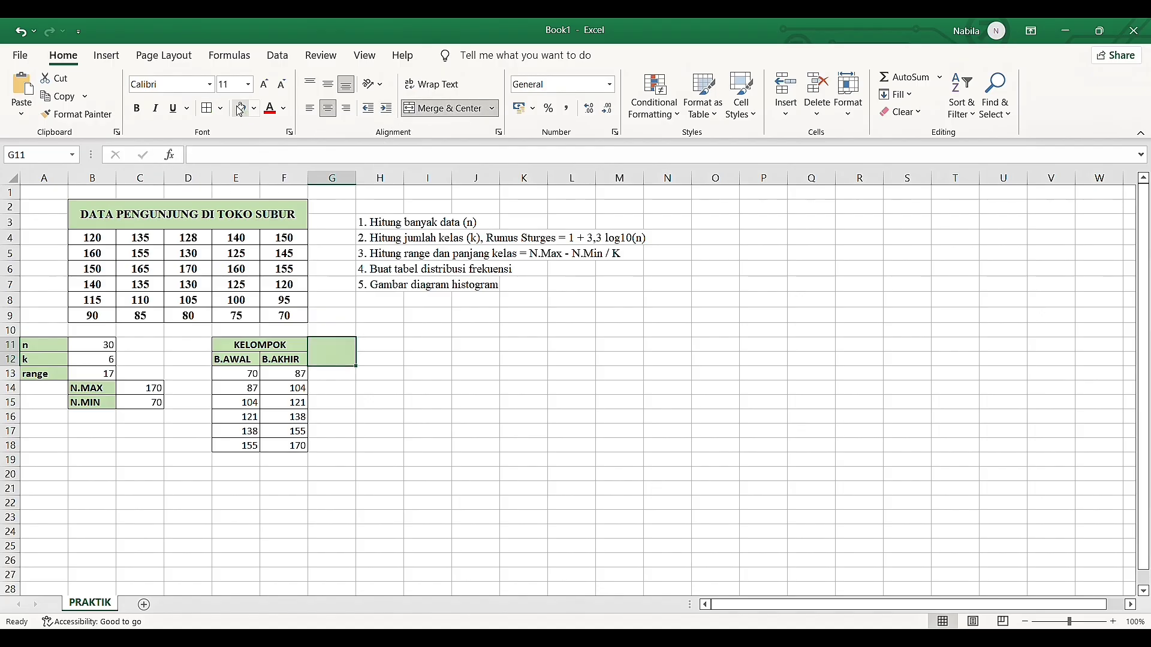
{"action": "key", "text": "ctrl+b"}
{"action": "type", "text": "FR"}
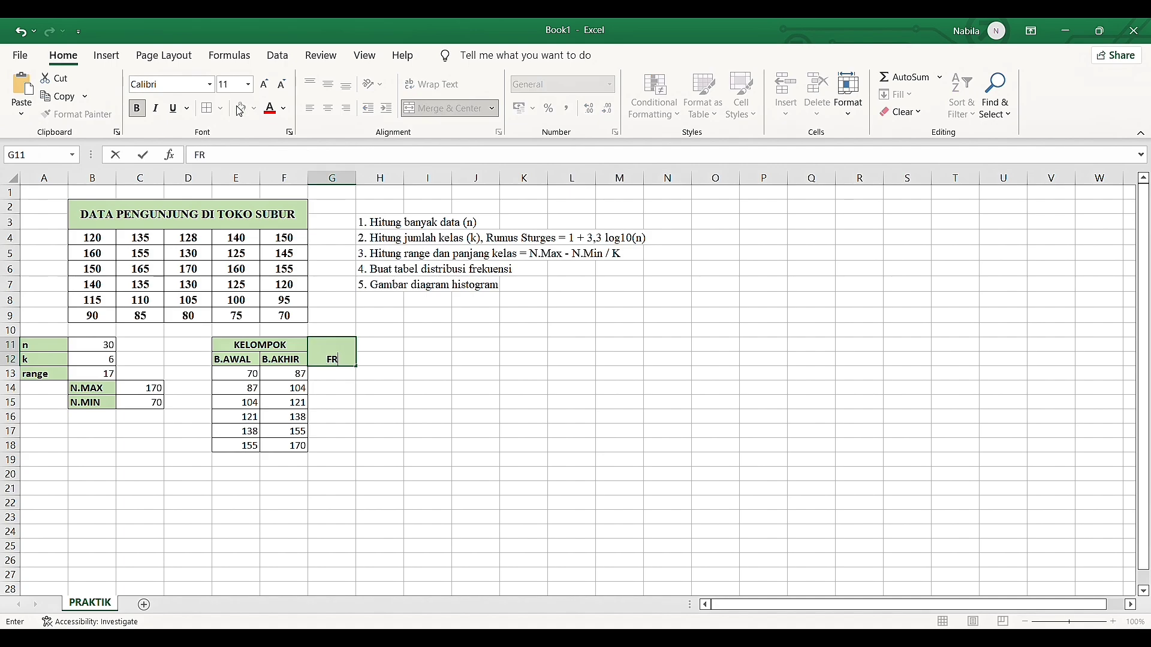
{"action": "type", "text": "EKUENSI"}
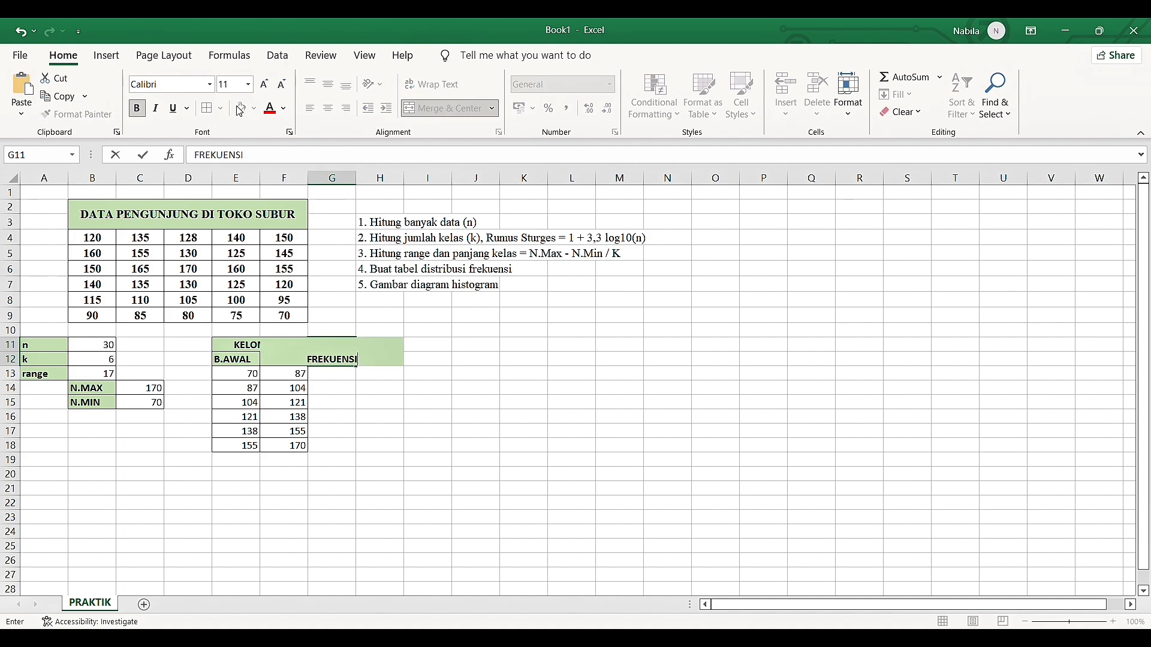
{"action": "key", "text": "ctrl+Return"}
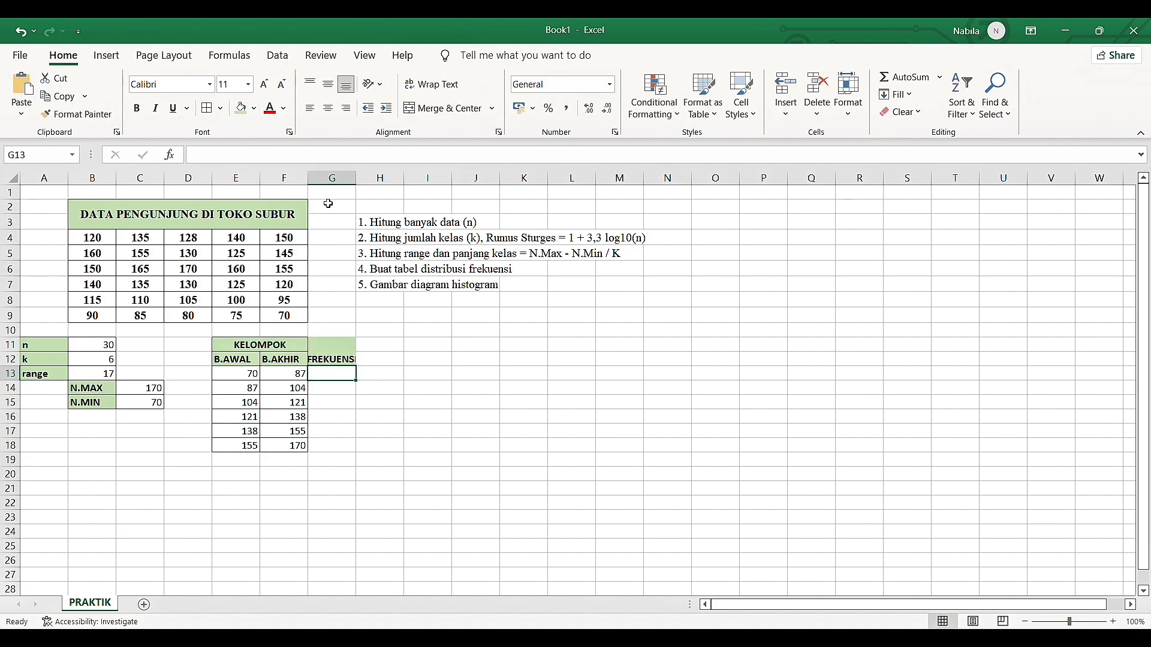
Wrap and vertically centre the FREKUENSI heading, and widen column G until the word fits on one line
{"action": "mouse_move", "coordinate": [340, 353]}
{"action": "left_mouse_down"}
{"action": "mouse_move", "coordinate": [381, 150]}
{"action": "mouse_move", "coordinate": [329, 314]}
{"action": "mouse_move", "coordinate": [337, 347]}
{"action": "left_mouse_up"}
{"action": "left_click", "coordinate": [432, 84]}
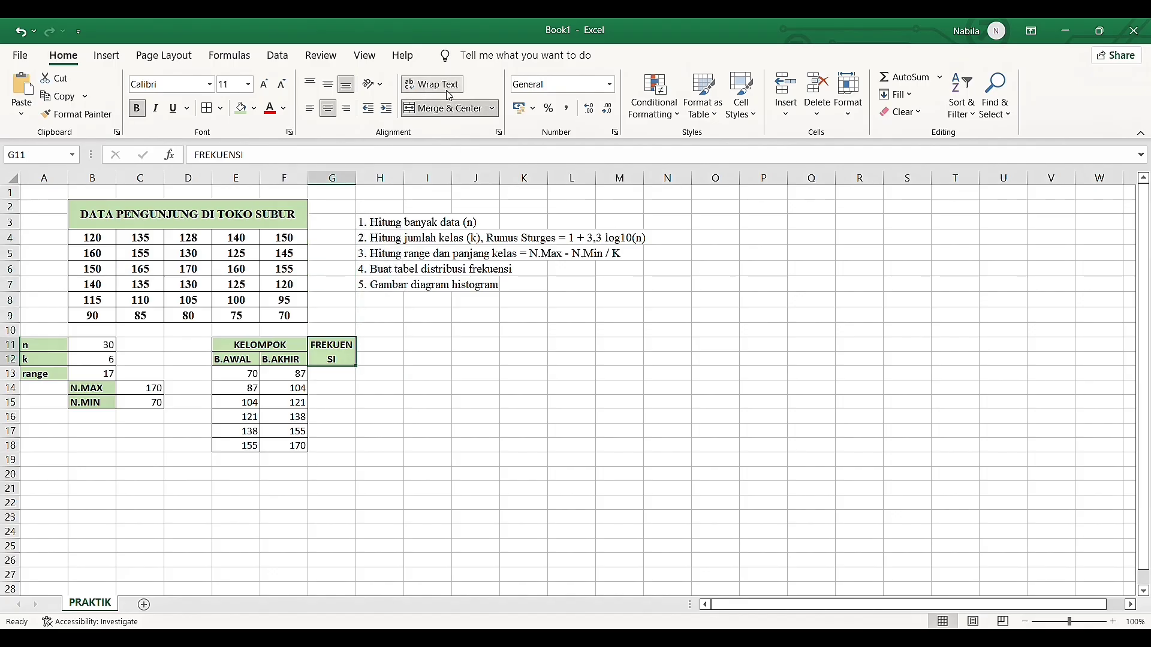
{"action": "left_click", "coordinate": [328, 84]}
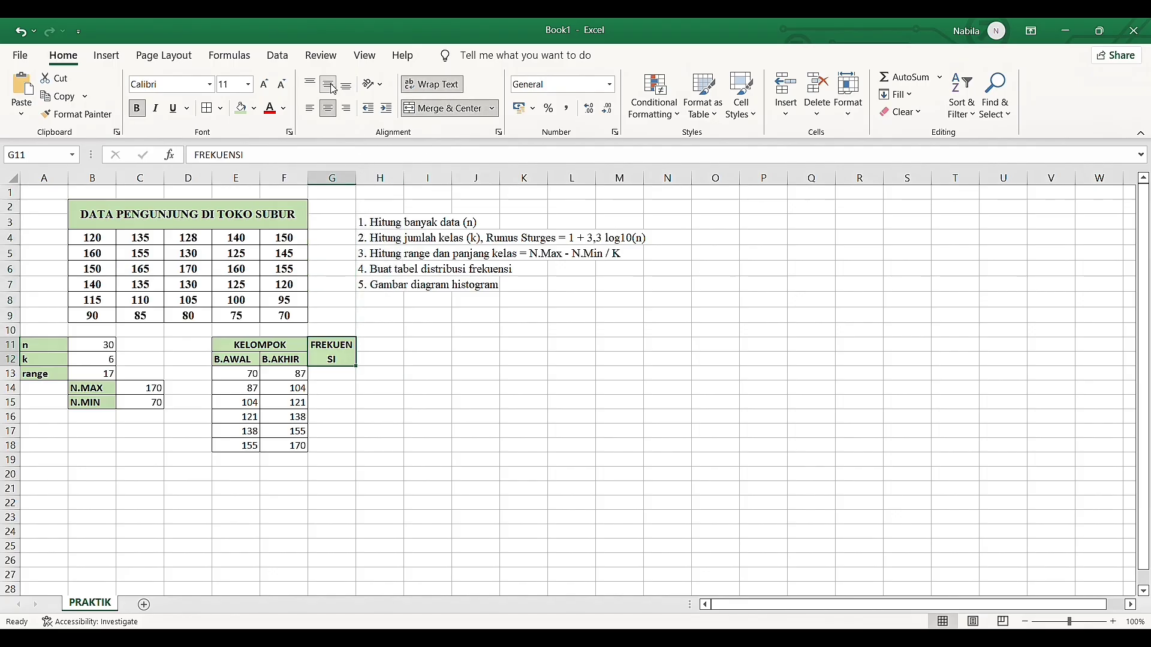
{"action": "left_click_drag", "start_coordinate": [363, 184], "coordinate": [380, 184]}
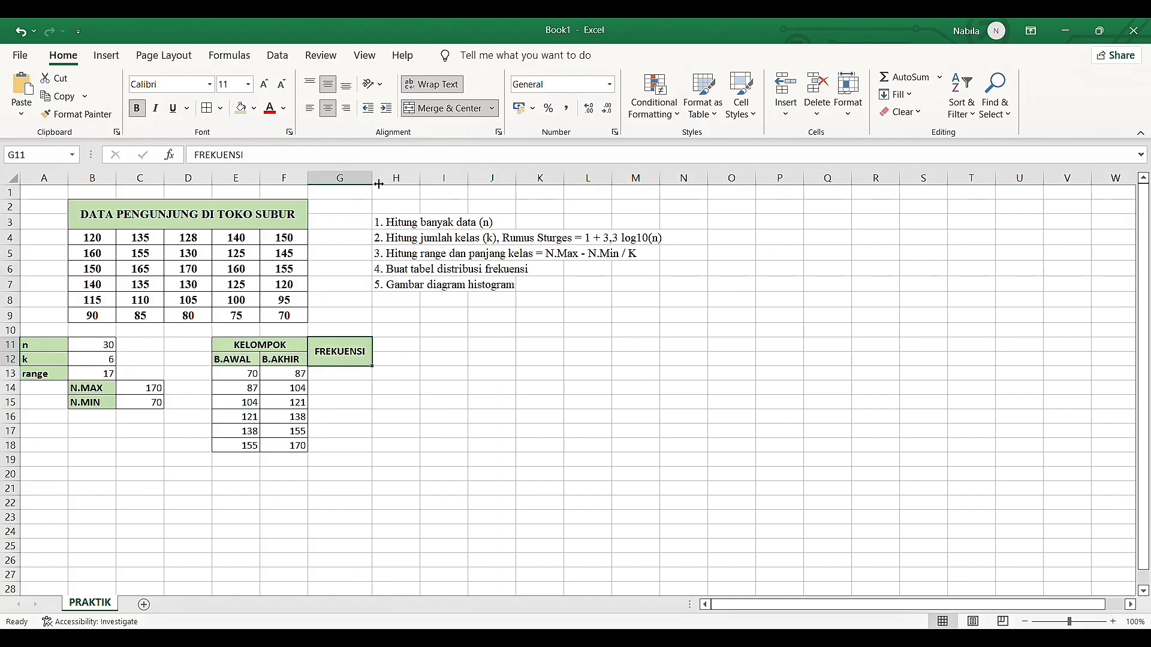
Enter =FREQUENCY(B4:F9;F13:F17) in G13 to count the visitor data against the B.AKHIR limits
{"action": "left_click", "coordinate": [331, 376]}
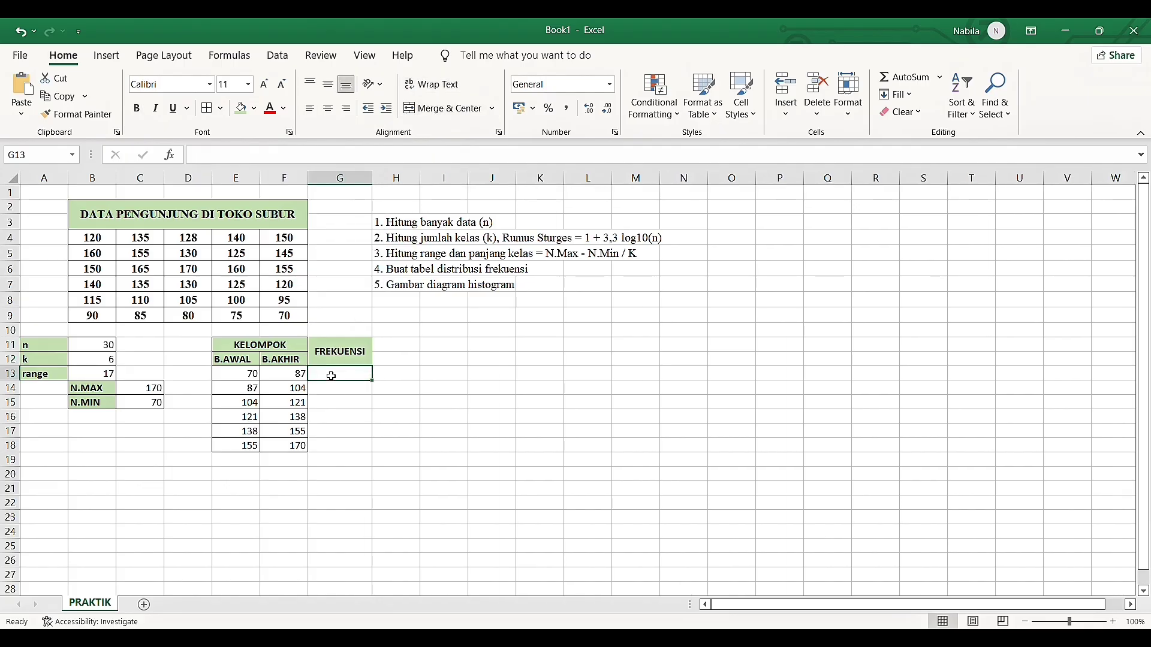
{"action": "type", "text": "=FRE"}
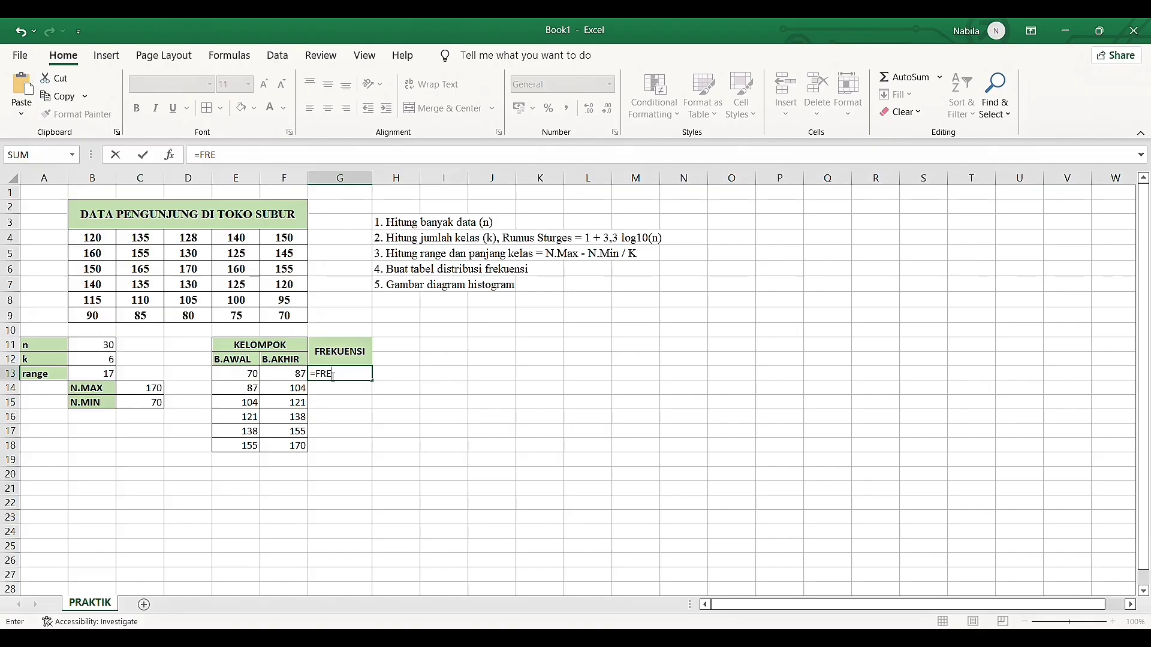
{"action": "key", "text": "Tab"}
{"action": "left_click_drag", "start_coordinate": [91, 239], "coordinate": [285, 315]}
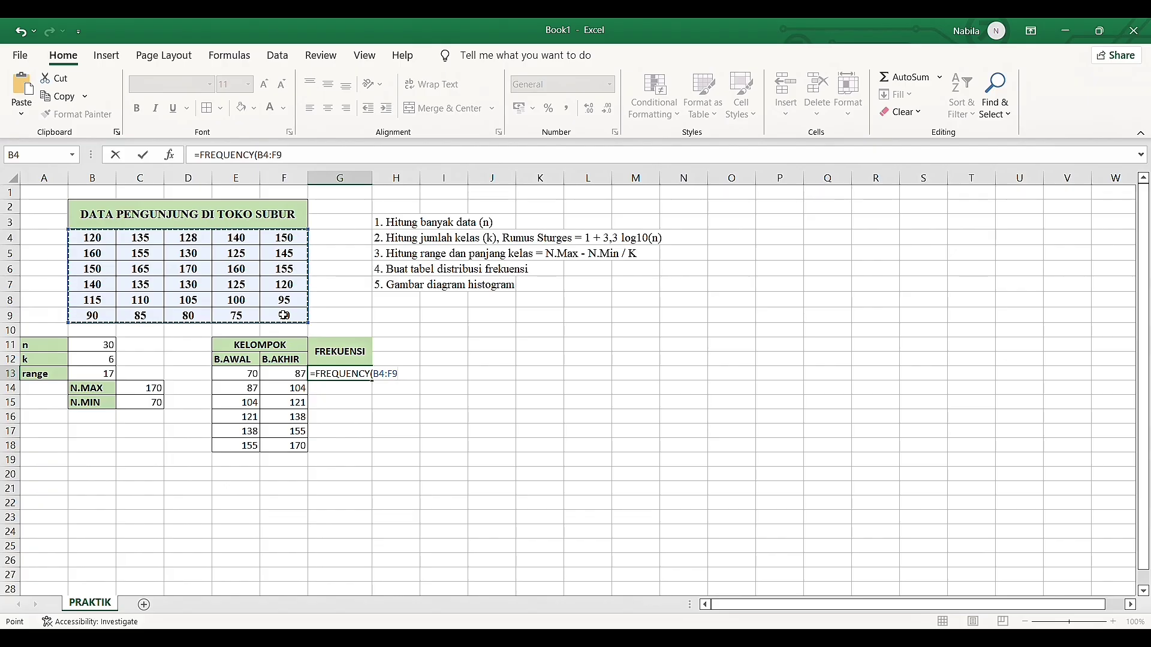
{"action": "type", "text": ";"}
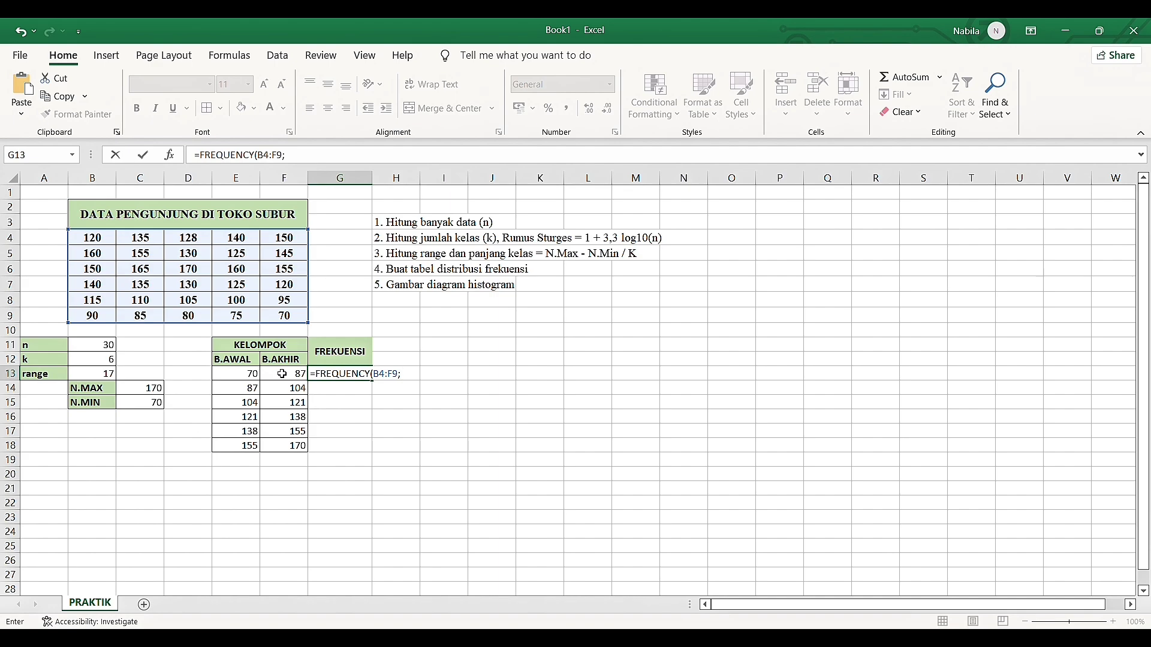
{"action": "left_click_drag", "start_coordinate": [281, 373], "coordinate": [286, 430]}
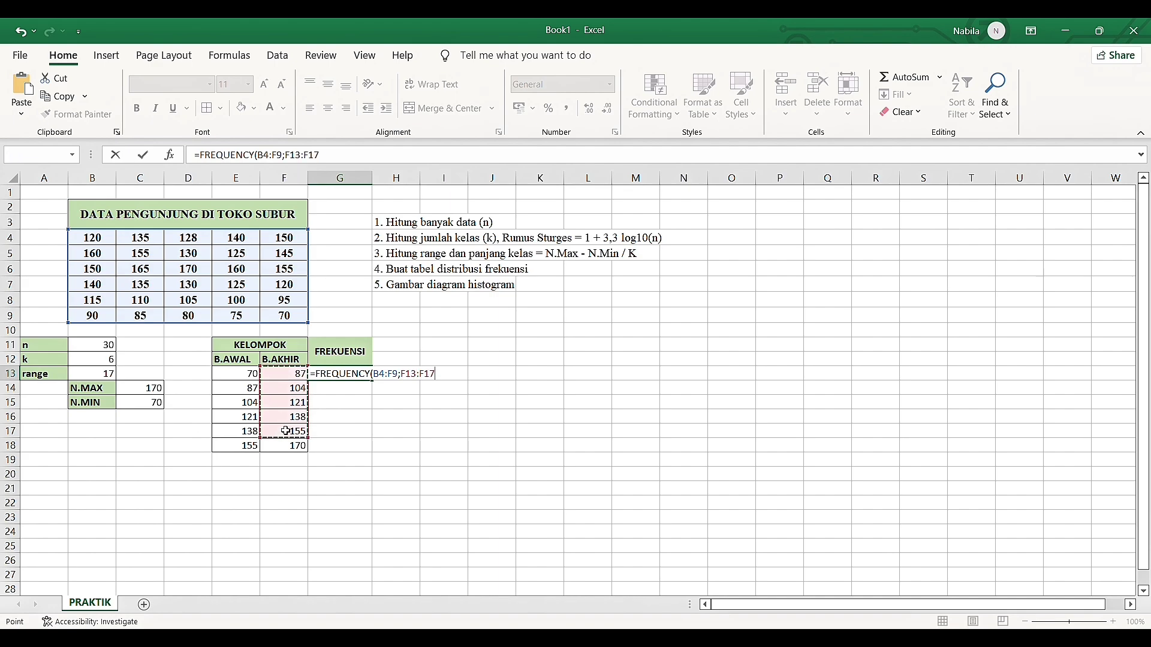
{"action": "type", "text": ")"}
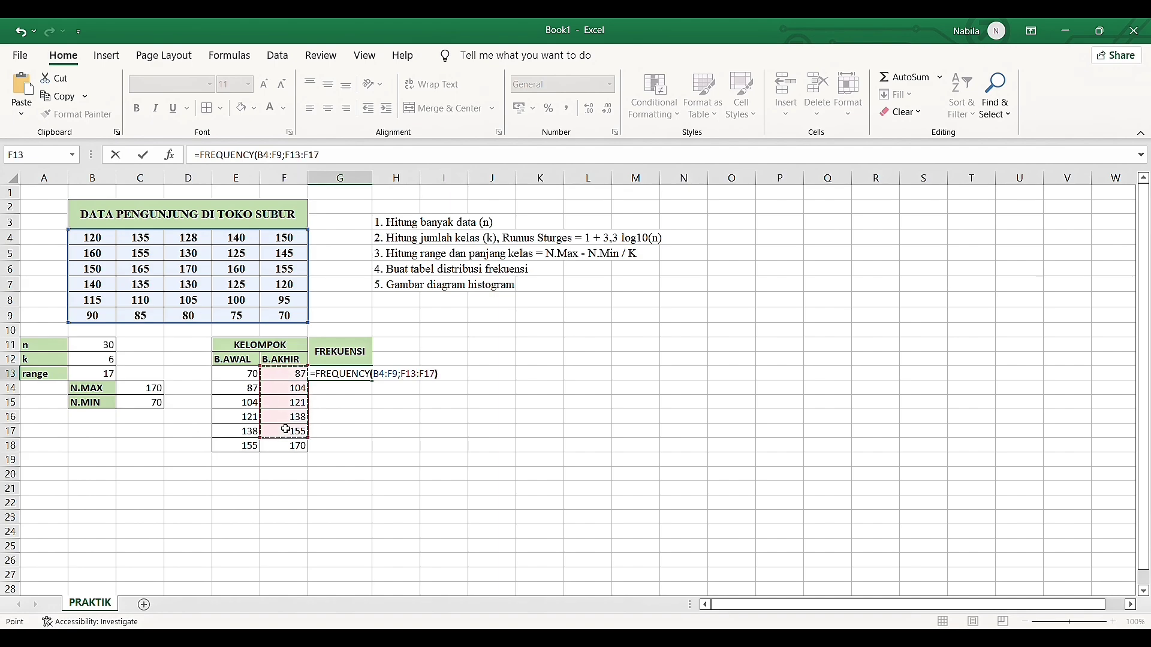
{"action": "key", "text": "Return"}
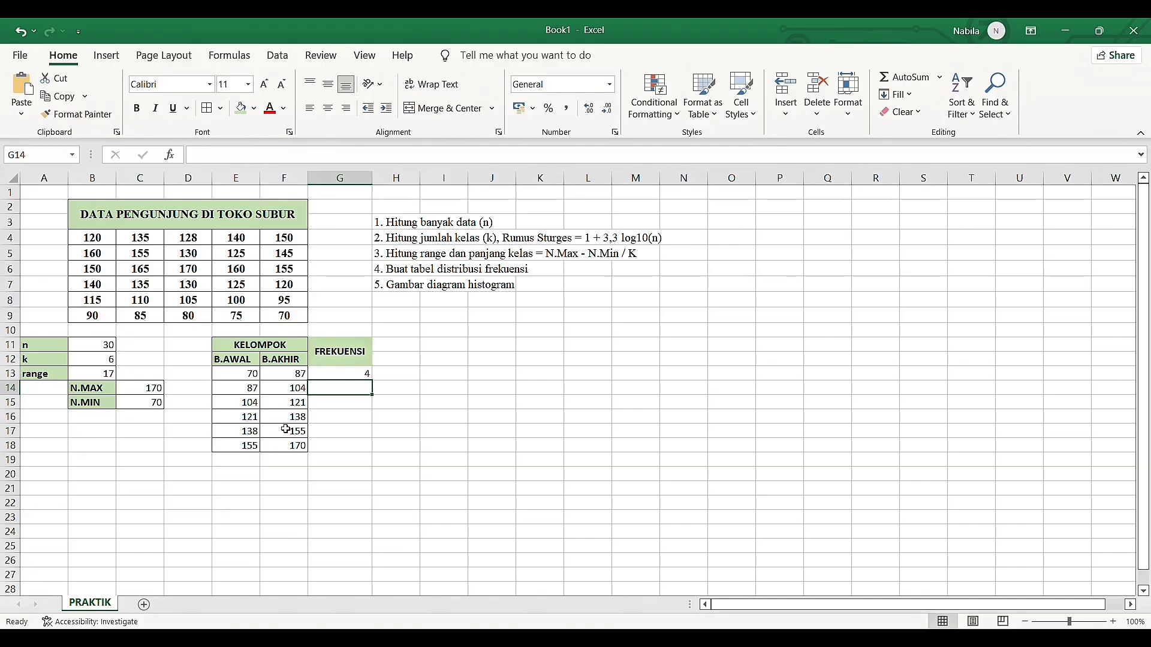
{"action": "left_click", "coordinate": [282, 451]}
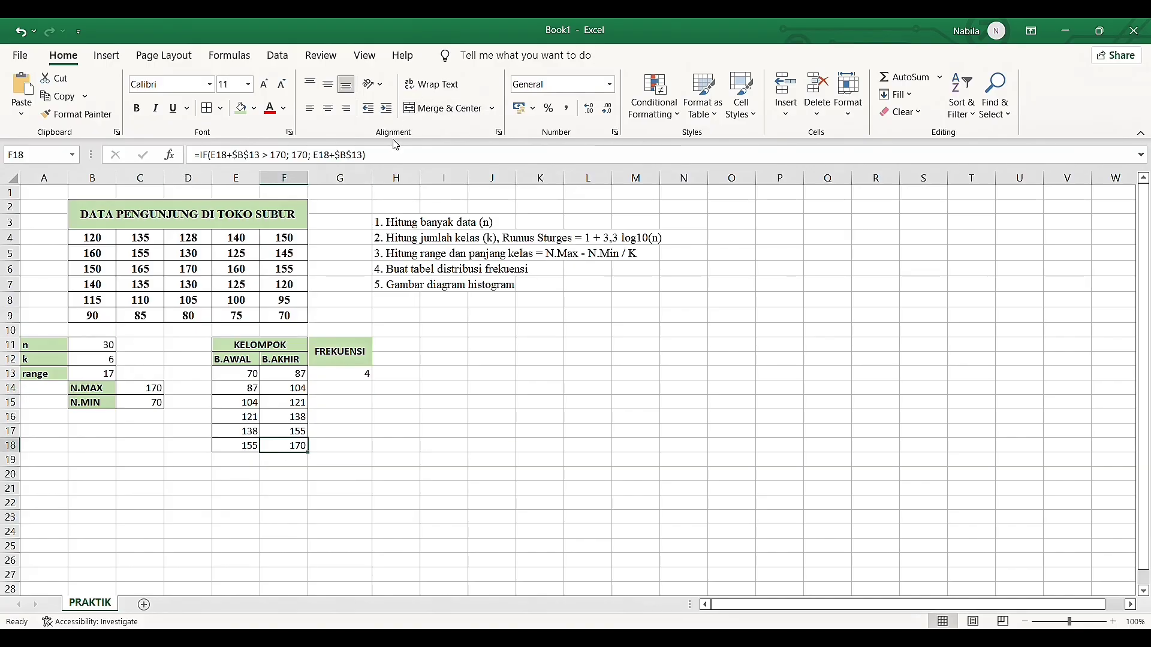
{"action": "left_click_drag", "start_coordinate": [367, 155], "coordinate": [220, 175]}
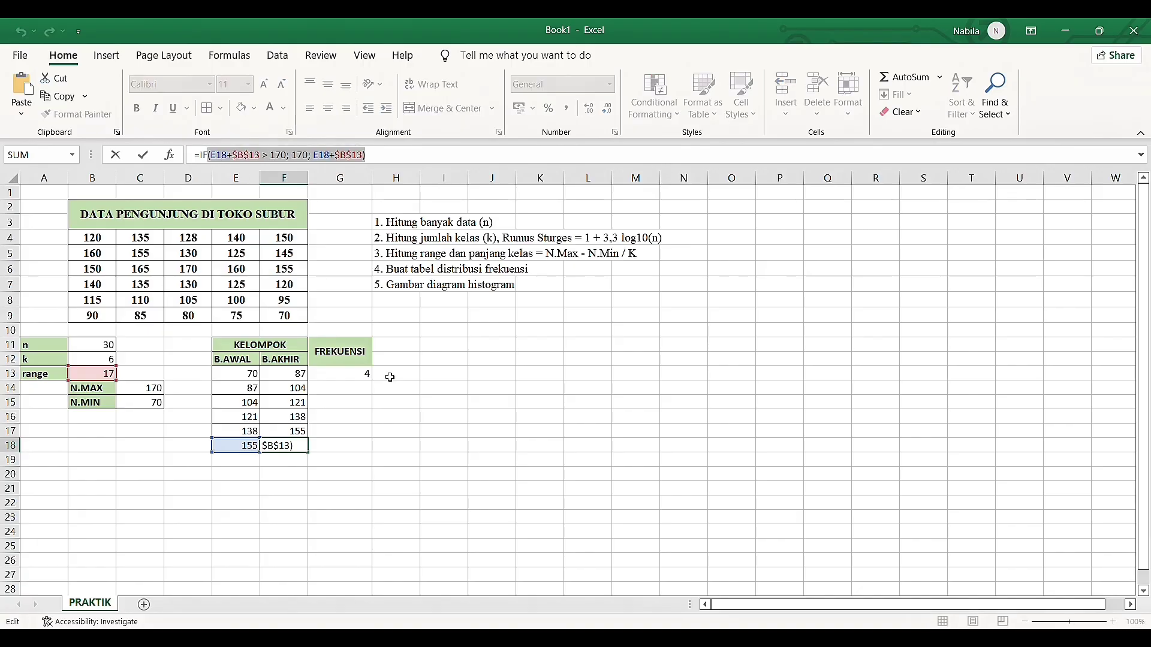
{"action": "left_click", "coordinate": [380, 406]}
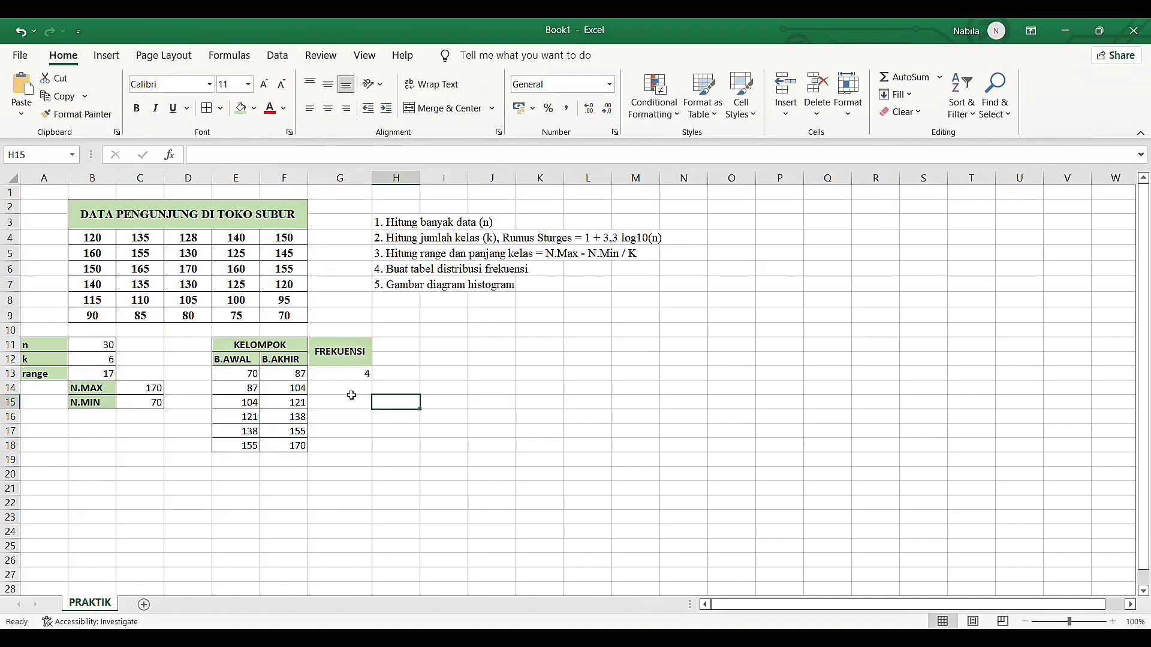
Fill the FREQUENCY formula from G13 down to G18 and apply borders to the whole FREKUENSI column, G11:G18
{"action": "left_click", "coordinate": [352, 390]}
{"action": "left_click", "coordinate": [352, 377]}
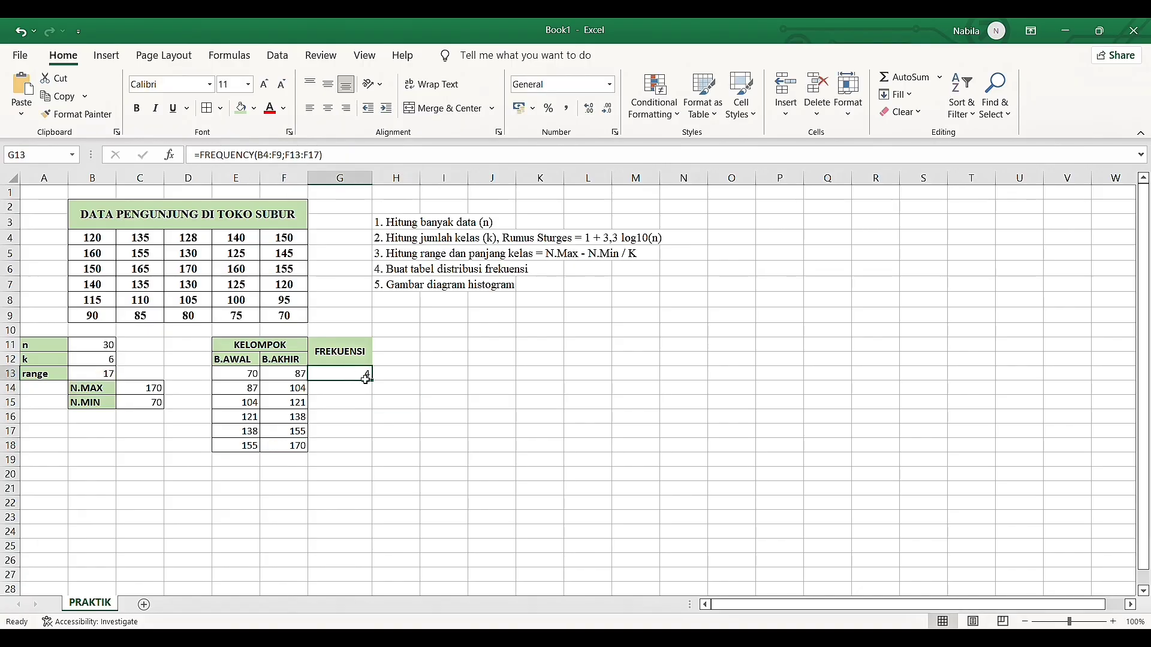
{"action": "left_click_drag", "start_coordinate": [374, 382], "coordinate": [373, 460]}
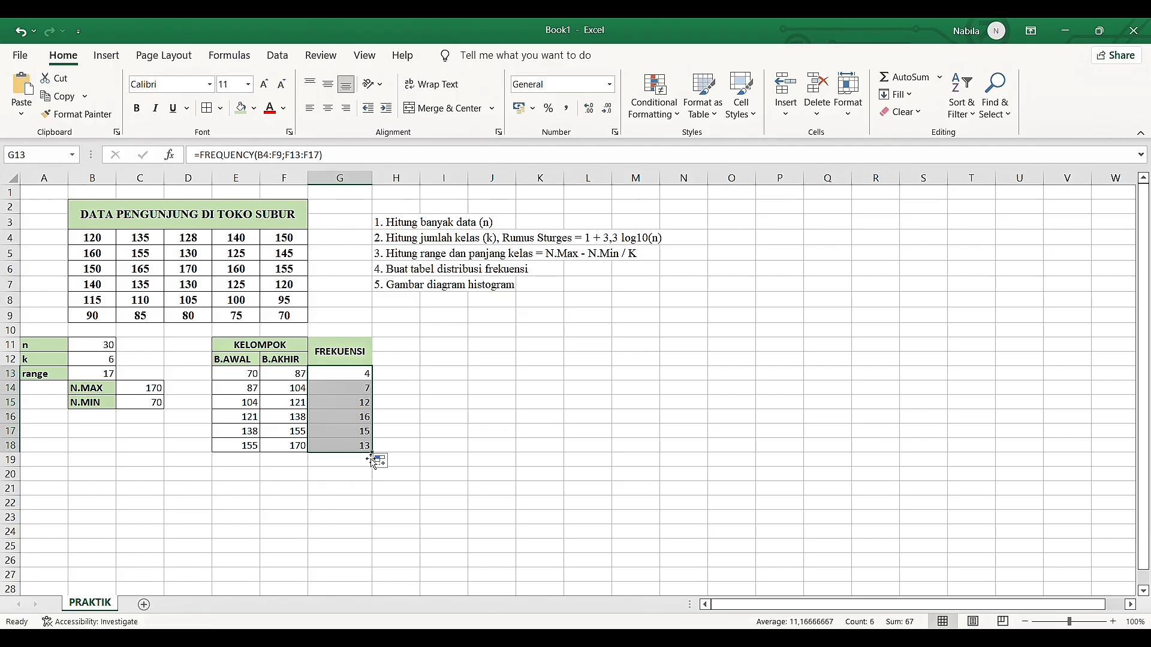
{"action": "left_click", "coordinate": [368, 351]}
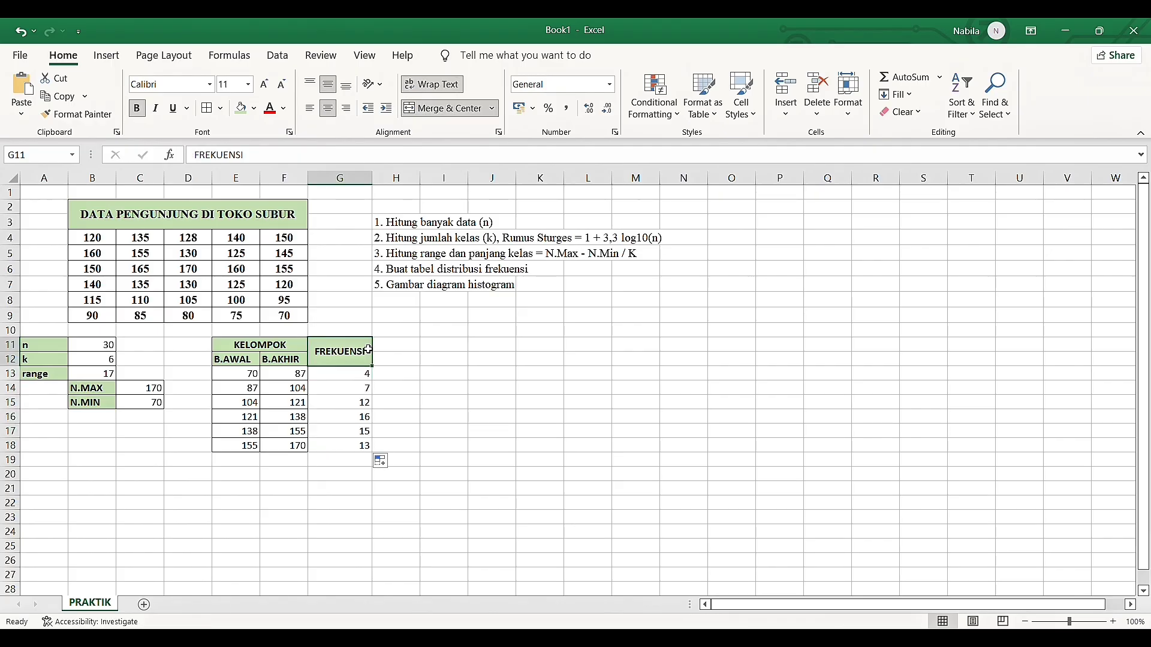
{"action": "left_click_drag", "start_coordinate": [368, 351], "coordinate": [358, 454]}
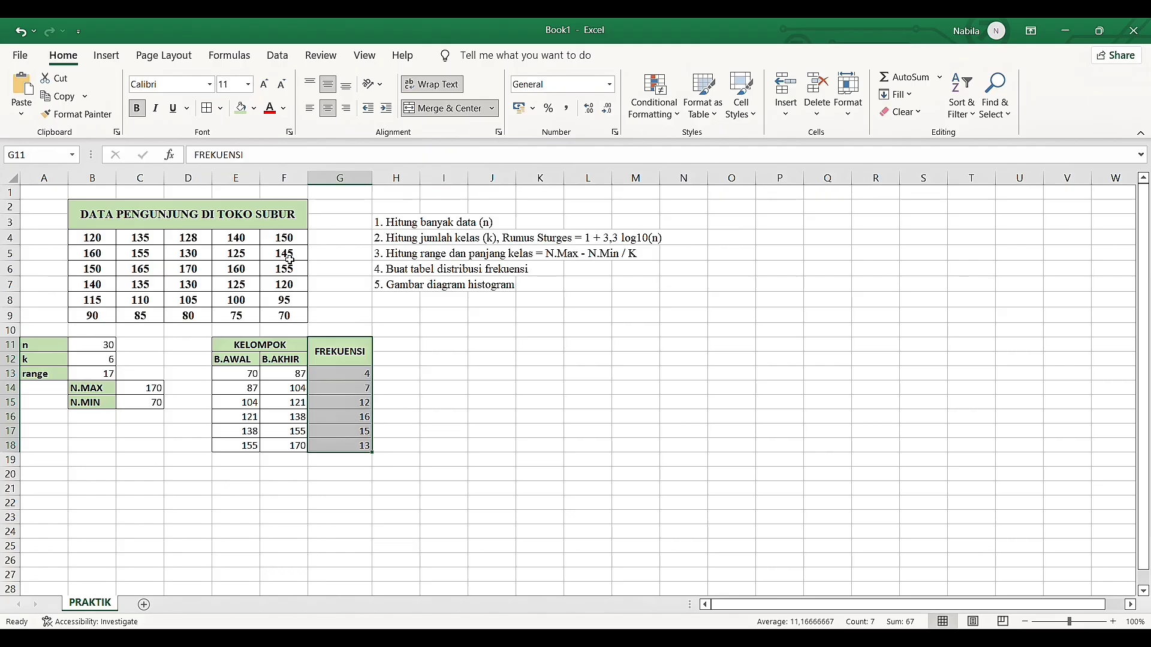
{"action": "left_click", "coordinate": [402, 352]}
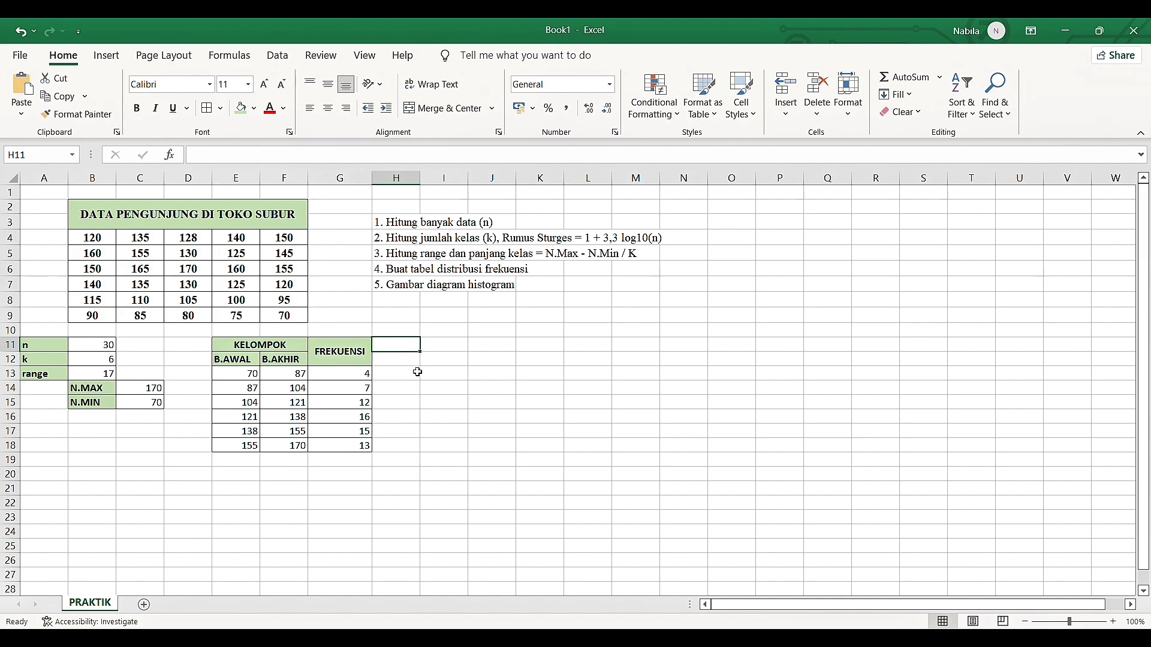
Insert a new column before the FREKUENSI column and widen it to about twice its width
{"action": "left_click", "coordinate": [339, 189]}
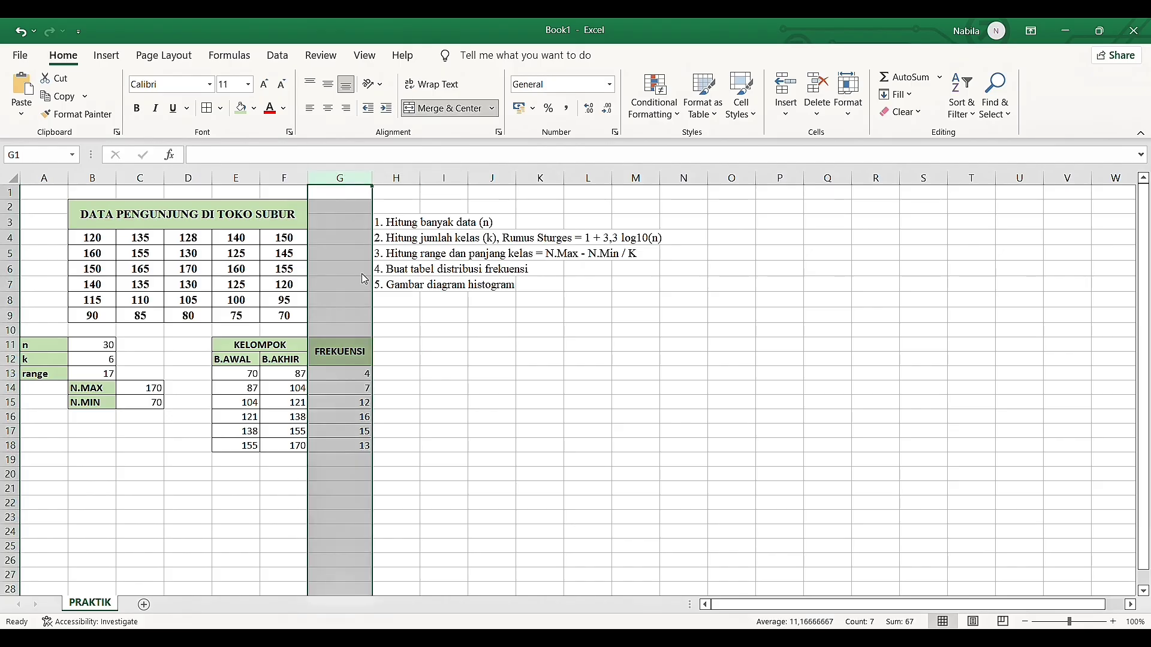
{"action": "key", "text": "ctrl+shift+equal"}
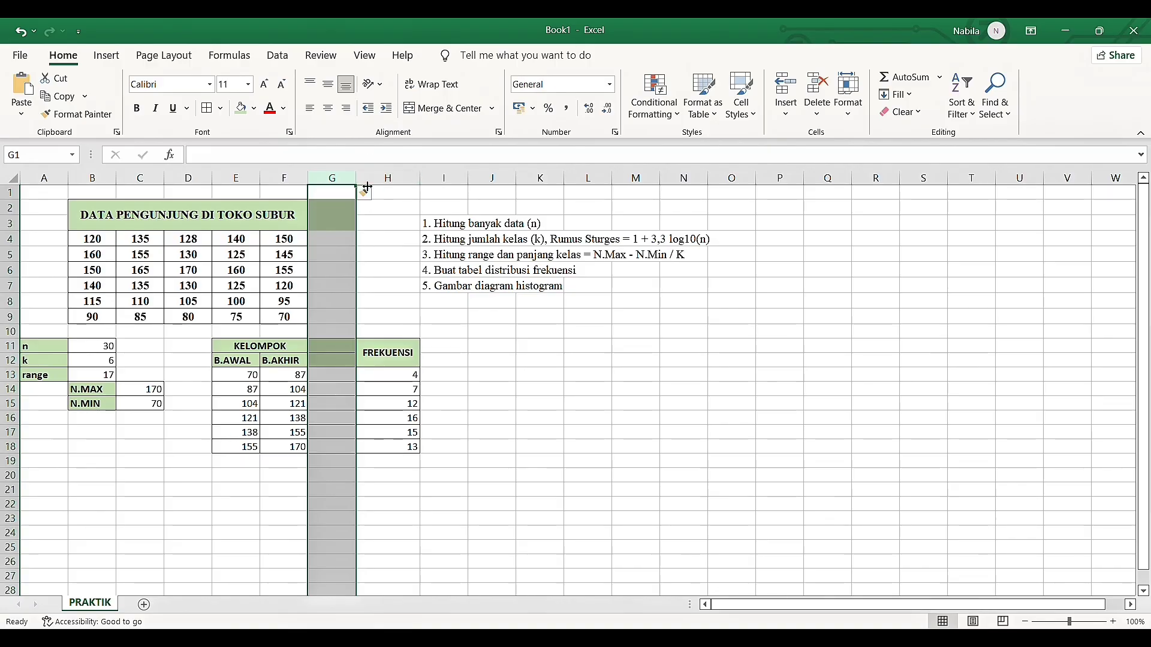
{"action": "left_click_drag", "start_coordinate": [356, 179], "coordinate": [422, 185]}
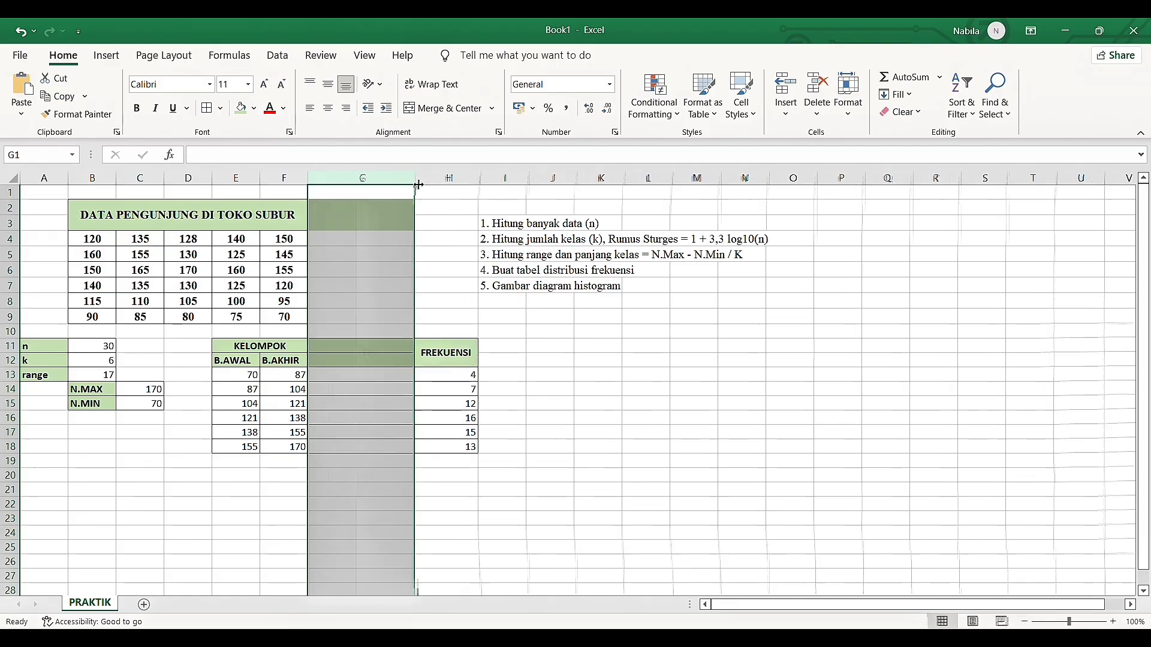
Merge and center G11:G12 in the new column and enter the heading NAMA KELOMPOK (X)
{"action": "left_click", "coordinate": [366, 349]}
{"action": "left_click_drag", "start_coordinate": [365, 349], "coordinate": [367, 362]}
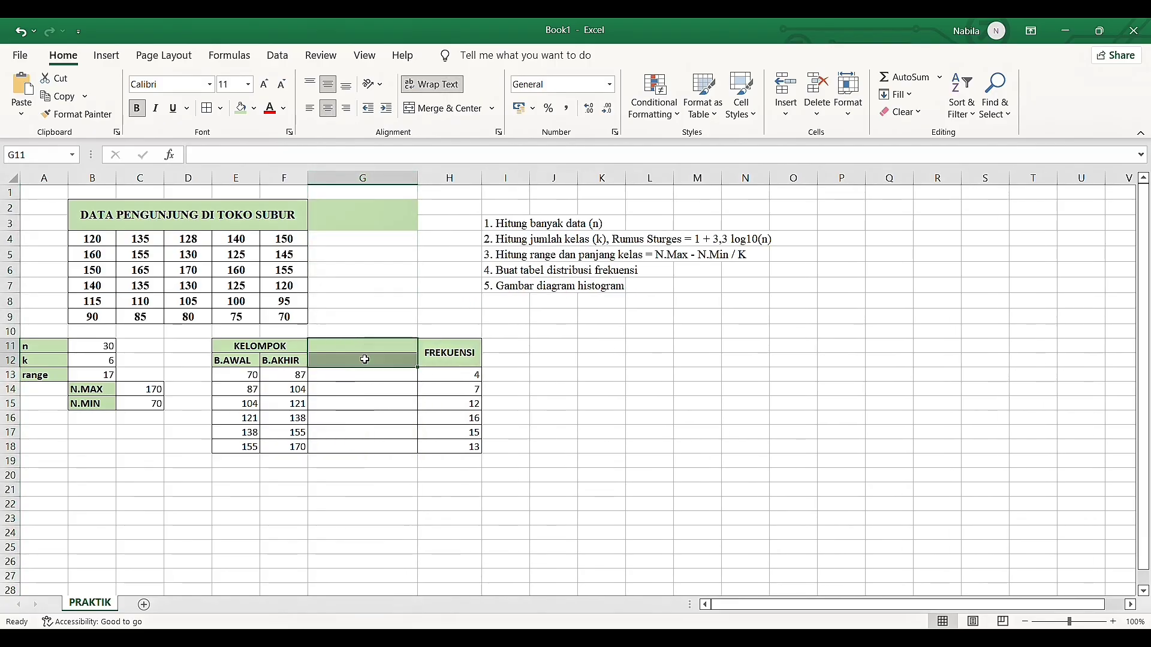
{"action": "left_click", "coordinate": [418, 116]}
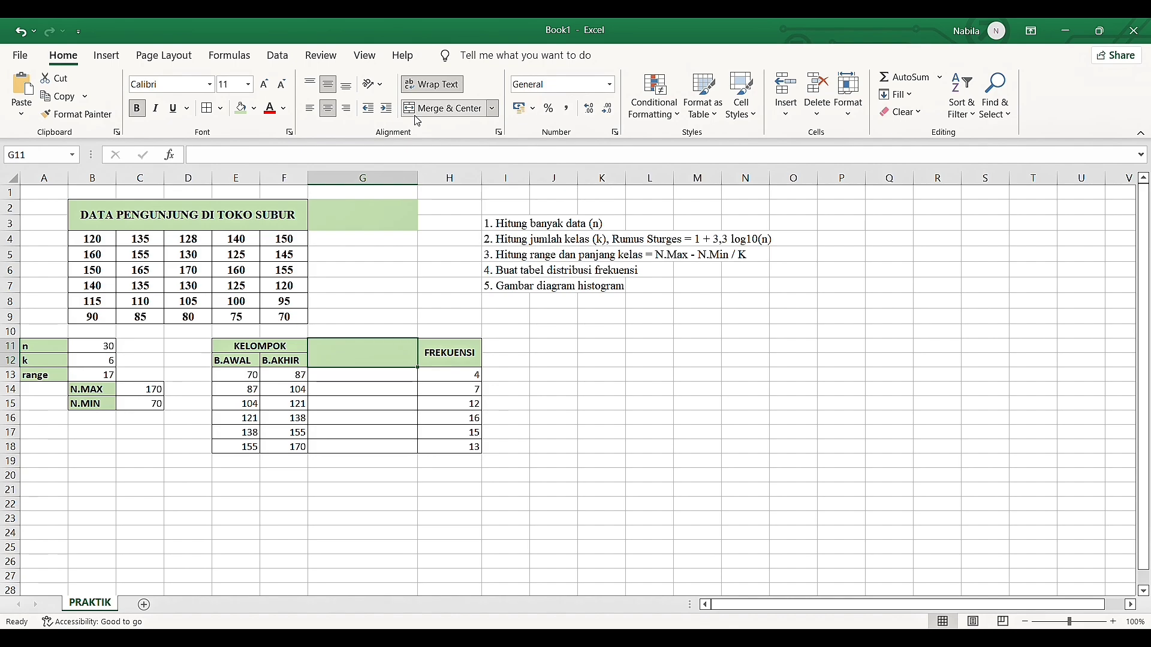
{"action": "type", "text": "NAM"}
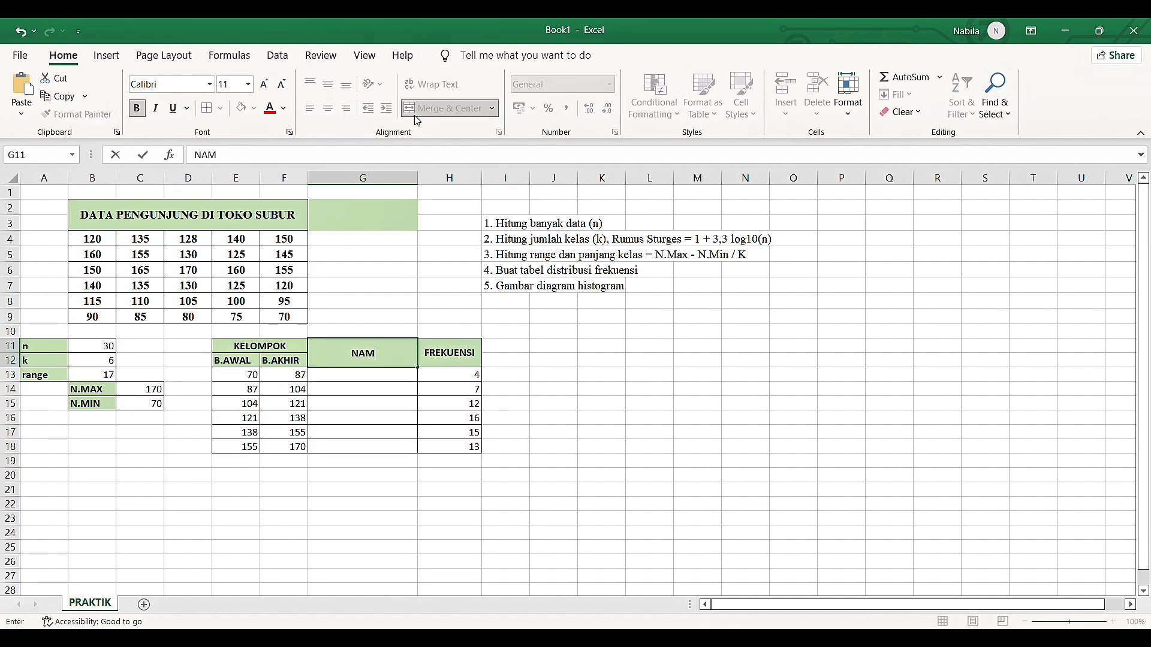
{"action": "type", "text": "A KELOMPK"}
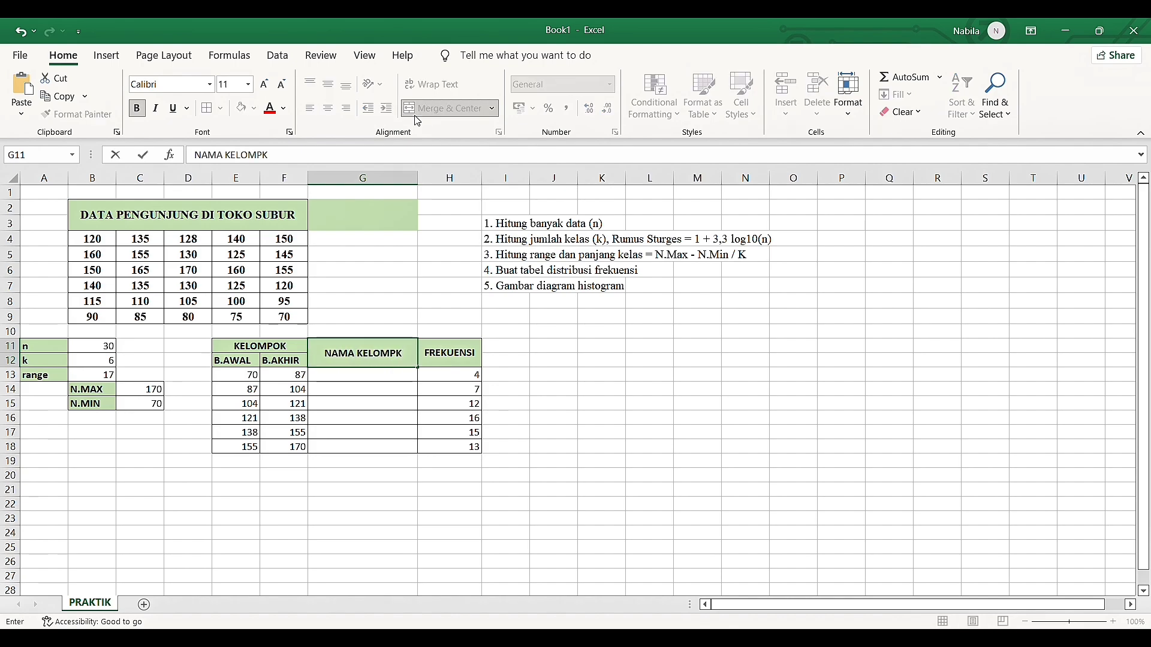
{"action": "key", "text": "BackSpace"}
{"action": "type", "text": "OK"}
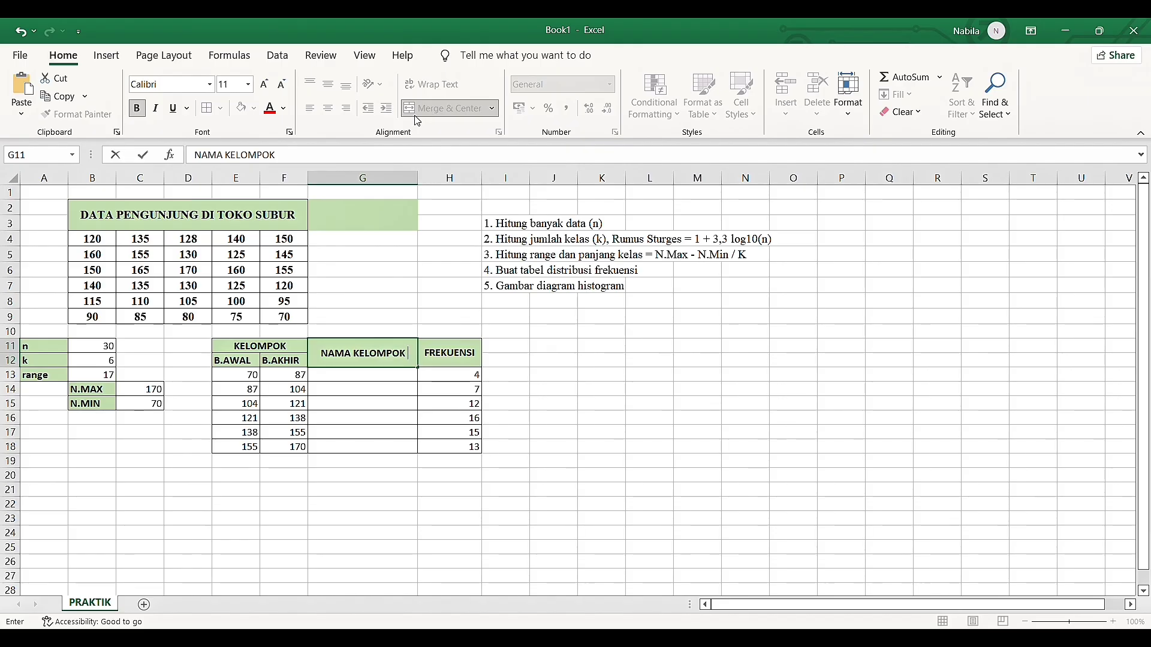
{"action": "type", "text": " (X"}
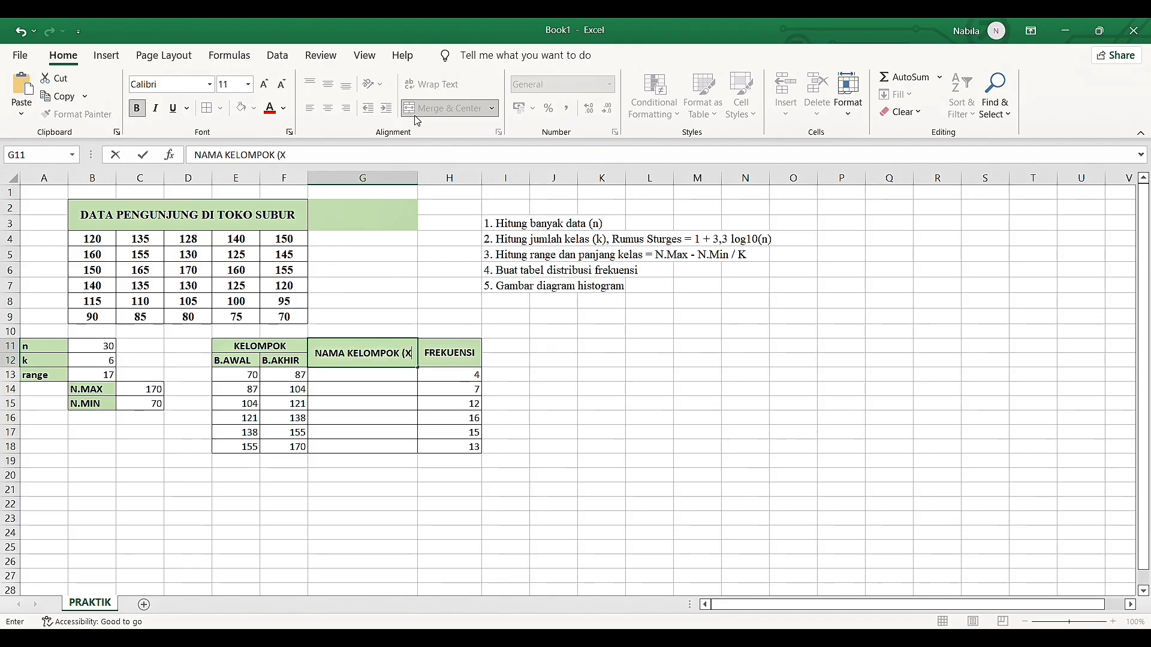
{"action": "type", "text": ")"}
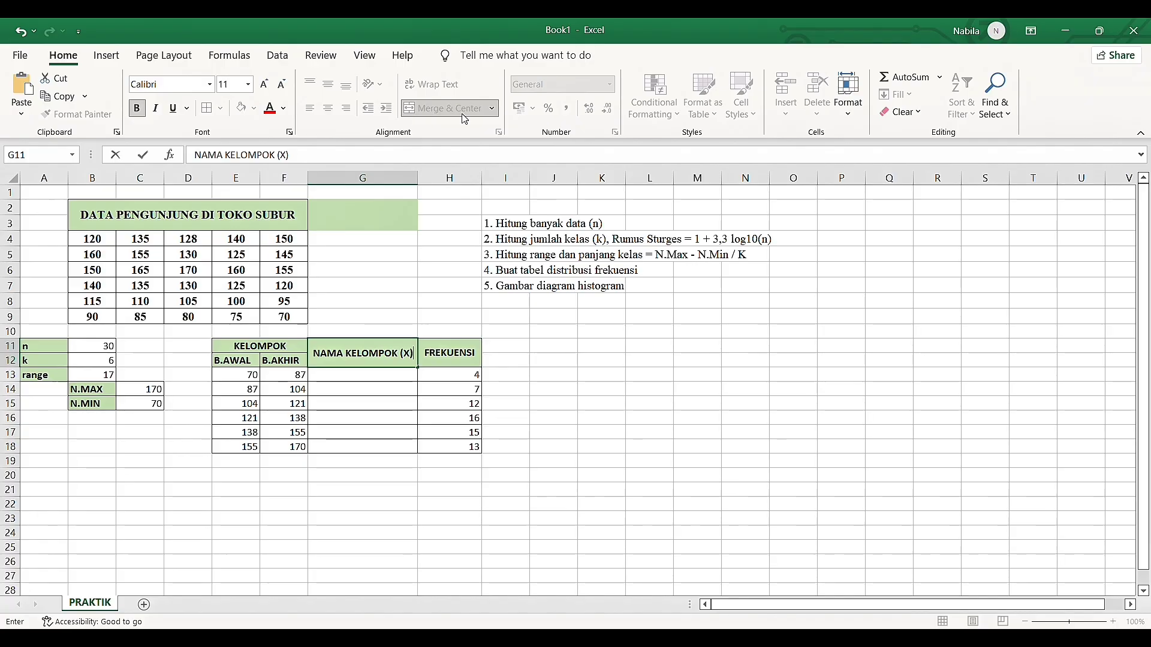
Narrow column G so that the heading NAMA KELOMPOK (X) wraps onto two lines
{"action": "left_click", "coordinate": [414, 178]}
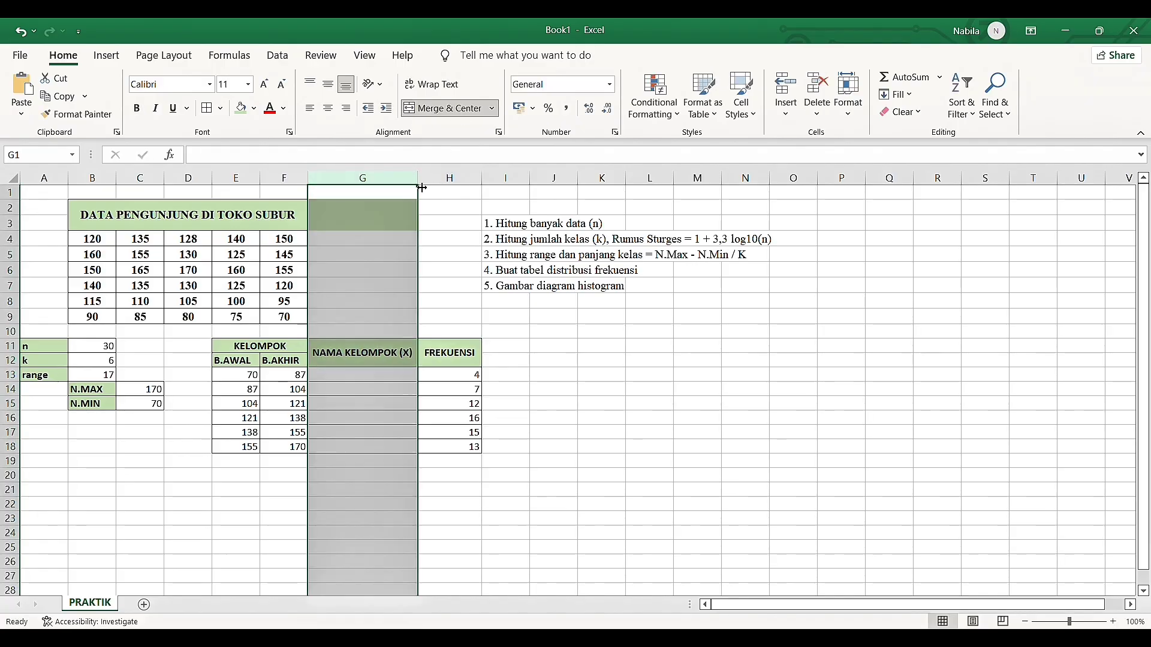
{"action": "left_click_drag", "start_coordinate": [422, 189], "coordinate": [399, 188]}
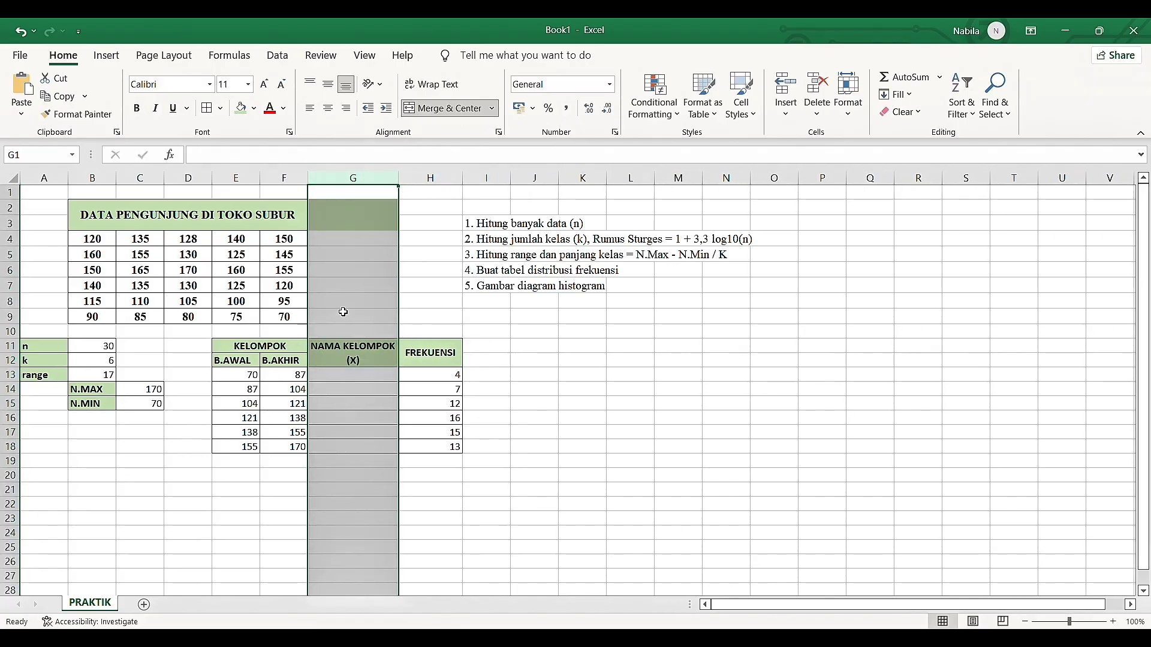
{"action": "left_click", "coordinate": [353, 376]}
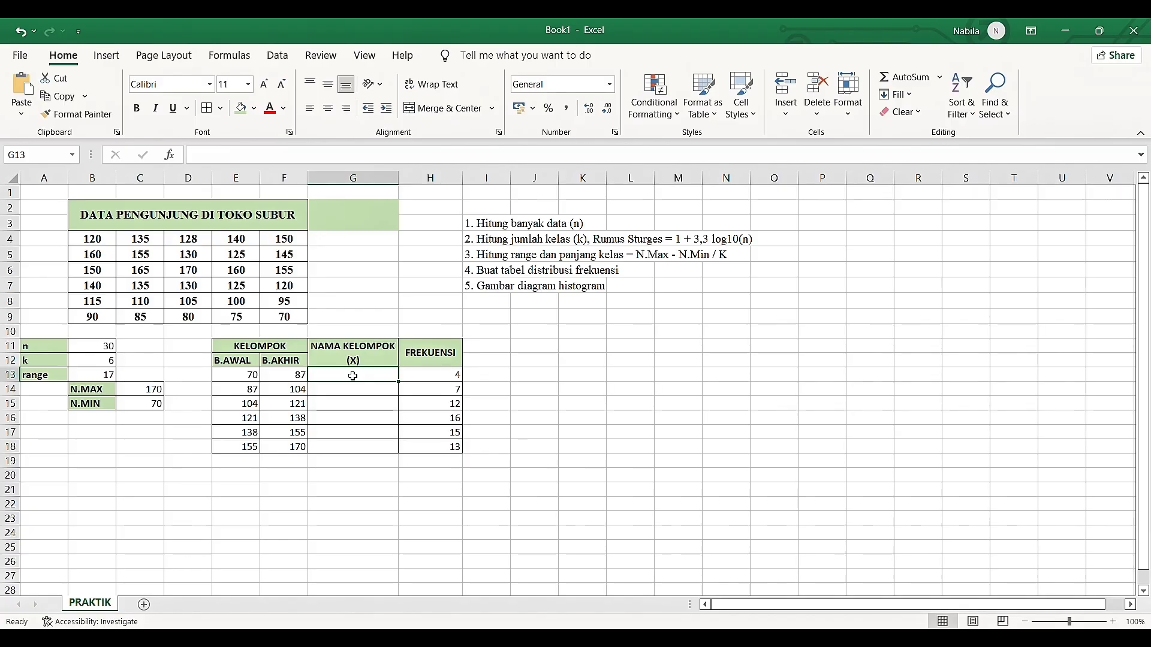
Enter the formula =CONCAT(E13;"-";F13) in G13 to join the lower and upper class limits into a group name
{"action": "type", "text": "=C"}
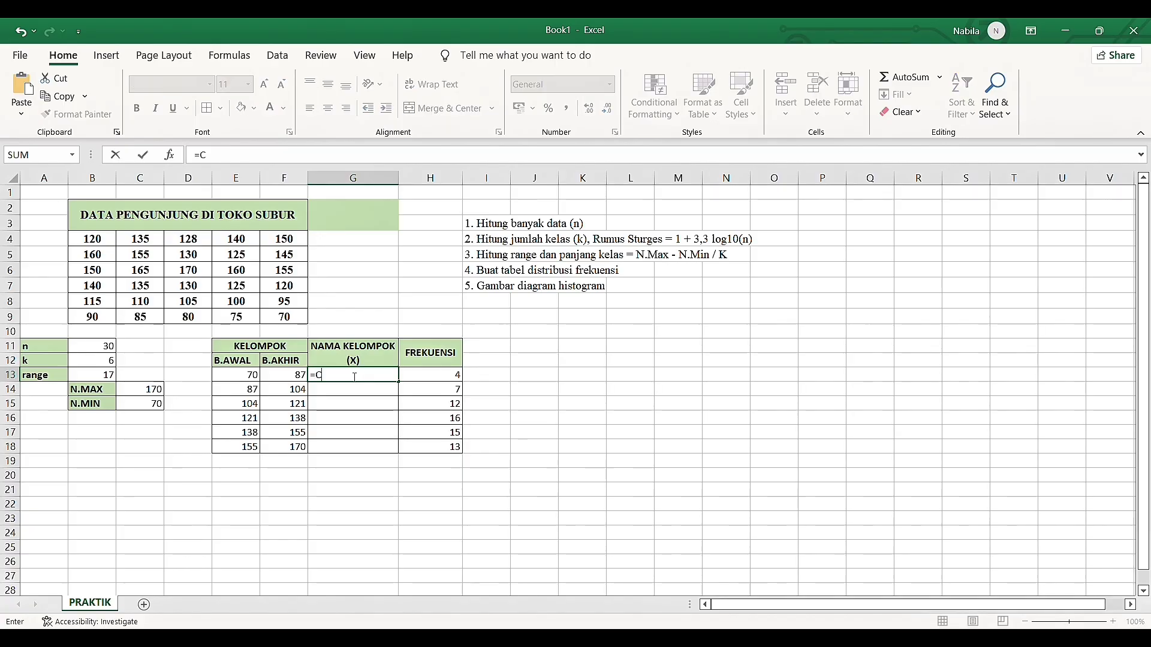
{"action": "type", "text": "ONCAT("}
{"action": "left_click", "coordinate": [255, 376]}
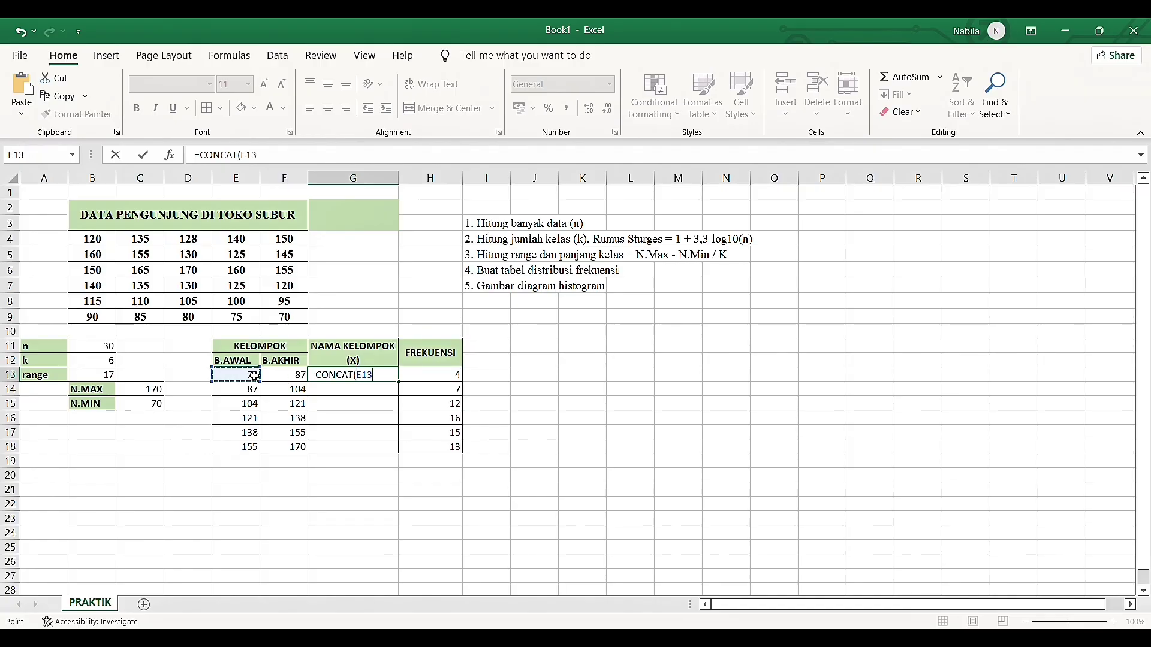
{"action": "type", "text": ";\"-\";"}
{"action": "left_click", "coordinate": [286, 378]}
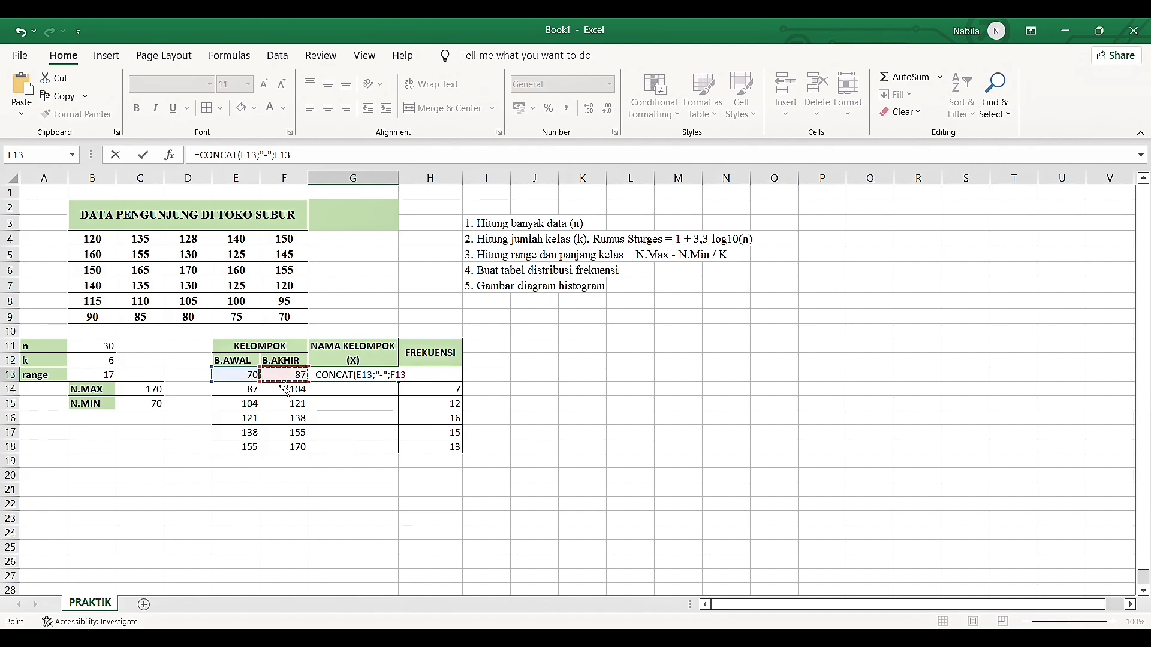
{"action": "type", "text": ")"}
{"action": "key", "text": "Return"}
Fill the CONCAT formula from G13 down to G18 and center the group names horizontally
{"action": "left_click", "coordinate": [351, 378]}
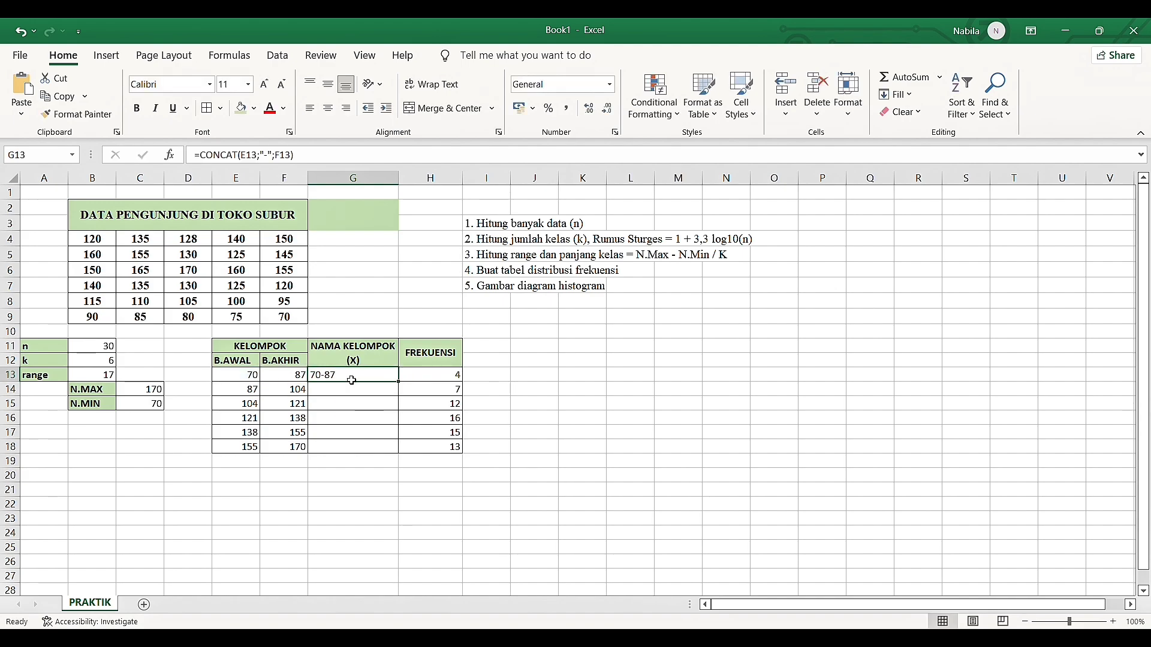
{"action": "left_click_drag", "start_coordinate": [402, 388], "coordinate": [401, 456]}
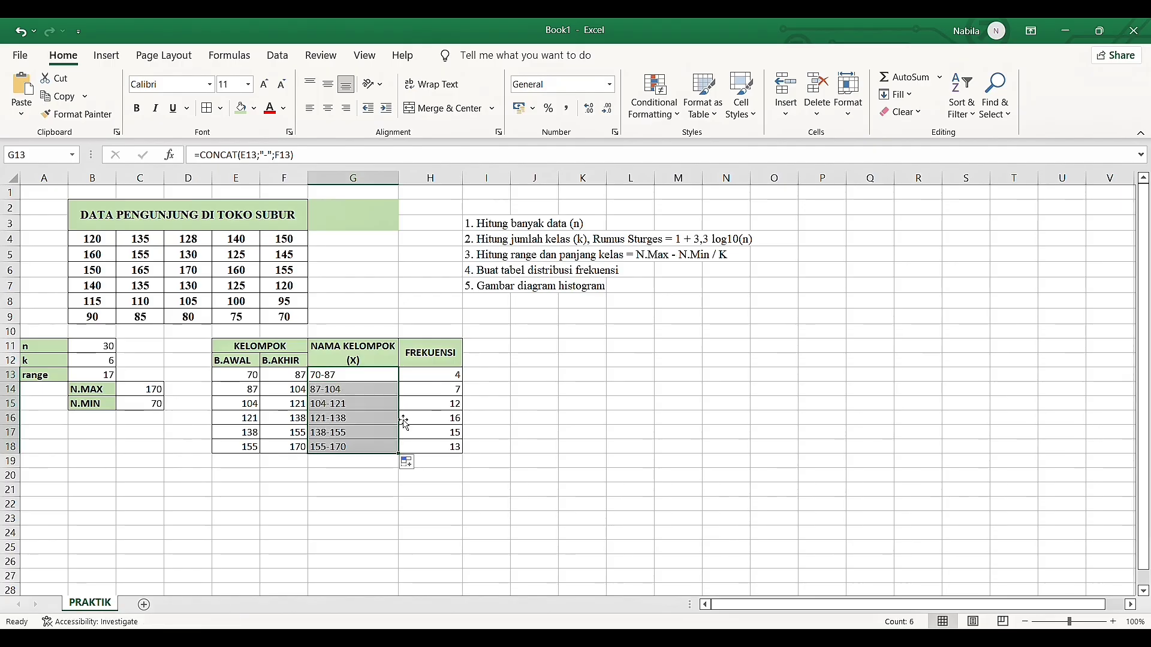
{"action": "left_click", "coordinate": [328, 114]}
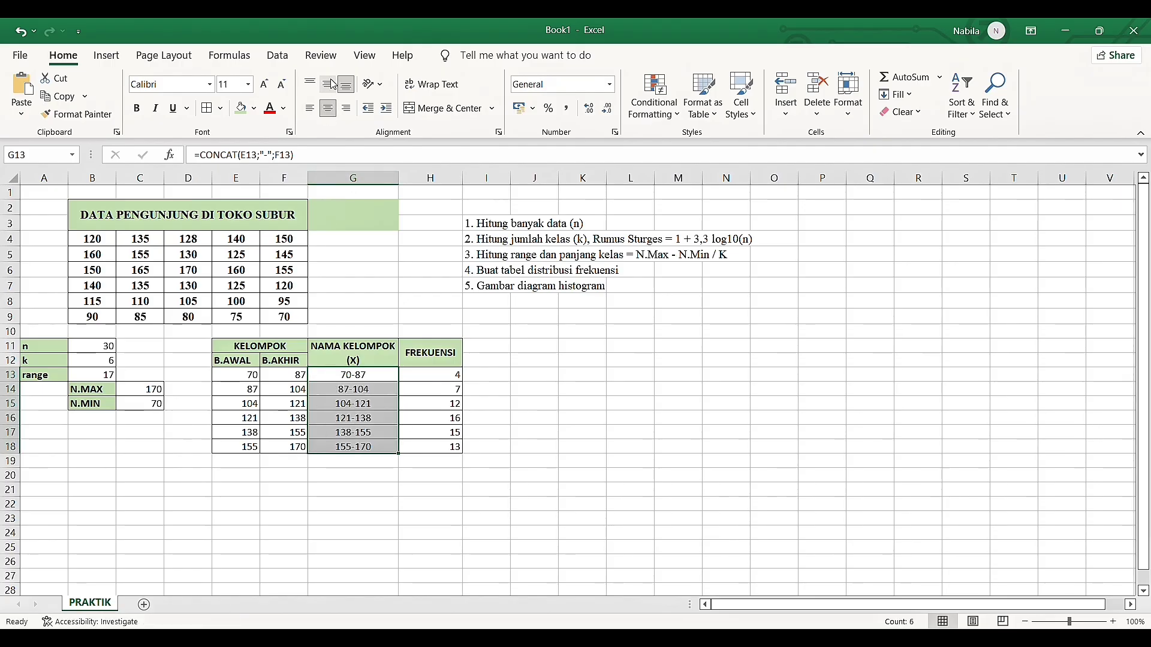
{"action": "left_click", "coordinate": [490, 347]}
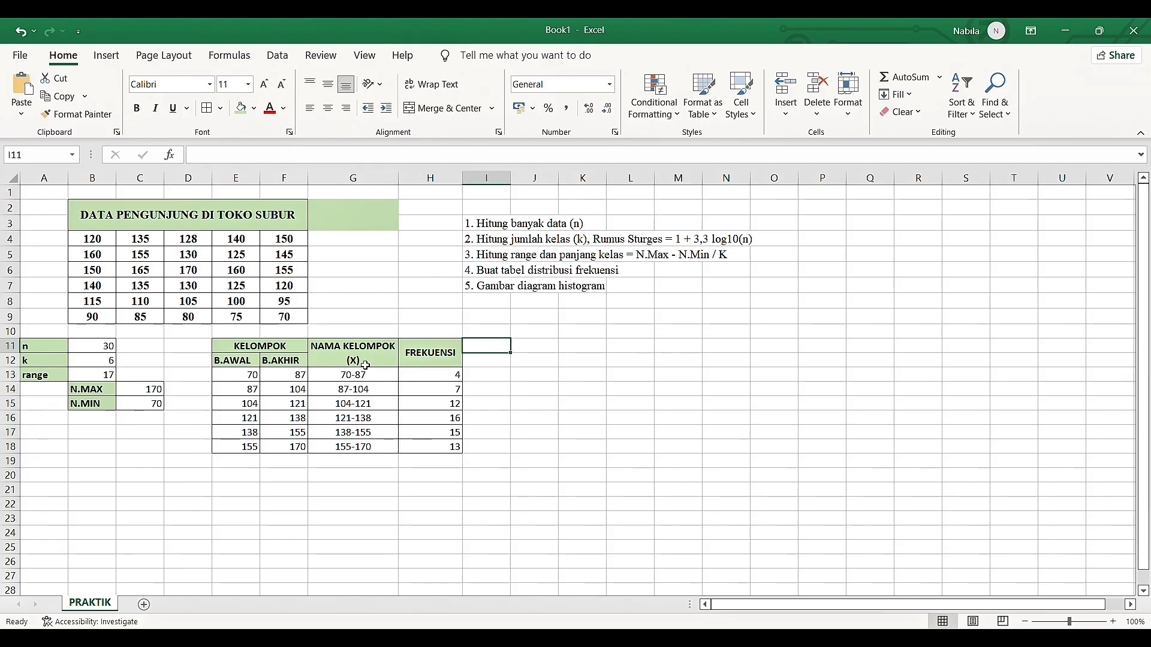
Insert a clustered column chart from the NAMA KELOMPOK (X) and FREKUENSI columns, G11:H18
{"action": "left_click", "coordinate": [327, 360]}
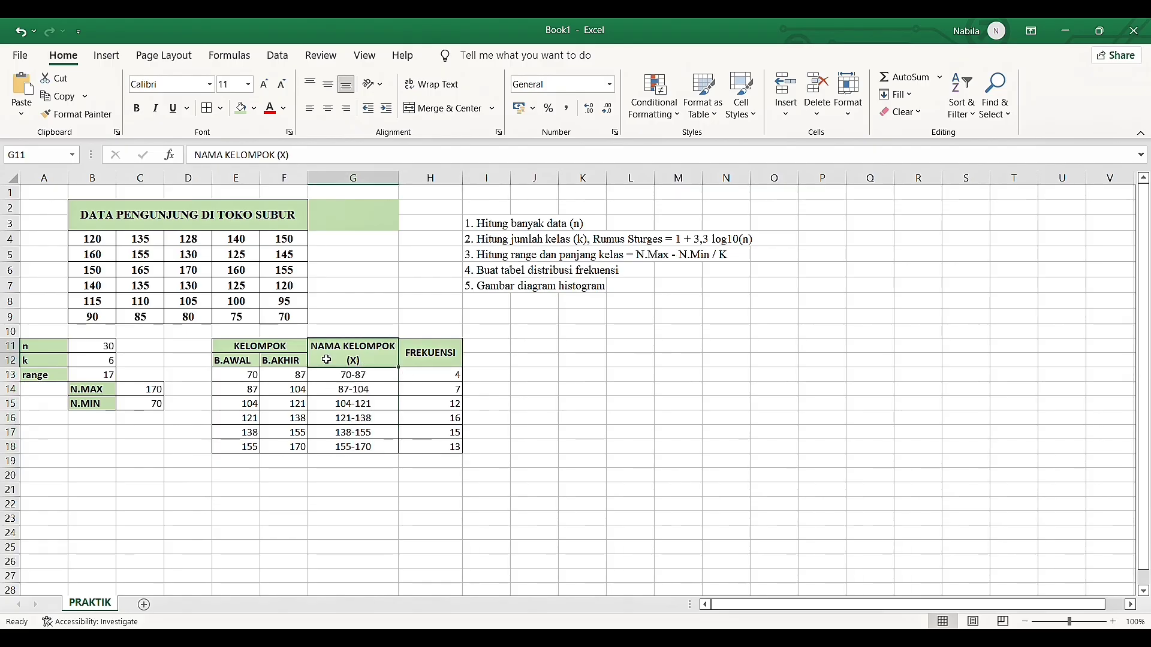
{"action": "left_click_drag", "start_coordinate": [327, 359], "coordinate": [429, 446]}
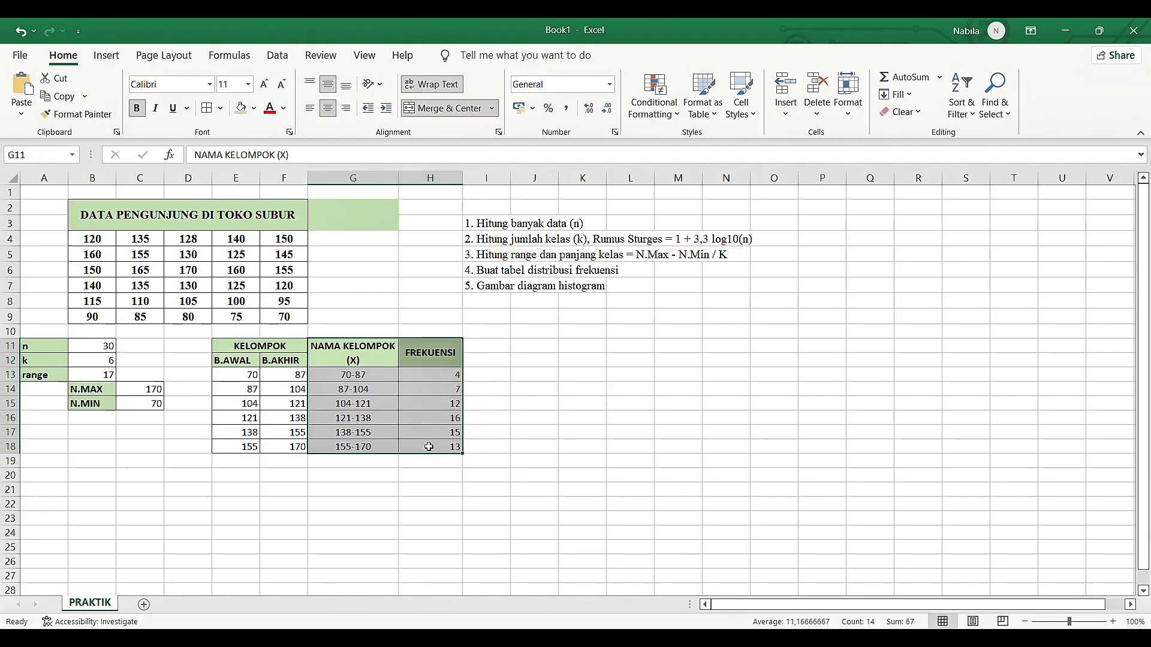
{"action": "left_click", "coordinate": [106, 55]}
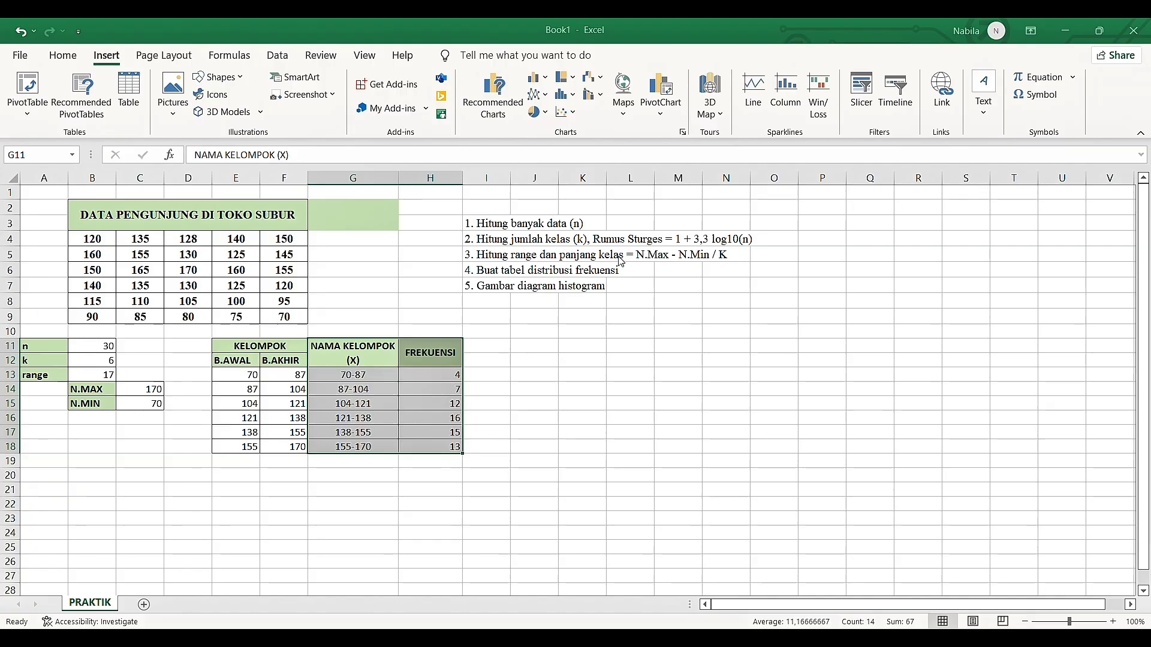
{"action": "key", "text": "alt+F1"}
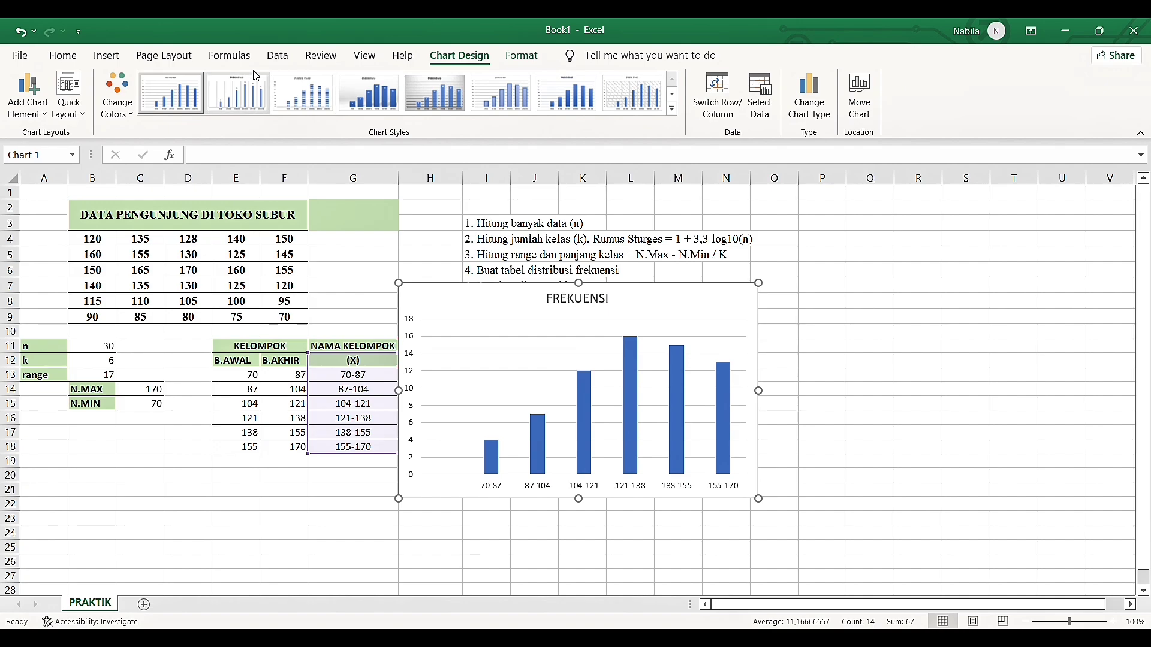
Set the gap width of the FREKUENSI data series to 2% so the chart looks like a histogram
{"action": "left_click", "coordinate": [118, 61]}
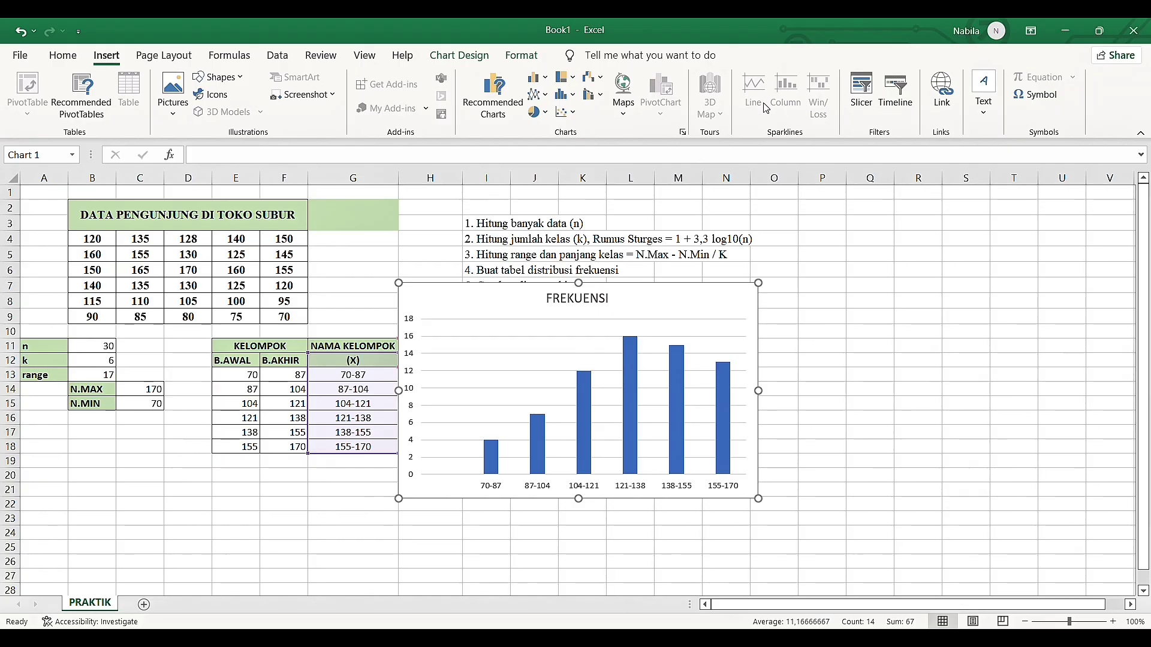
{"action": "left_click", "coordinate": [525, 56]}
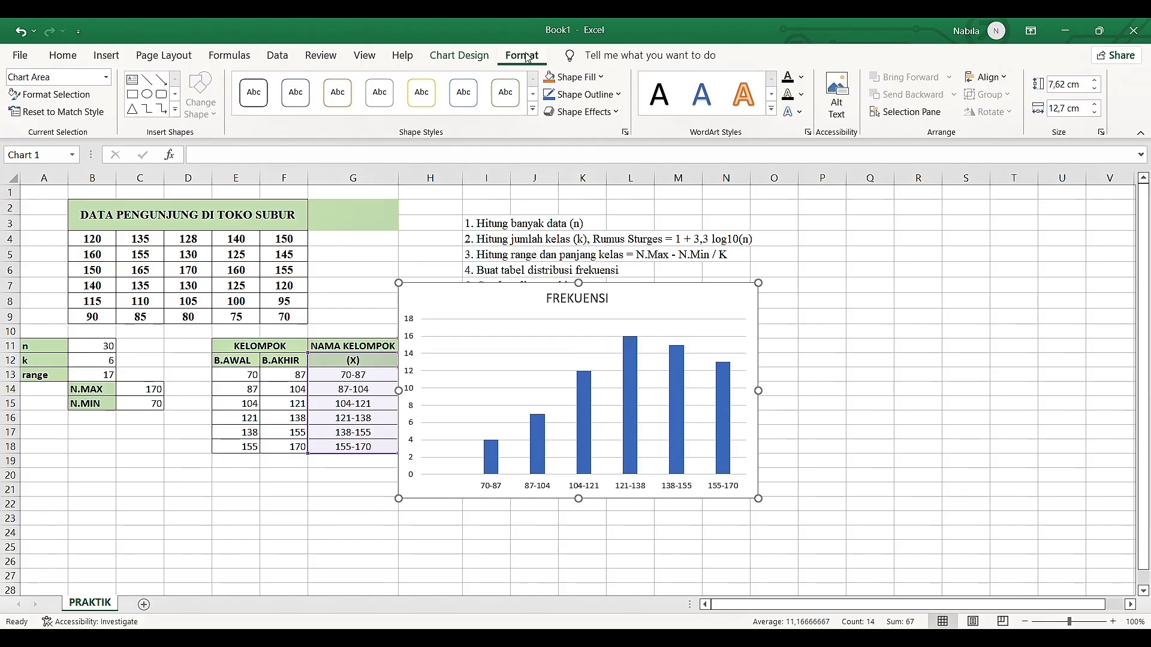
{"action": "left_click", "coordinate": [52, 95]}
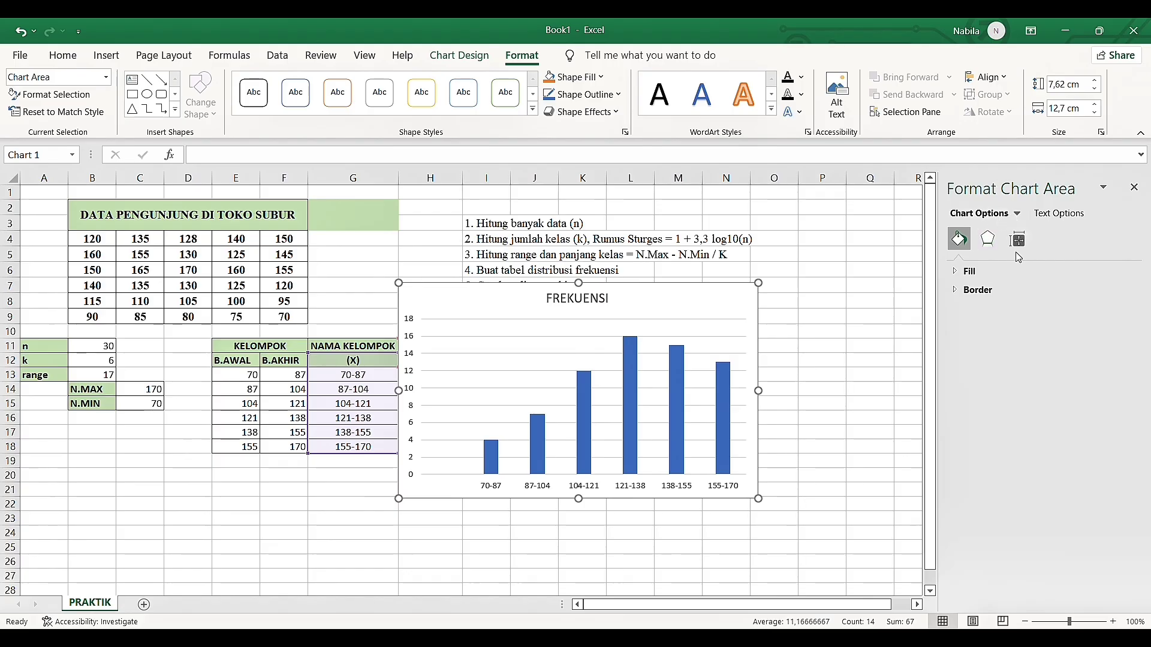
{"action": "left_click", "coordinate": [1038, 337]}
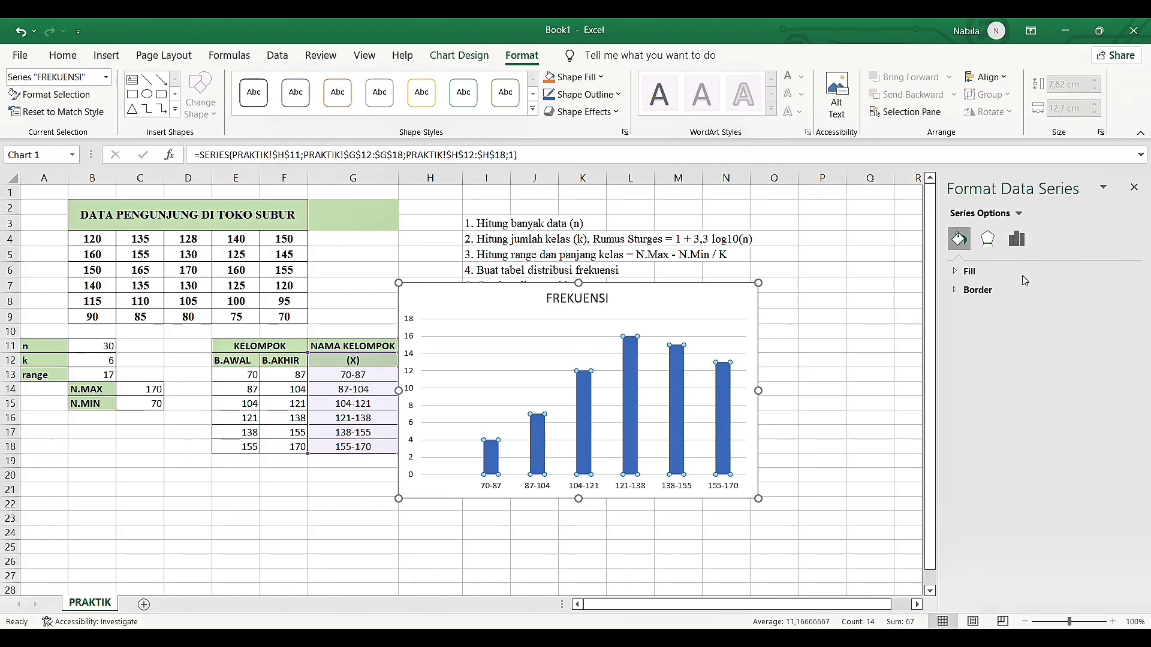
{"action": "left_click", "coordinate": [1018, 247]}
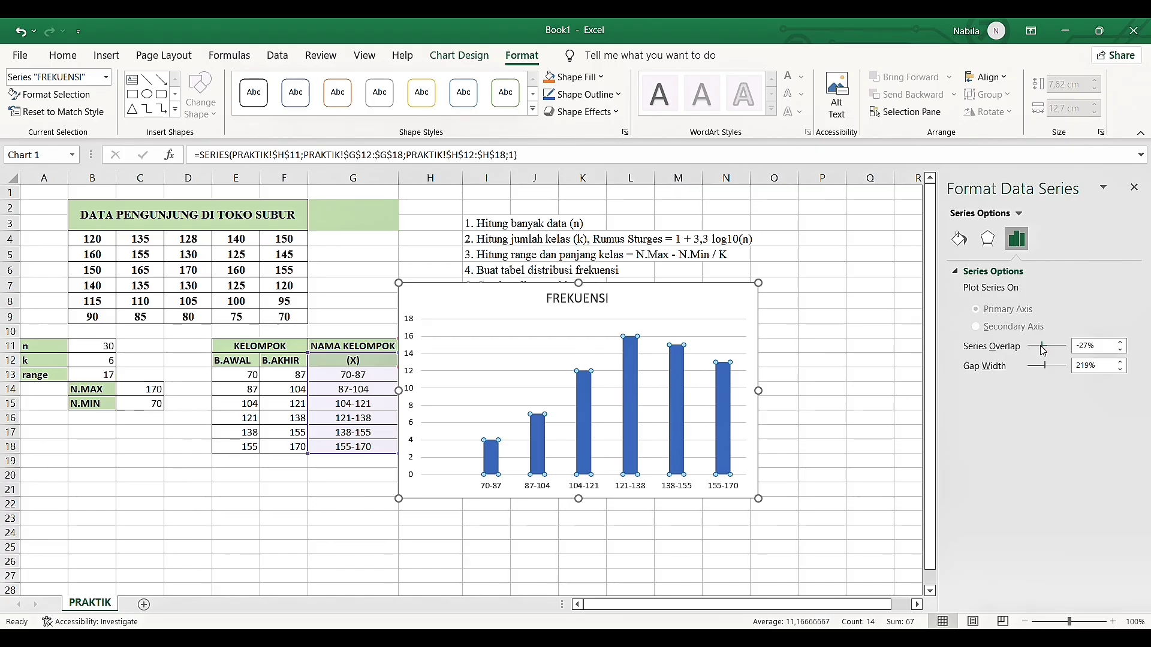
{"action": "left_click_drag", "start_coordinate": [1046, 366], "coordinate": [1031, 372]}
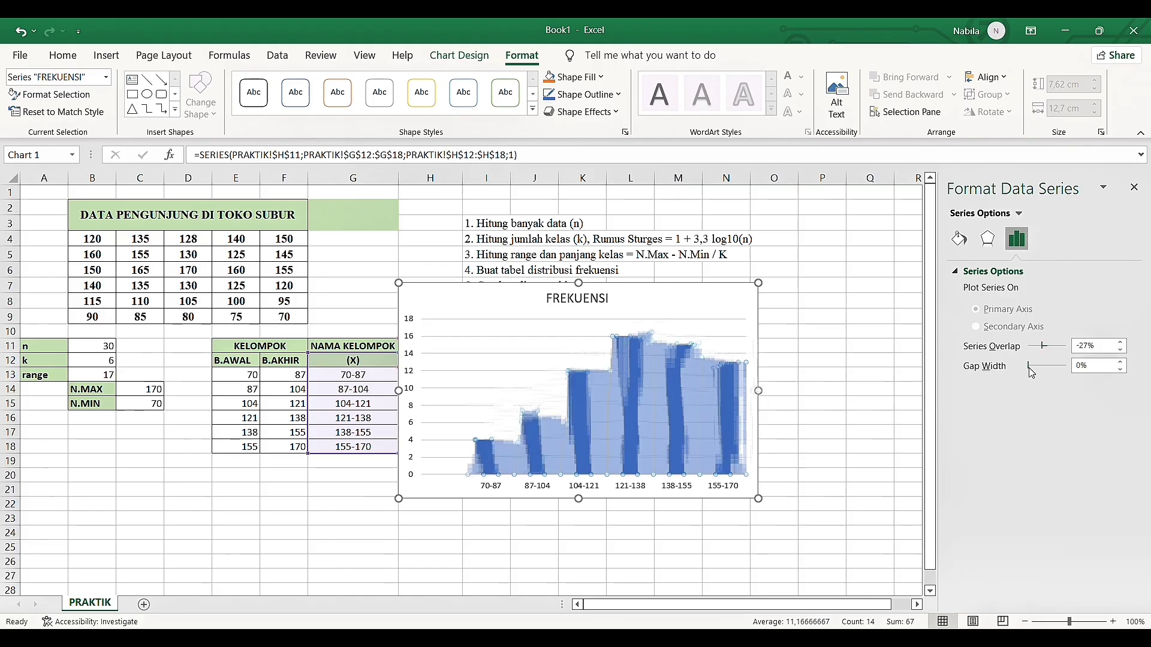
{"action": "left_click", "coordinate": [1121, 363]}
{"action": "left_click", "coordinate": [1121, 363]}
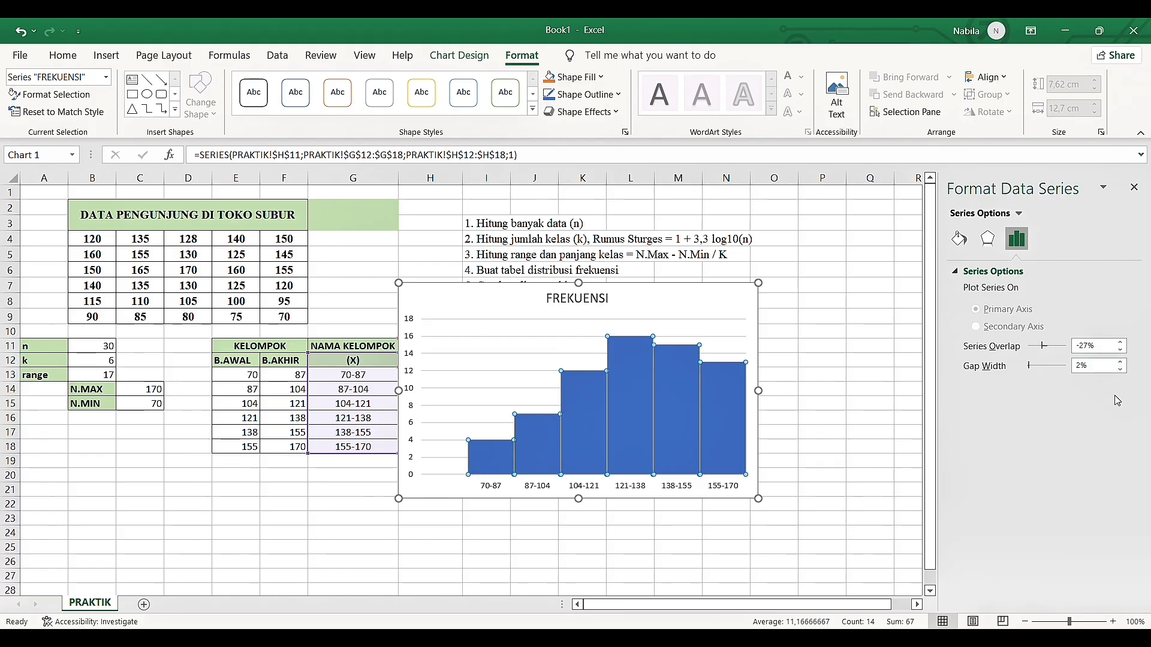
Give all columns of the FREKUENSI series a solid light green fill and close the formatting pane
{"action": "left_click", "coordinate": [951, 242]}
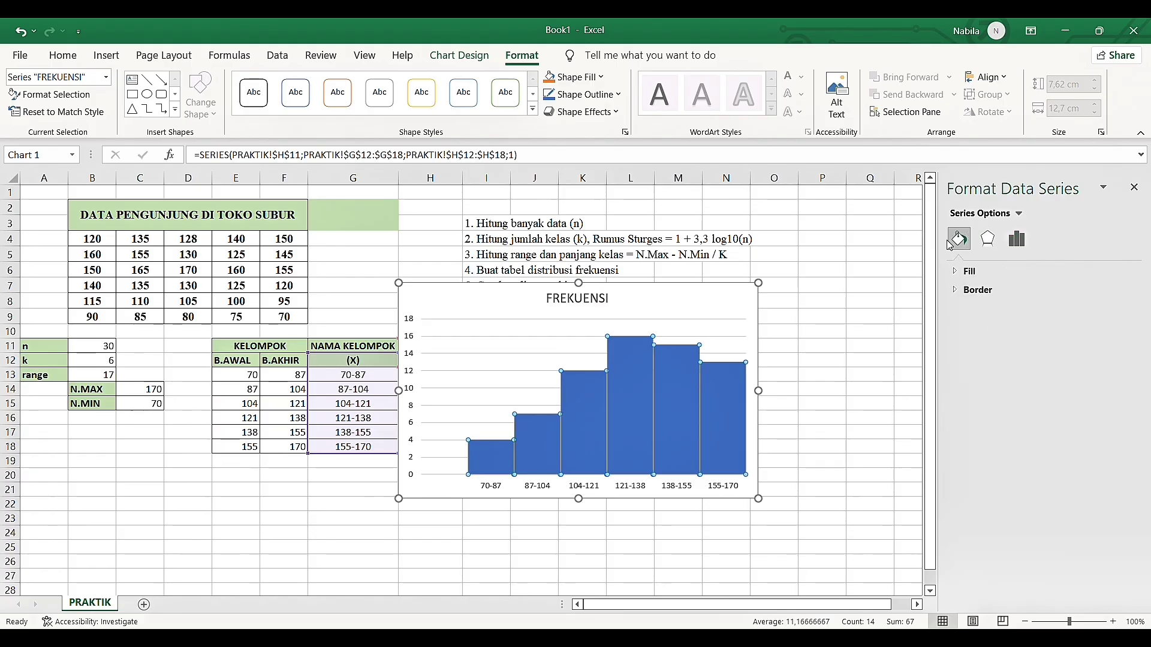
{"action": "left_click", "coordinate": [970, 271]}
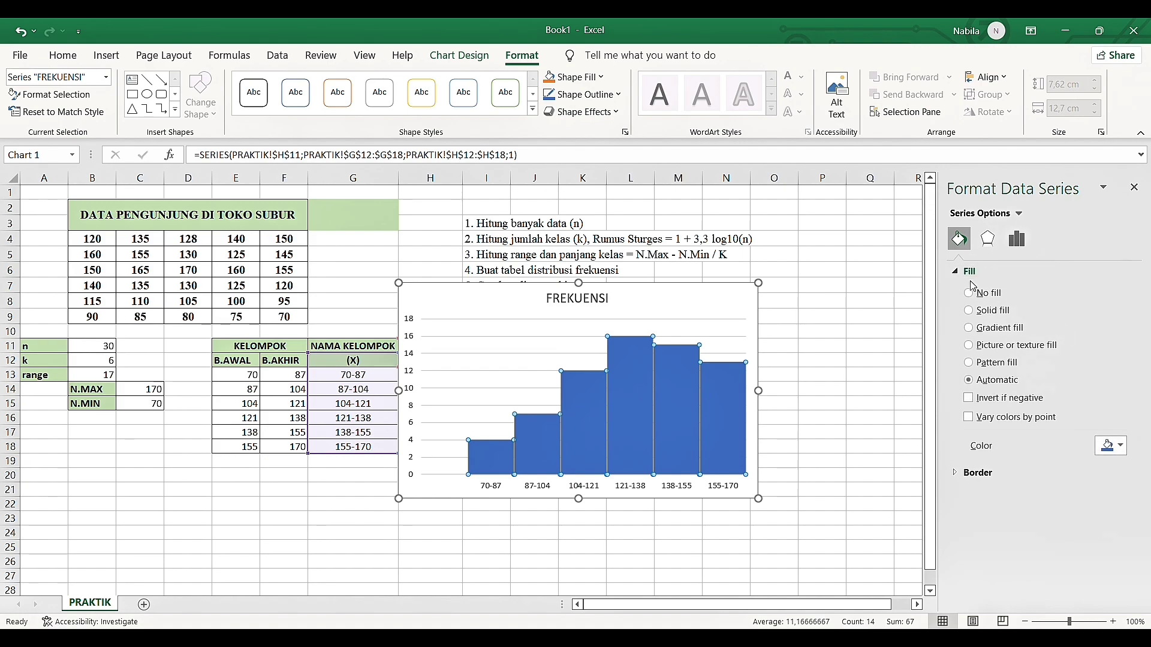
{"action": "left_click", "coordinate": [978, 473]}
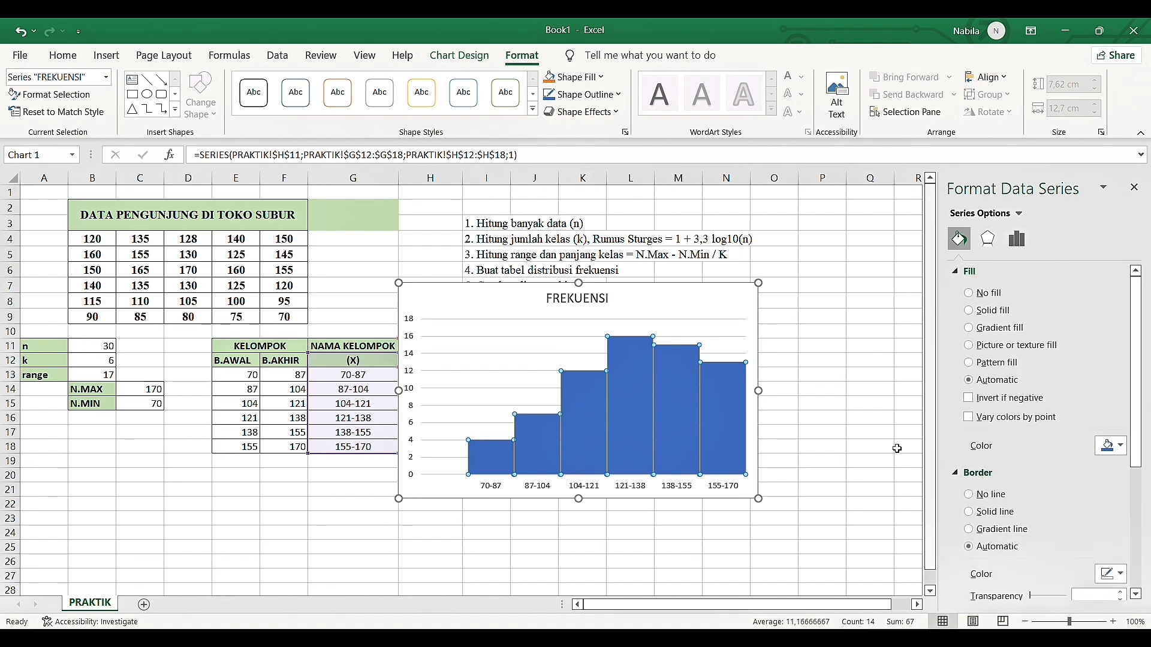
{"action": "left_click", "coordinate": [648, 408]}
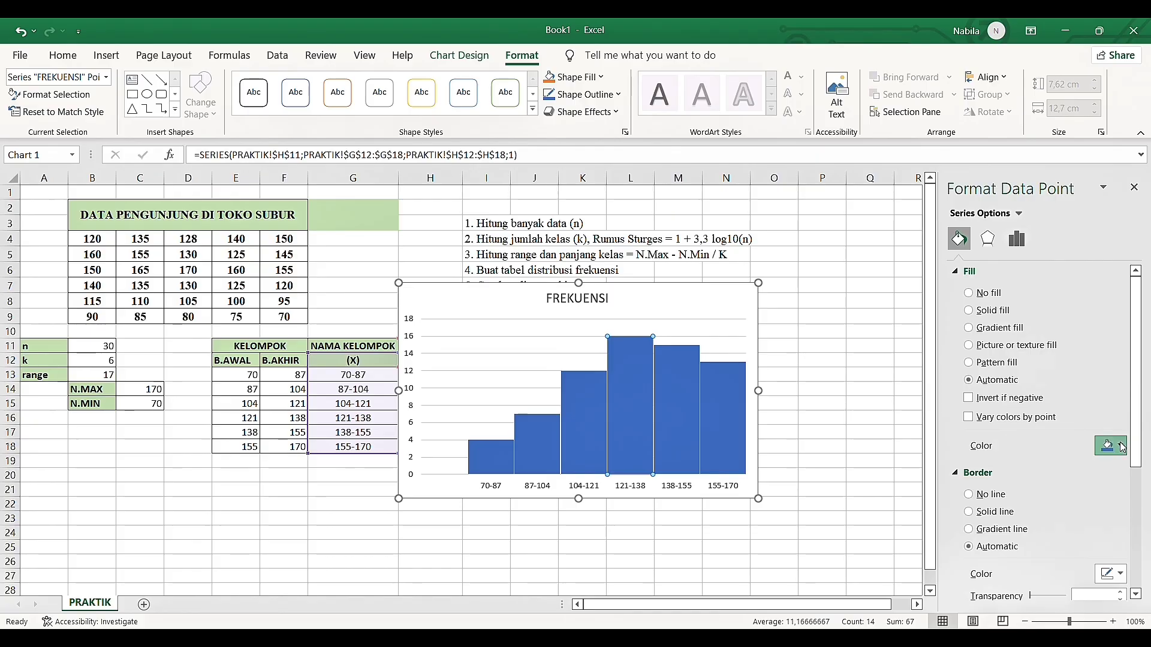
{"action": "left_click", "coordinate": [1145, 519]}
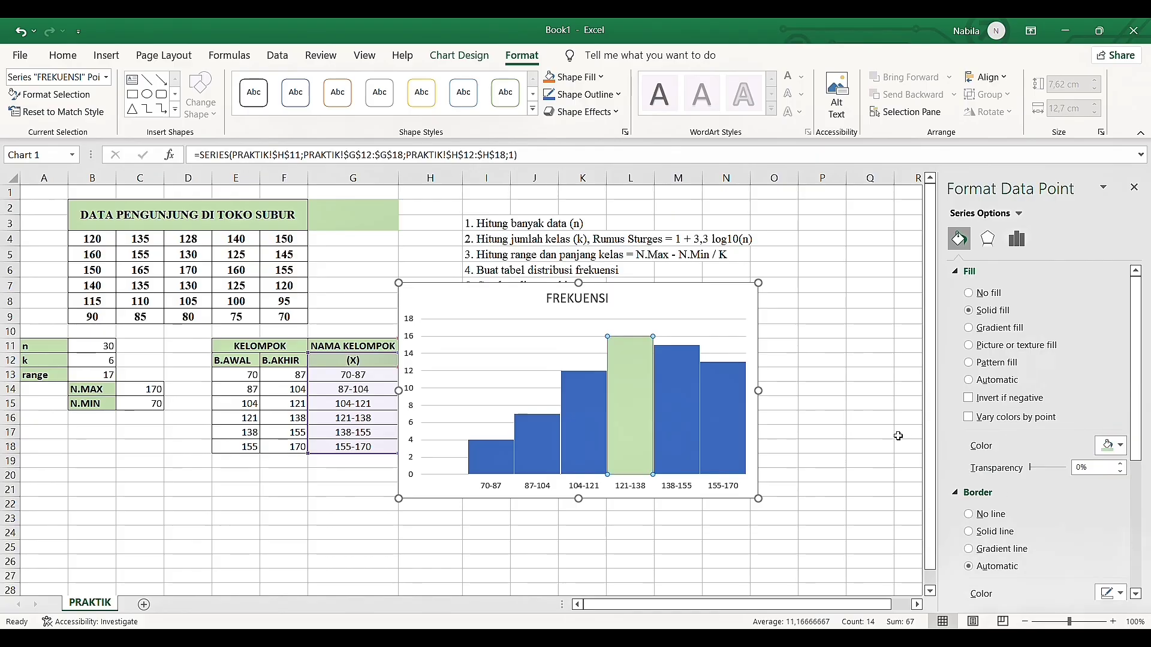
{"action": "left_click", "coordinate": [725, 327]}
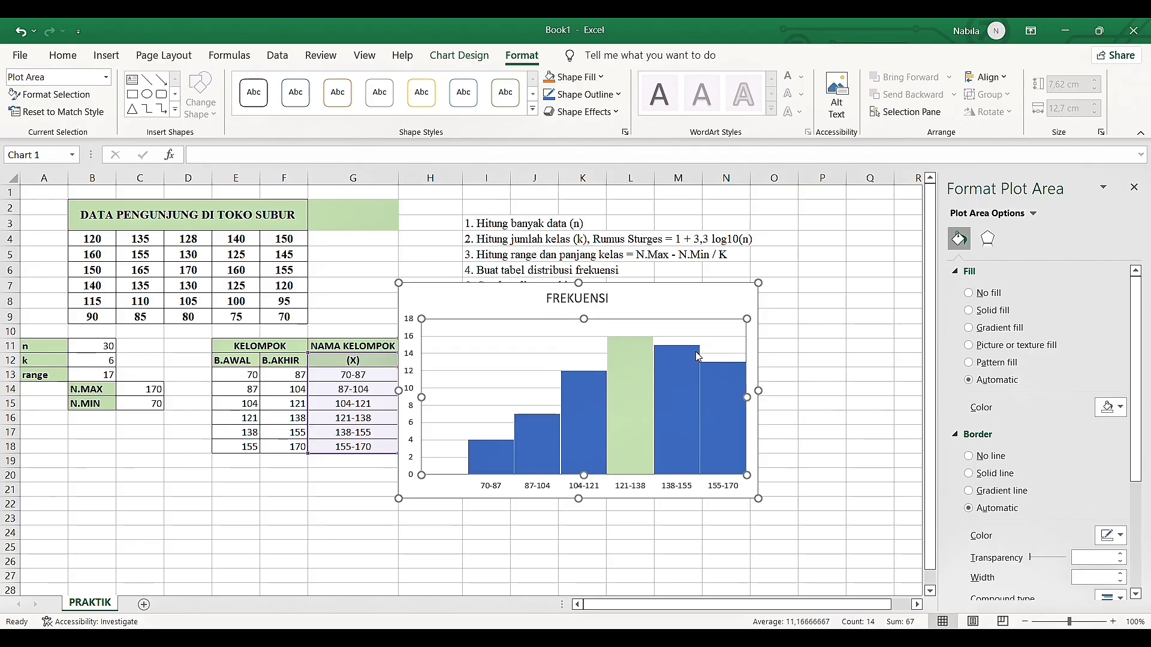
{"action": "left_click", "coordinate": [694, 357]}
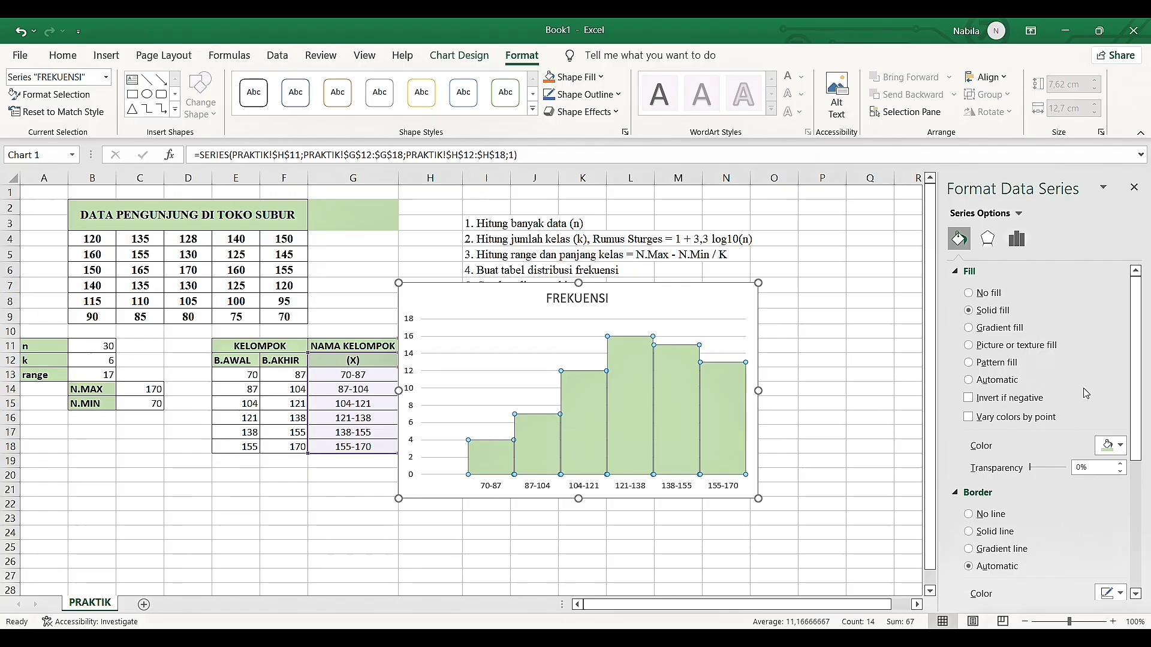
{"action": "left_click", "coordinate": [1134, 190]}
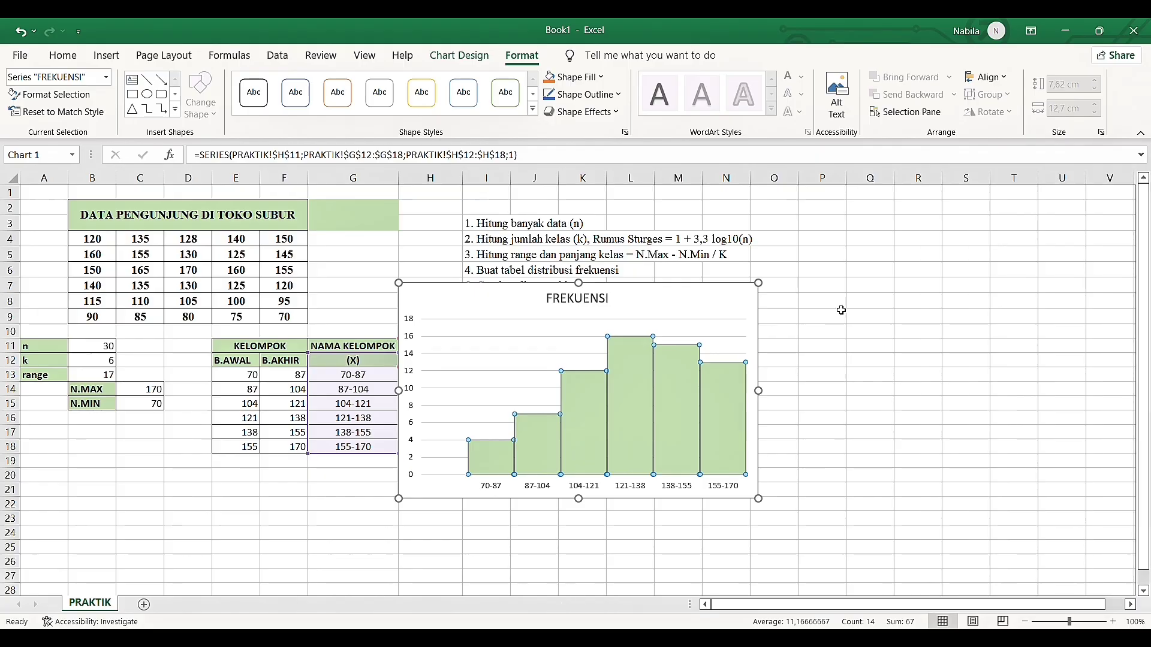
Shrink the chart to about 6,13 by 10,37 cm and move it just below the task list
{"action": "left_click_drag", "start_coordinate": [759, 499], "coordinate": [694, 459]}
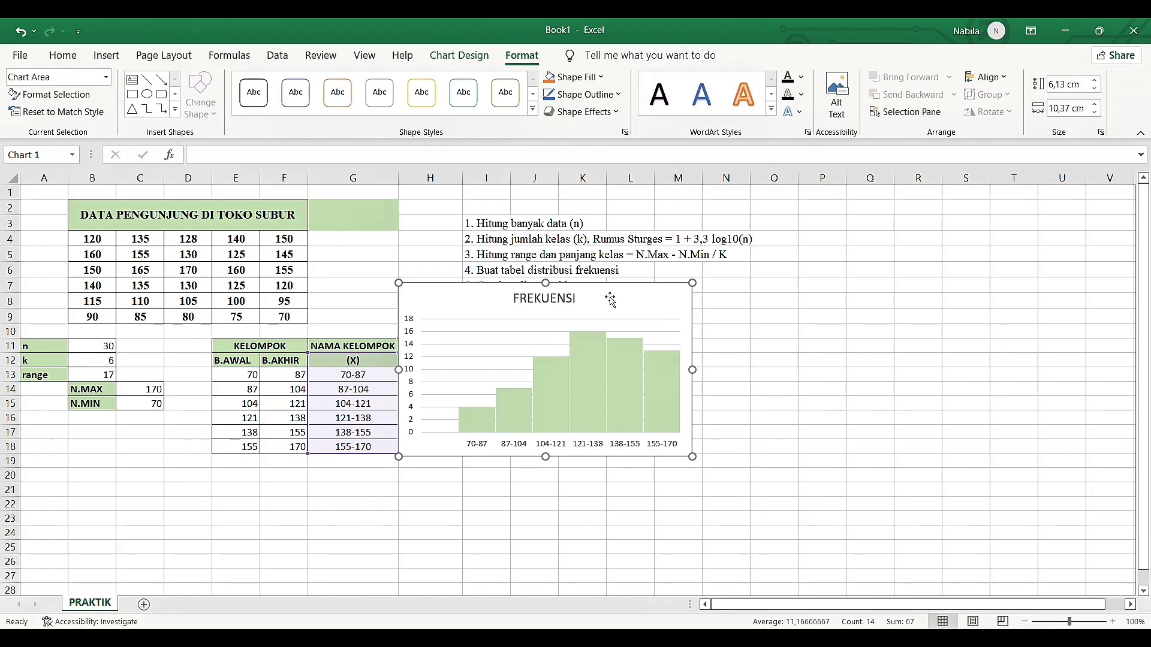
{"action": "left_click_drag", "start_coordinate": [610, 300], "coordinate": [645, 329]}
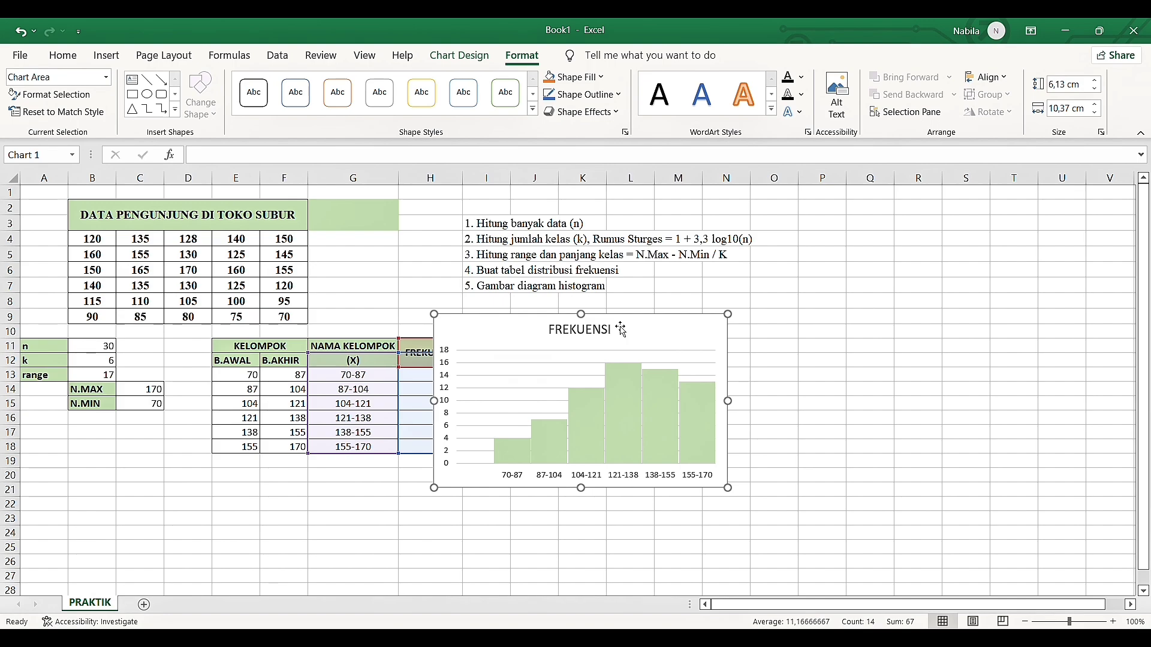
Replace the chart title with HISTOGRAM PENGUNJUNG TOKO SUBUR
{"action": "double_click", "coordinate": [611, 330]}
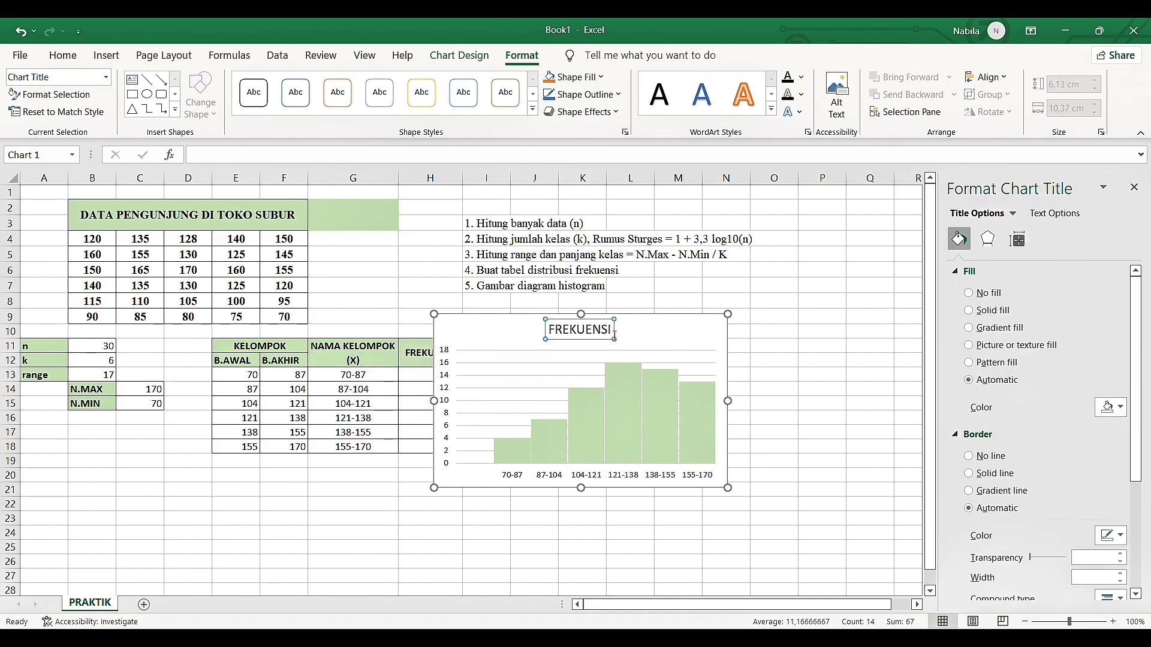
{"action": "left_click", "coordinate": [614, 335]}
{"action": "key", "text": "ctrl+a"}
{"action": "key", "text": "BackSpace"}
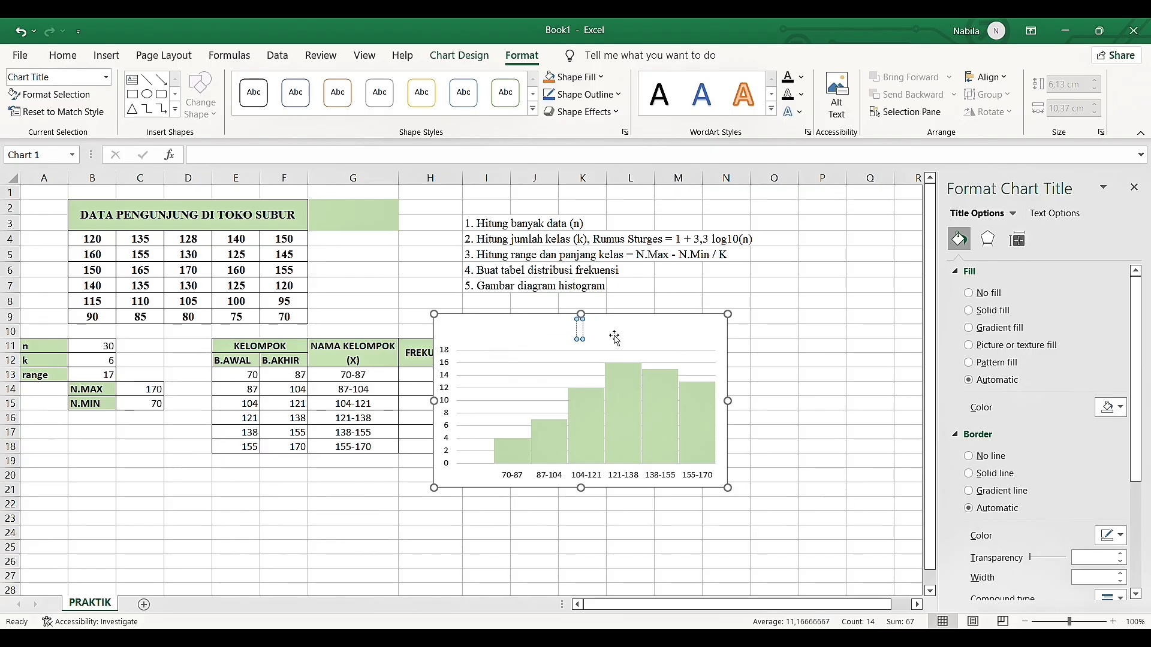
{"action": "type", "text": "HISTOGRAM"}
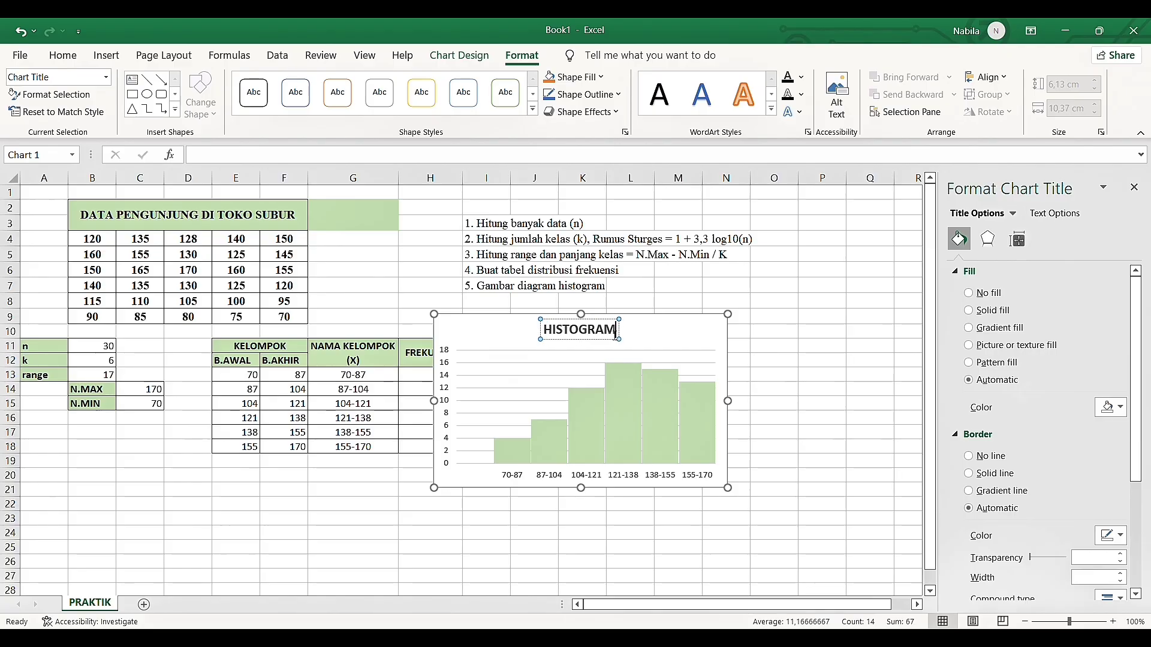
{"action": "type", "text": " PE"}
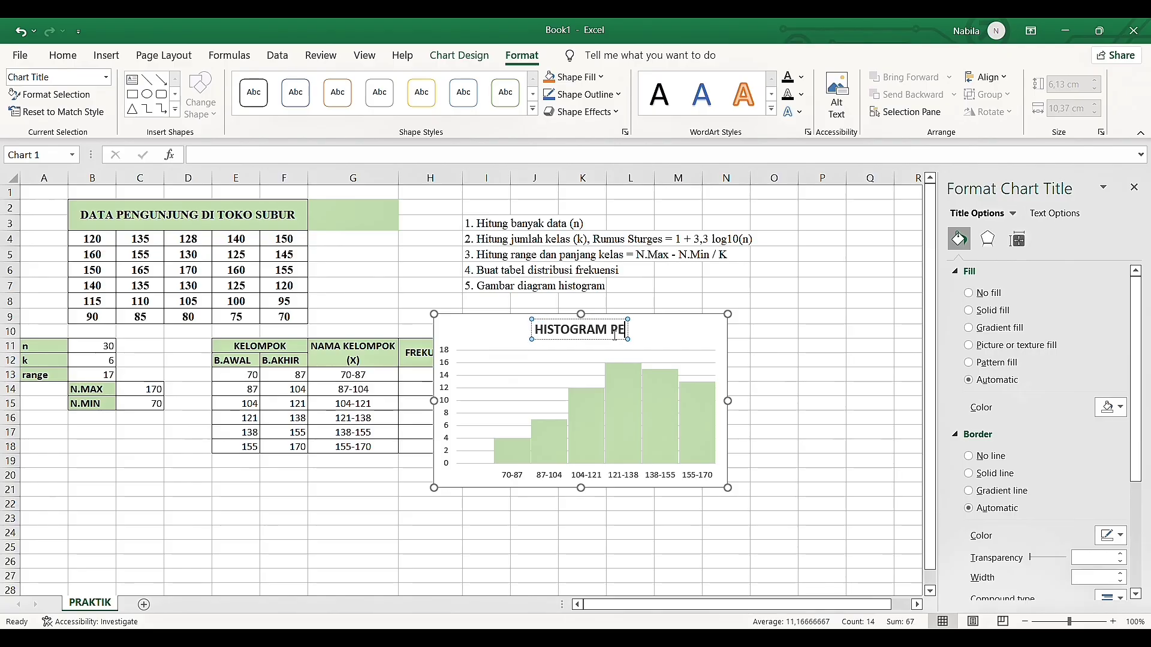
{"action": "type", "text": "NGUNJUN"}
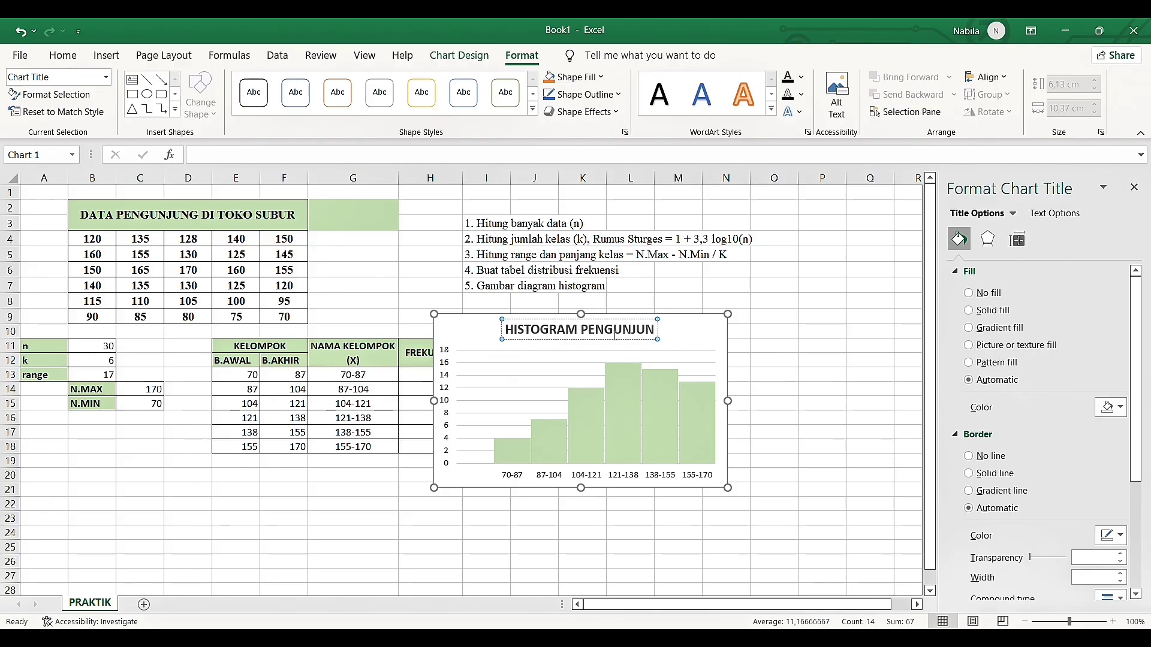
{"action": "type", "text": "G TOK"}
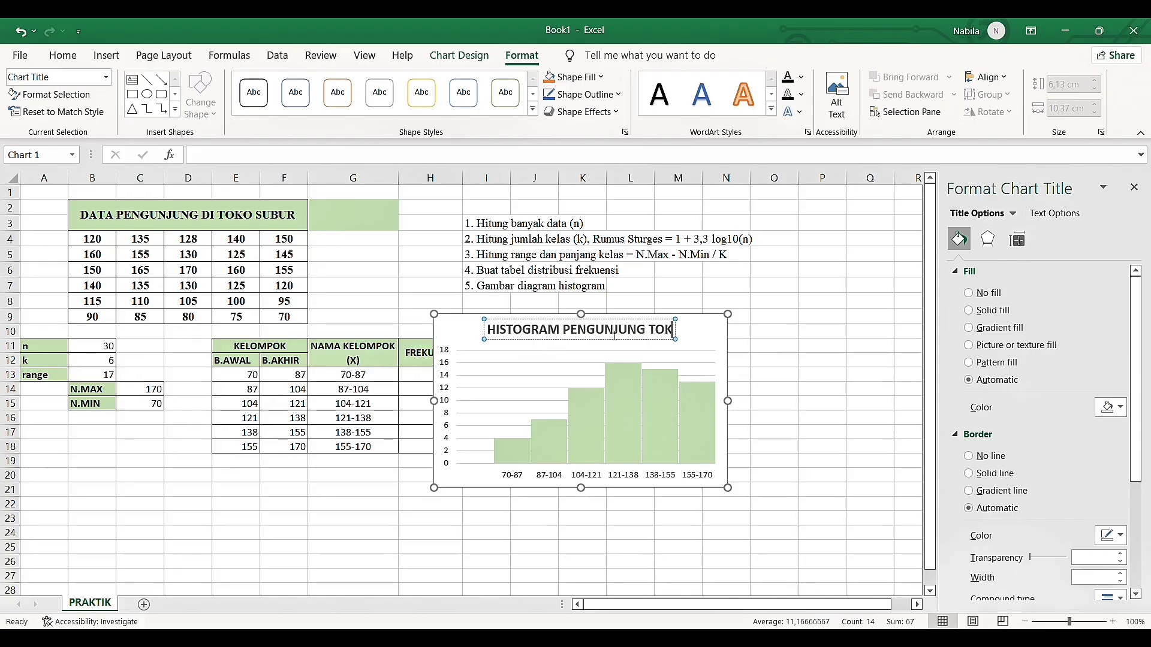
{"action": "type", "text": "O SUBUR"}
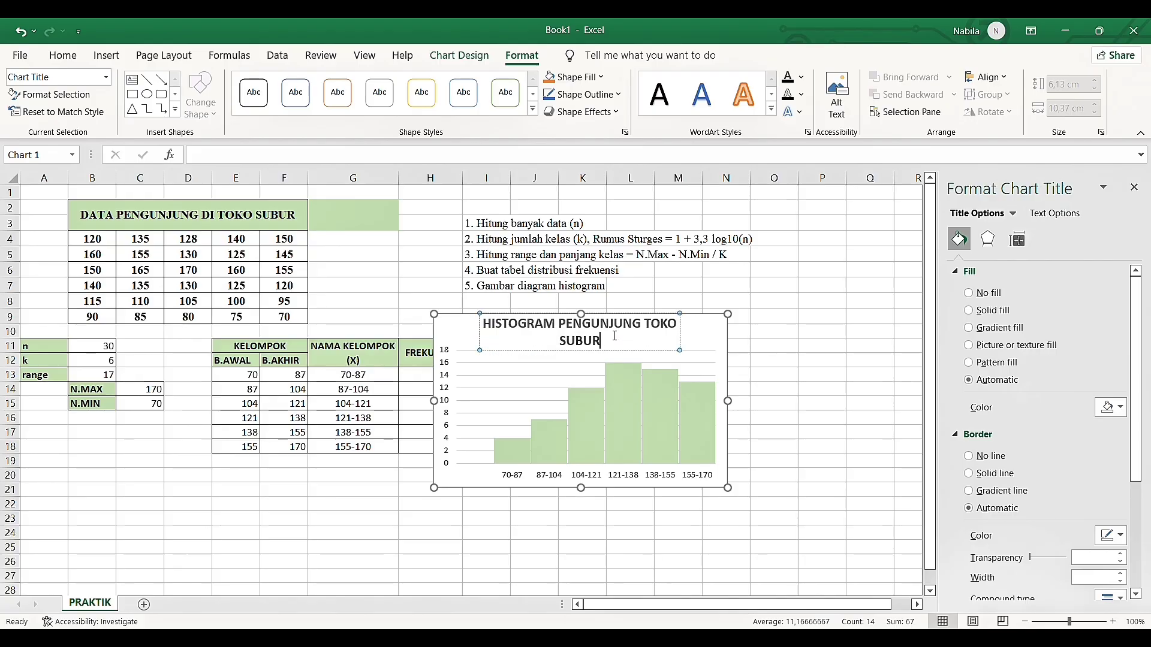
Try a line break at the end of the chart title and restore the text HISTOGRAM PENGUNJUNG TOKO SUBUR without it
{"action": "key", "text": "Return"}
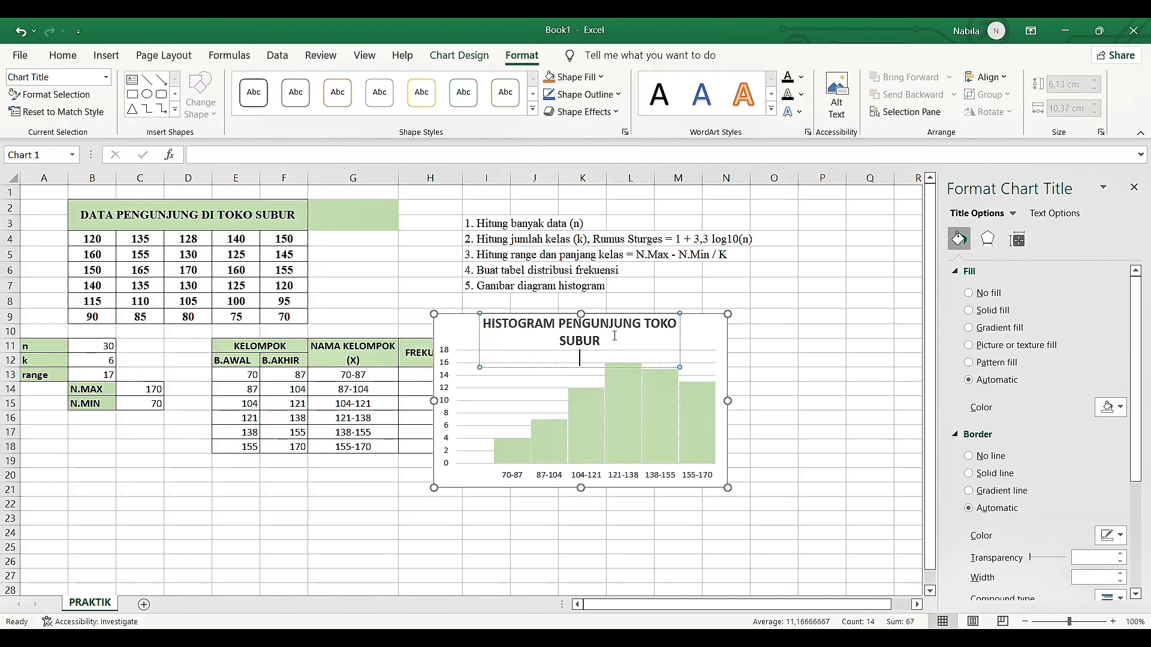
{"action": "key", "text": "BackSpace"}
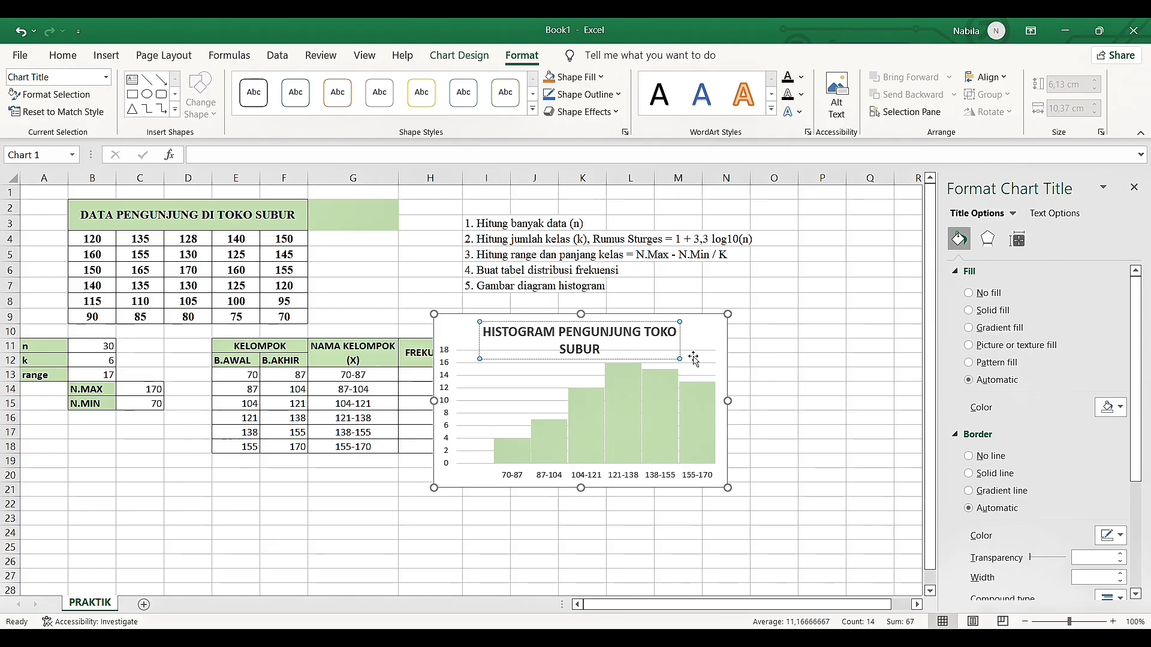
{"action": "left_click", "coordinate": [690, 361]}
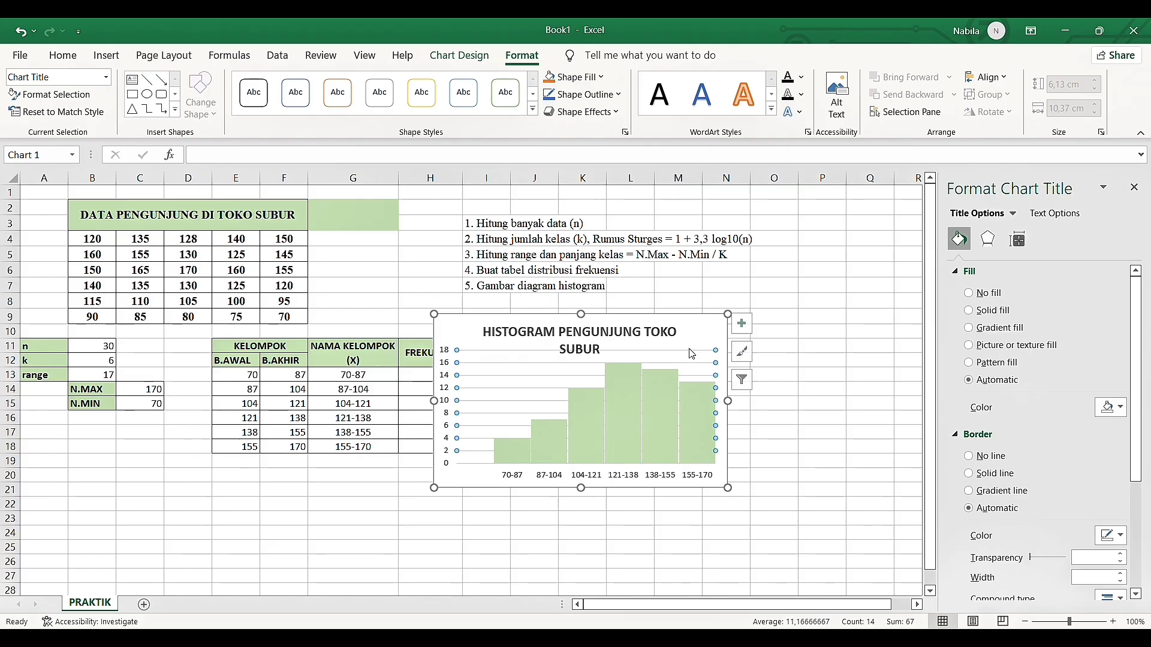
{"action": "left_click", "coordinate": [669, 342]}
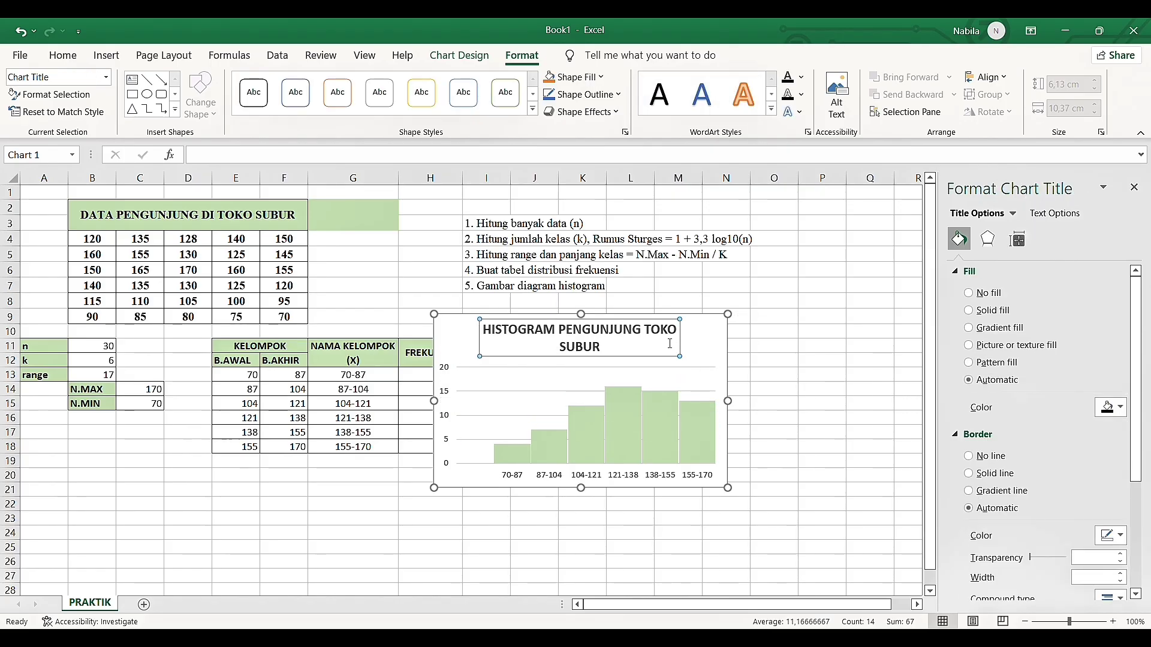
{"action": "left_click", "coordinate": [20, 32]}
{"action": "left_click", "coordinate": [20, 32]}
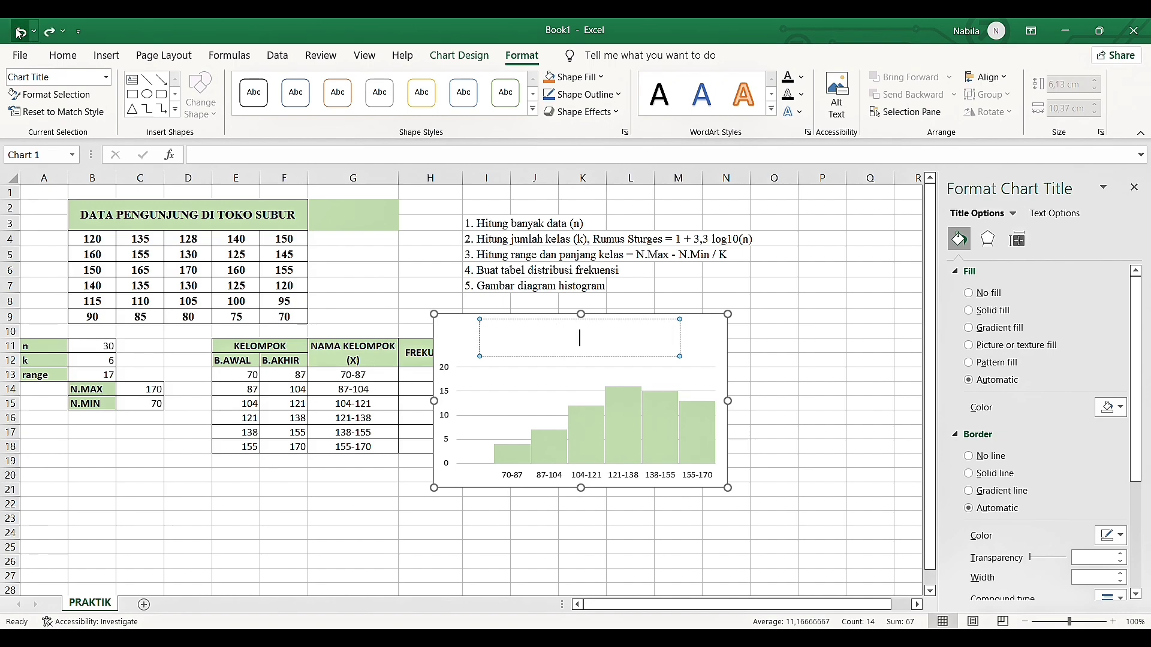
{"action": "left_click", "coordinate": [48, 32]}
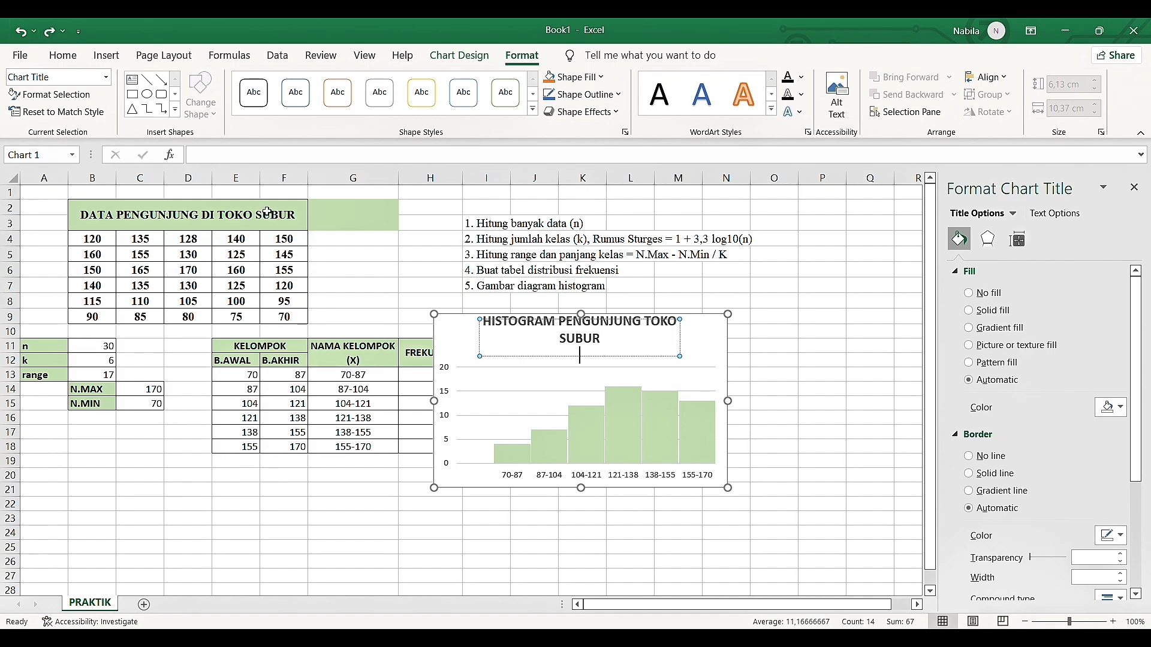
{"action": "key", "text": "BackSpace"}
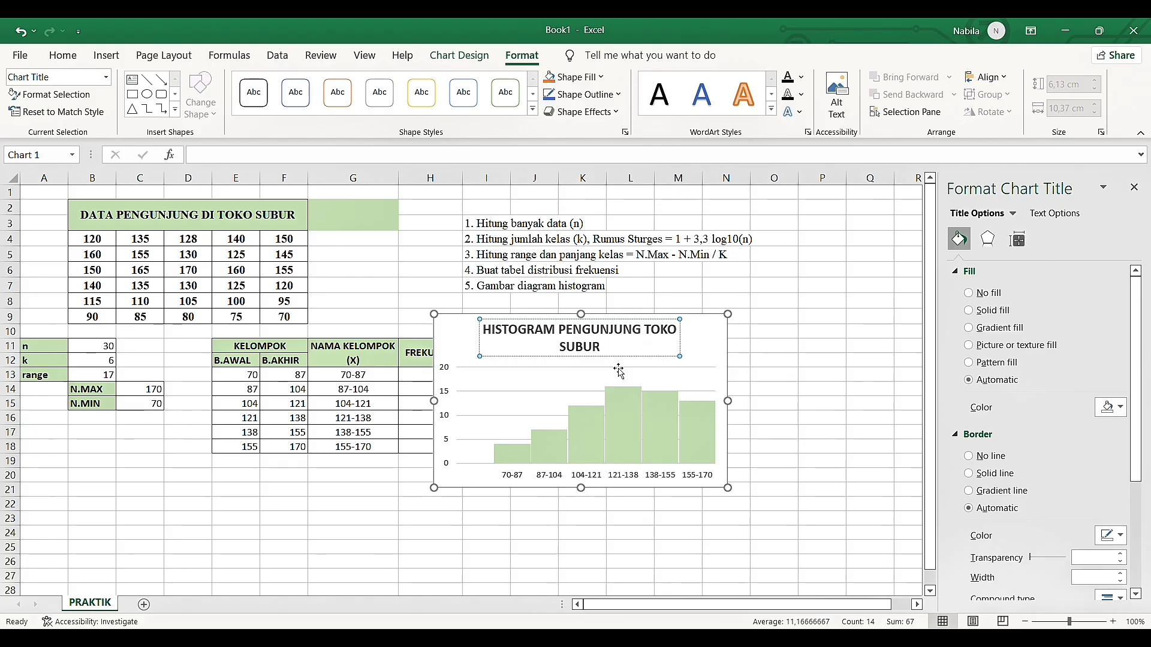
Add axis titles to the histogram and name the vertical axis FREKUENSI
{"action": "left_click", "coordinate": [720, 347]}
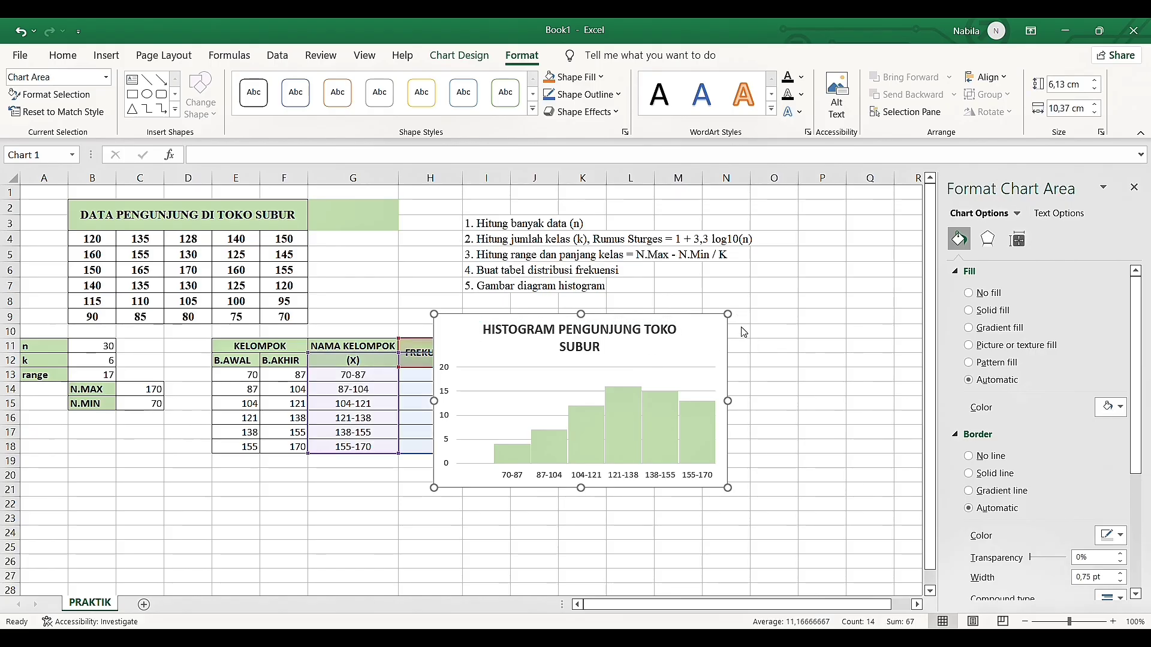
{"action": "left_click", "coordinate": [800, 362]}
{"action": "double_click", "coordinate": [452, 415]}
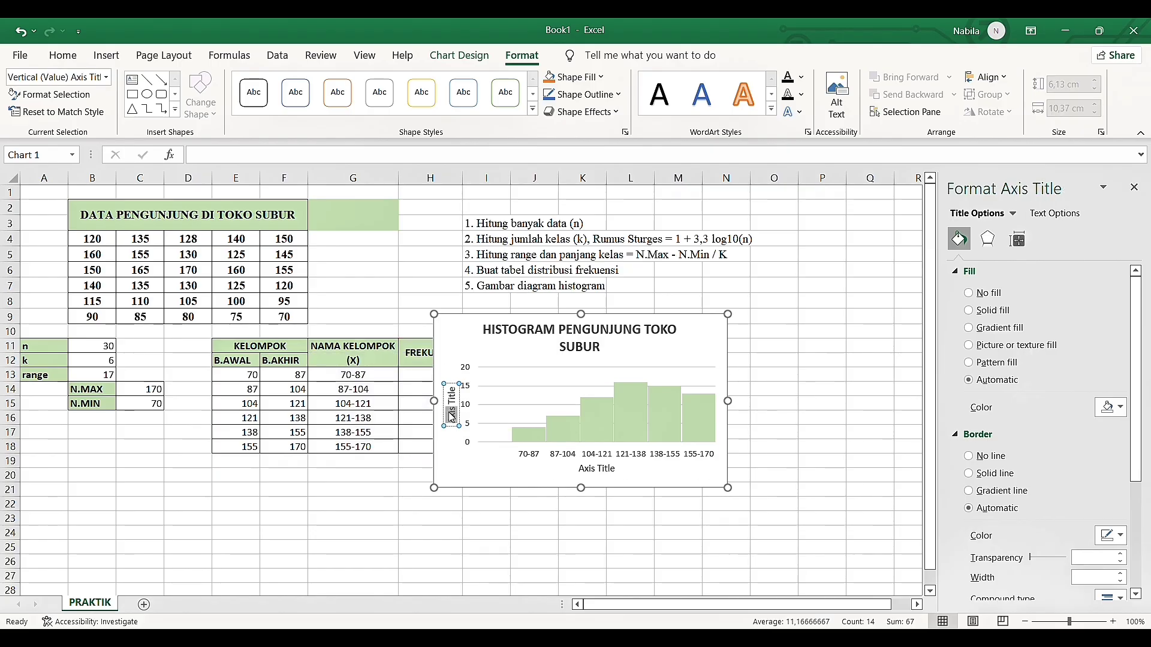
{"action": "triple_click", "coordinate": [452, 414]}
{"action": "type", "text": "FREKUENSI"}
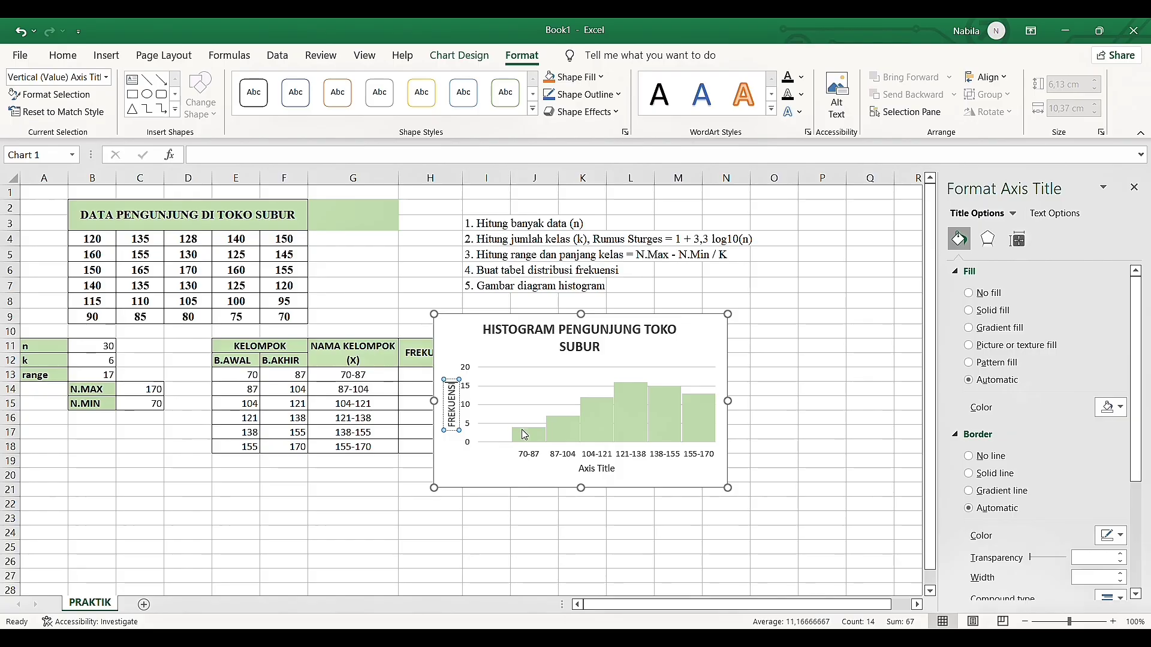
Replace the horizontal axis title of the histogram with JUMLAH PENGUNJUNG
{"action": "left_click", "coordinate": [599, 475]}
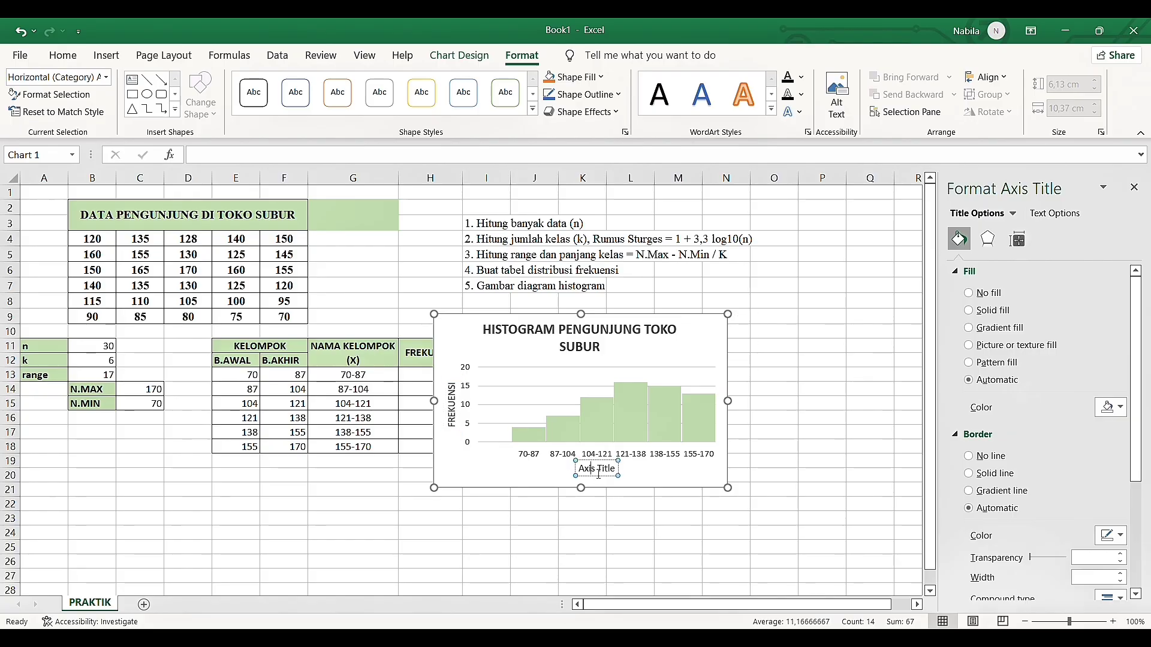
{"action": "triple_click", "coordinate": [598, 473]}
{"action": "type", "text": "JUMLAHY"}
{"action": "key", "text": "BackSpace"}
{"action": "type", "text": "PENGUNJUNG"}
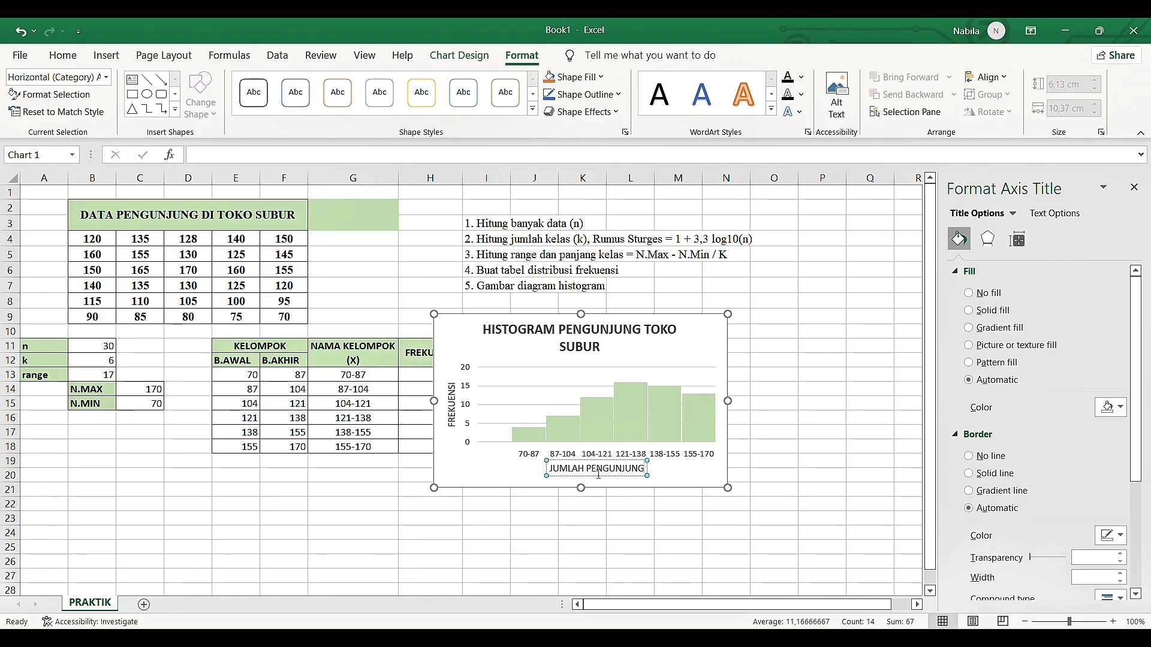
{"action": "left_click", "coordinate": [786, 449]}
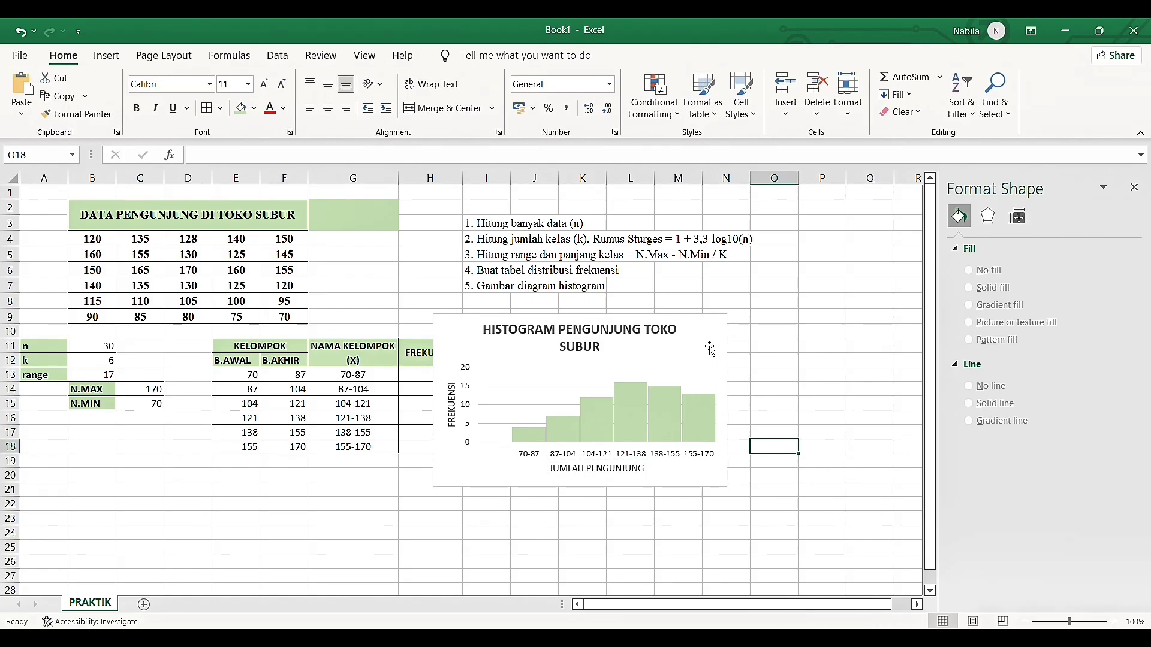
Enlarge the chart to about 6,34 by 10,52 cm and extend its plot area slightly upward toward the title
{"action": "left_click", "coordinate": [727, 486]}
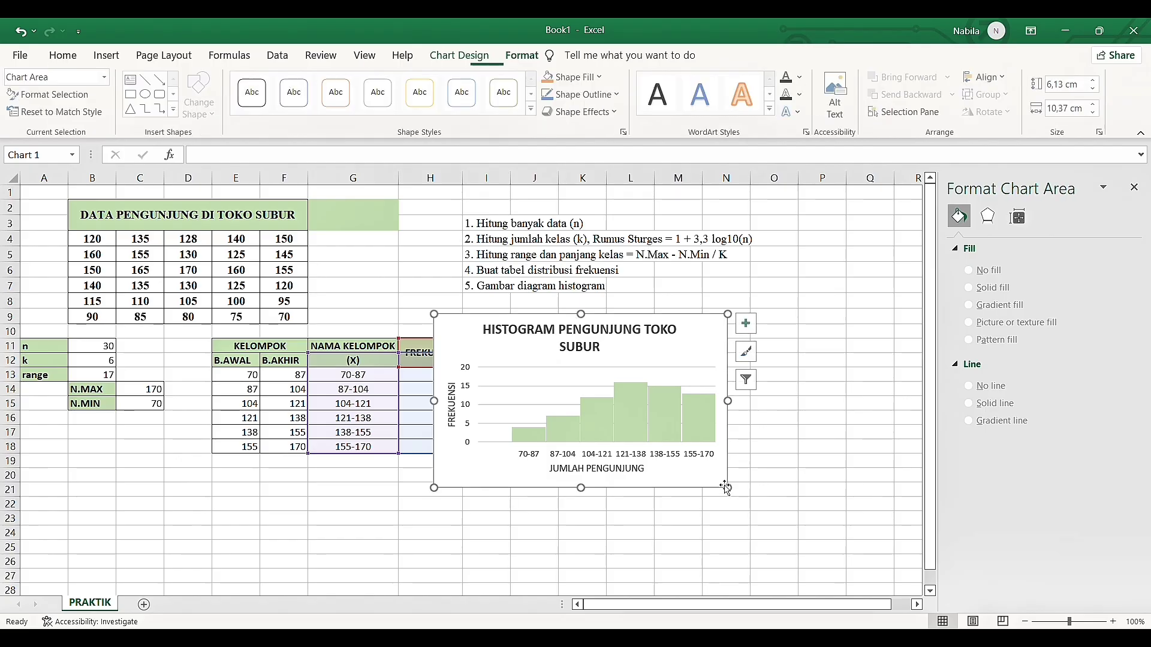
{"action": "left_click_drag", "start_coordinate": [729, 491], "coordinate": [732, 495]}
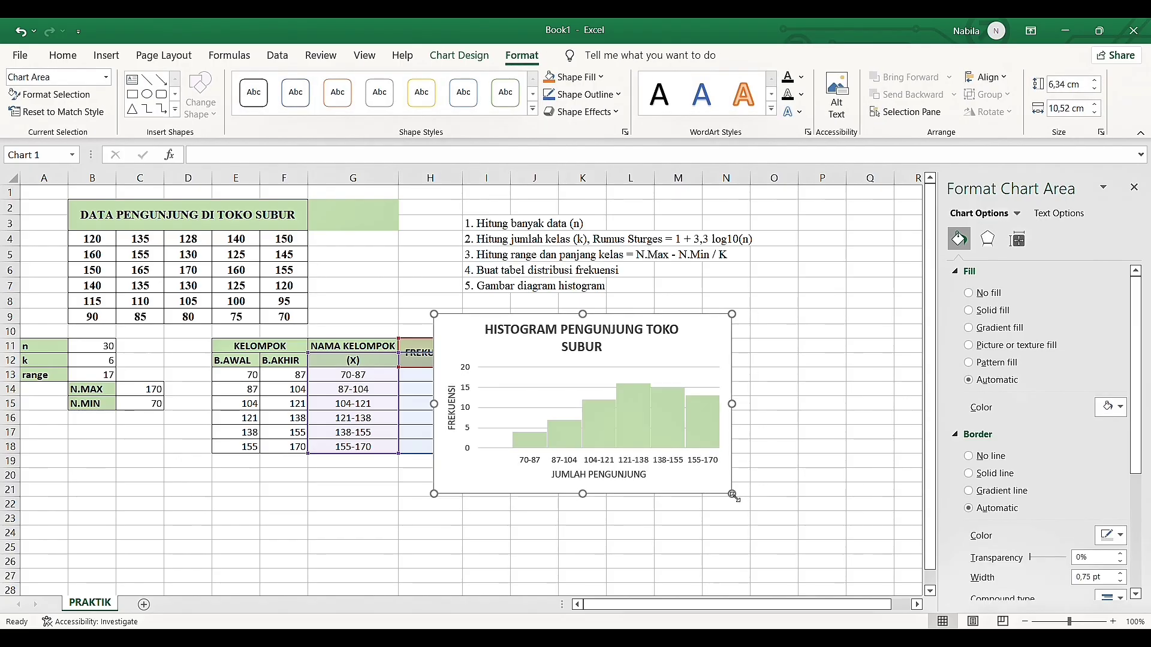
{"action": "left_click", "coordinate": [704, 390]}
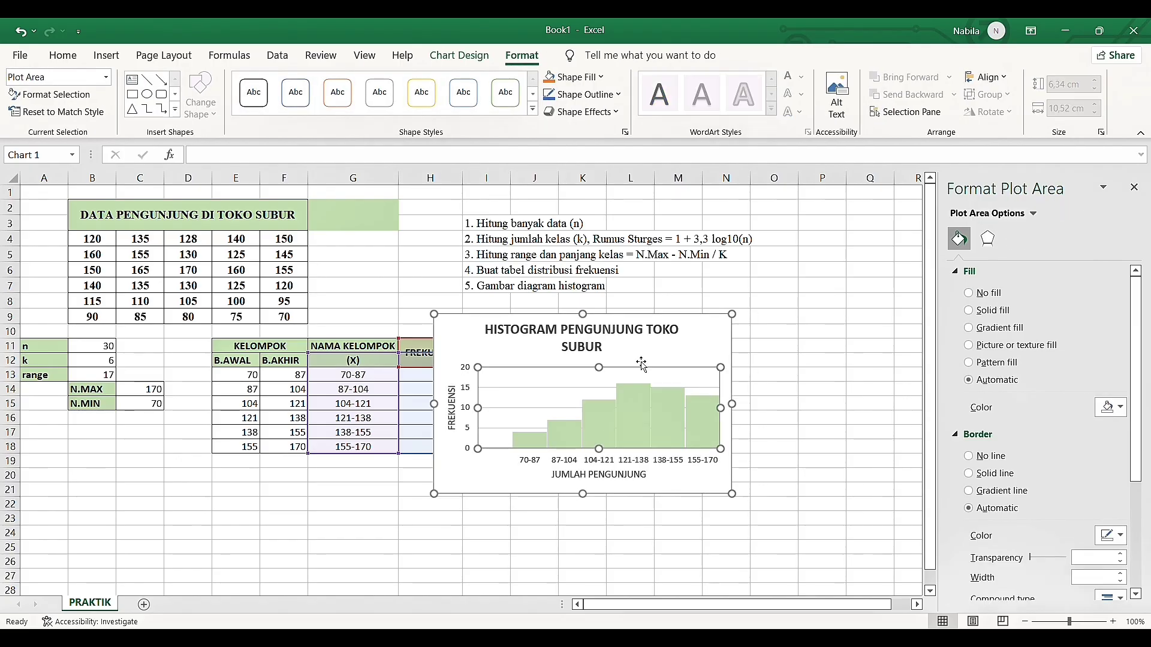
{"action": "left_click_drag", "start_coordinate": [604, 370], "coordinate": [608, 367]}
{"action": "left_click", "coordinate": [599, 376]}
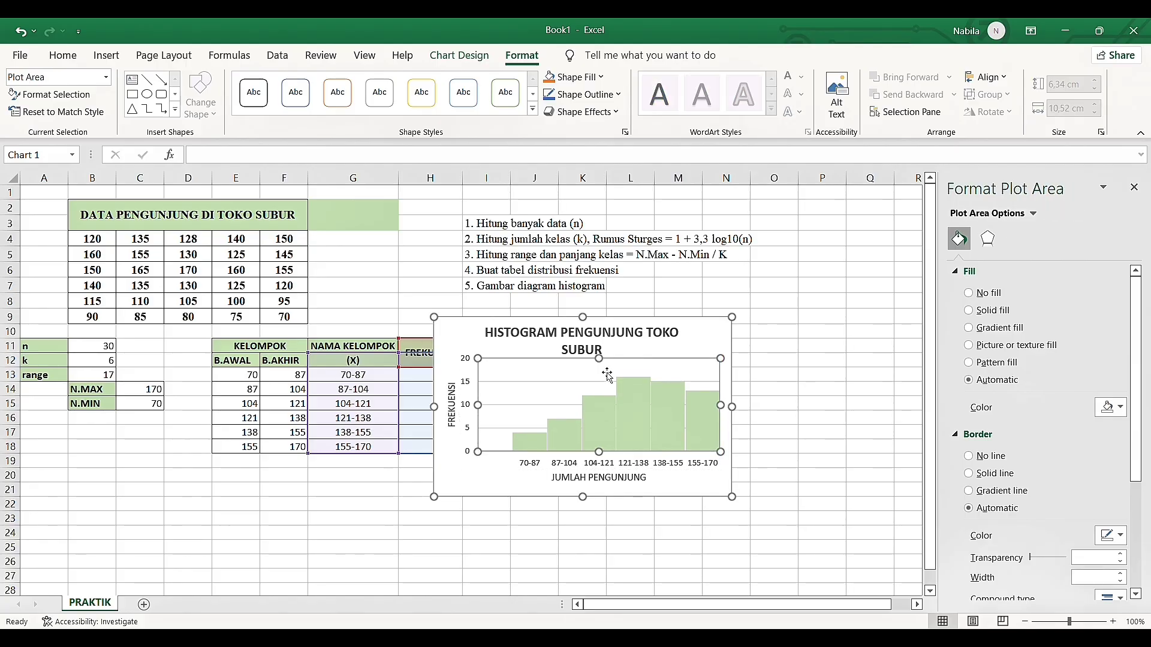
Move the histogram below the calculation and frequency tables, starting around row 20 near column A, and review the finished sheet
{"action": "left_click", "coordinate": [696, 350]}
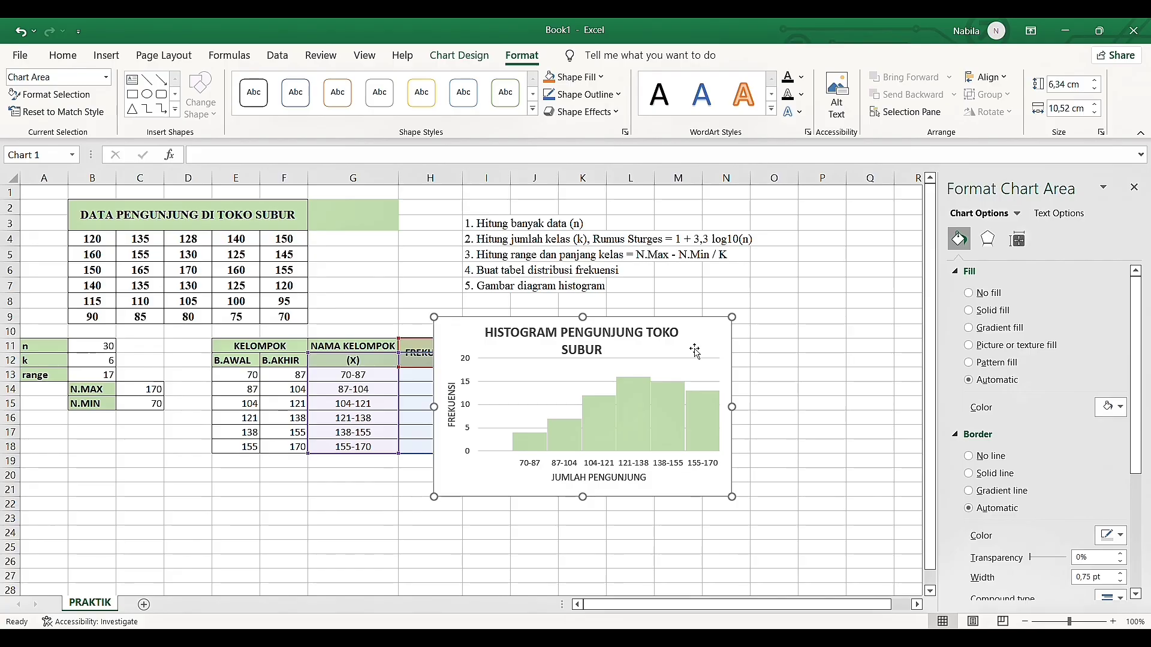
{"action": "left_click_drag", "start_coordinate": [697, 351], "coordinate": [295, 503]}
{"action": "left_click", "coordinate": [625, 491]}
{"action": "scroll", "coordinate": [626, 490], "scroll_direction": "down", "scroll_amount": 1}
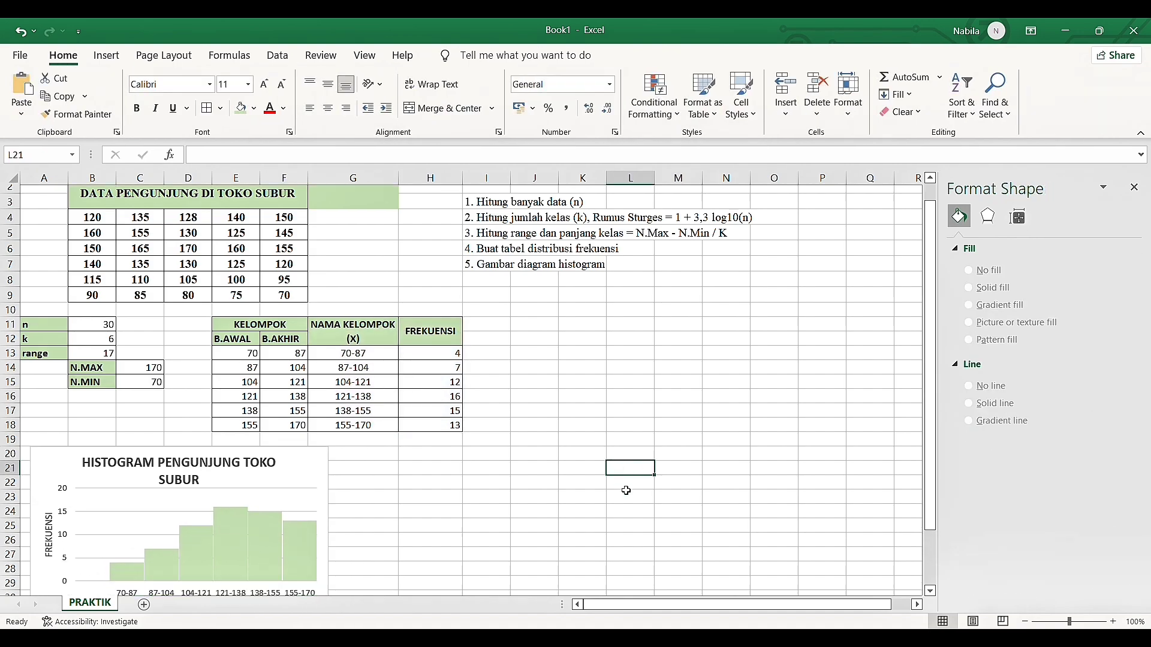
{"action": "scroll", "coordinate": [625, 490], "scroll_direction": "down", "scroll_amount": 1}
{"action": "scroll", "coordinate": [626, 491], "scroll_direction": "up", "scroll_amount": 2}
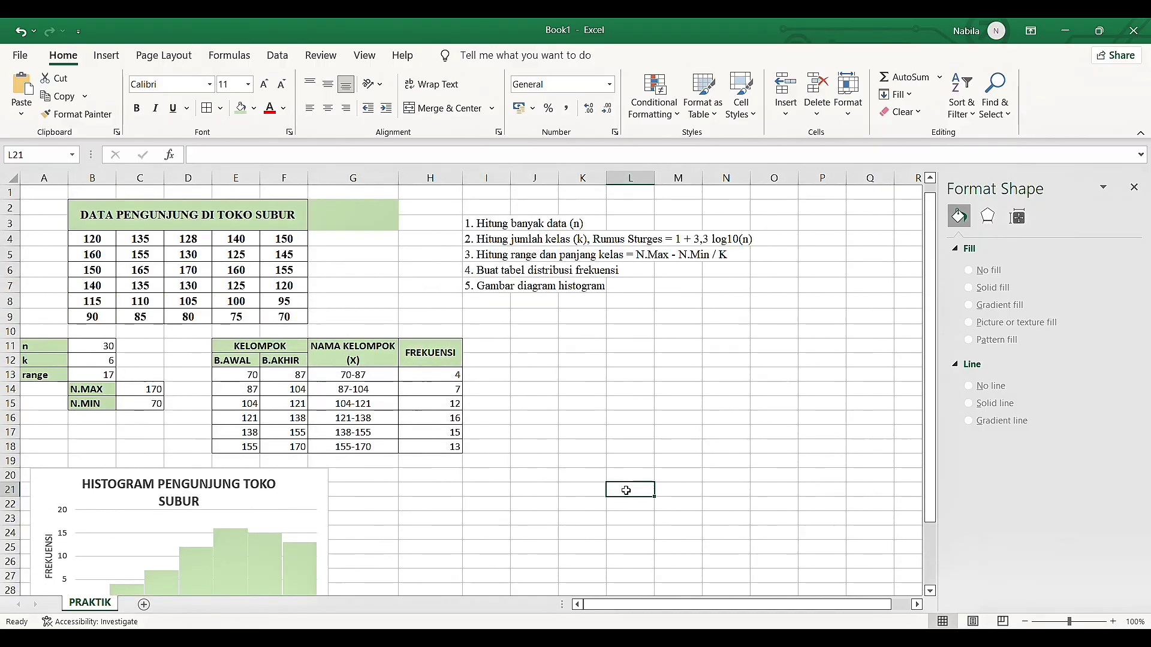
{"action": "scroll", "coordinate": [626, 491], "scroll_direction": "down", "scroll_amount": 1}
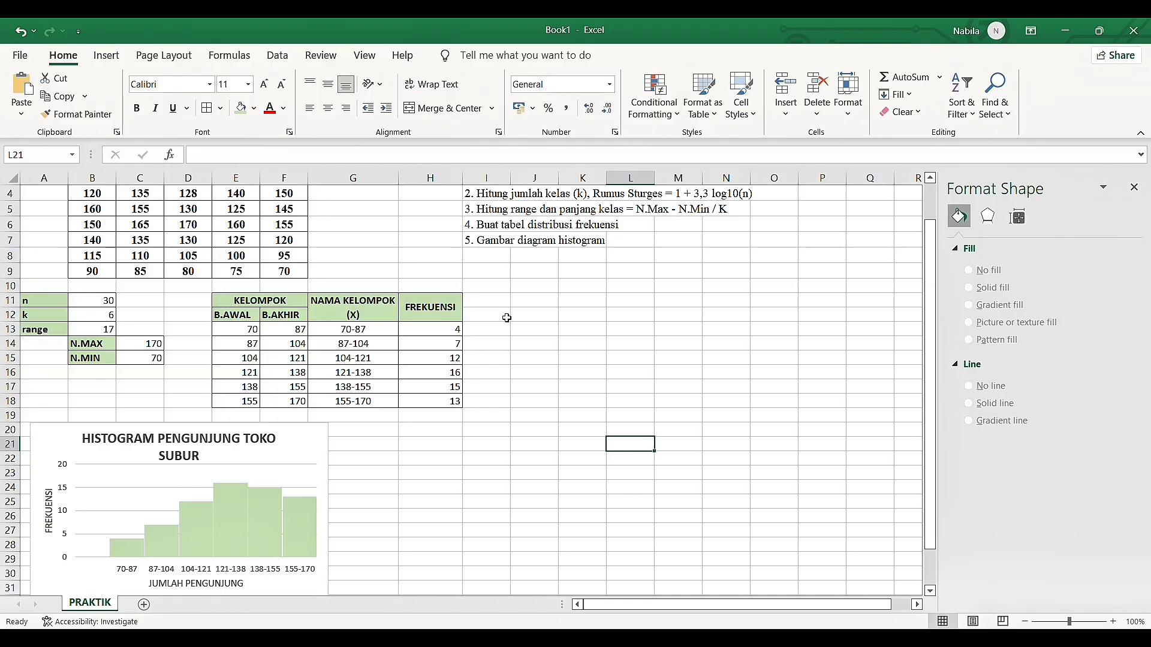
Merge and center cells I11:I12, wrap and middle-align their text, and fill them with the light green header colour
{"action": "left_click_drag", "start_coordinate": [507, 300], "coordinate": [506, 315]}
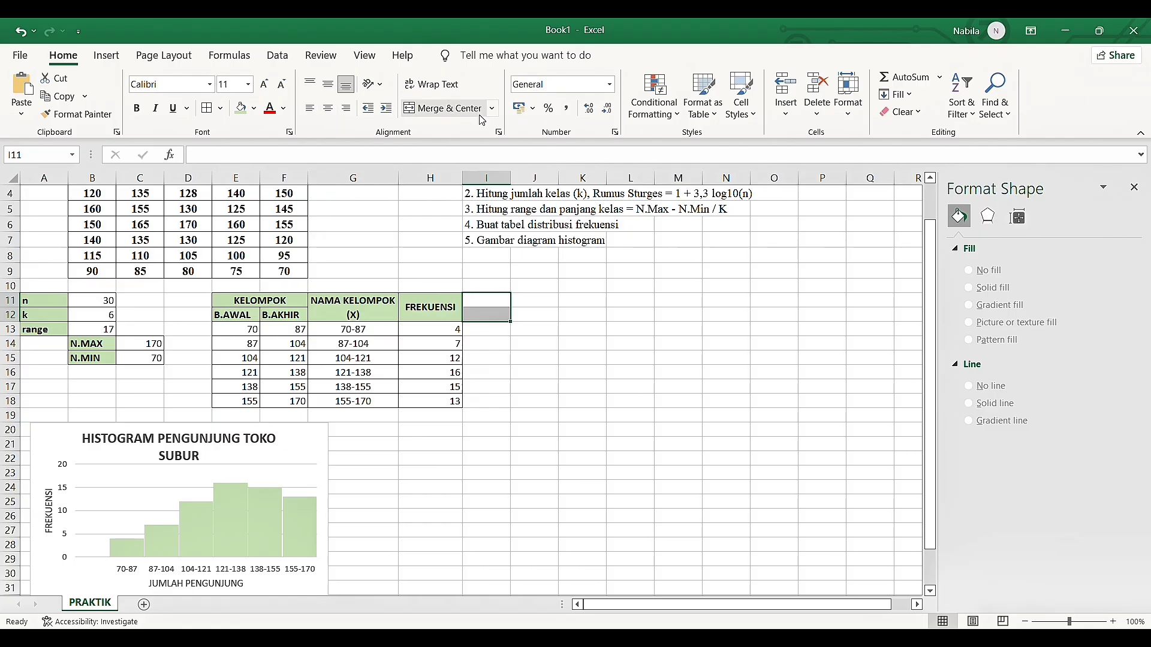
{"action": "left_click", "coordinate": [456, 108]}
{"action": "left_click", "coordinate": [432, 84]}
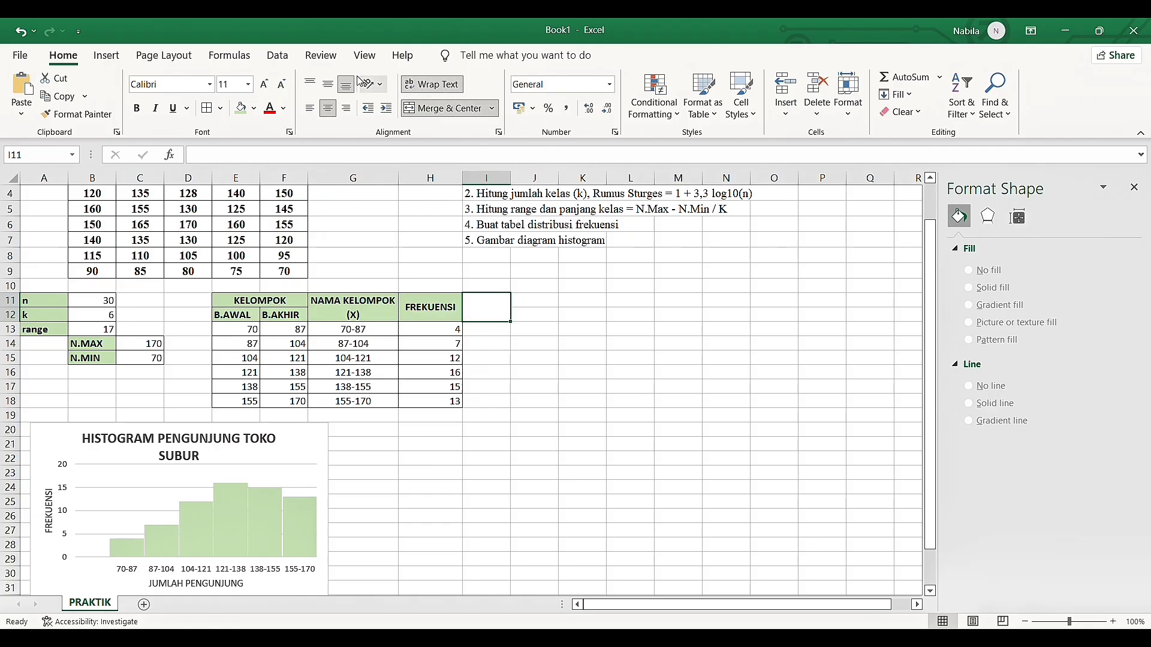
{"action": "left_click", "coordinate": [327, 85]}
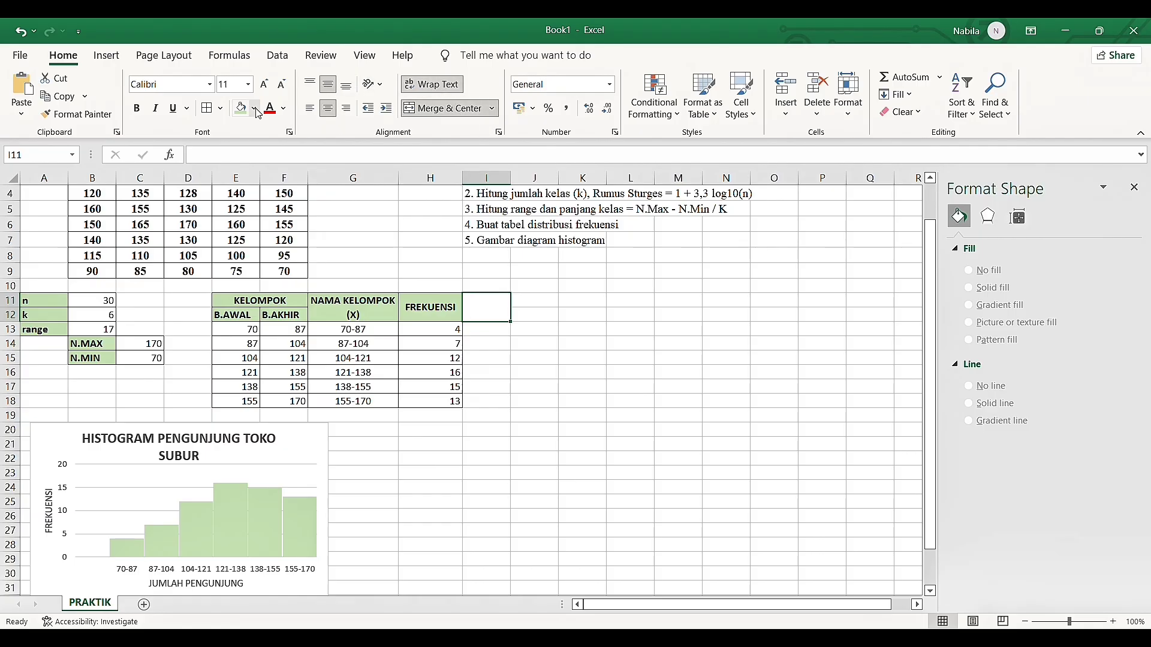
{"action": "left_click", "coordinate": [240, 111]}
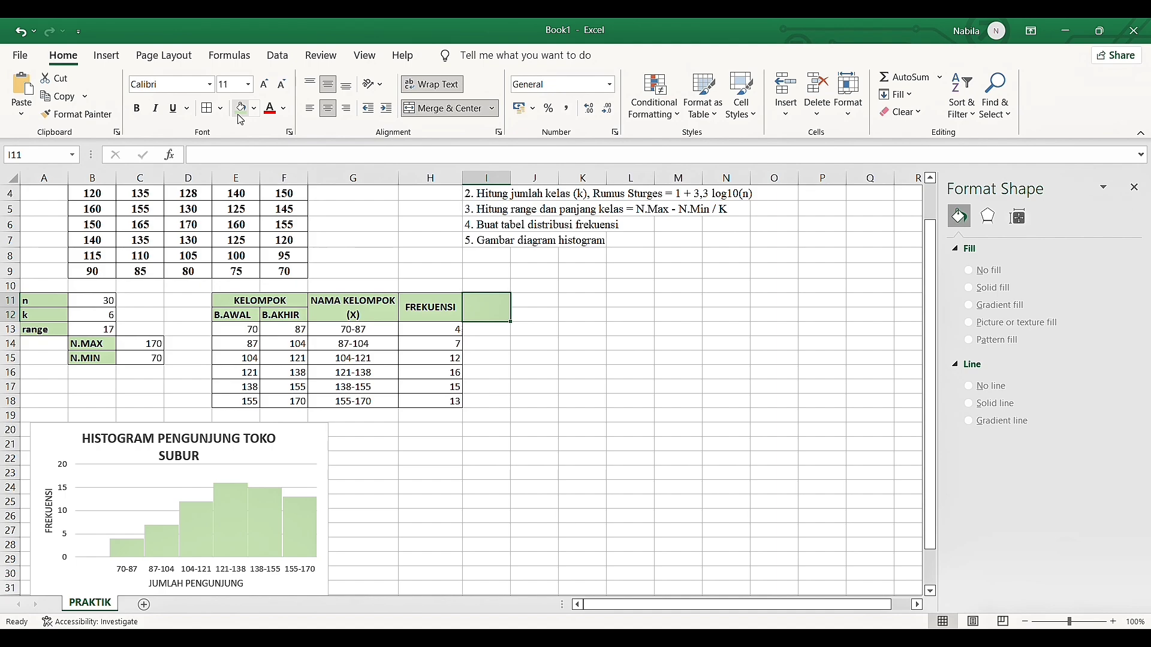
Enter the bold header FREKUENSI KUMULATIF KURANG DARI in the merged cell I11
{"action": "key", "text": "ctrl+b"}
{"action": "type", "text": "FREKUEN"}
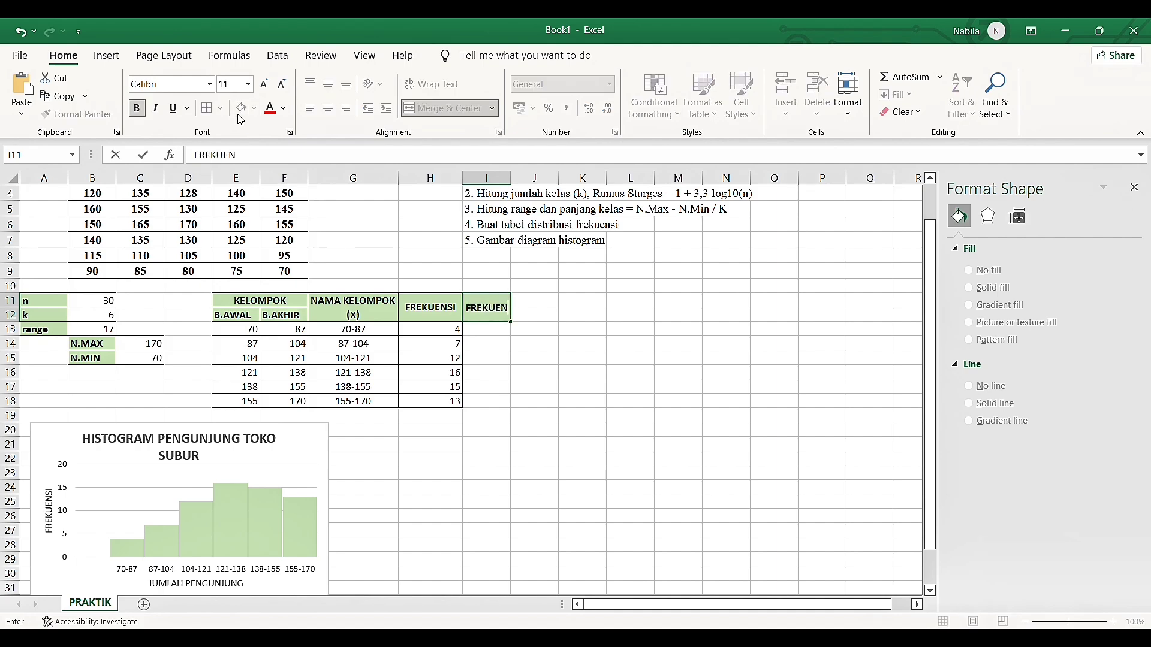
{"action": "type", "text": "SI KUMULAT"}
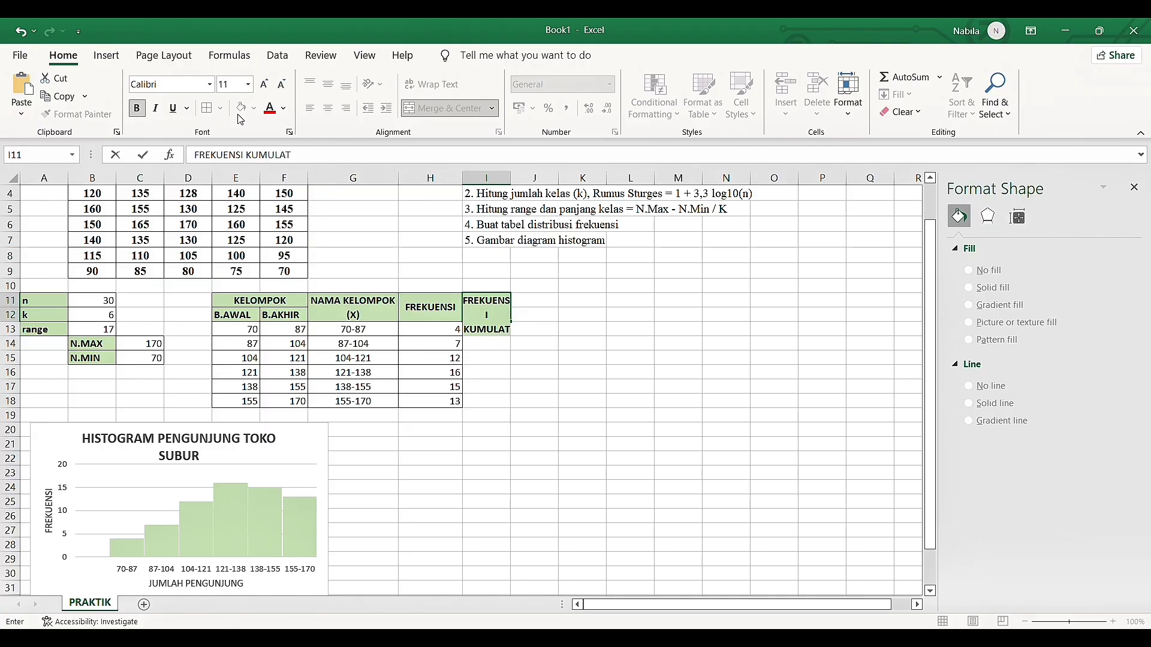
{"action": "type", "text": "I"}
{"action": "type", "text": "F KURANG DARI"}
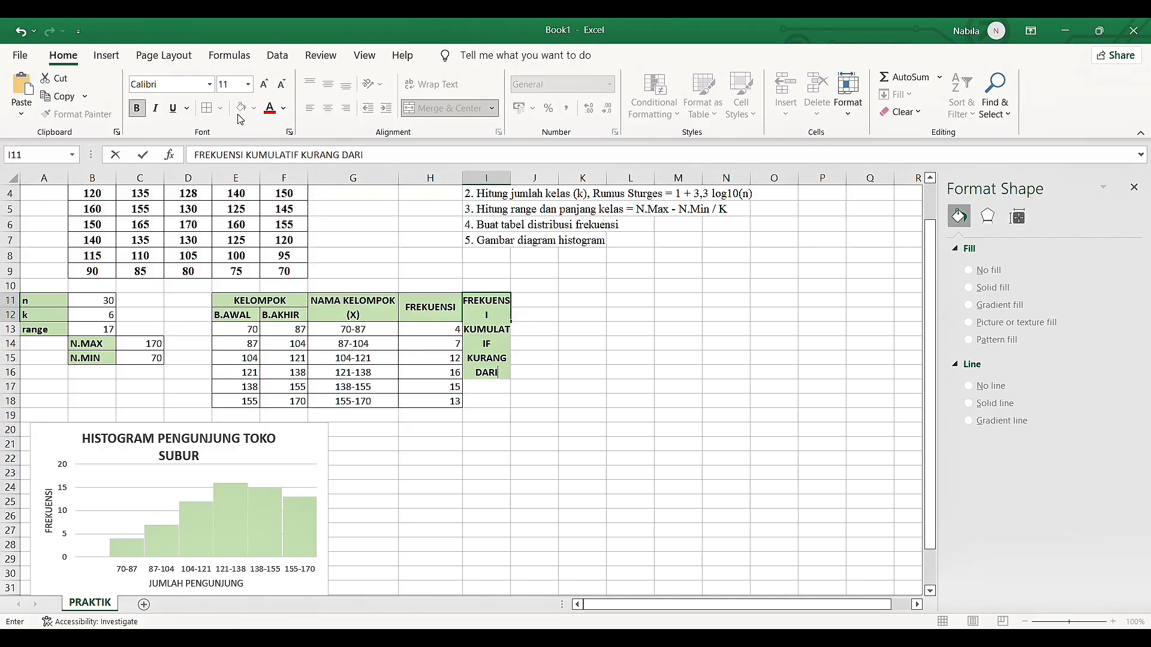
{"action": "key", "text": "Return"}
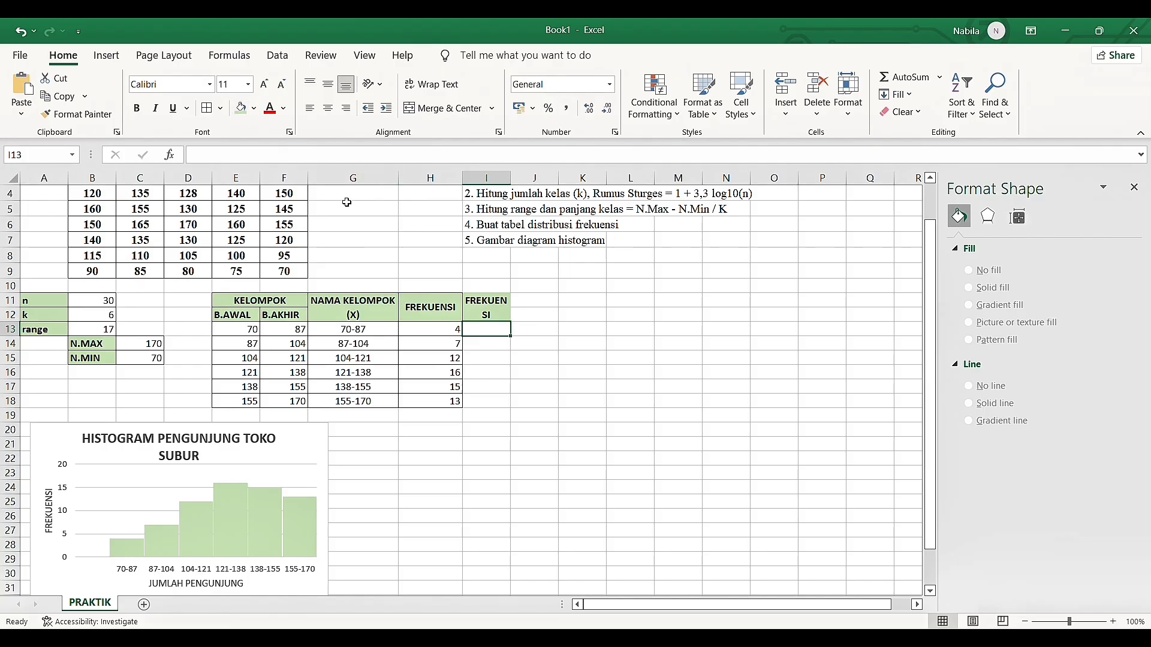
Widen column I so its header fits on two lines and add borders to I11:I18
{"action": "key", "text": "Up"}
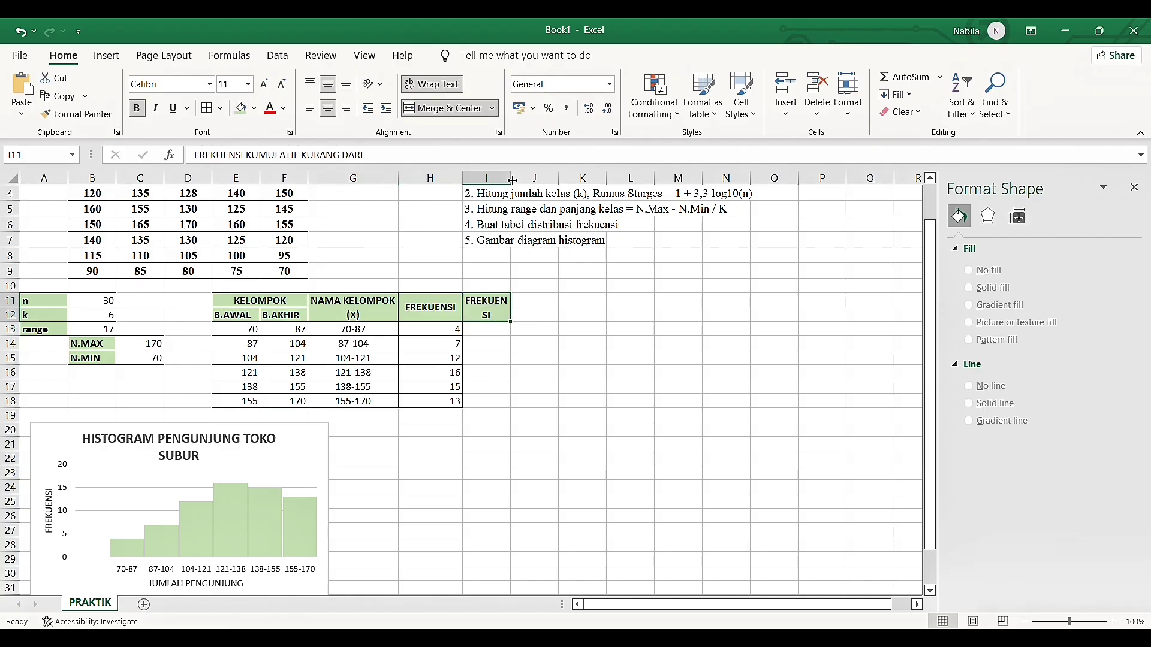
{"action": "left_click_drag", "start_coordinate": [513, 180], "coordinate": [612, 190]}
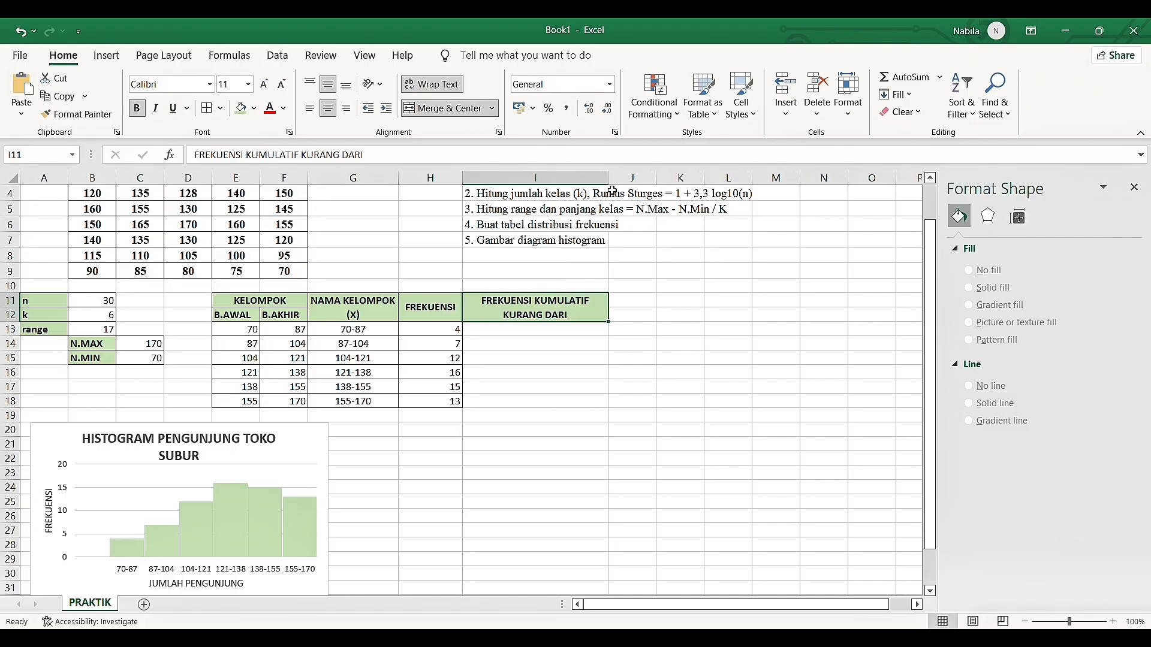
{"action": "left_click", "coordinate": [530, 334]}
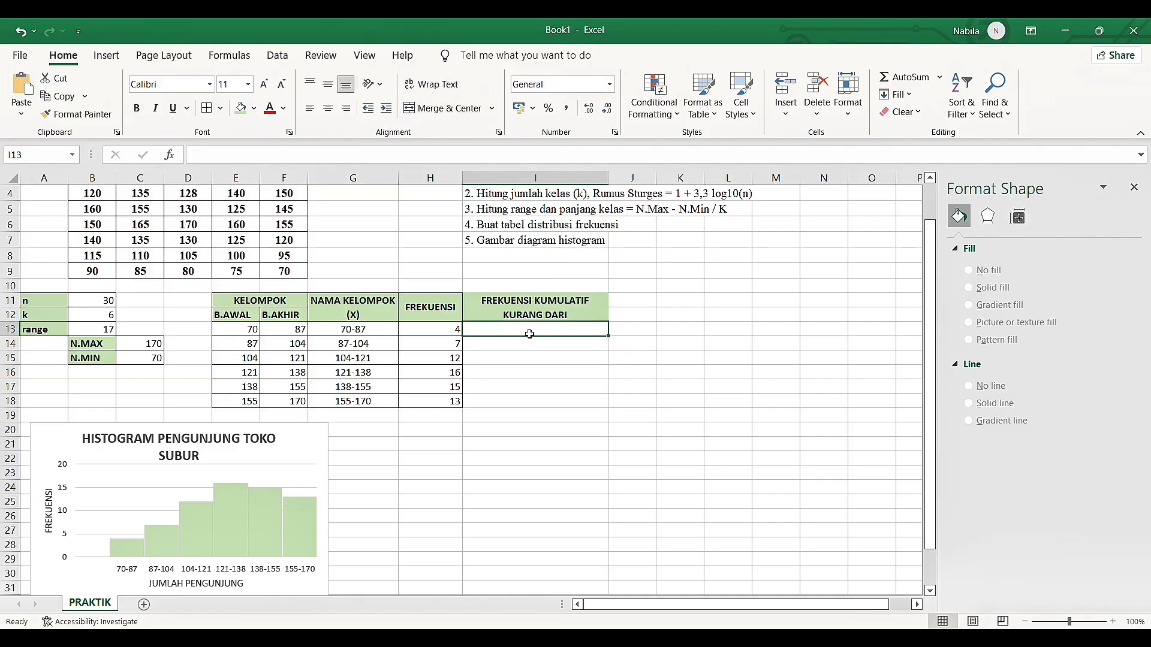
{"action": "left_click_drag", "start_coordinate": [529, 315], "coordinate": [530, 401]}
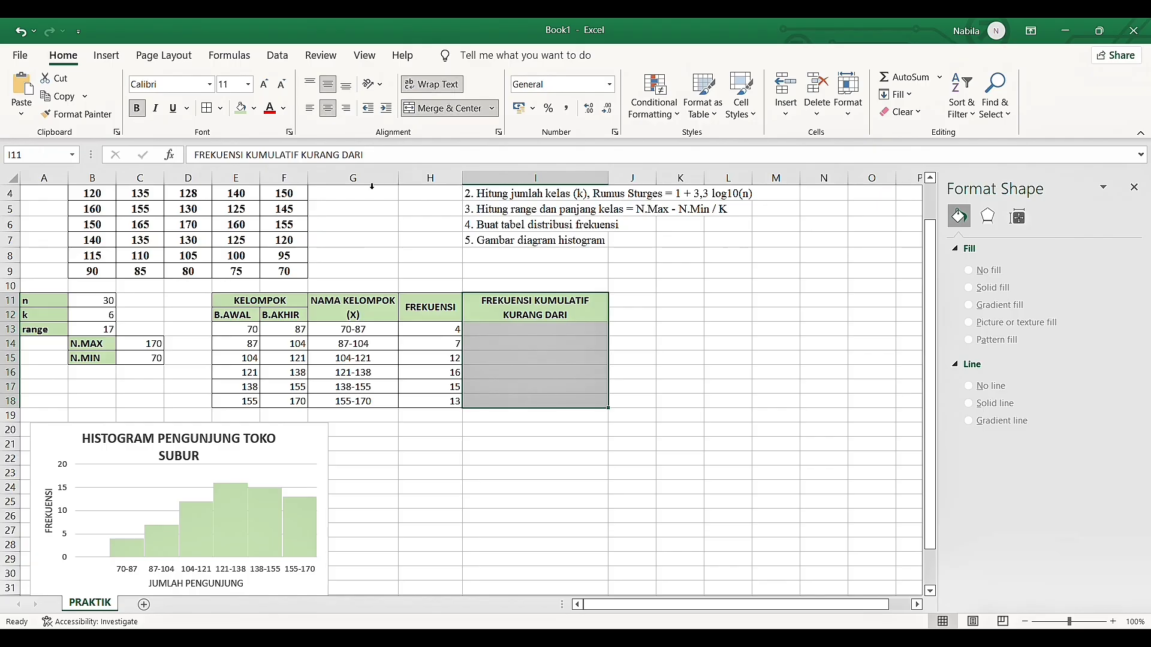
{"action": "left_click", "coordinate": [207, 108]}
Enter =SUM($H$13;H13) in I13 and fill the formula down to I18
{"action": "left_click", "coordinate": [519, 330]}
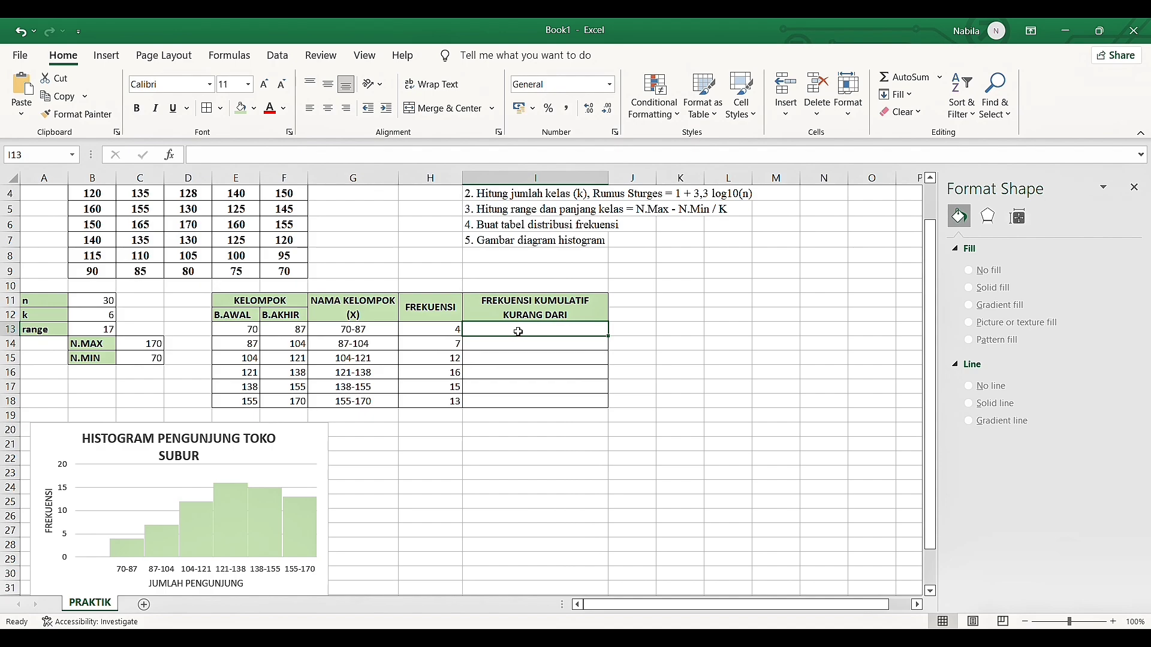
{"action": "type", "text": "="}
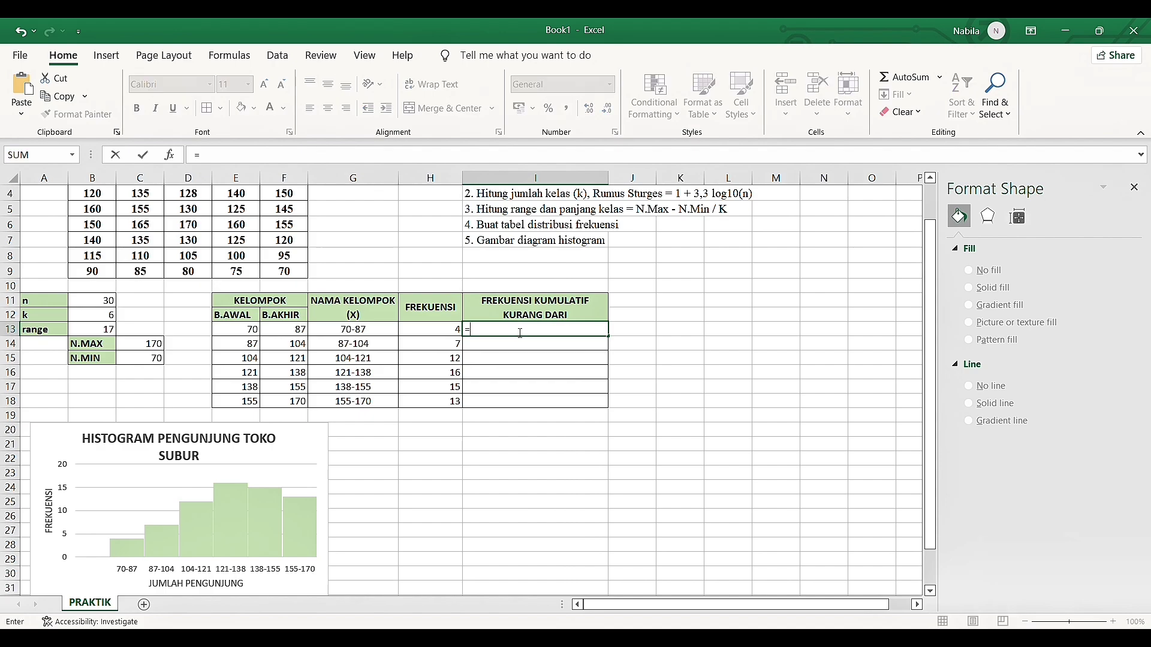
{"action": "type", "text": "SUM("}
{"action": "left_click", "coordinate": [419, 337]}
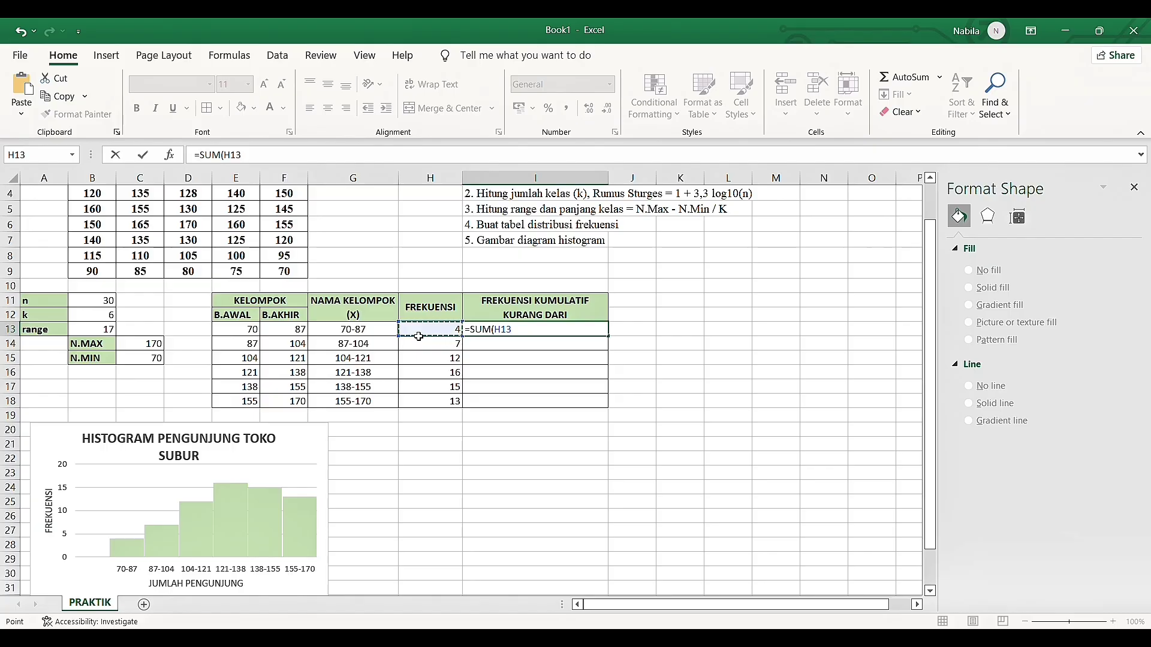
{"action": "key", "text": "F4"}
{"action": "type", "text": ";"}
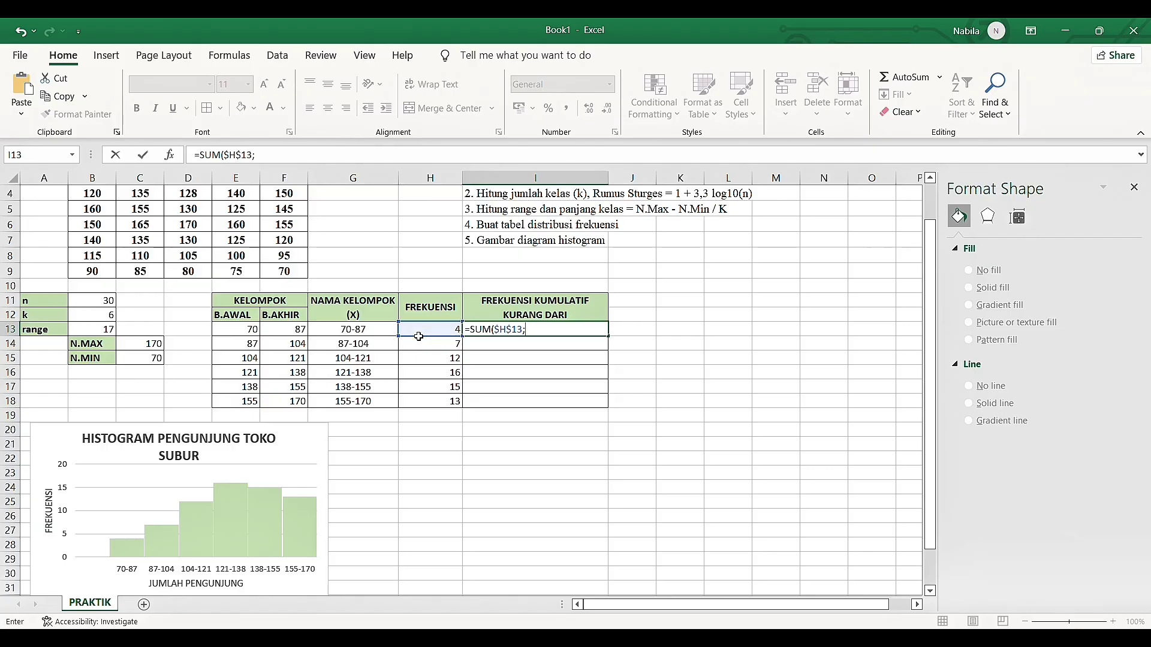
{"action": "left_click", "coordinate": [426, 331]}
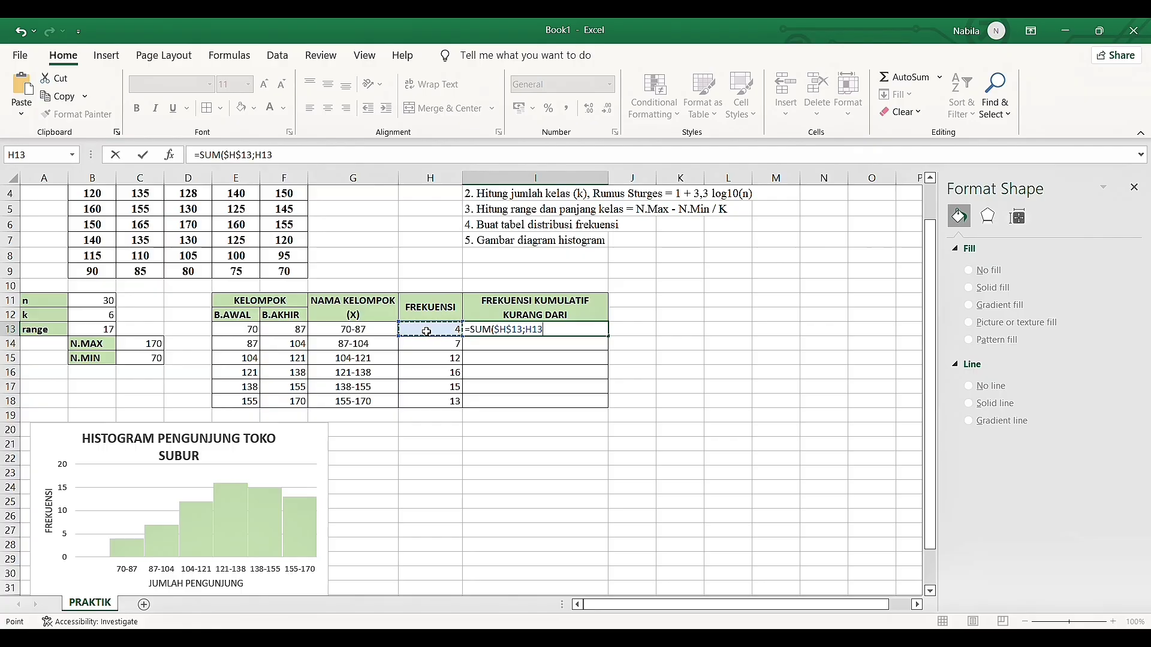
{"action": "type", "text": ")"}
{"action": "key", "text": "Return"}
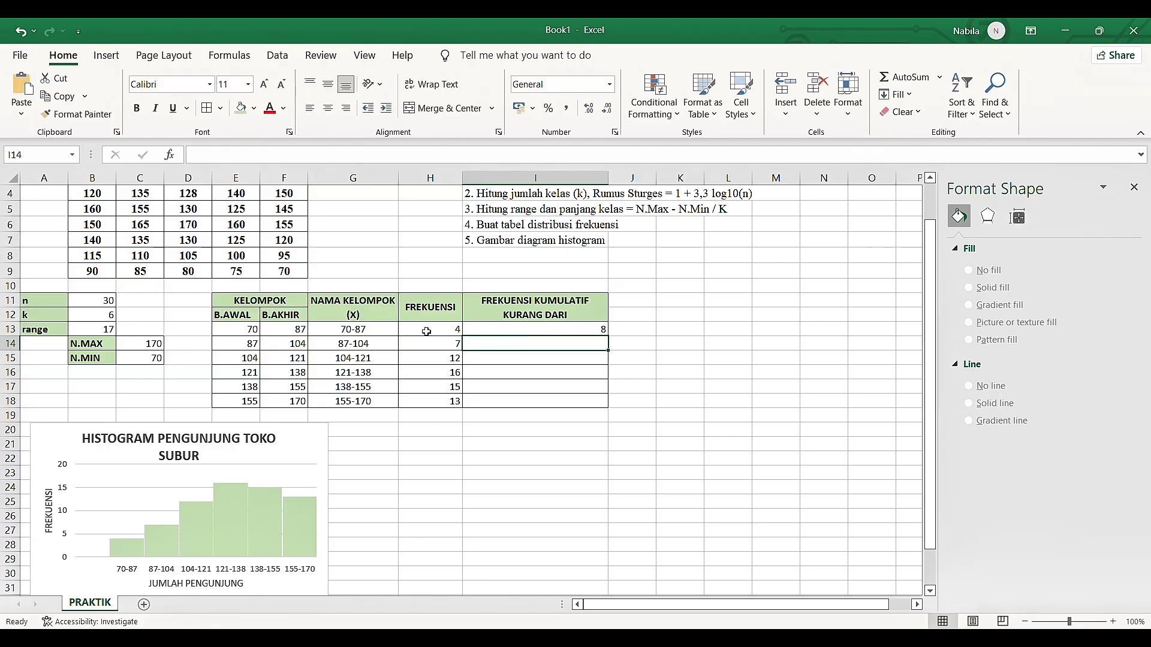
{"action": "left_click", "coordinate": [604, 322]}
{"action": "left_click_drag", "start_coordinate": [608, 336], "coordinate": [614, 403]}
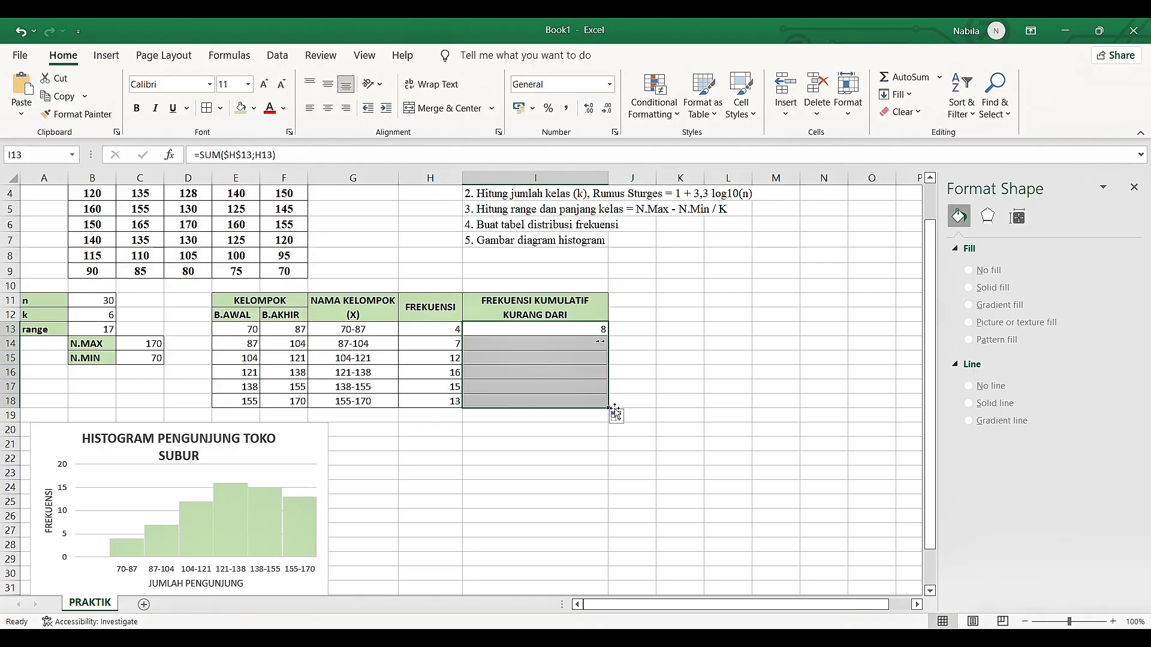
Narrow column I slightly so it fits closely around the FREKUENSI KUMULATIF KURANG DARI header
{"action": "left_click", "coordinate": [601, 181]}
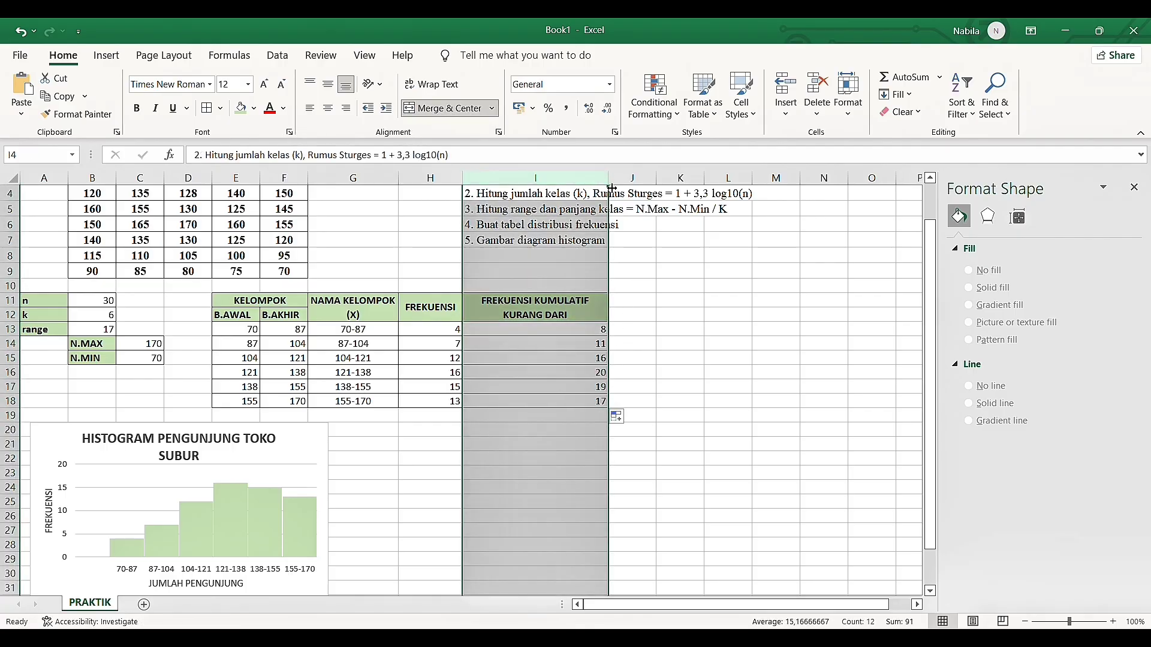
{"action": "left_click_drag", "start_coordinate": [610, 188], "coordinate": [593, 188]}
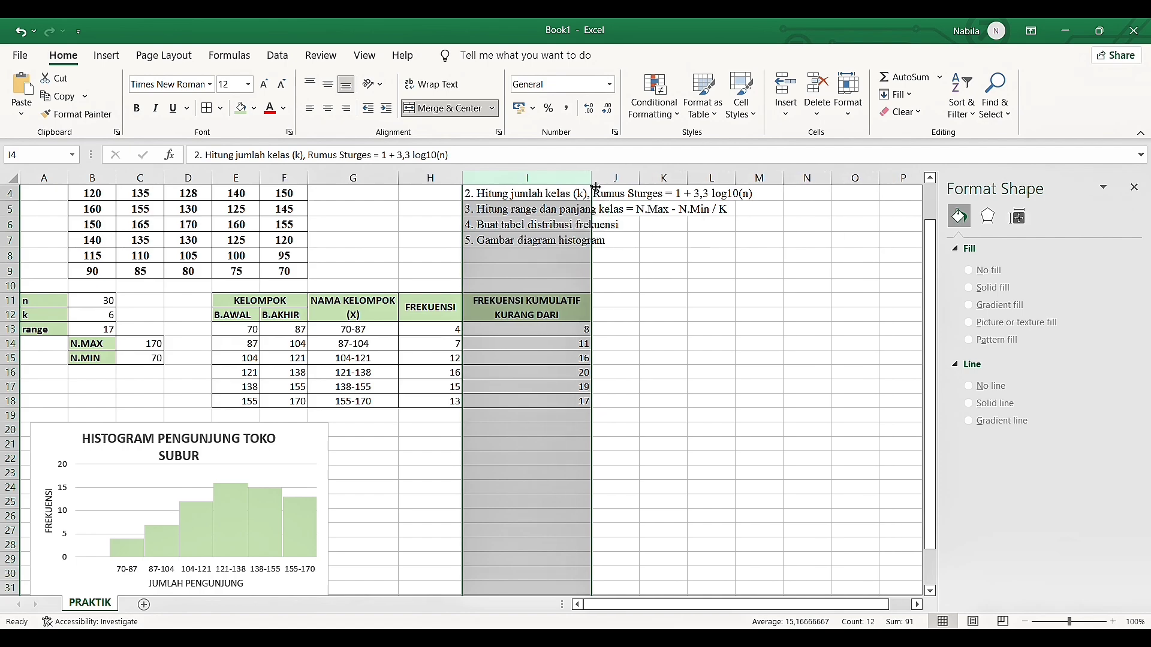
{"action": "left_click_drag", "start_coordinate": [596, 188], "coordinate": [590, 187]}
Merge and center cells J11:J12, wrap and middle-align their text, and apply the light green header fill
{"action": "left_click", "coordinate": [620, 304]}
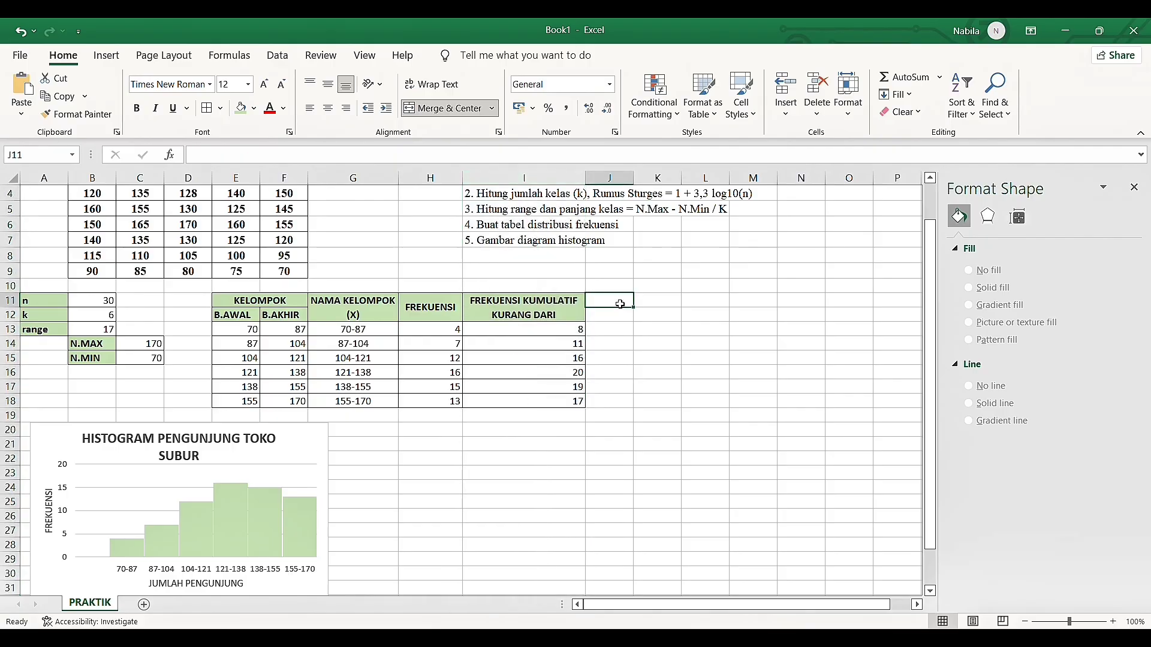
{"action": "left_click_drag", "start_coordinate": [619, 303], "coordinate": [619, 318]}
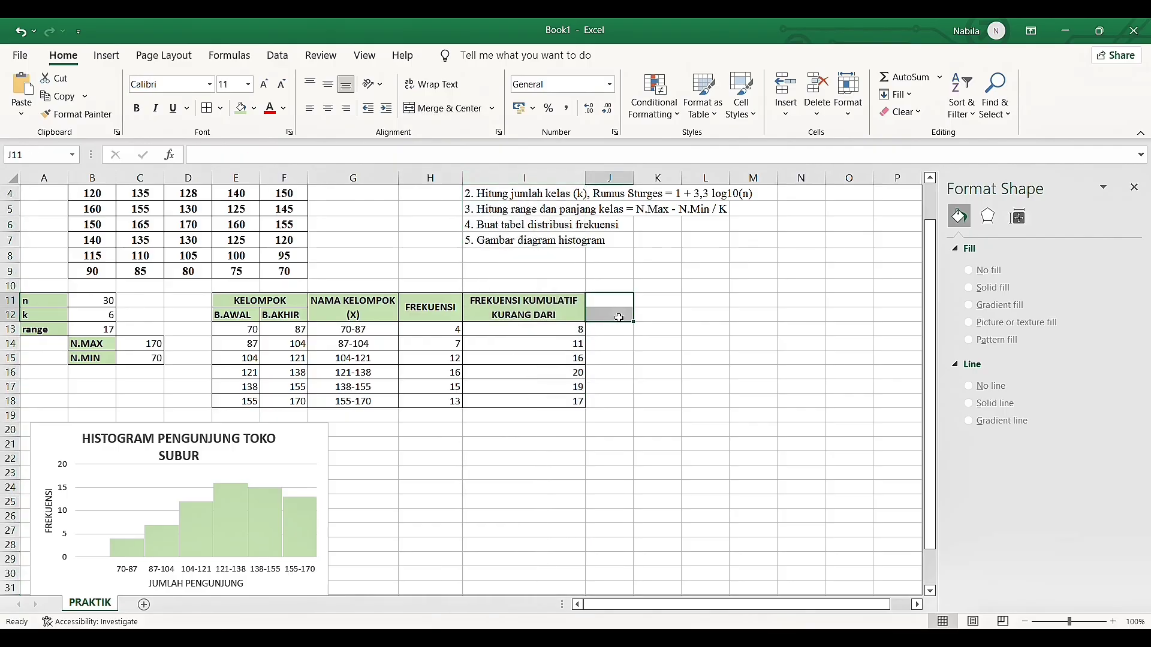
{"action": "left_click", "coordinate": [429, 107]}
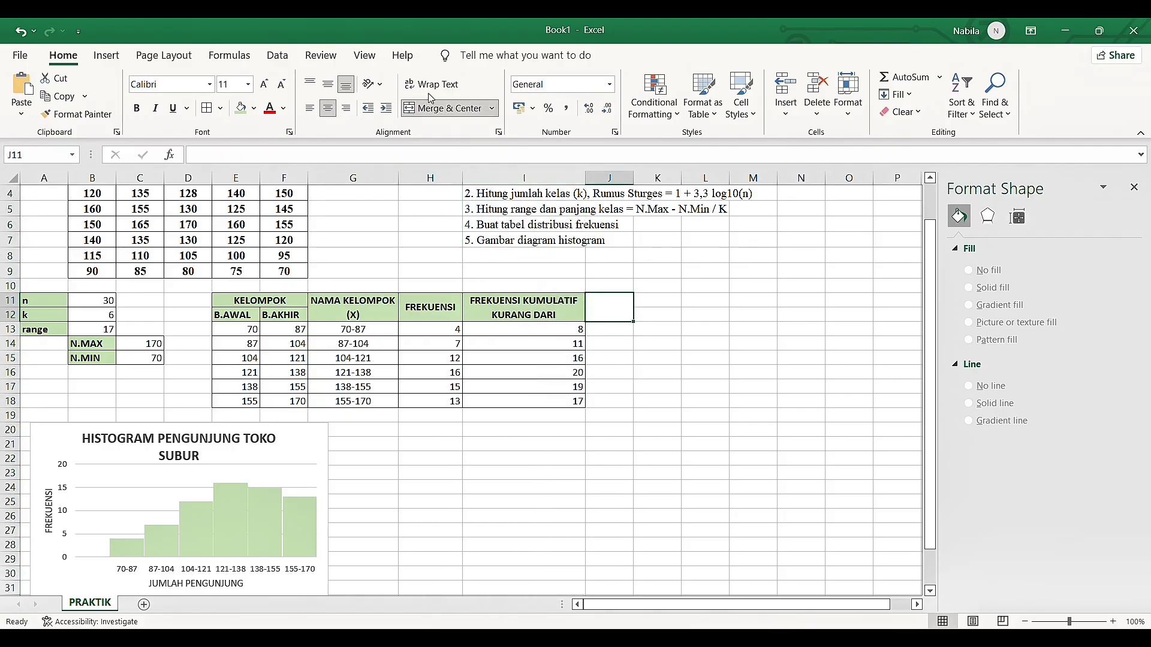
{"action": "left_click", "coordinate": [432, 85]}
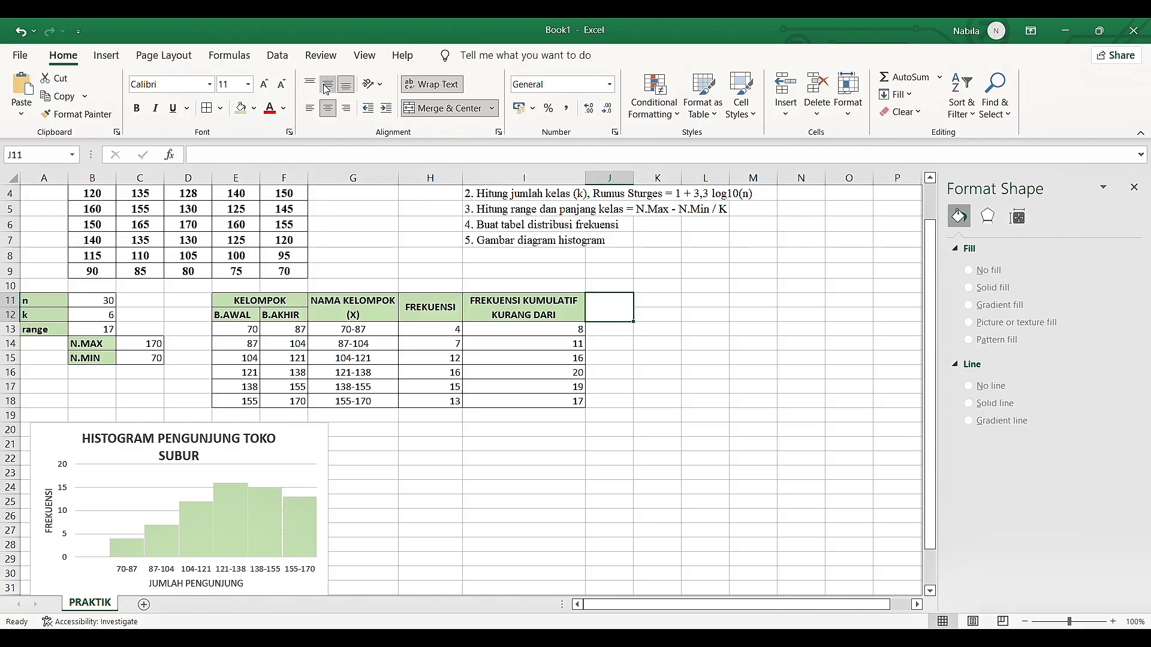
{"action": "left_click", "coordinate": [327, 88]}
{"action": "left_click", "coordinate": [243, 112]}
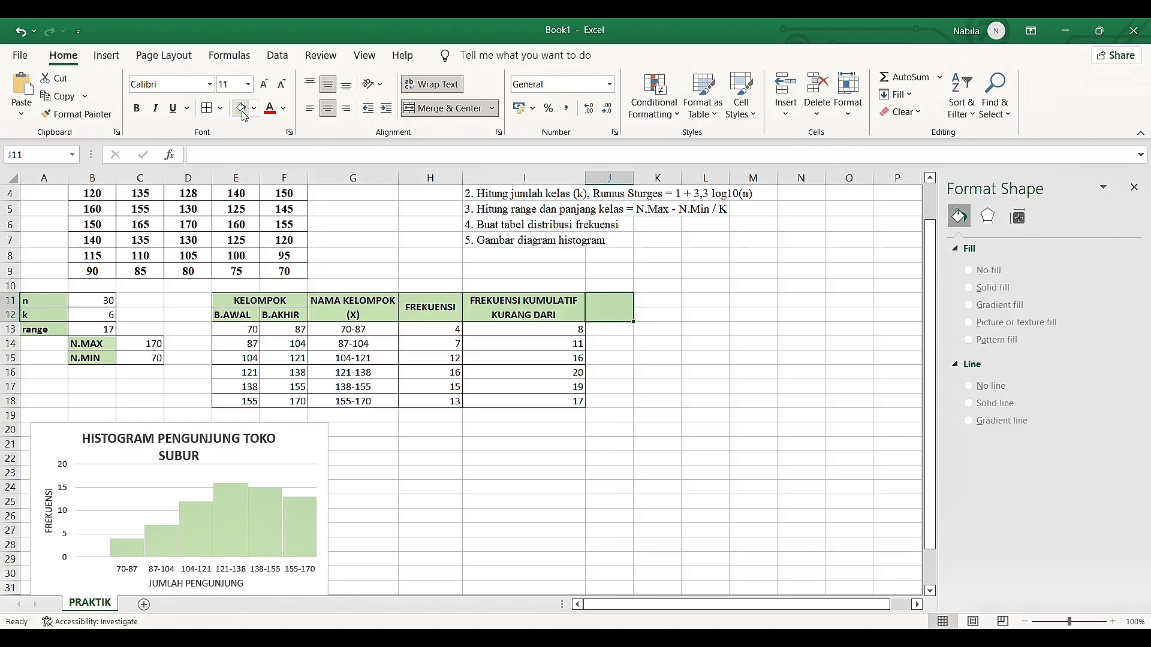
Enter the bold header FREKUENSI KUMULATIF LEBIH DARI in the merged cell J11
{"action": "double_click", "coordinate": [607, 309]}
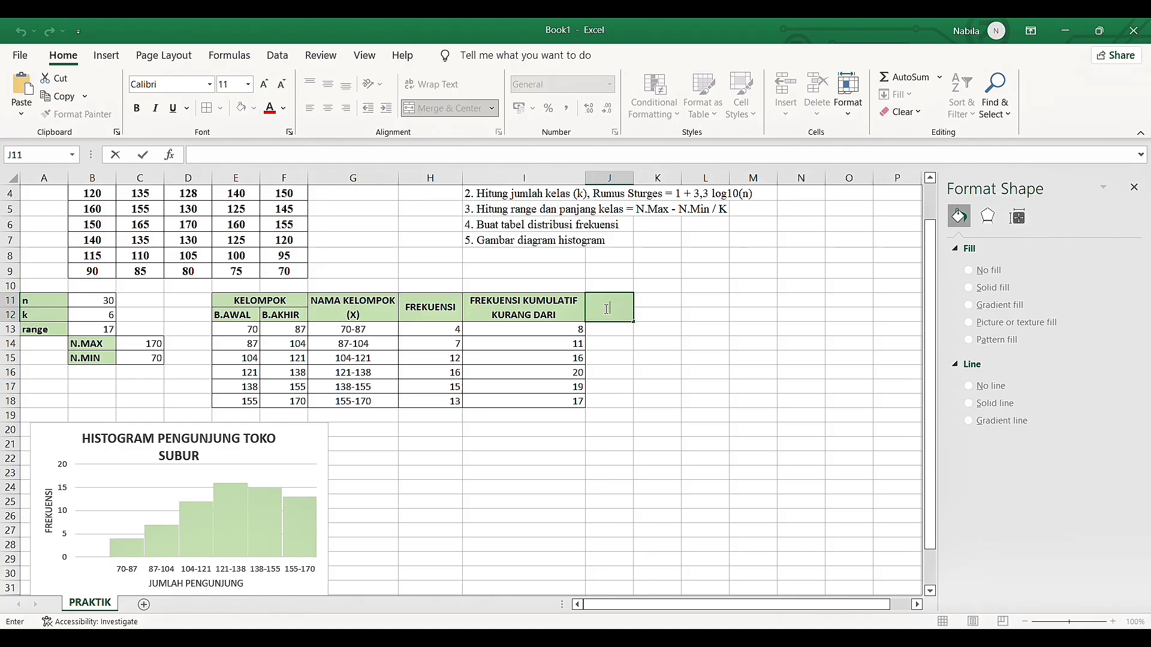
{"action": "type", "text": "FREKU"}
{"action": "key", "text": "BackSpace"}
{"action": "key", "text": "BackSpace"}
{"action": "key", "text": "BackSpace"}
{"action": "key", "text": "BackSpace"}
{"action": "key", "text": "BackSpace"}
{"action": "key", "text": "ctrl+b"}
{"action": "type", "text": "FREKUENSI KUMULATI"}
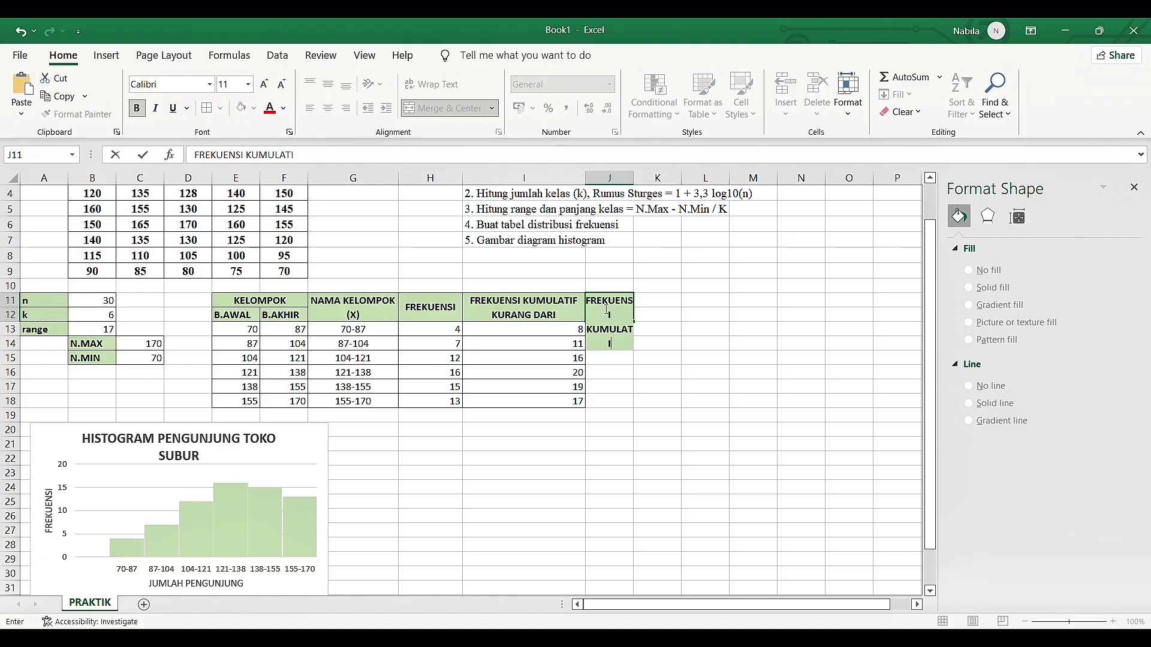
{"action": "type", "text": "F LEBIH DARI"}
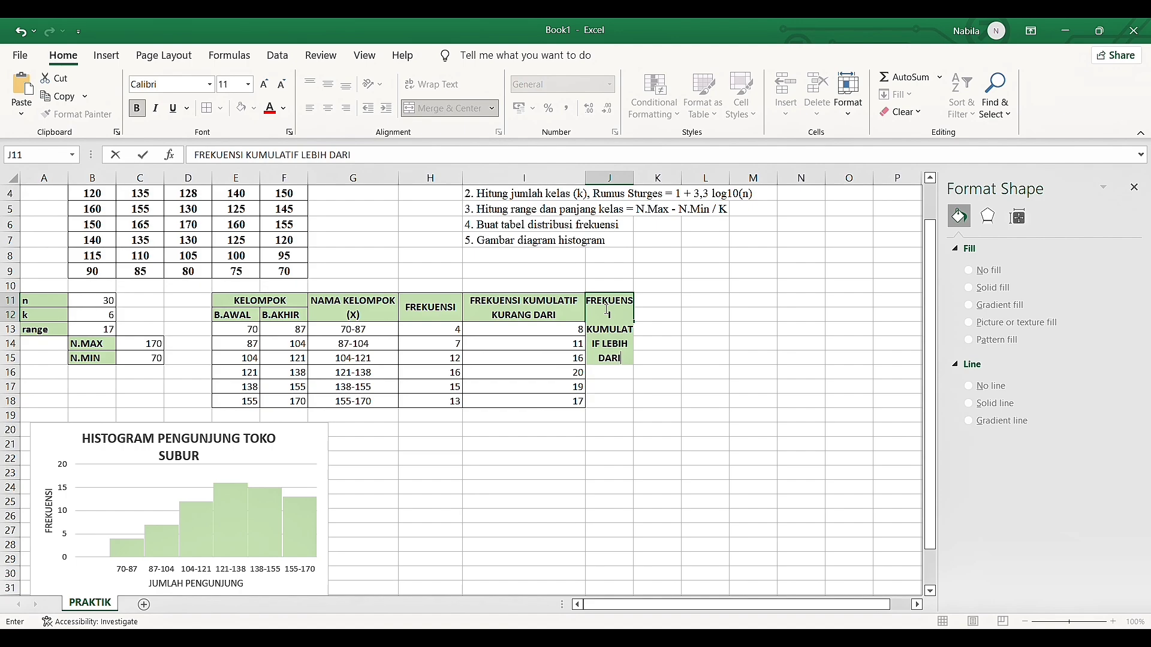
{"action": "key", "text": "Return"}
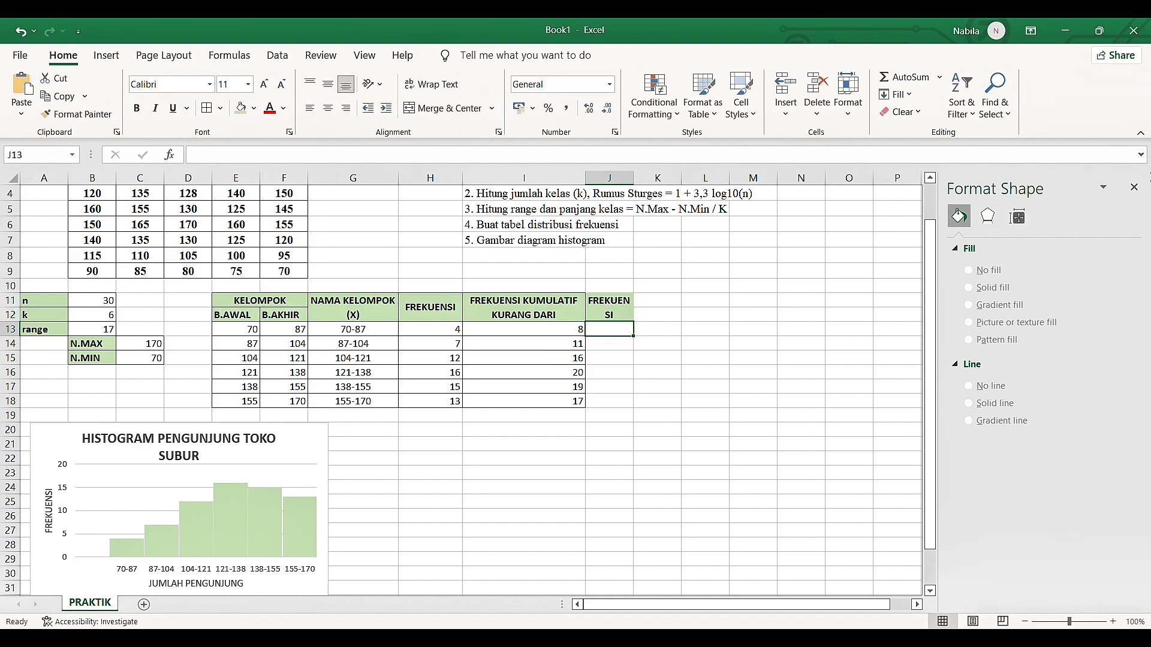
Close the shape formatting pane, widen column J to fit its header on two lines, and add borders to J11:J18
{"action": "left_click", "coordinate": [1135, 189]}
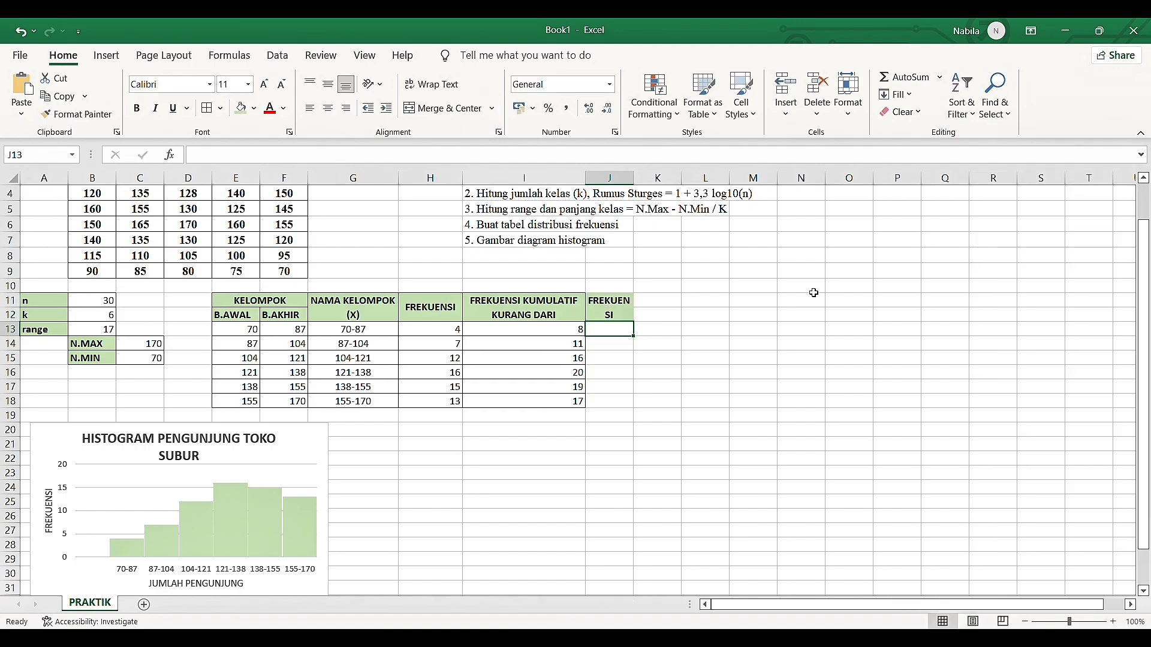
{"action": "left_click", "coordinate": [607, 308]}
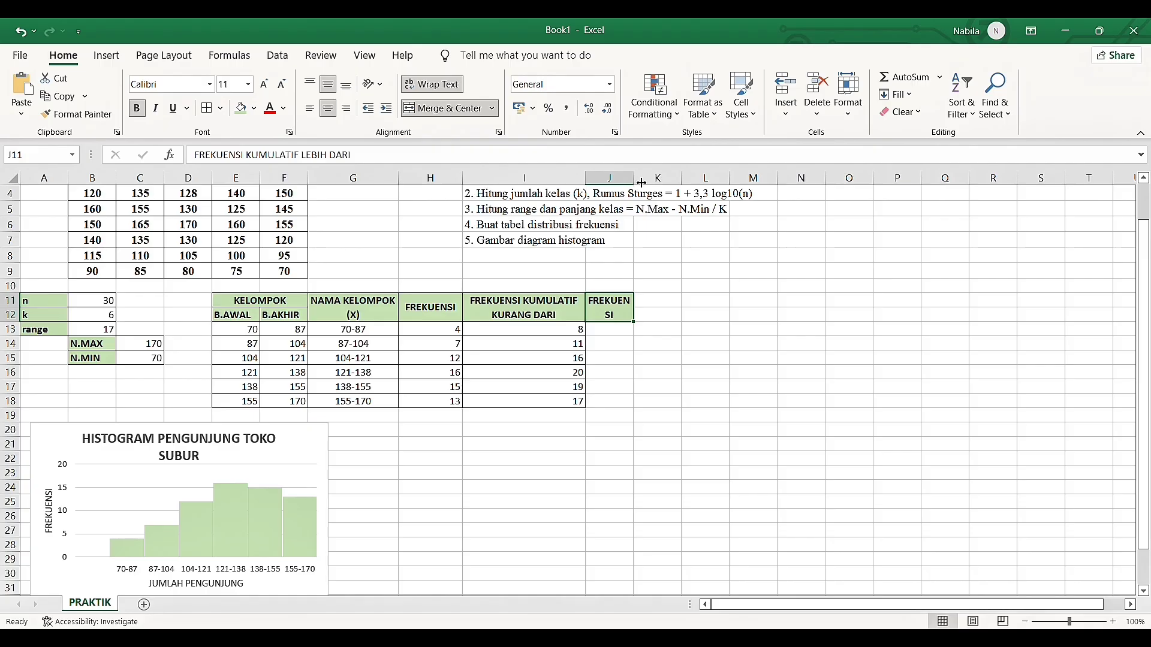
{"action": "left_click_drag", "start_coordinate": [644, 184], "coordinate": [711, 183]}
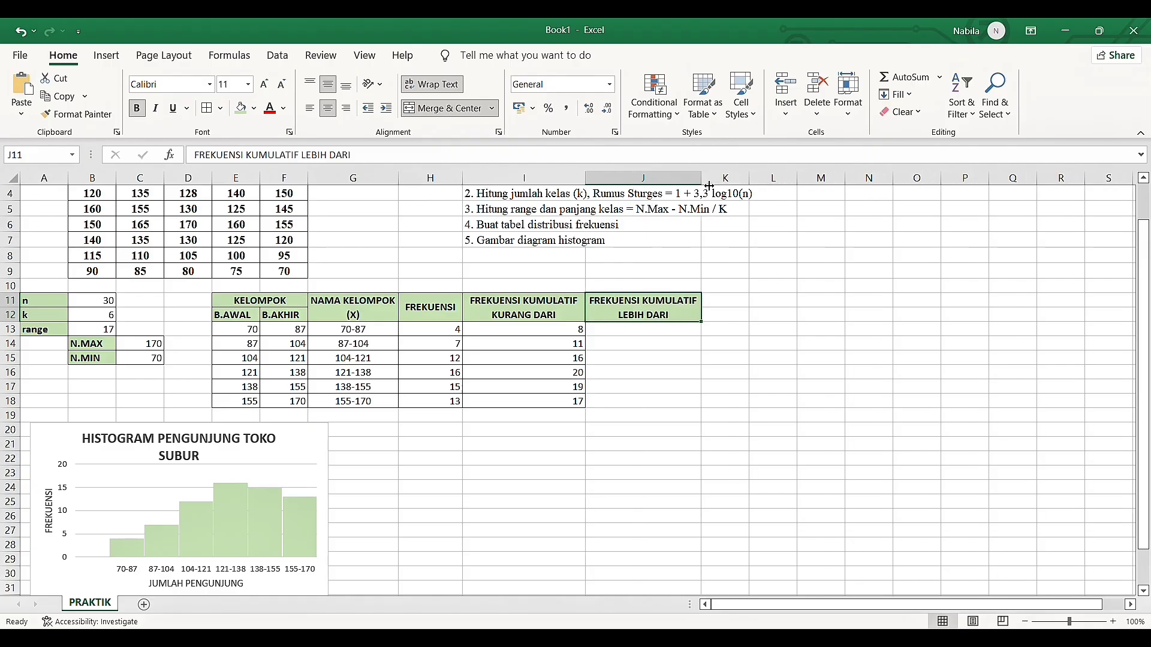
{"action": "left_click_drag", "start_coordinate": [663, 308], "coordinate": [642, 406]}
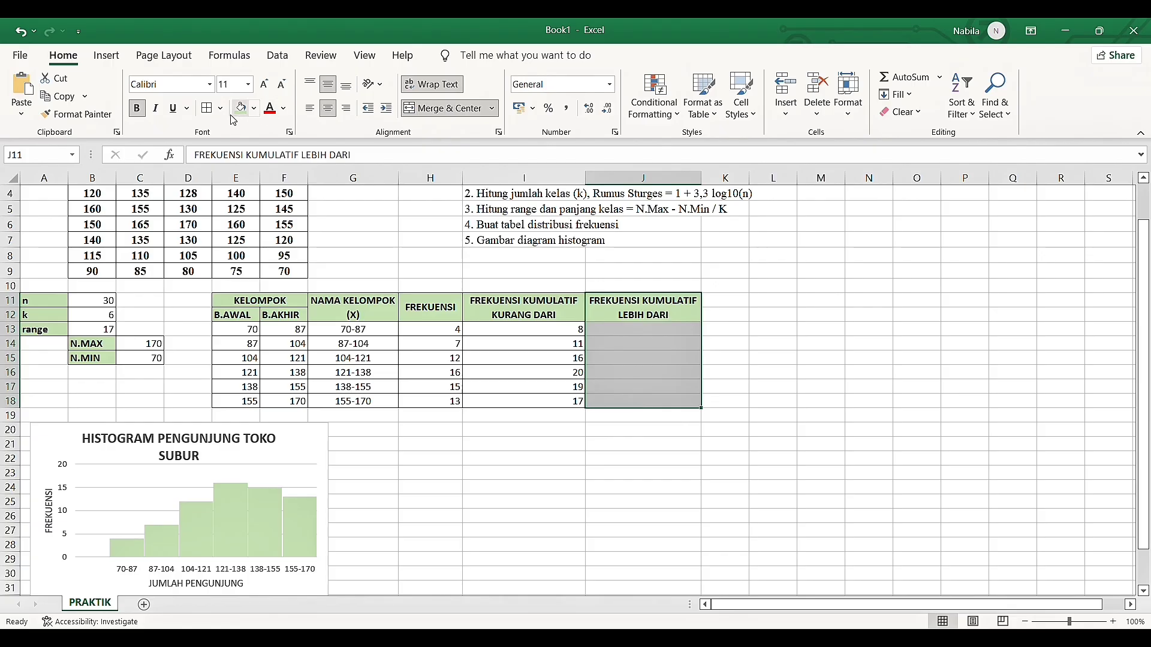
Enter the formula =SUM(H13;H13:H18) in J13 under FREKUENSI KUMULATIF LEBIH DARI
{"action": "left_click", "coordinate": [668, 336]}
{"action": "type", "text": "="}
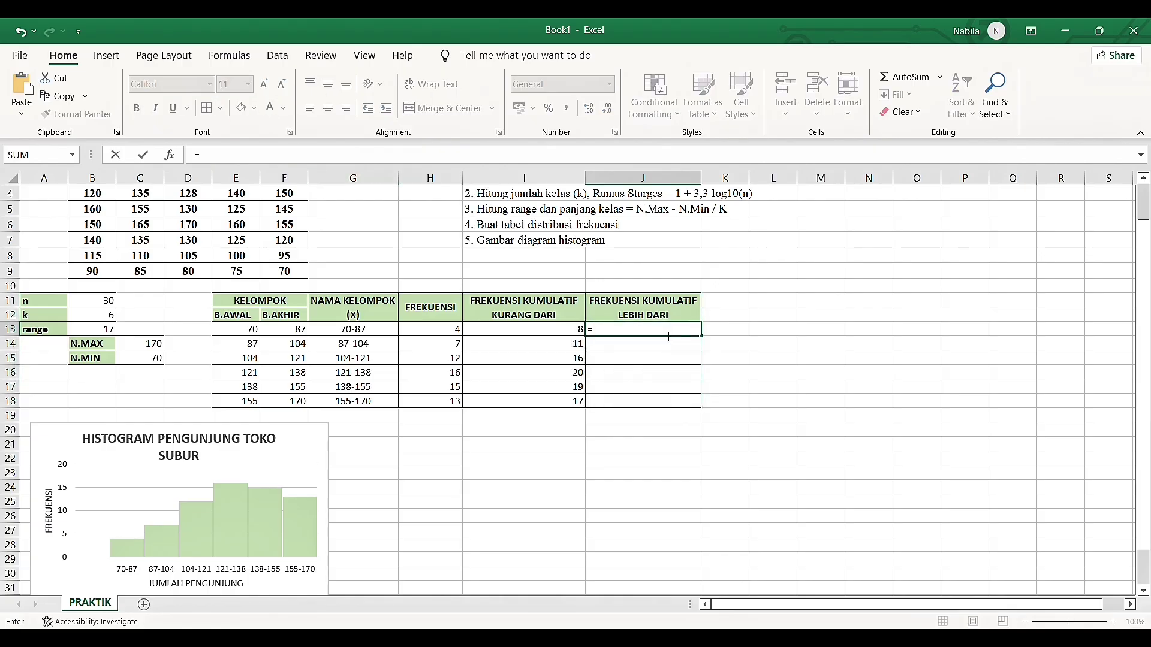
{"action": "type", "text": "SUM("}
{"action": "left_click", "coordinate": [460, 330]}
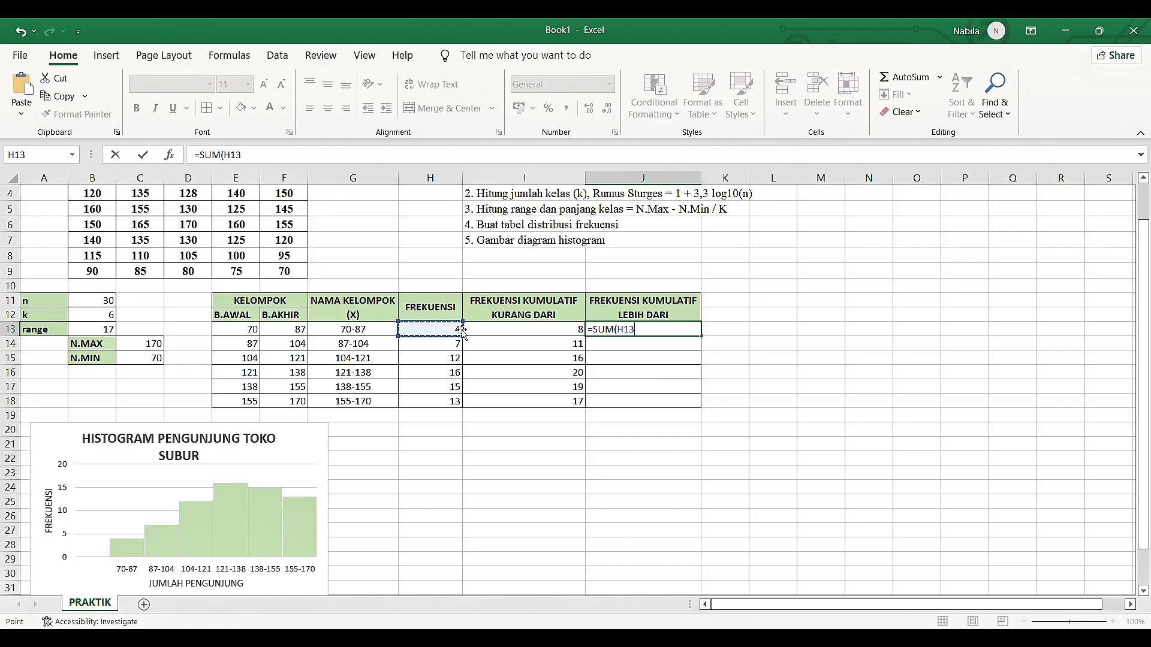
{"action": "type", "text": ";"}
{"action": "left_click_drag", "start_coordinate": [463, 333], "coordinate": [457, 405]}
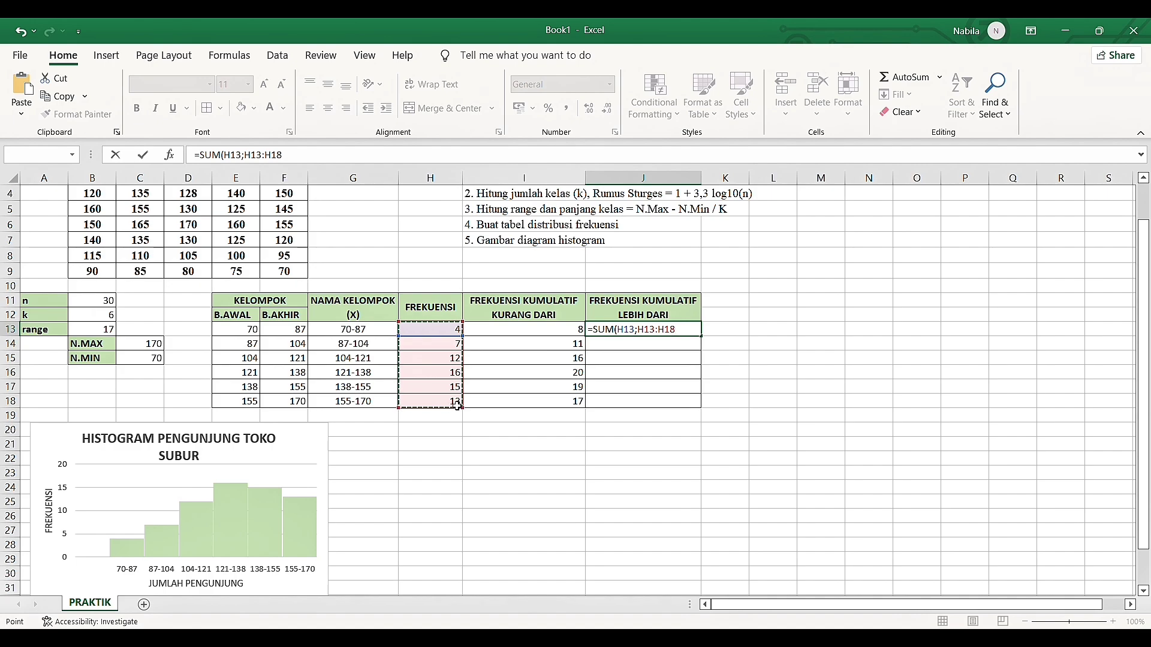
{"action": "type", "text": ")"}
{"action": "key", "text": "Return"}
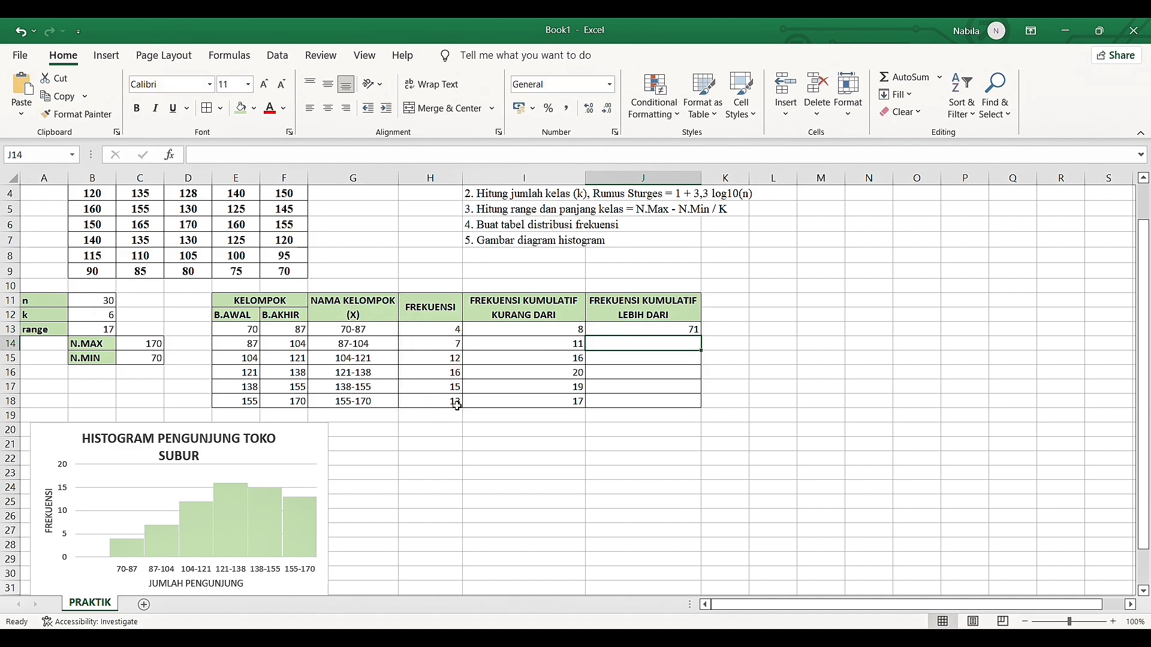
Fill the more-than cumulative formula from J13 down to J18
{"action": "left_click", "coordinate": [643, 335]}
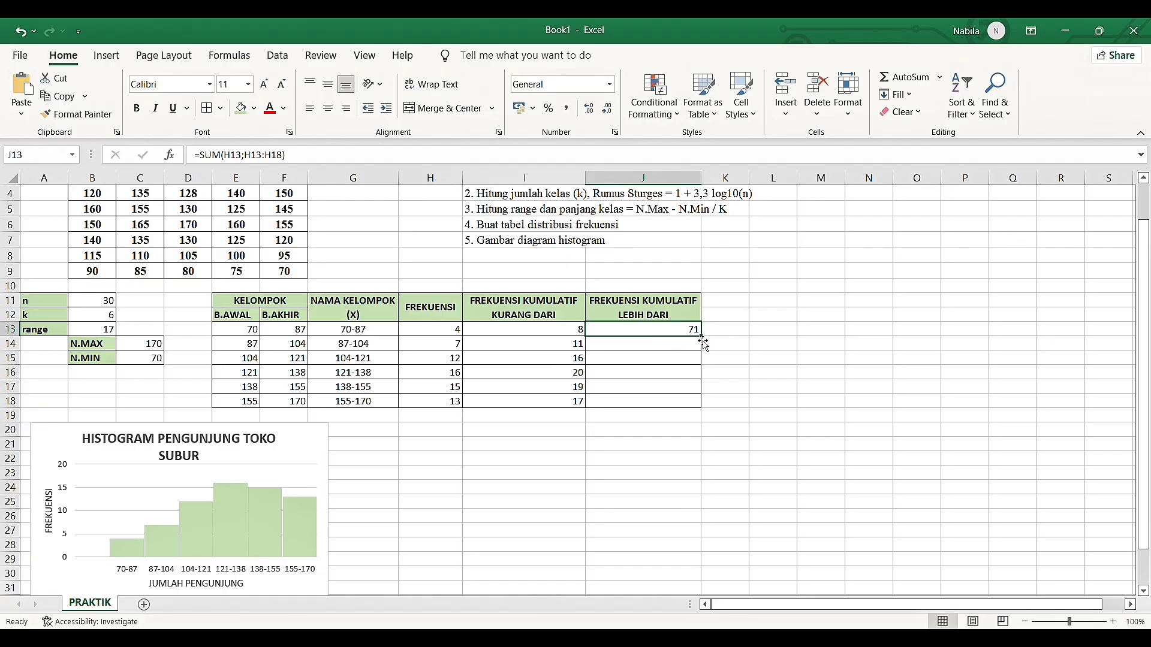
{"action": "left_click_drag", "start_coordinate": [699, 340], "coordinate": [701, 406]}
{"action": "left_click", "coordinate": [730, 408]}
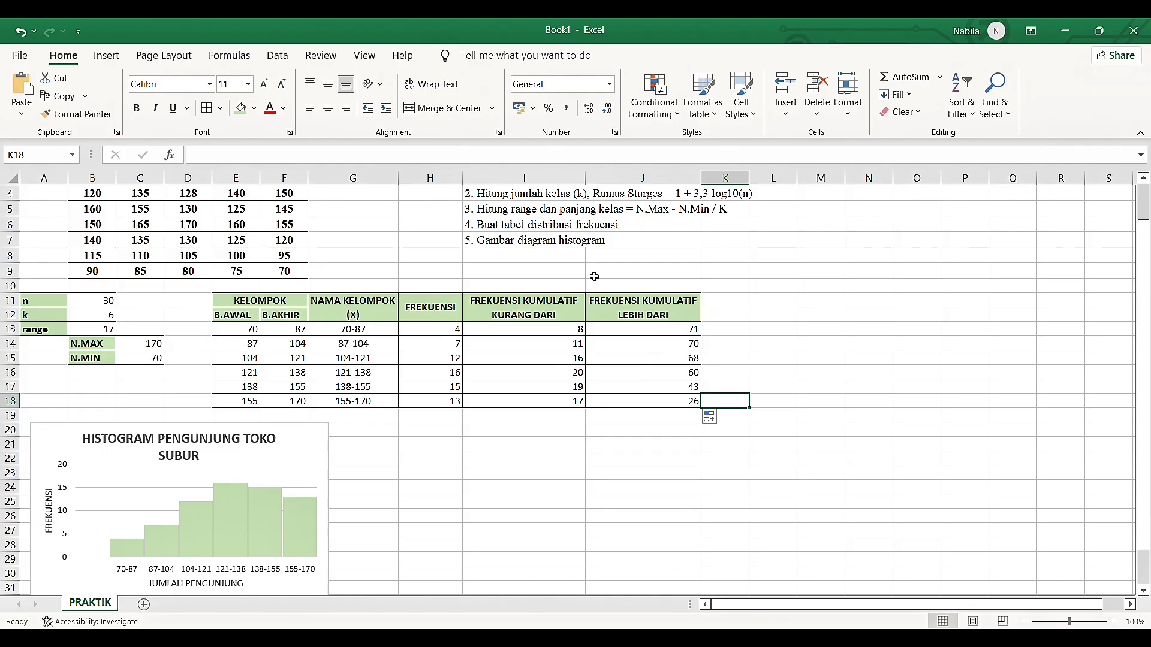
Insert a narrow column before FREKUENSI KUMULATIF LEBIH DARI, with J11:J12 merged and centered and the header > entered
{"action": "left_click", "coordinate": [630, 180]}
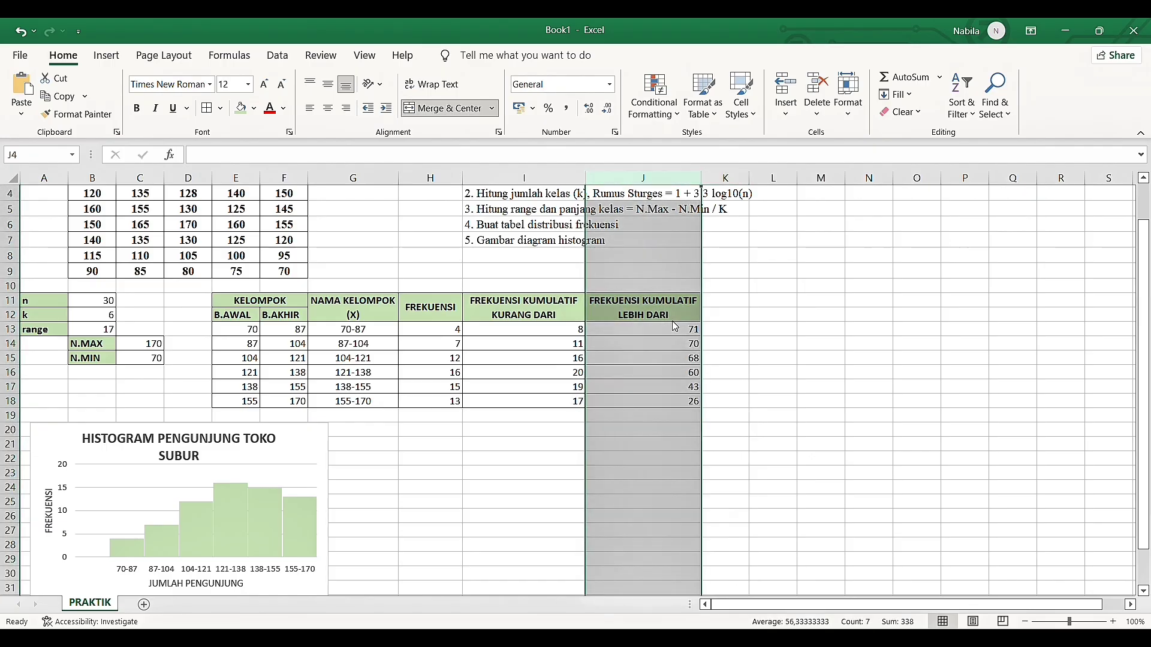
{"action": "key", "text": "ctrl+plus"}
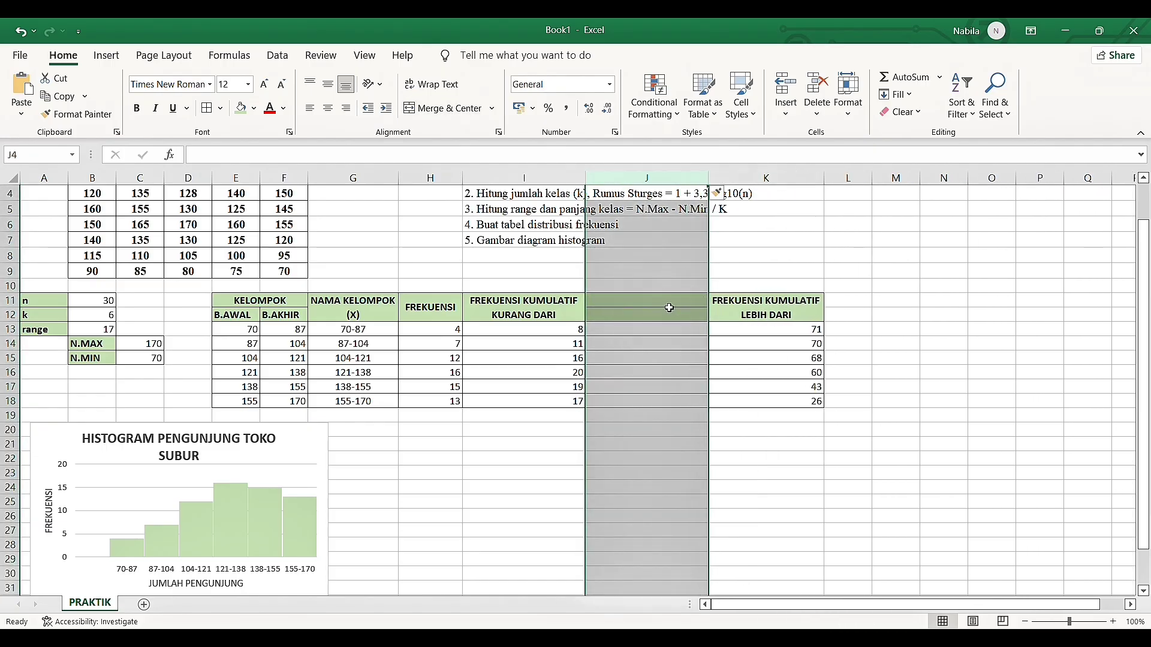
{"action": "left_click", "coordinate": [669, 305]}
{"action": "left_click_drag", "start_coordinate": [668, 306], "coordinate": [670, 316]}
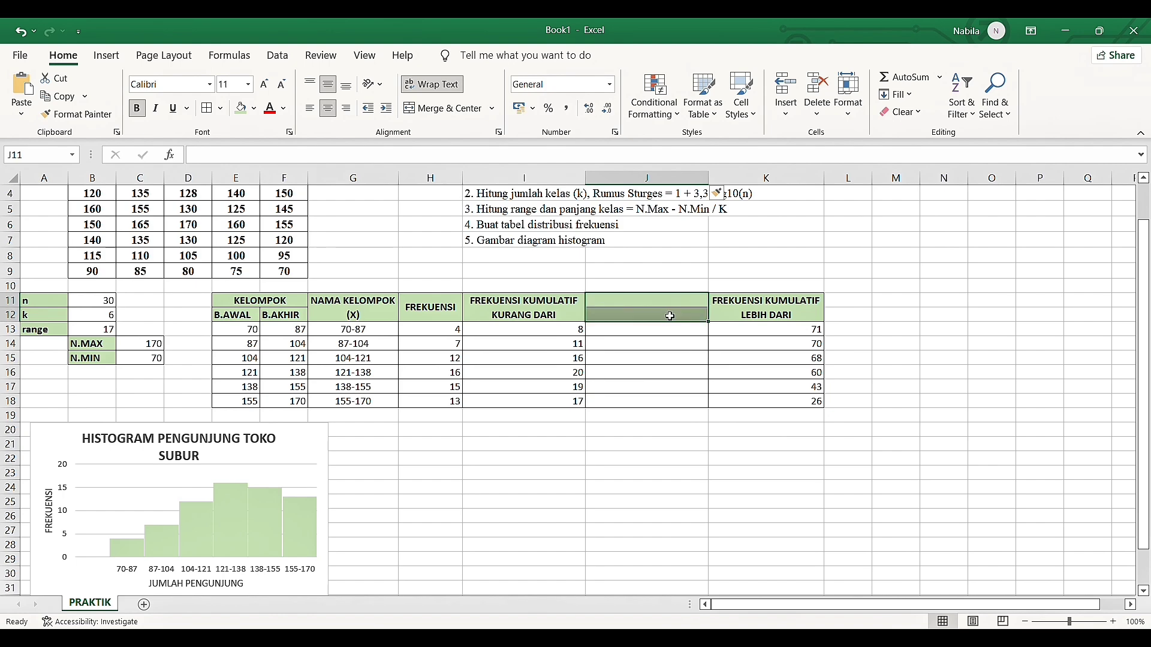
{"action": "left_click", "coordinate": [429, 111]}
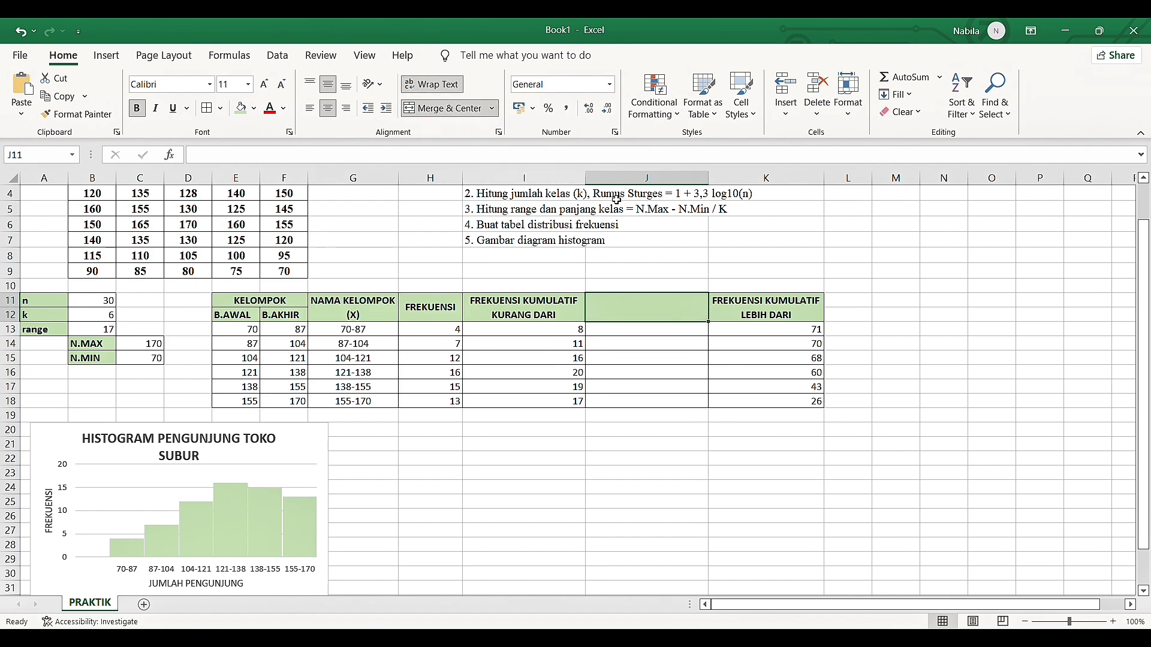
{"action": "left_click_drag", "start_coordinate": [700, 178], "coordinate": [647, 178]}
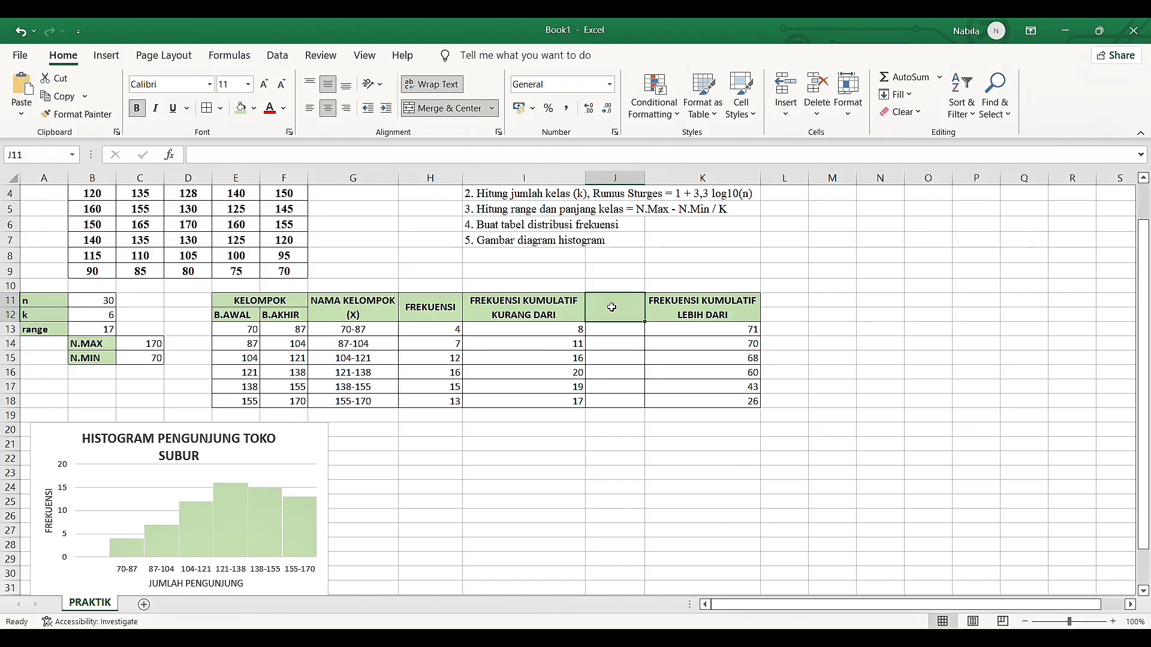
{"action": "type", "text": ">"}
{"action": "key", "text": "Return"}
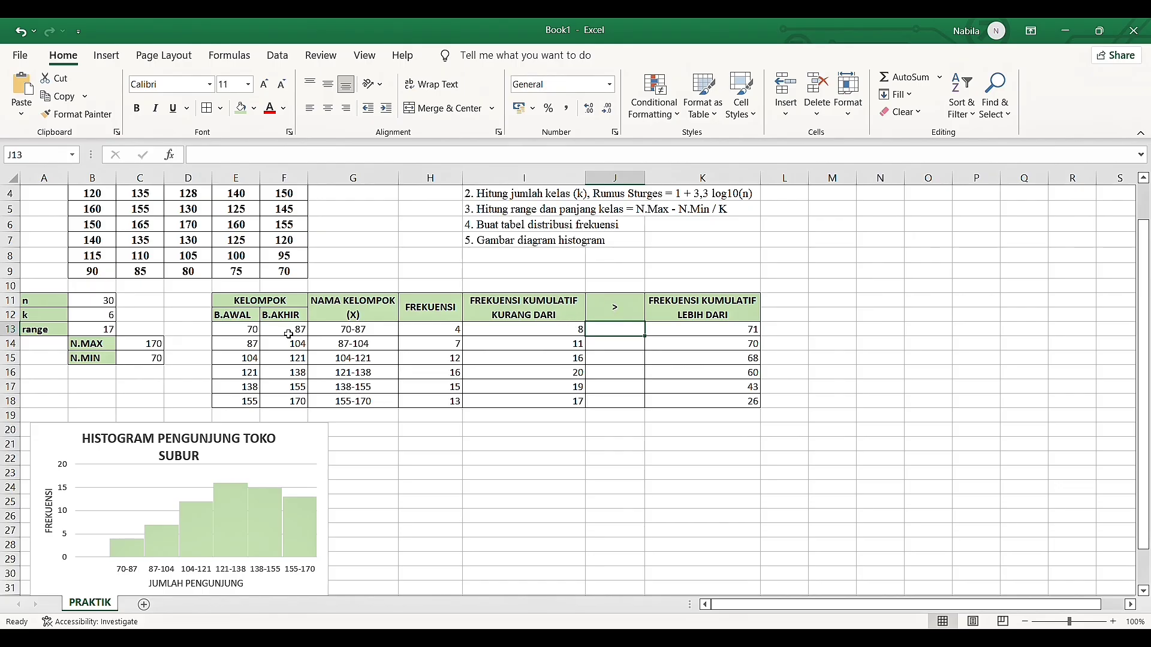
Copy the B.AWAL values in E13:E18 into J13:J18 as plain values
{"action": "left_click_drag", "start_coordinate": [252, 330], "coordinate": [255, 400]}
{"action": "key", "text": "ctrl+c"}
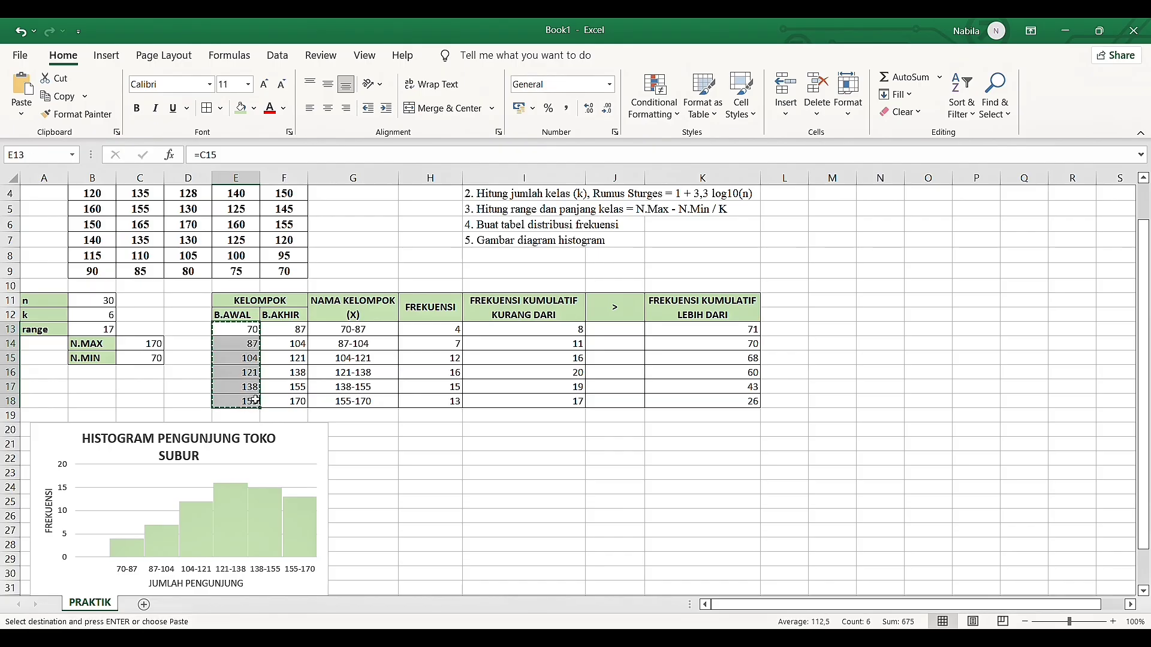
{"action": "left_click", "coordinate": [635, 330]}
{"action": "left_click", "coordinate": [20, 114]}
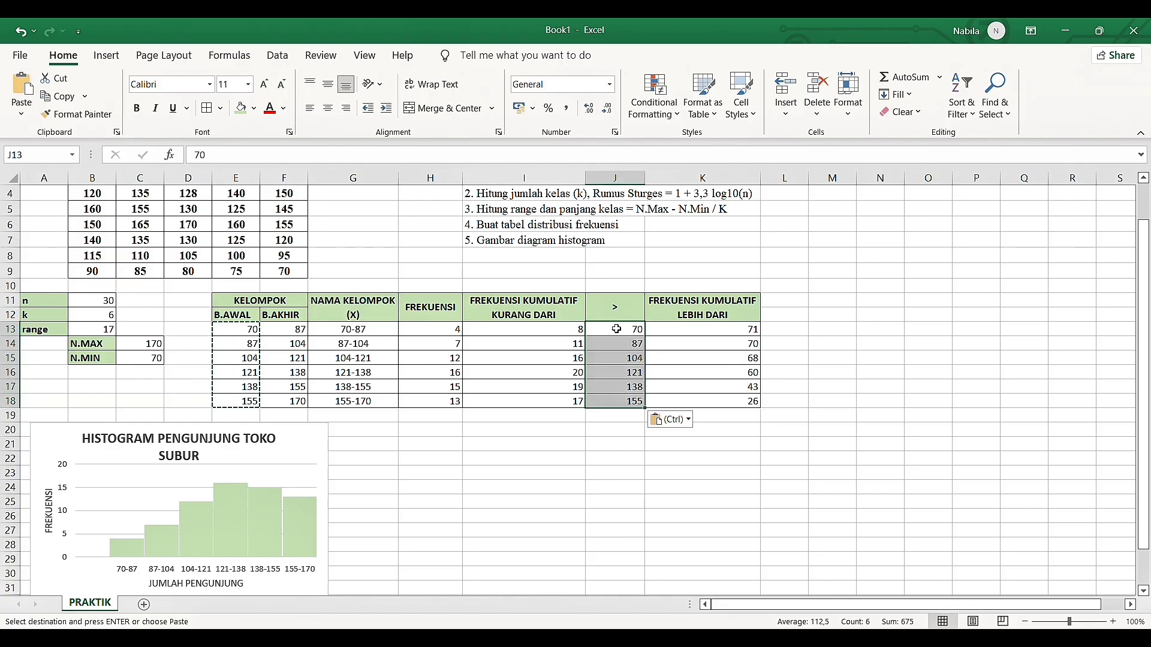
Insert a column before FREKUENSI KUMULATIF KURANG DARI, with I11:I12 merged and centered and the header < entered
{"action": "left_click", "coordinate": [545, 179]}
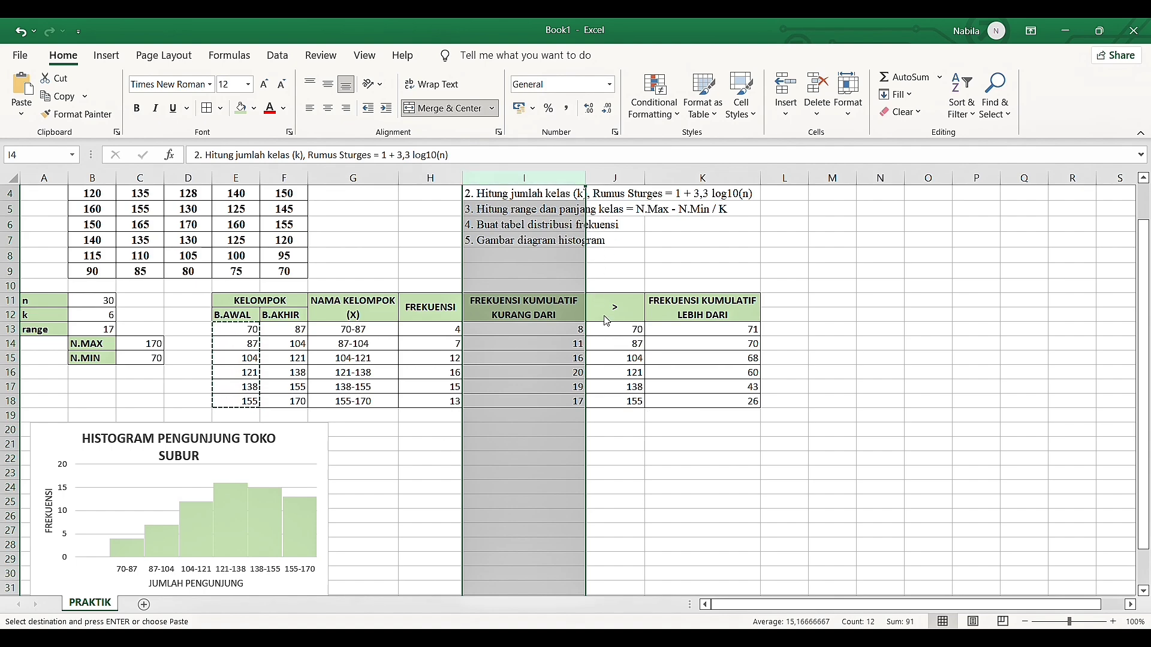
{"action": "key", "text": "ctrl+shift+plus"}
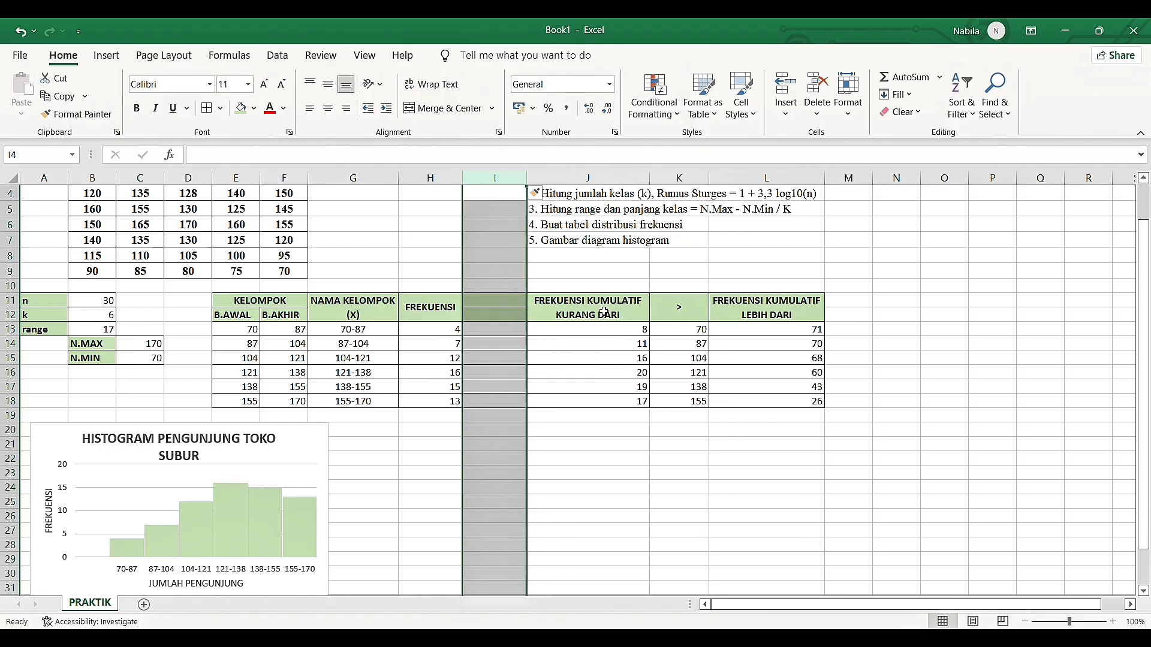
{"action": "left_click", "coordinate": [516, 307]}
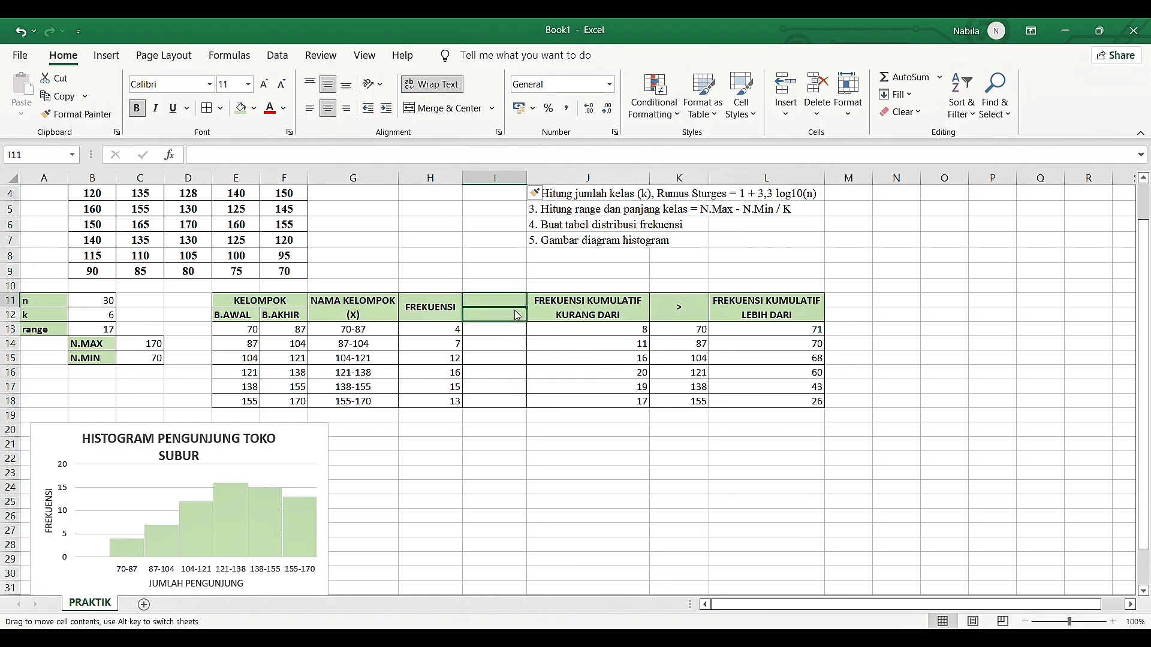
{"action": "left_click_drag", "start_coordinate": [516, 304], "coordinate": [515, 314]}
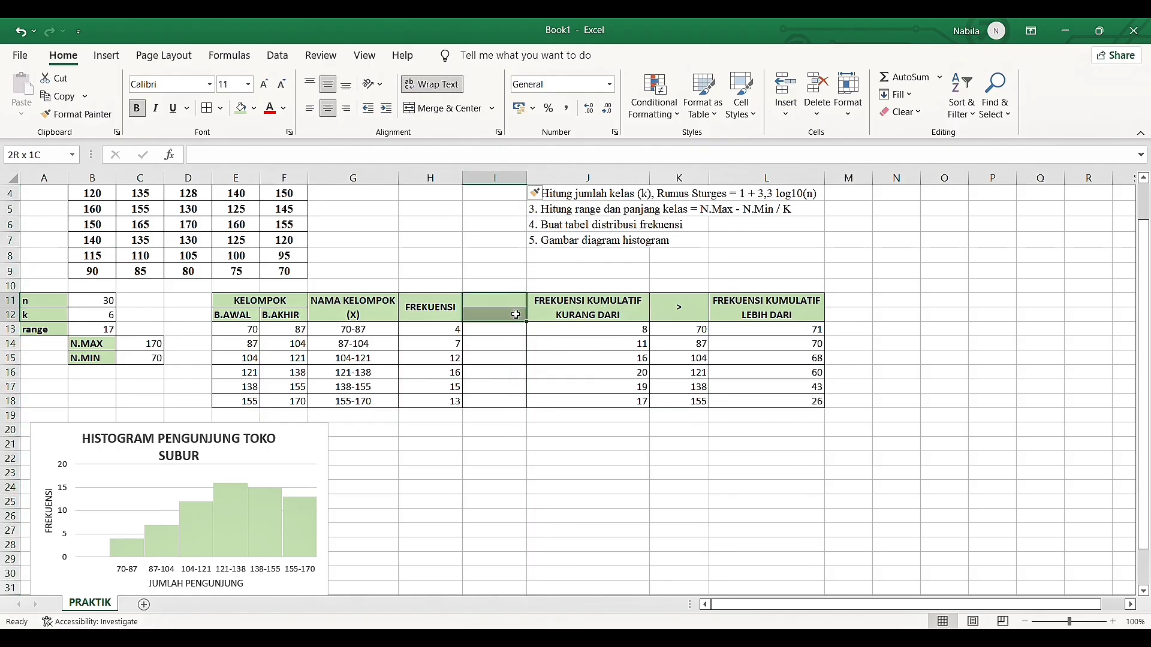
{"action": "left_click", "coordinate": [450, 110]}
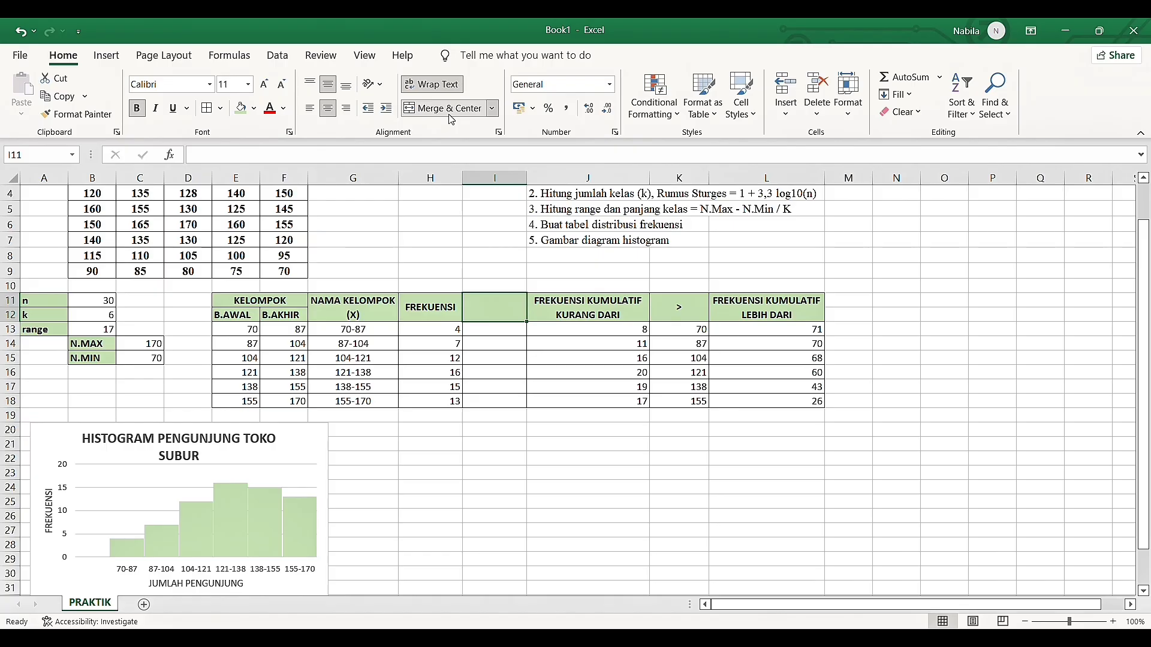
{"action": "type", "text": "<"}
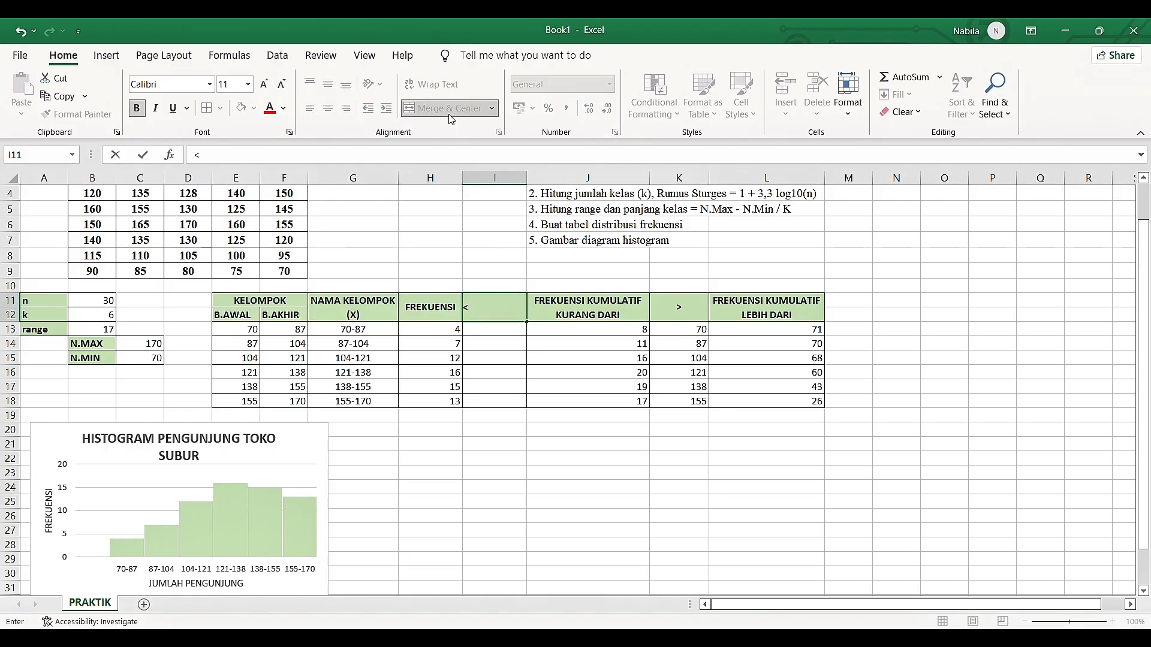
{"action": "key", "text": "Return"}
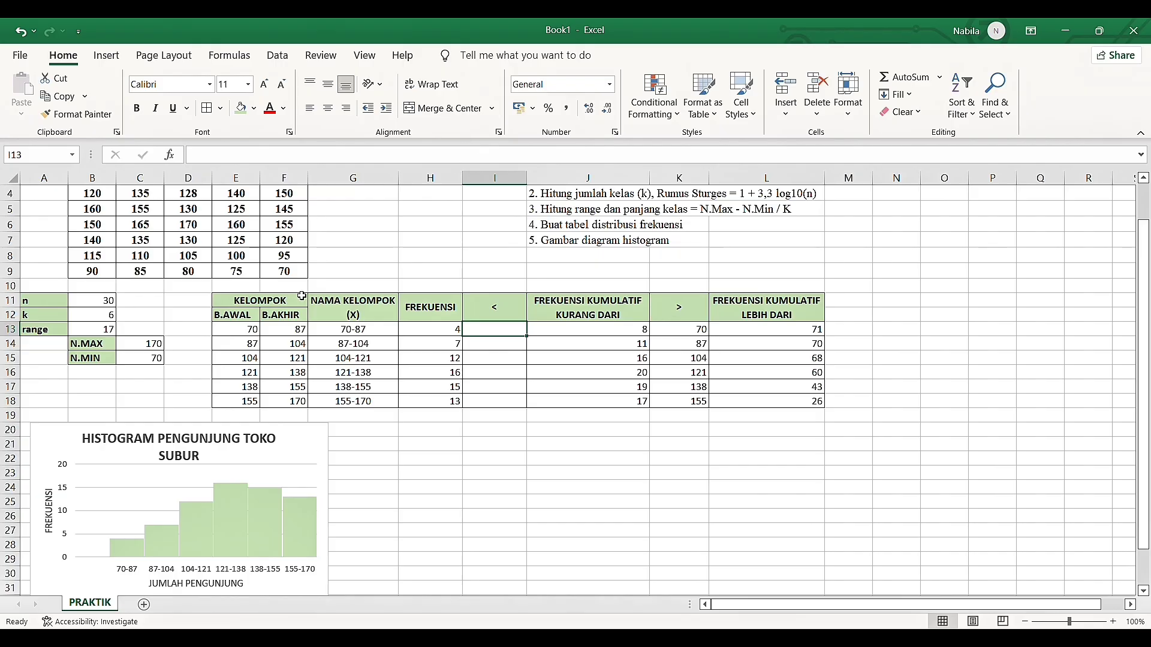
{"action": "left_click", "coordinate": [690, 329]}
{"action": "left_click", "coordinate": [685, 315]}
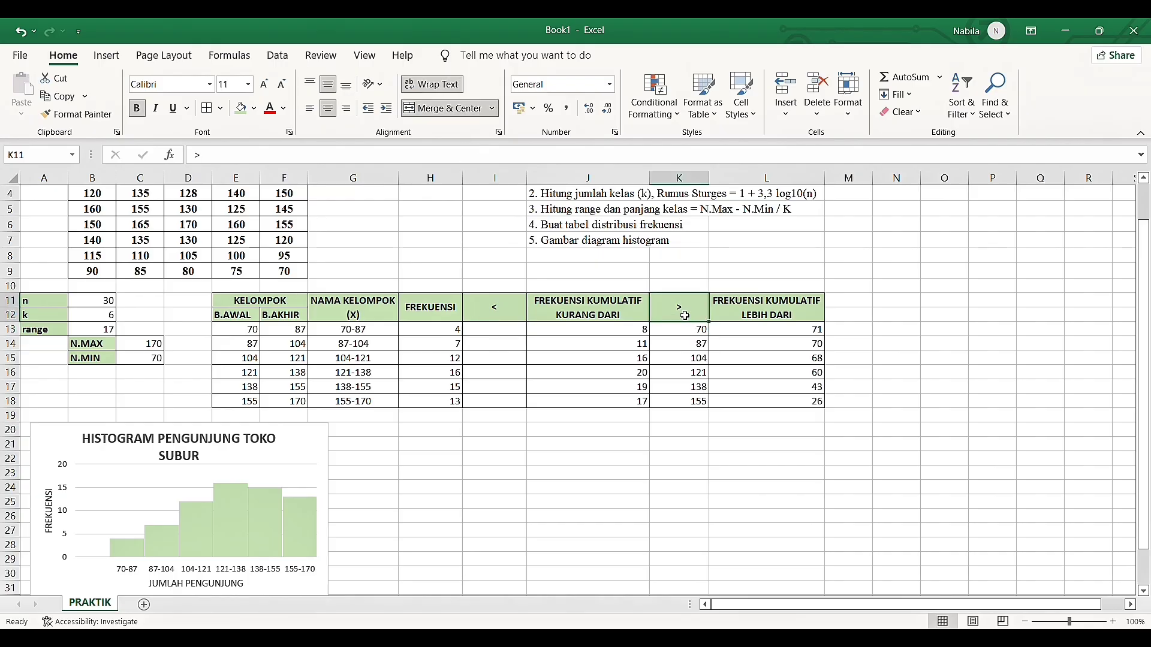
{"action": "left_click", "coordinate": [232, 318]}
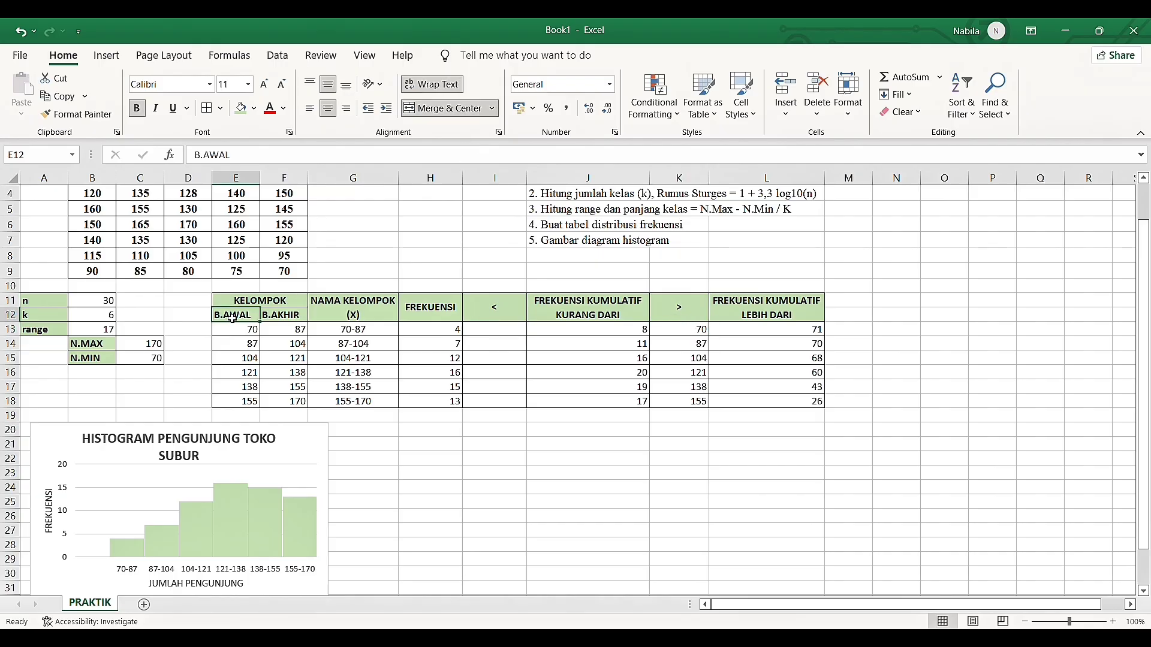
{"action": "left_click", "coordinate": [497, 310]}
{"action": "left_click", "coordinate": [281, 320]}
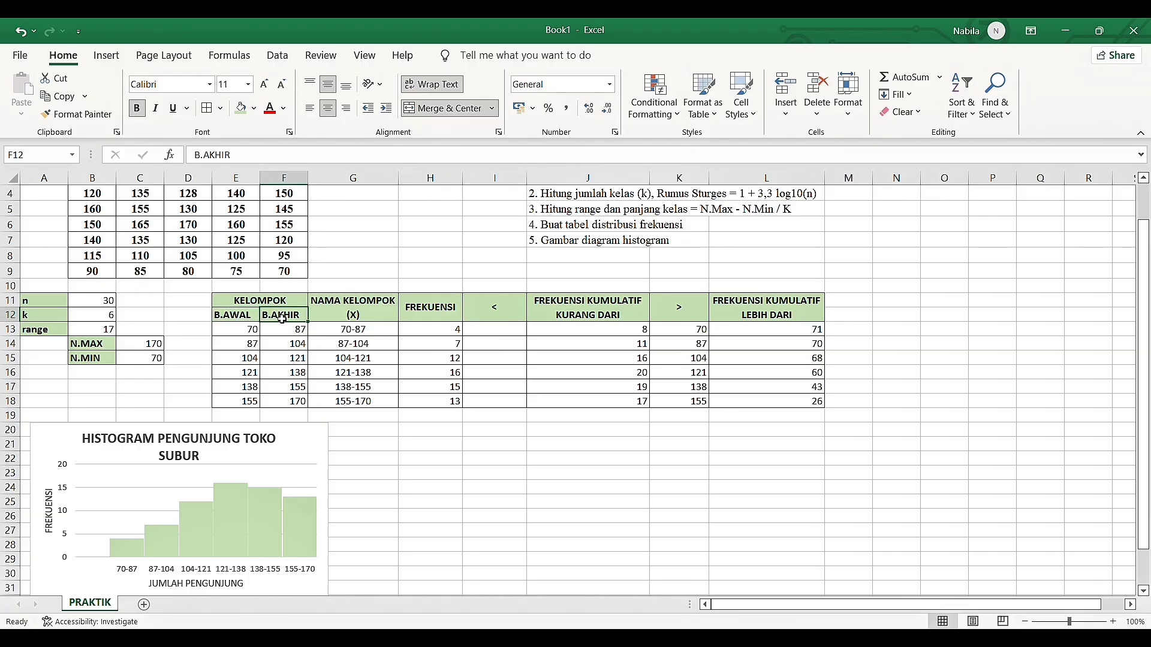
Copy the B.AKHIR values in F13:F18 into I13:I18 as plain values
{"action": "left_click", "coordinate": [511, 327]}
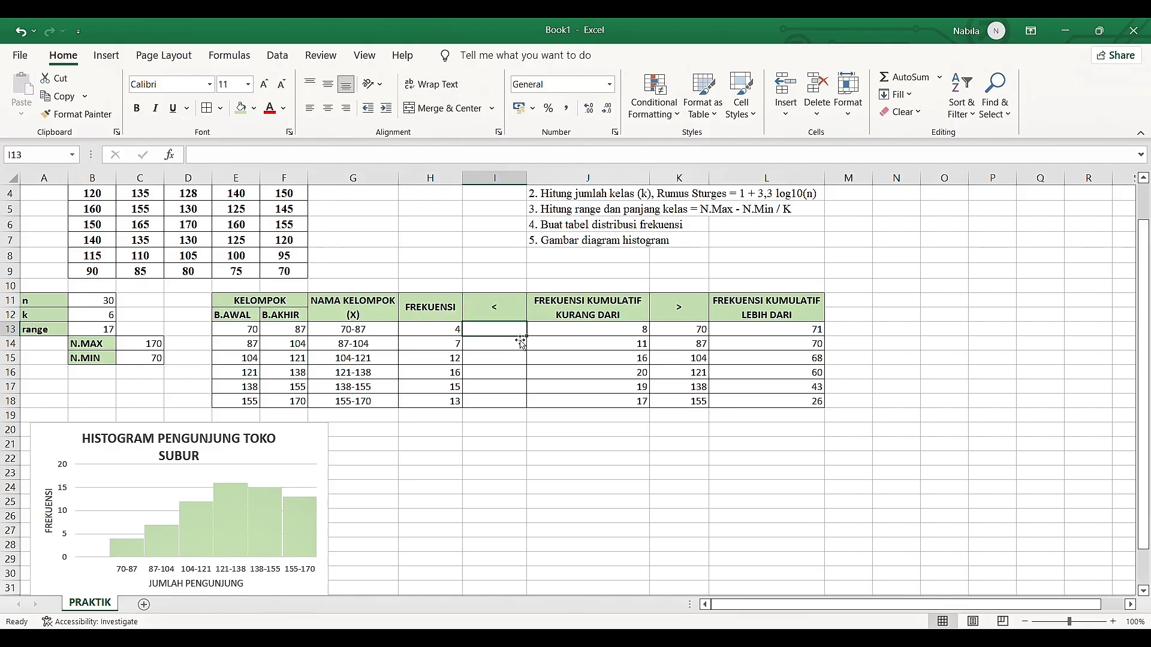
{"action": "left_click_drag", "start_coordinate": [305, 332], "coordinate": [309, 401]}
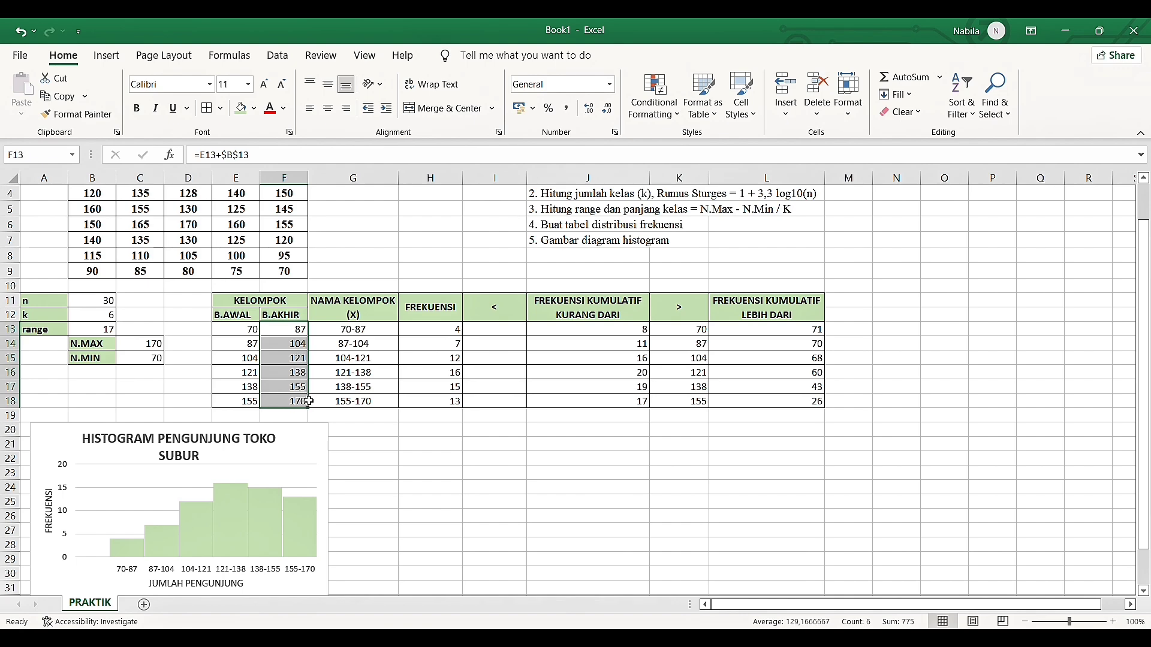
{"action": "key", "text": "ctrl+c"}
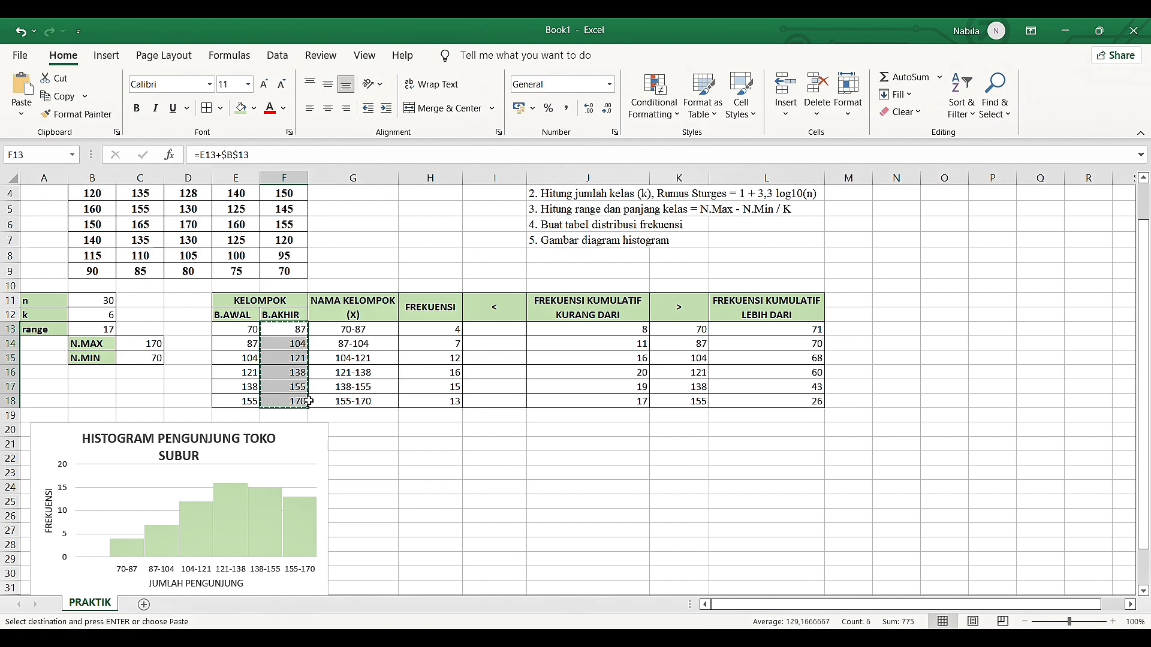
{"action": "left_click", "coordinate": [483, 331]}
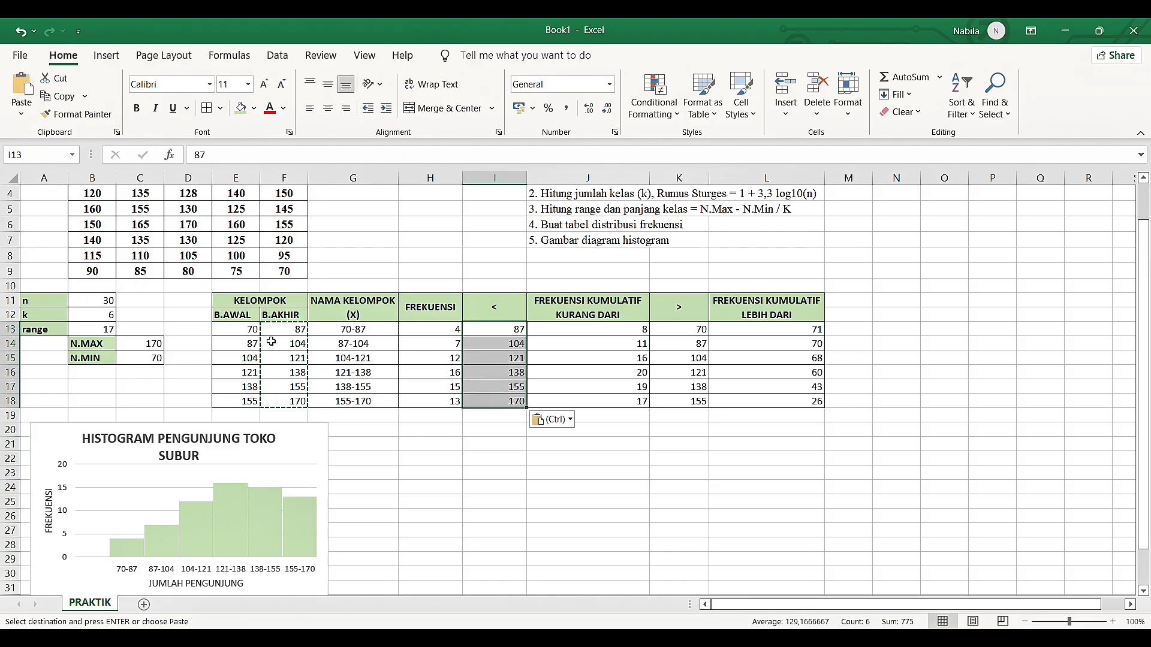
{"action": "left_click", "coordinate": [455, 450]}
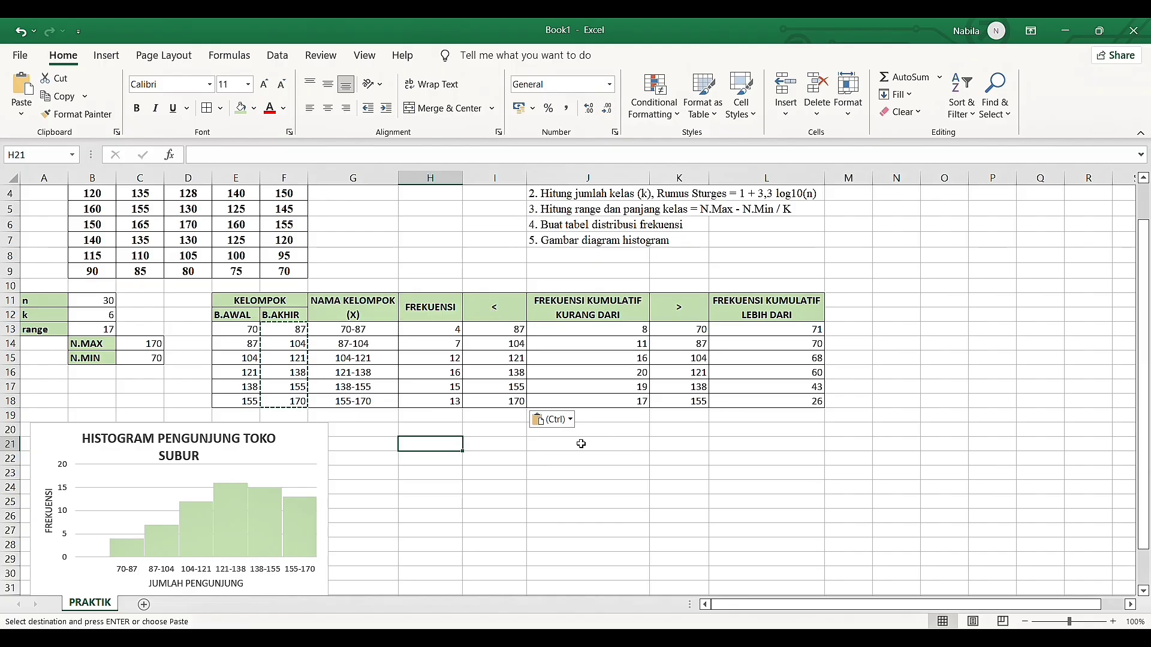
Center the values in H13:L18 horizontally
{"action": "left_click_drag", "start_coordinate": [444, 334], "coordinate": [792, 391]}
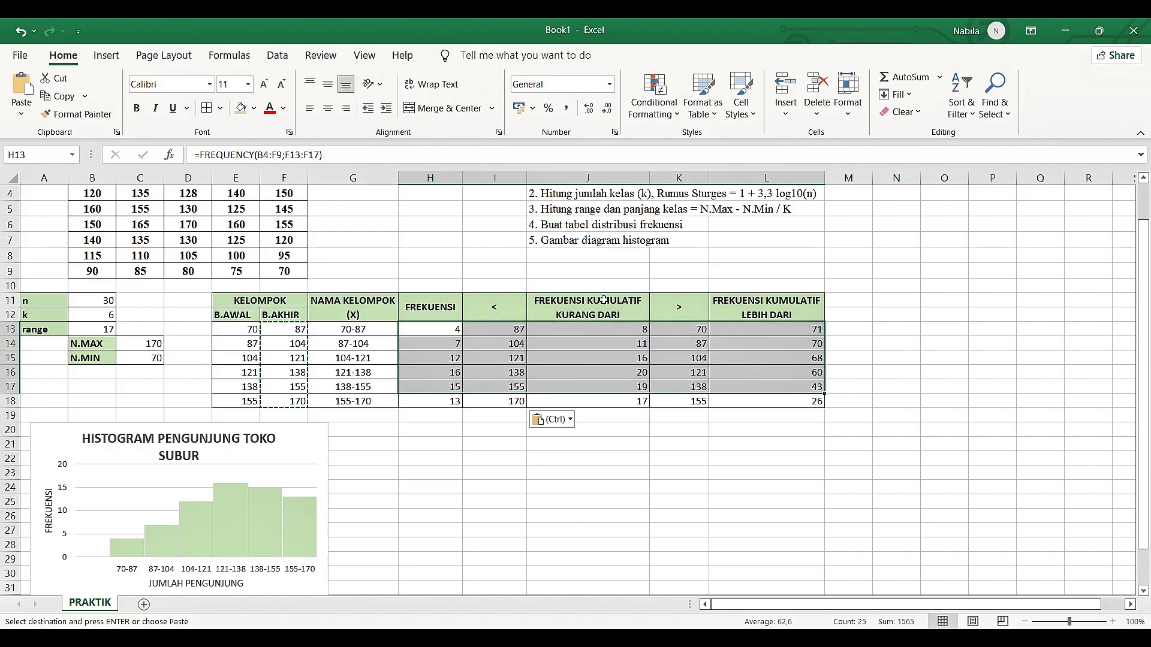
{"action": "left_click_drag", "start_coordinate": [461, 329], "coordinate": [788, 407]}
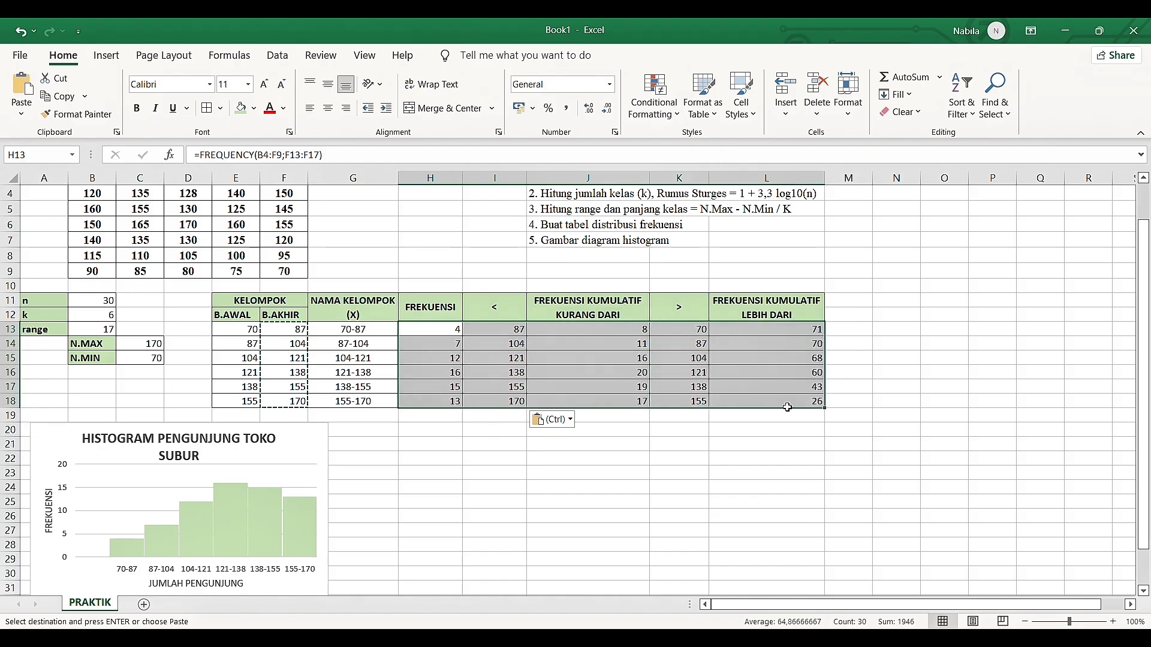
{"action": "left_click", "coordinate": [327, 108]}
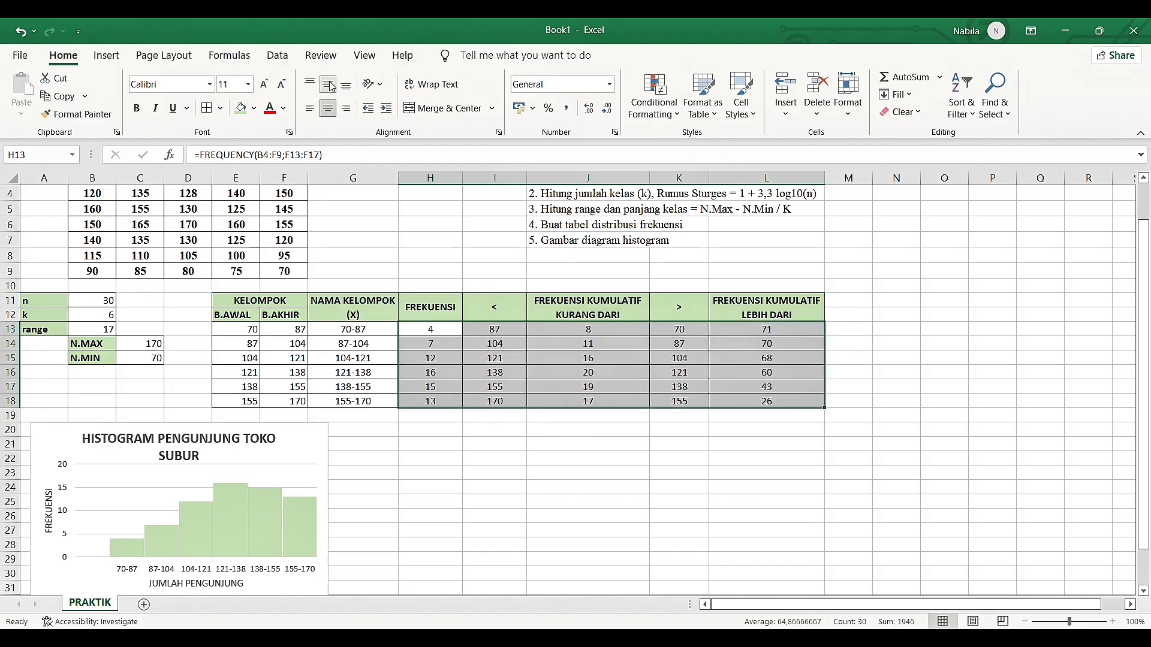
{"action": "left_click", "coordinate": [444, 474]}
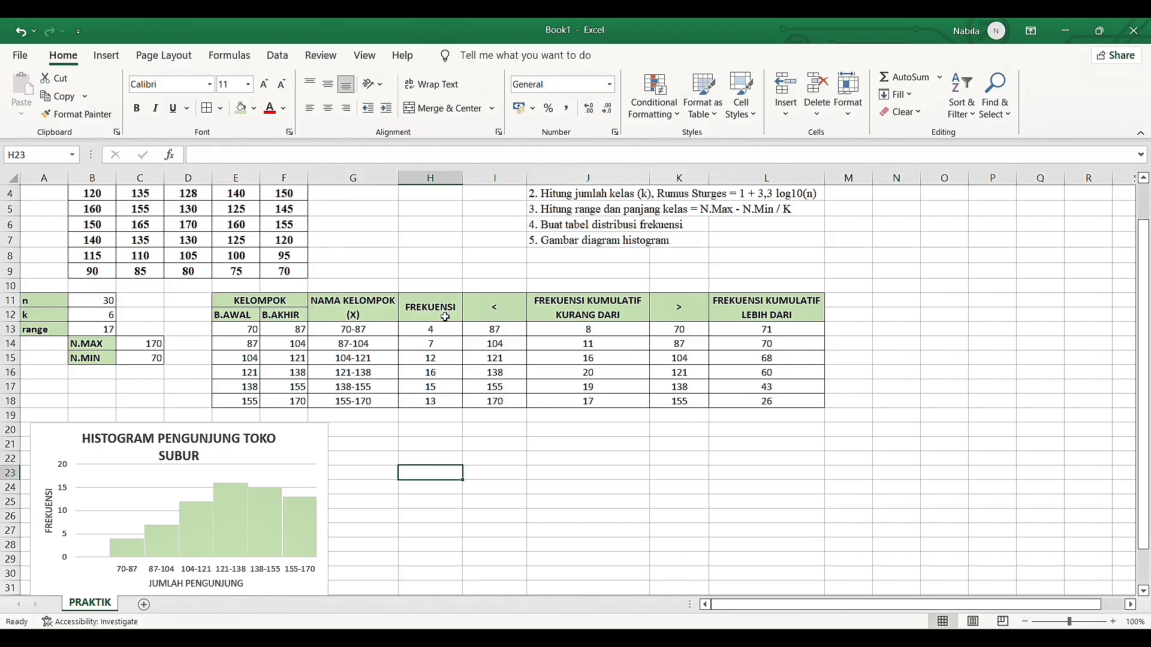
Insert a scatter chart with smooth lines and markers from the less-than cumulative data in I11:J18
{"action": "left_click", "coordinate": [491, 318]}
{"action": "left_click_drag", "start_coordinate": [492, 318], "coordinate": [575, 407]}
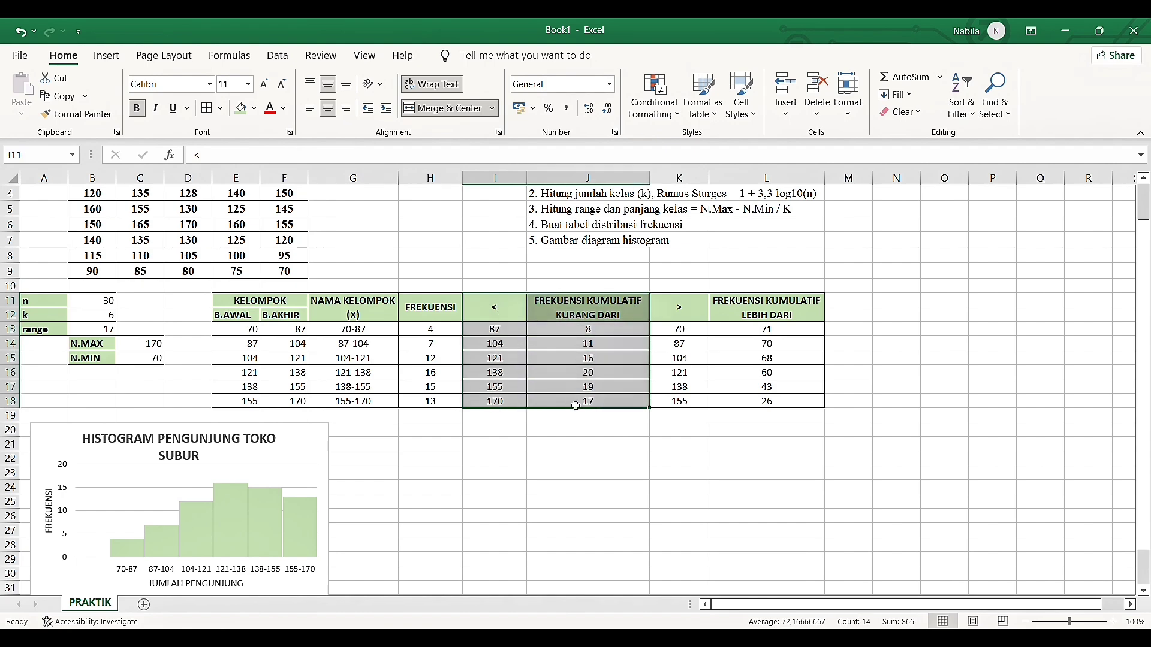
{"action": "left_click", "coordinate": [107, 56]}
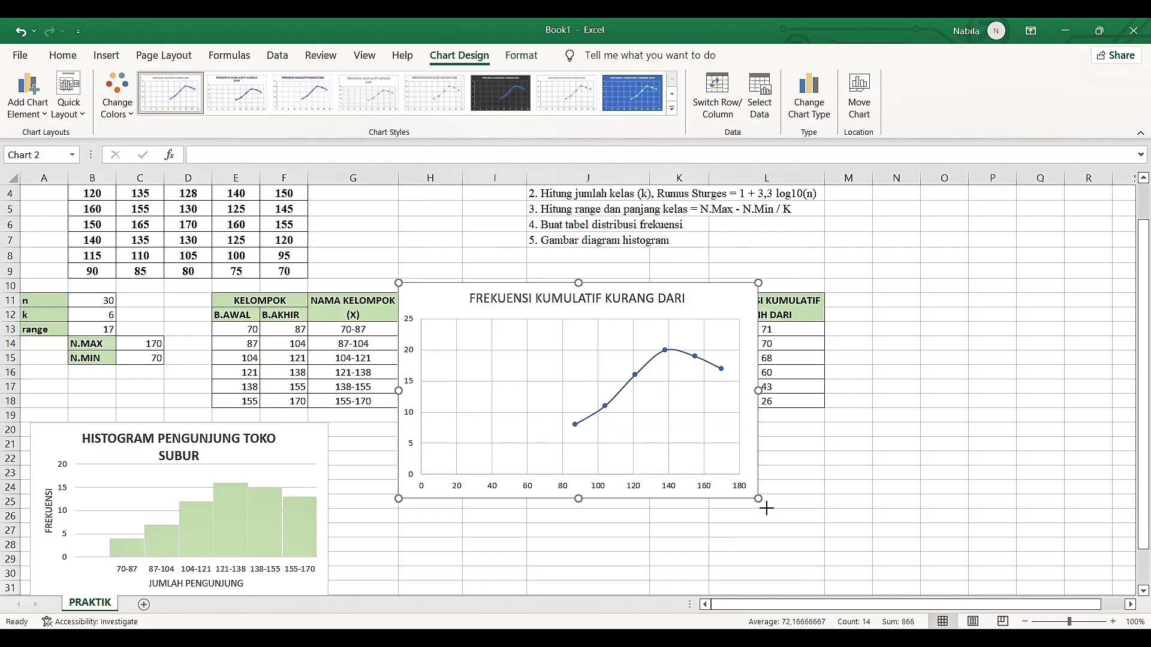
Shrink the FREKUENSI KUMULATIF KURANG DARI chart and place it below the table, beside the histogram at a matching height
{"action": "left_click_drag", "start_coordinate": [766, 508], "coordinate": [651, 465]}
{"action": "left_click_drag", "start_coordinate": [629, 351], "coordinate": [610, 465]}
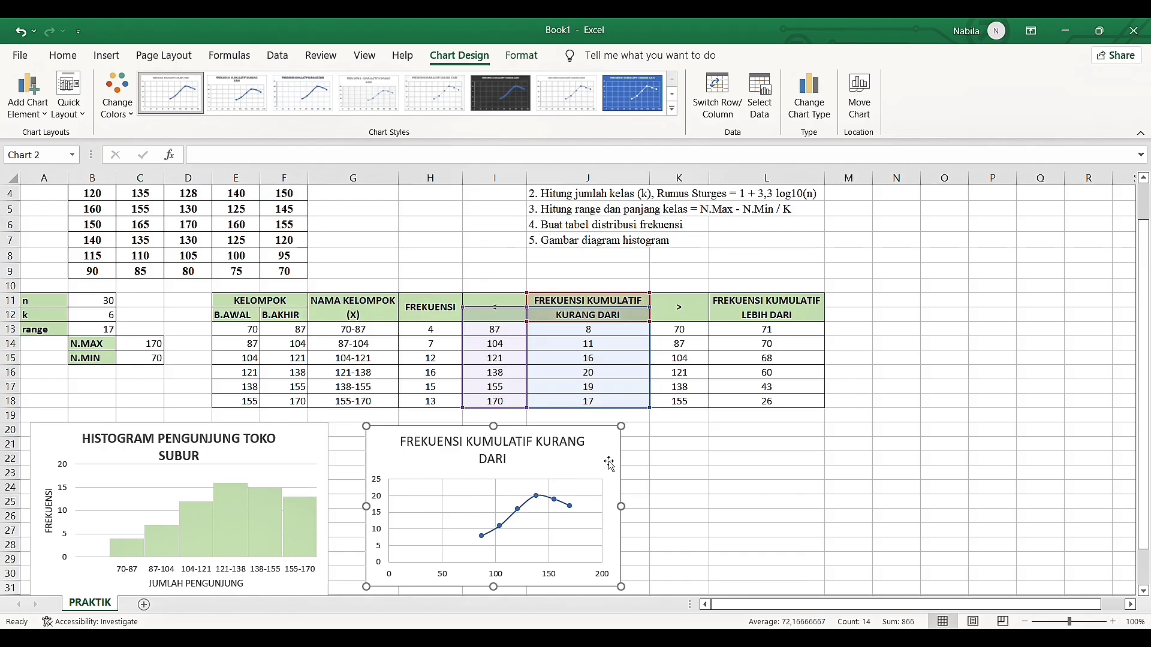
{"action": "scroll", "coordinate": [711, 474], "scroll_direction": "down", "scroll_amount": 1}
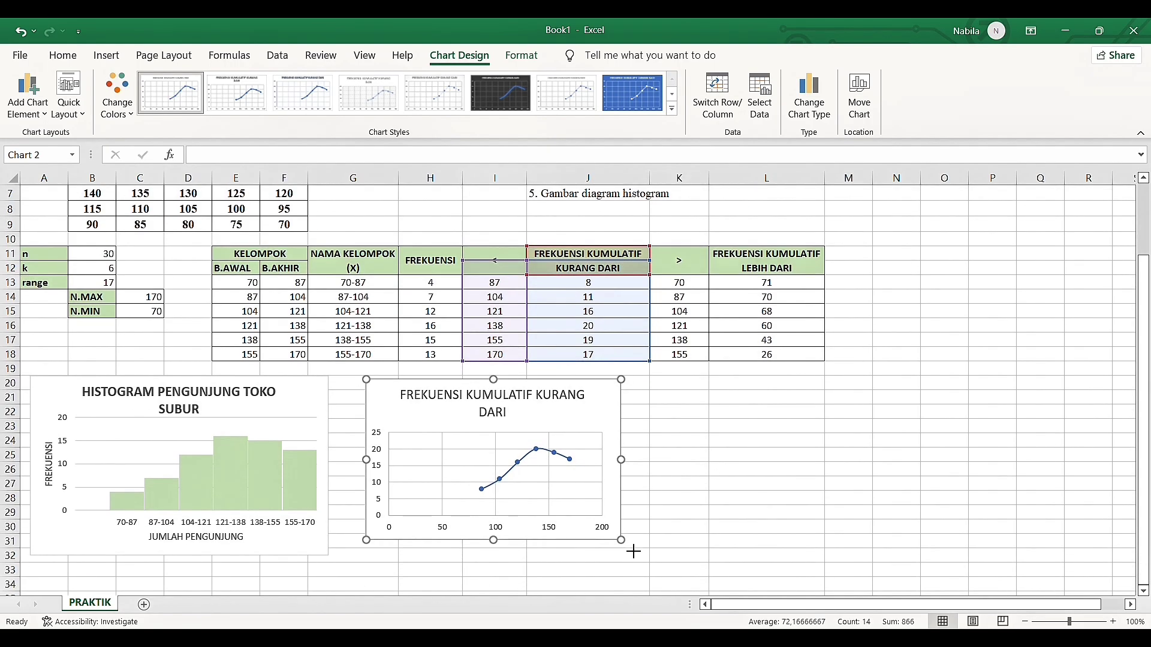
{"action": "mouse_move", "coordinate": [621, 541]}
{"action": "left_mouse_down"}
{"action": "mouse_move", "coordinate": [635, 560]}
{"action": "mouse_move", "coordinate": [624, 522]}
{"action": "left_mouse_up"}
{"action": "left_click_drag", "start_coordinate": [639, 561], "coordinate": [637, 560]}
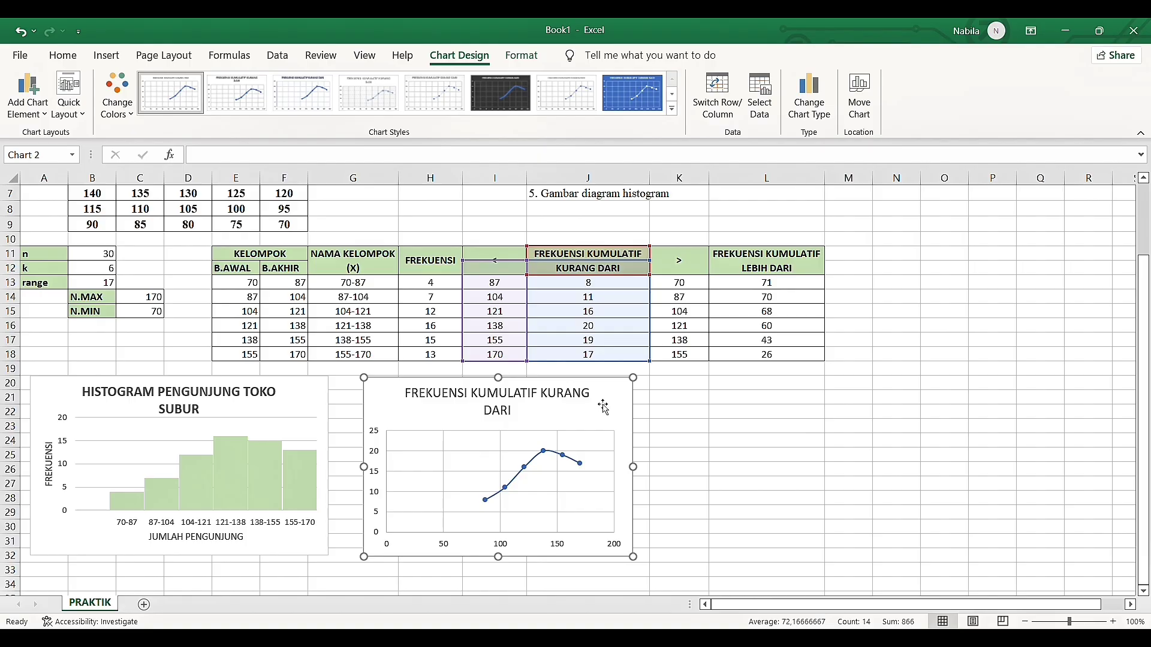
Recolor the line and markers of the FREKUENSI KUMULATIF KURANG DARI chart green
{"action": "left_click", "coordinate": [552, 456]}
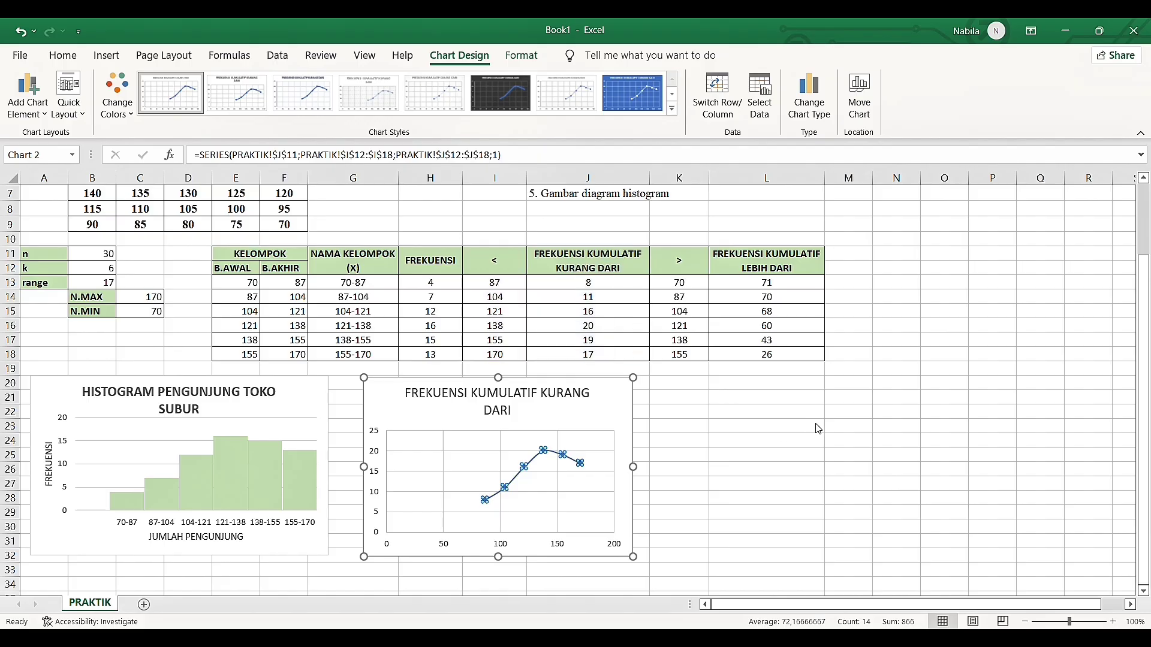
{"action": "left_click", "coordinate": [889, 387]}
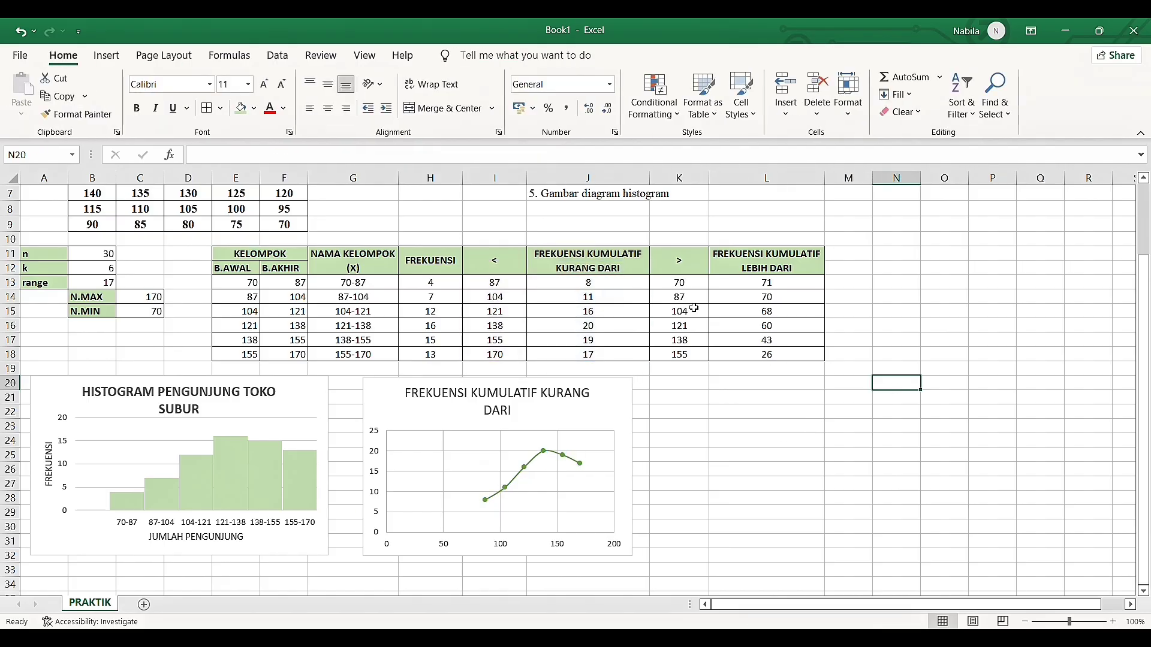
{"action": "left_click", "coordinate": [529, 415]}
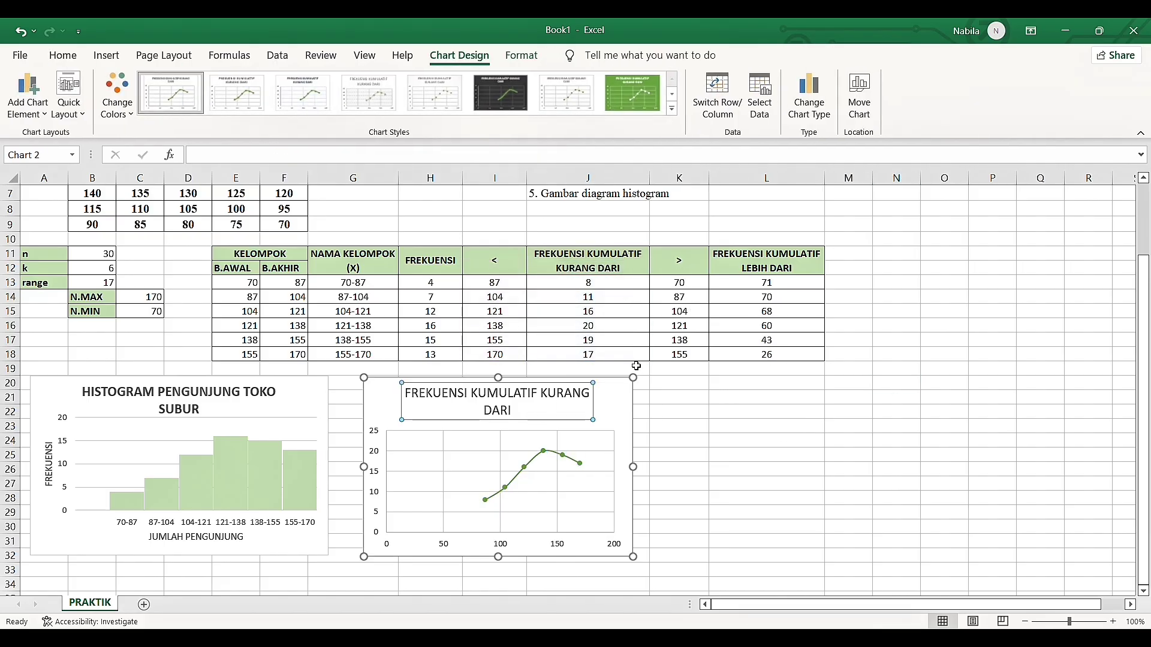
Insert a scatter chart with smooth lines and markers from the more-than cumulative data in K11:L18
{"action": "left_click", "coordinate": [746, 269]}
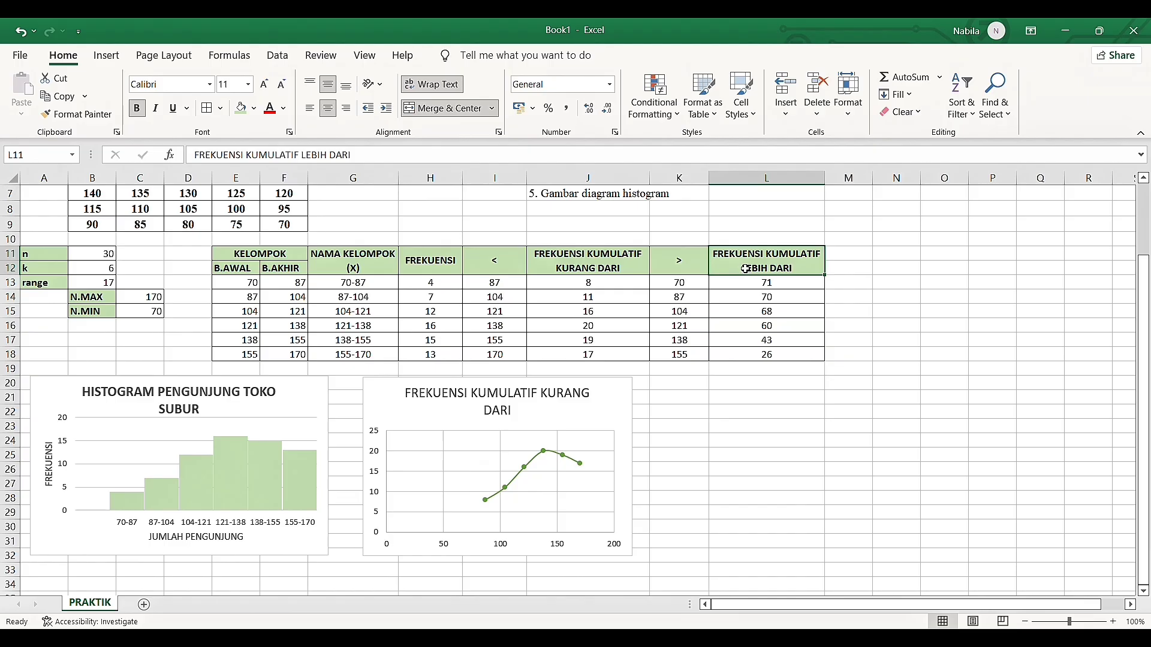
{"action": "left_click_drag", "start_coordinate": [678, 268], "coordinate": [748, 343]}
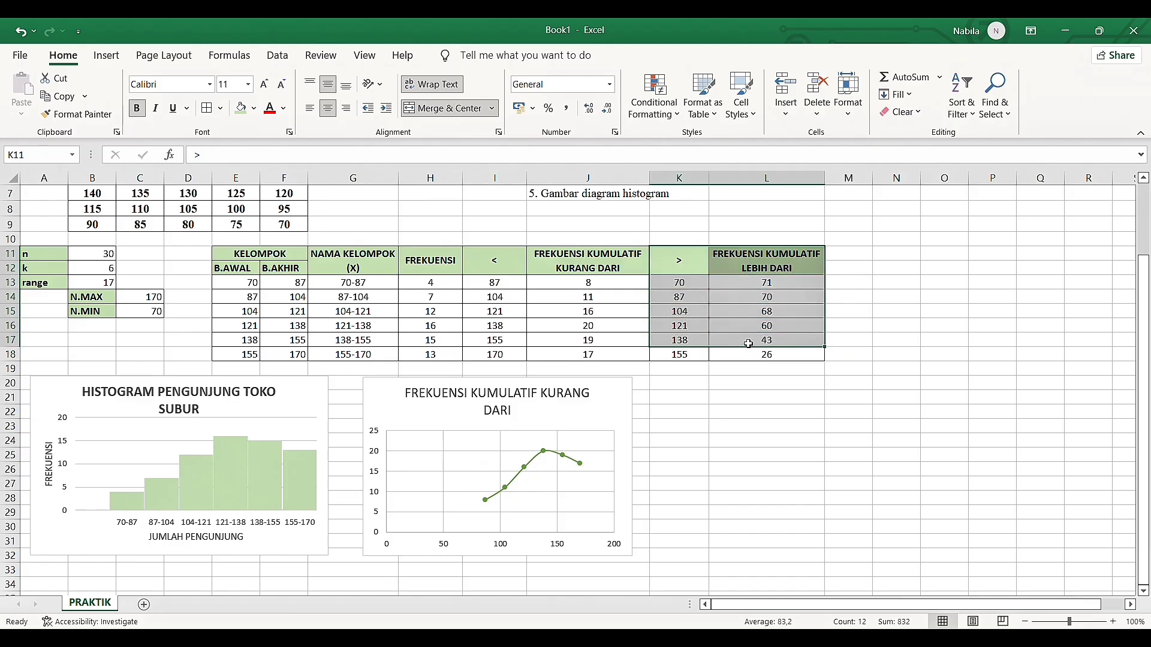
{"action": "left_click_drag", "start_coordinate": [699, 266], "coordinate": [769, 367]}
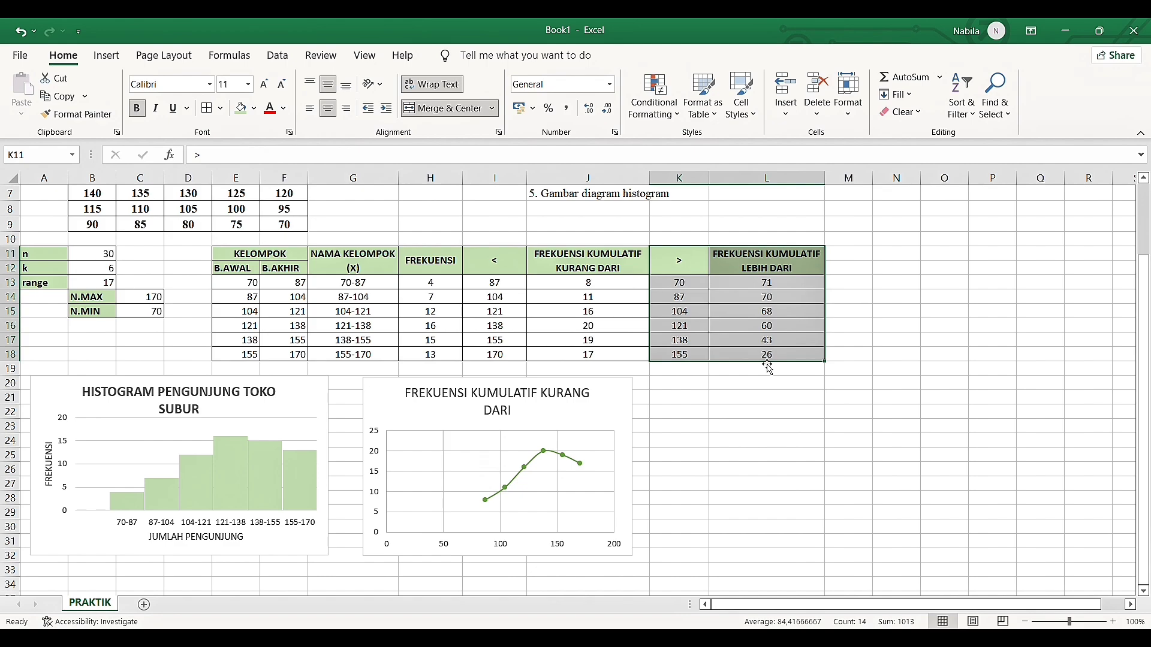
{"action": "left_click", "coordinate": [114, 56]}
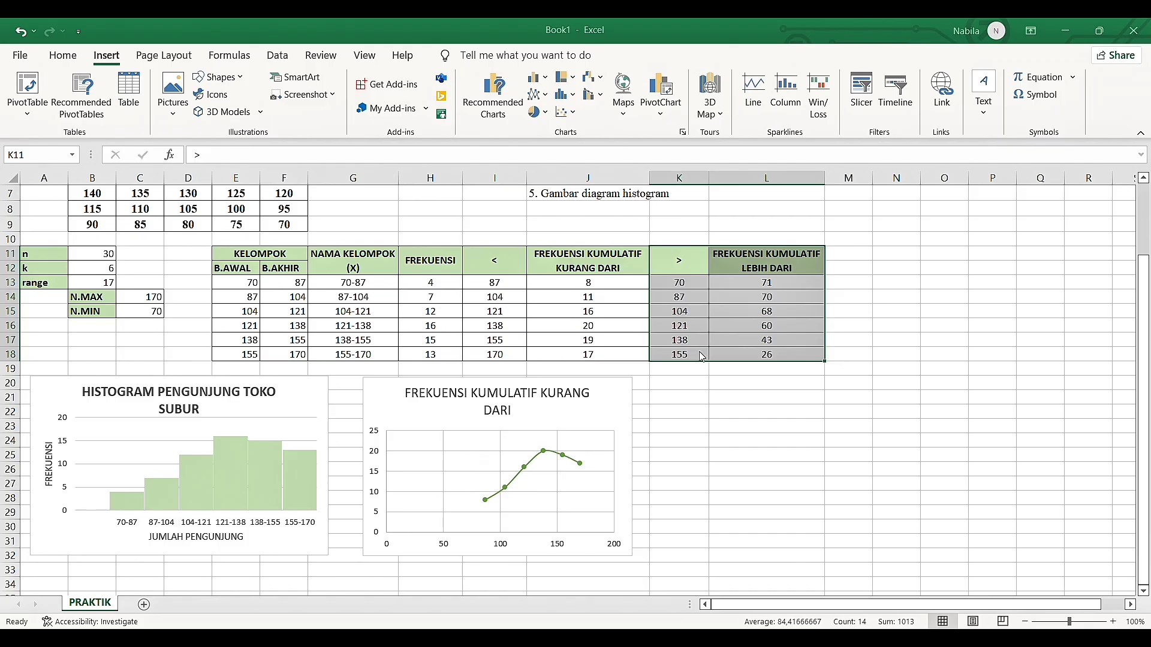
{"action": "key", "text": "alt+F1"}
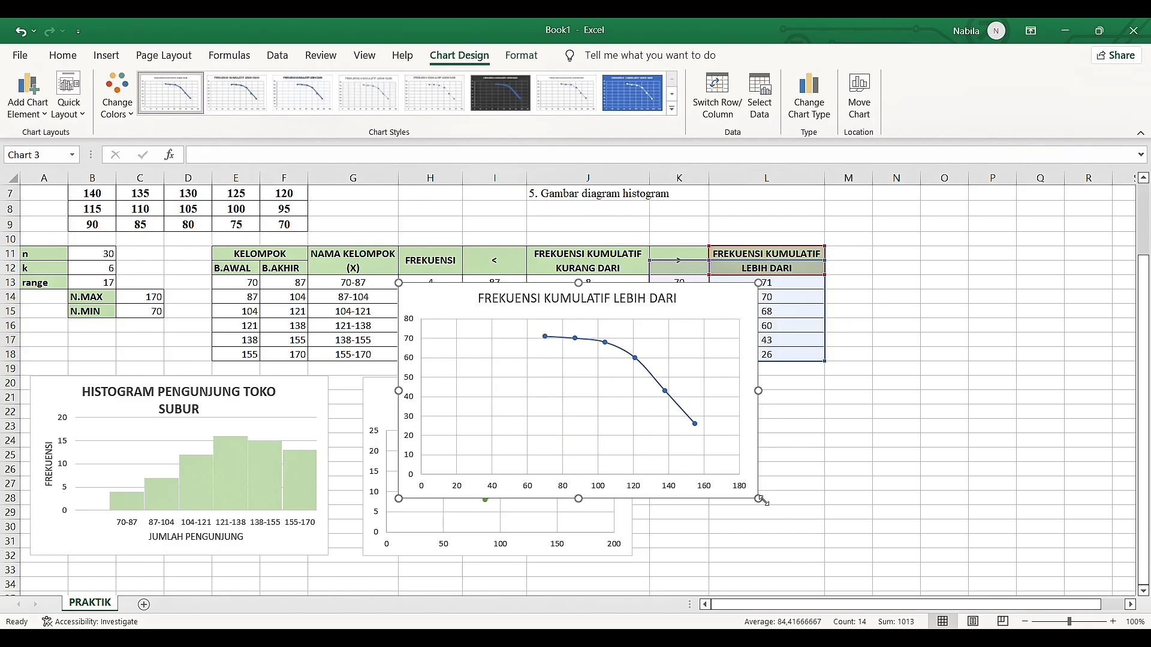
Shrink the FREKUENSI KUMULATIF LEBIH DARI chart and place it below the table, beside the less-than chart
{"action": "left_click_drag", "start_coordinate": [759, 500], "coordinate": [672, 480]}
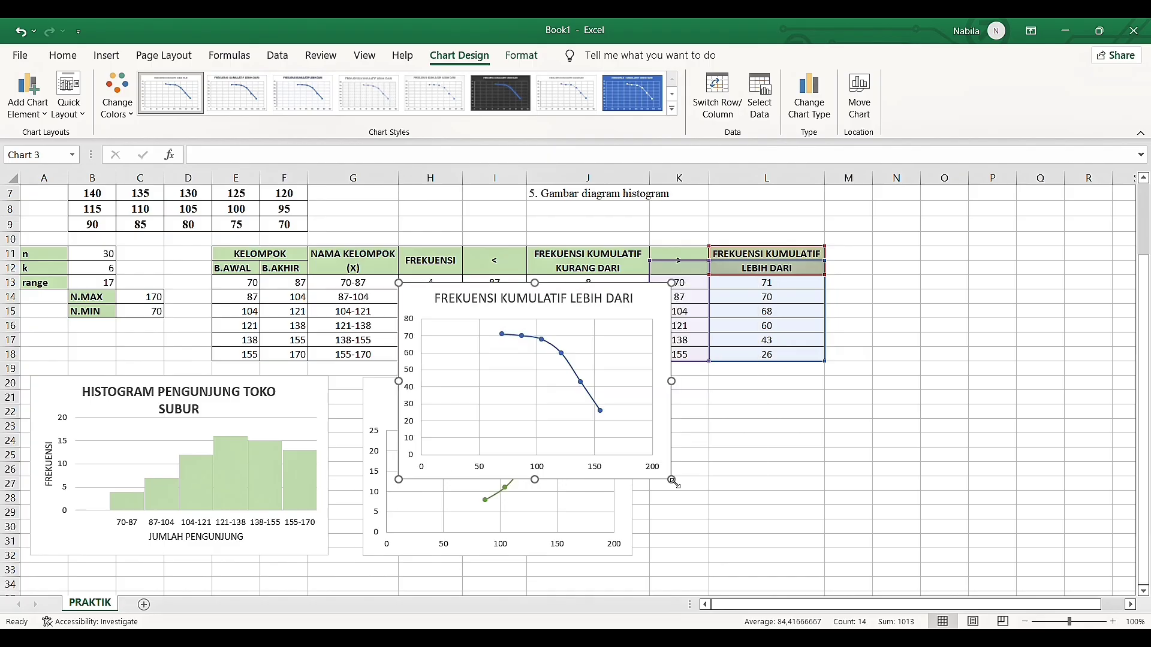
{"action": "left_click_drag", "start_coordinate": [648, 313], "coordinate": [901, 403]}
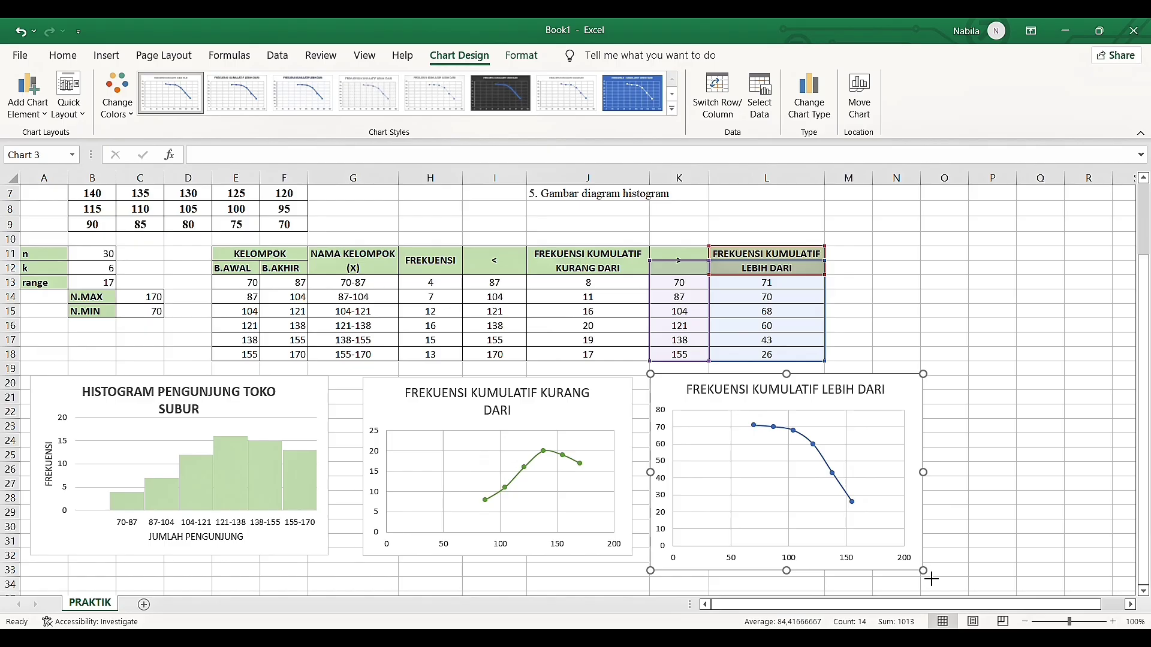
{"action": "left_click_drag", "start_coordinate": [932, 577], "coordinate": [922, 561]}
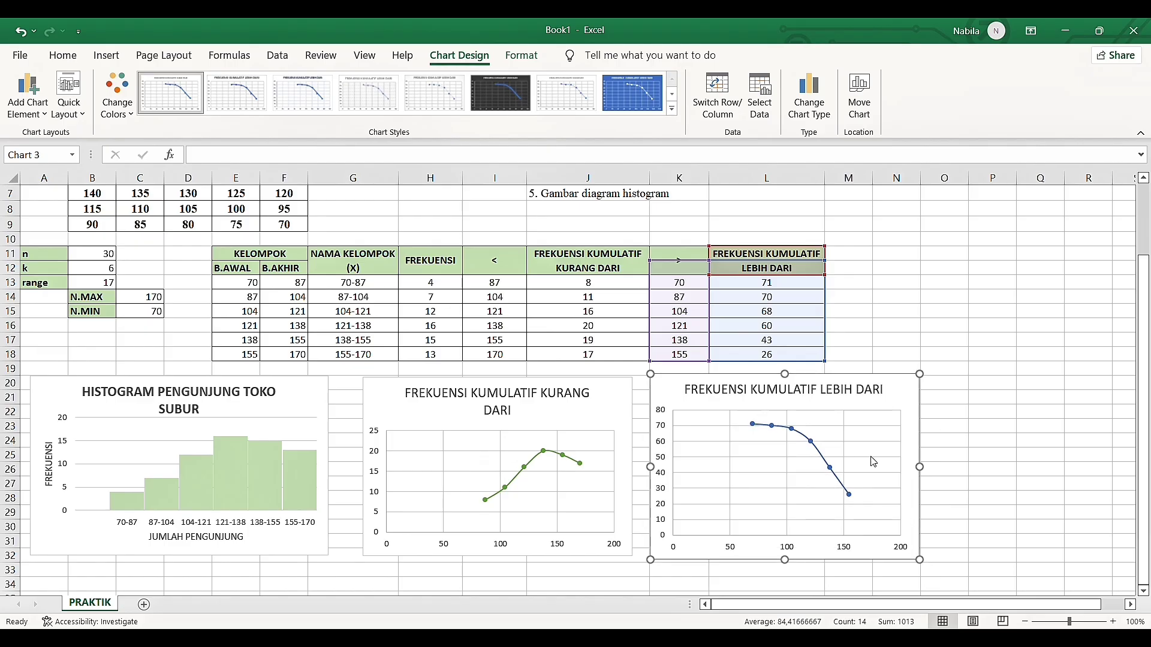
Recolor the line and markers of the FREKUENSI KUMULATIF LEBIH DARI chart green
{"action": "left_click", "coordinate": [831, 469]}
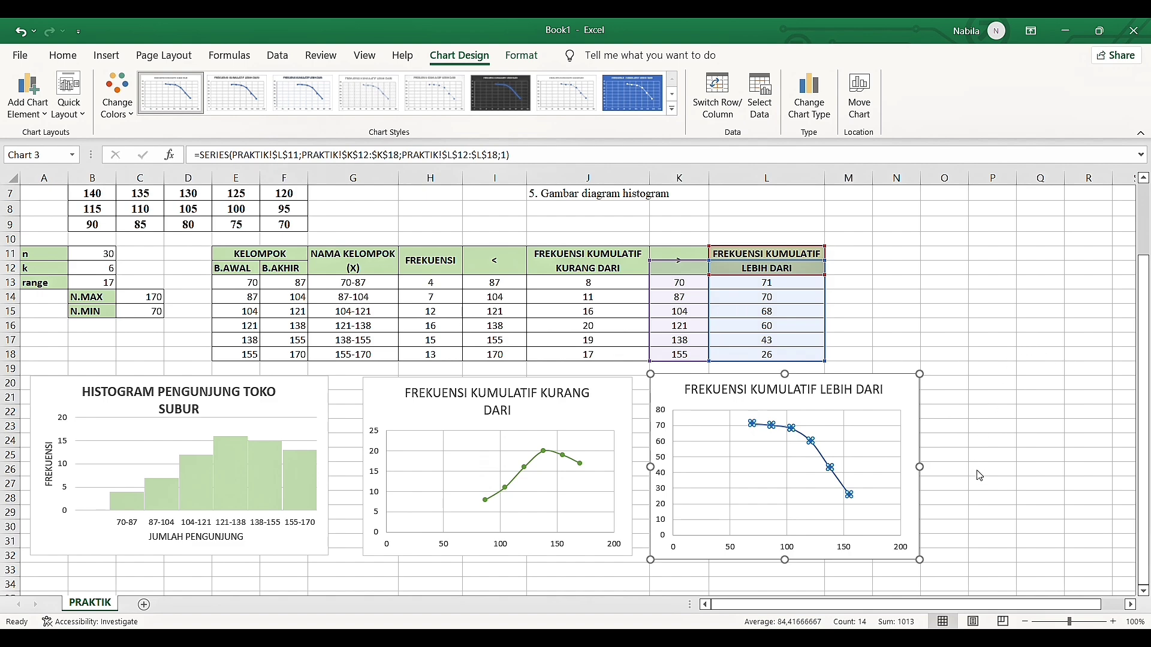
{"action": "left_click", "coordinate": [892, 356]}
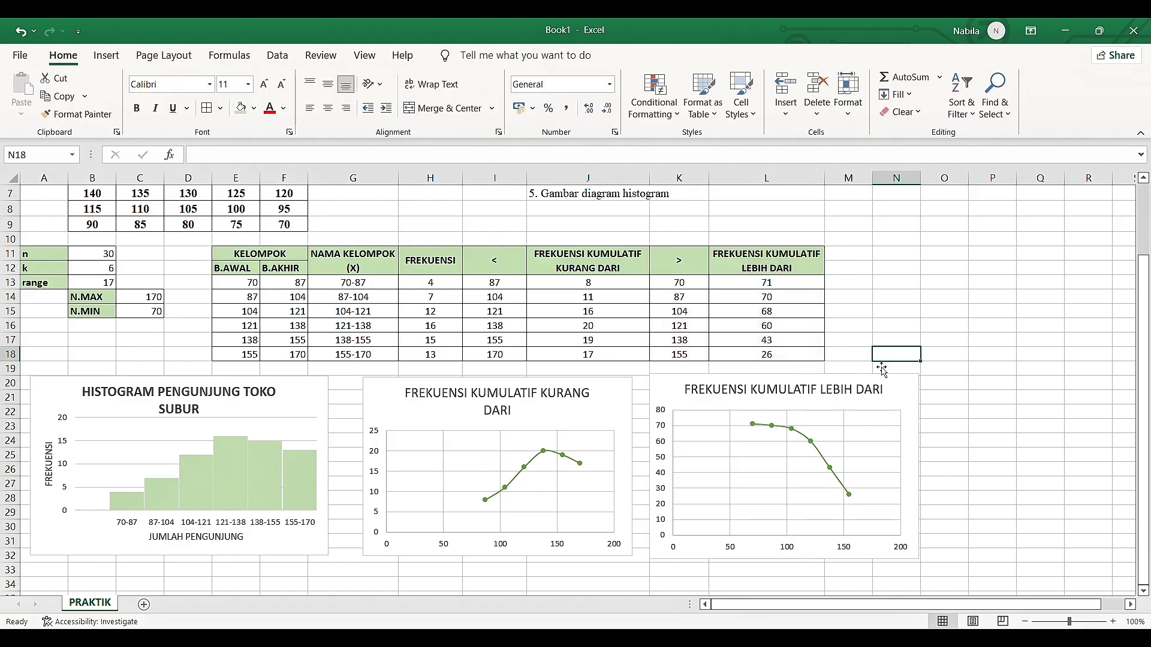
Review the histogram, both cumulative frequency charts and their source columns in I11:L18
{"action": "scroll", "coordinate": [879, 367], "scroll_direction": "down", "scroll_amount": 1}
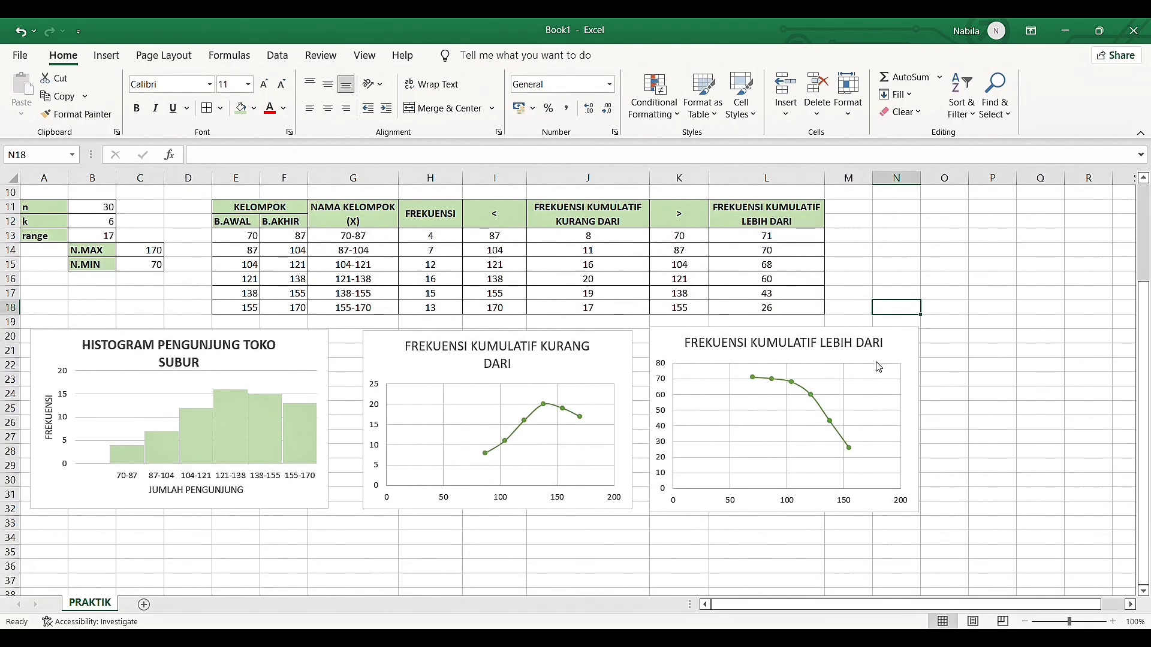
{"action": "left_click", "coordinate": [936, 265]}
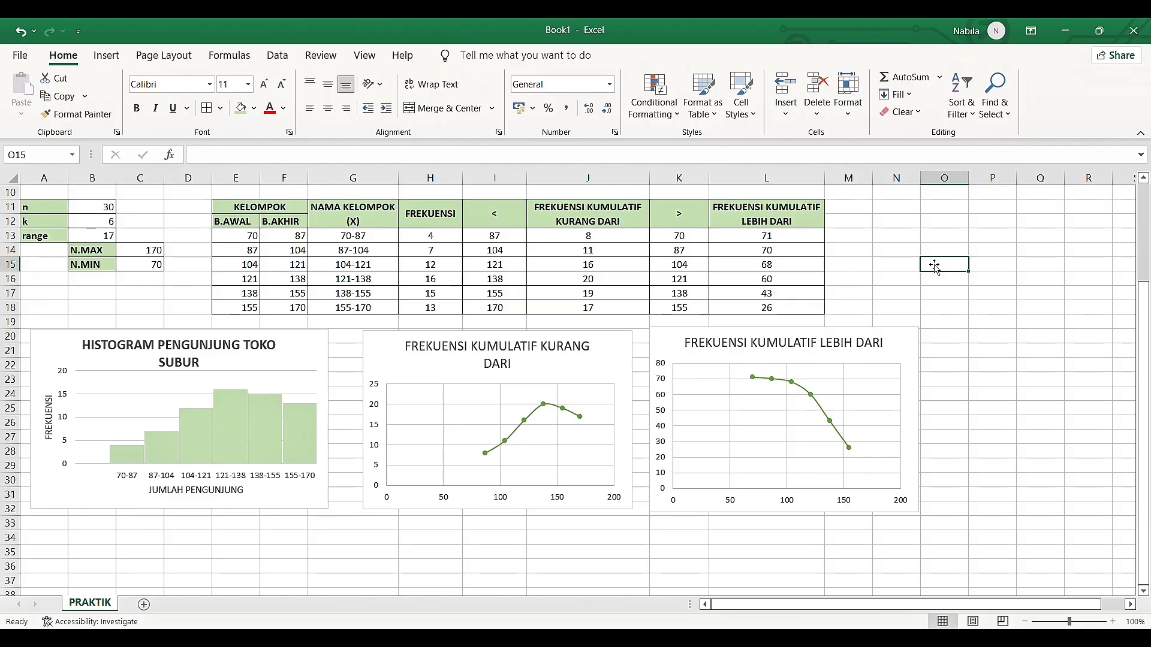
{"action": "left_click", "coordinate": [209, 361]}
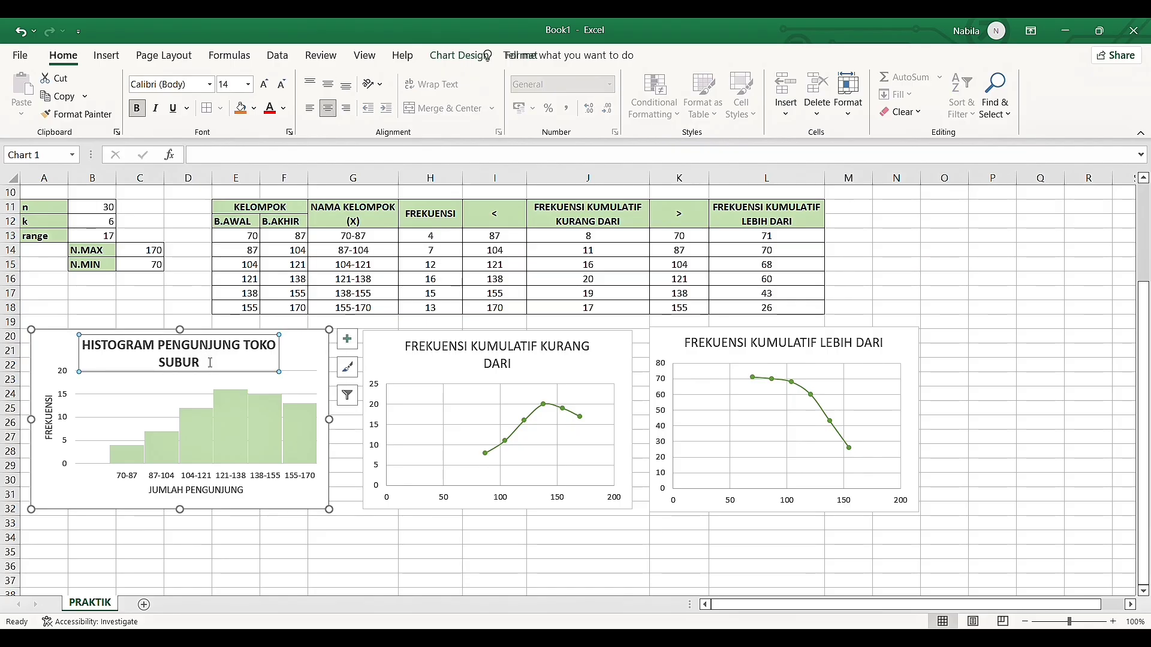
{"action": "left_click", "coordinate": [458, 358]}
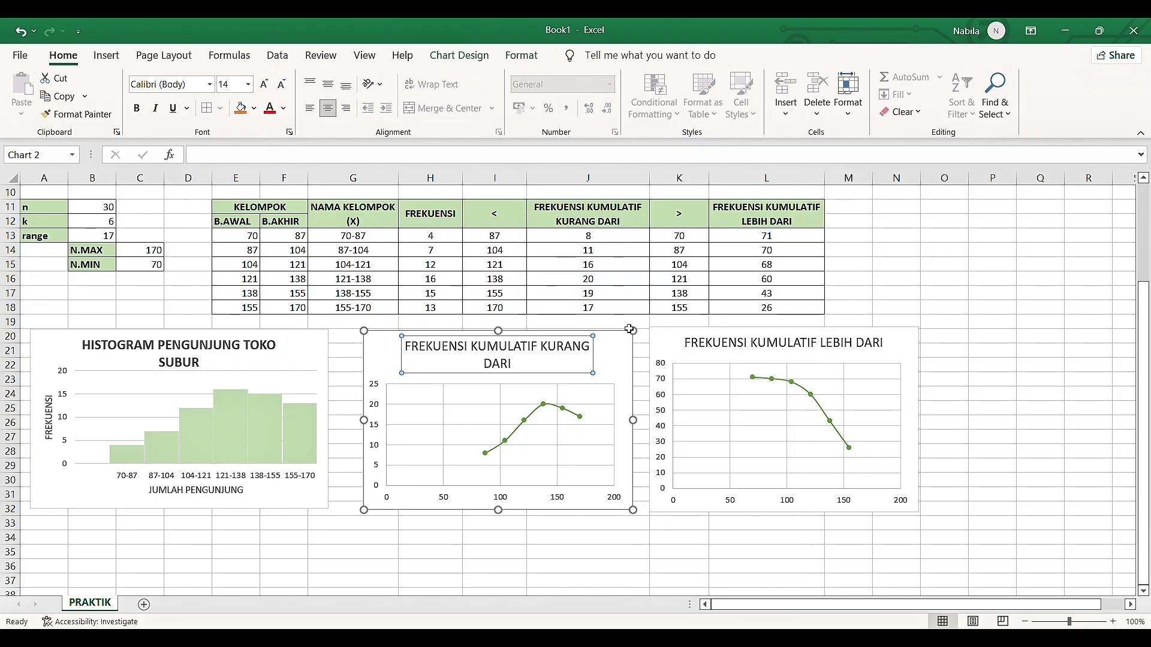
{"action": "left_click", "coordinate": [794, 361]}
{"action": "left_click", "coordinate": [935, 265]}
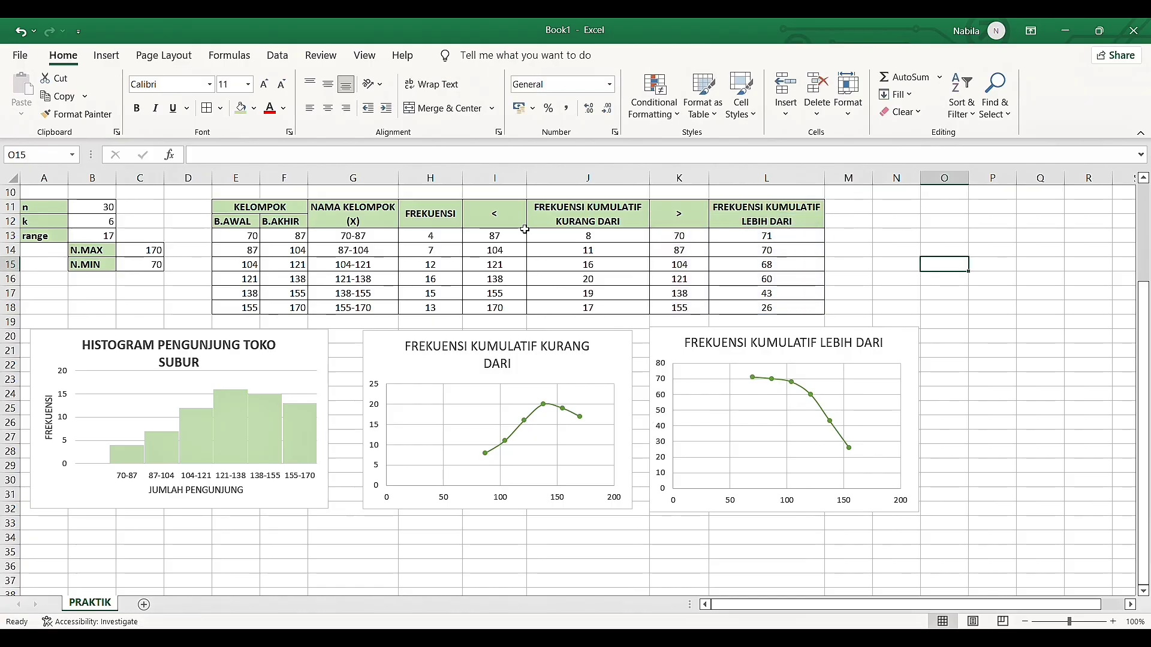
{"action": "left_click_drag", "start_coordinate": [494, 214], "coordinate": [763, 307]}
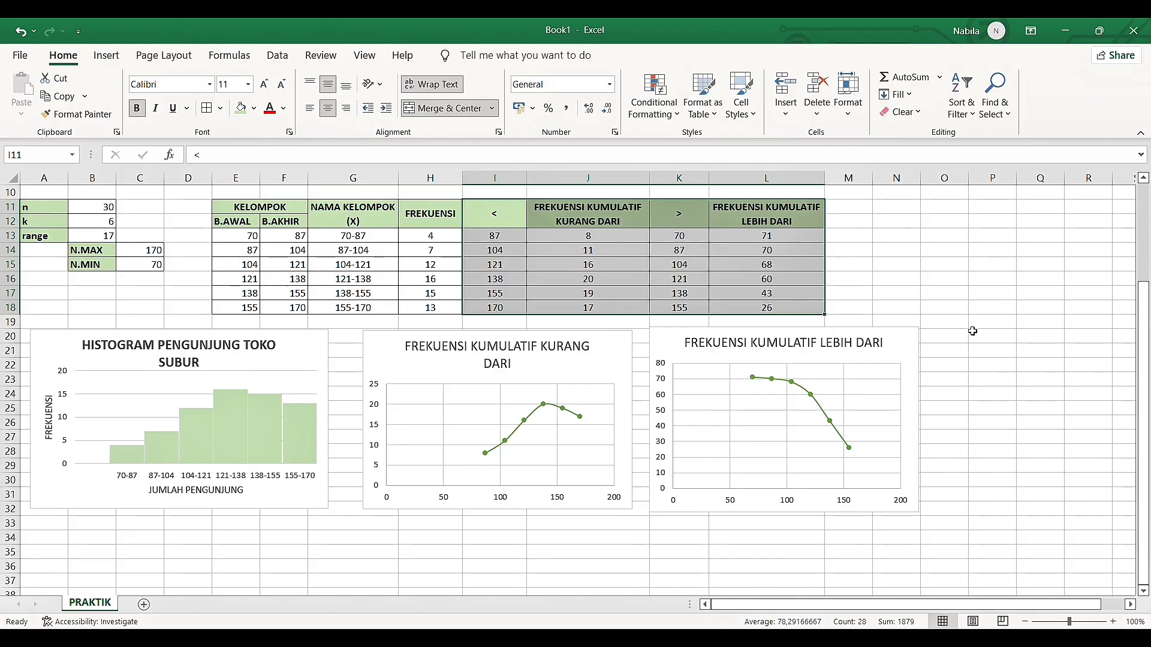
{"action": "left_click", "coordinate": [953, 281]}
Merge and center O11:O12 with wrapped text, middle vertical alignment and the light green header fill
{"action": "scroll", "coordinate": [956, 290], "scroll_direction": "right", "scroll_amount": 5}
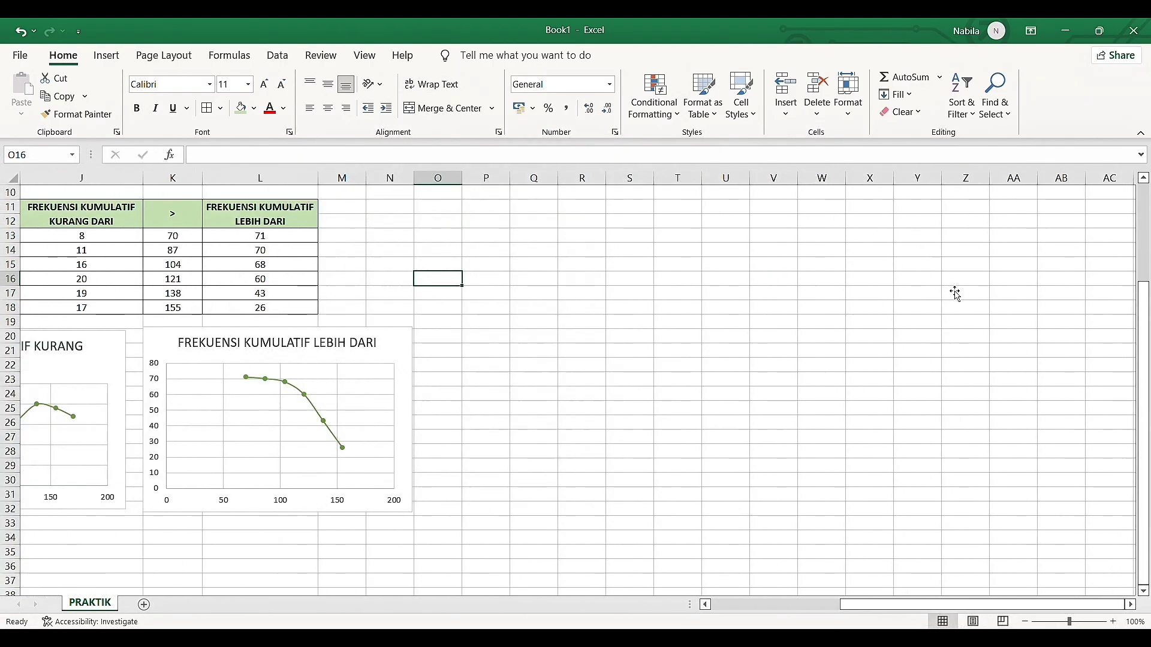
{"action": "scroll", "coordinate": [957, 294], "scroll_direction": "left", "scroll_amount": 2}
{"action": "scroll", "coordinate": [956, 294], "scroll_direction": "left", "scroll_amount": 1}
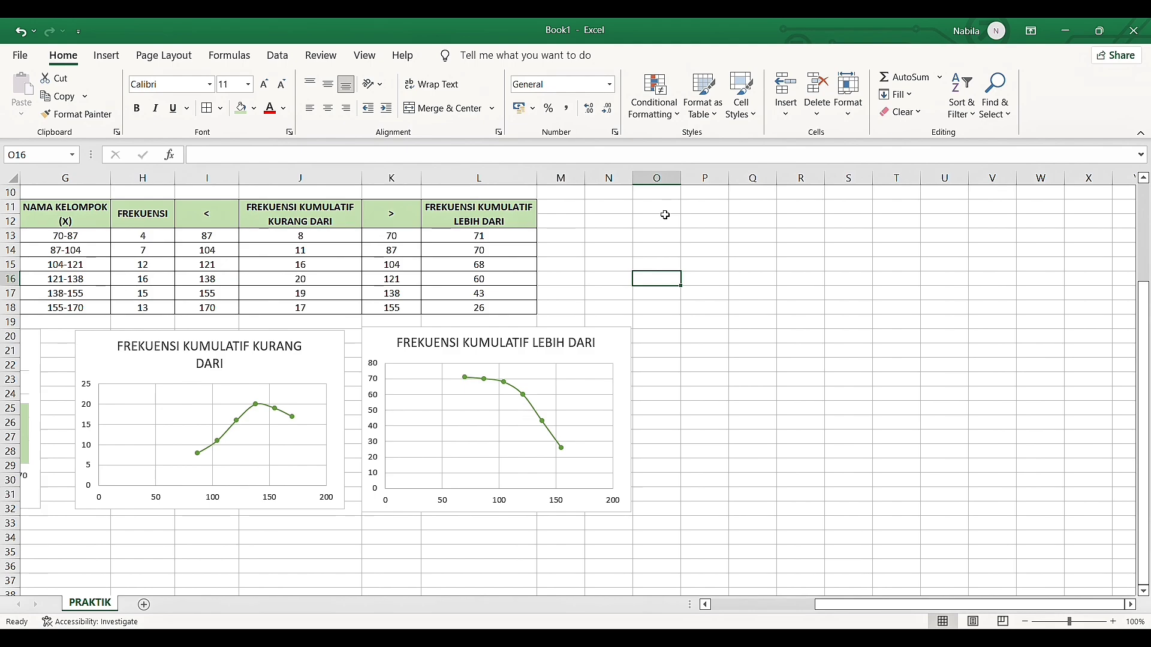
{"action": "left_click", "coordinate": [665, 213]}
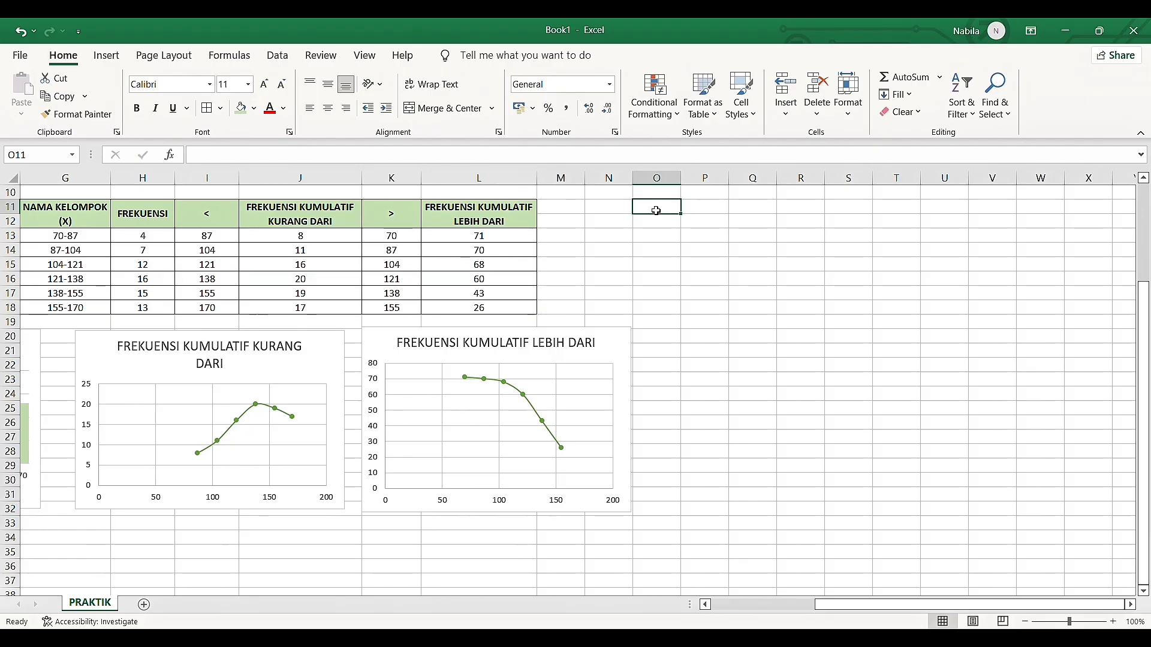
{"action": "left_click_drag", "start_coordinate": [657, 210], "coordinate": [657, 222]}
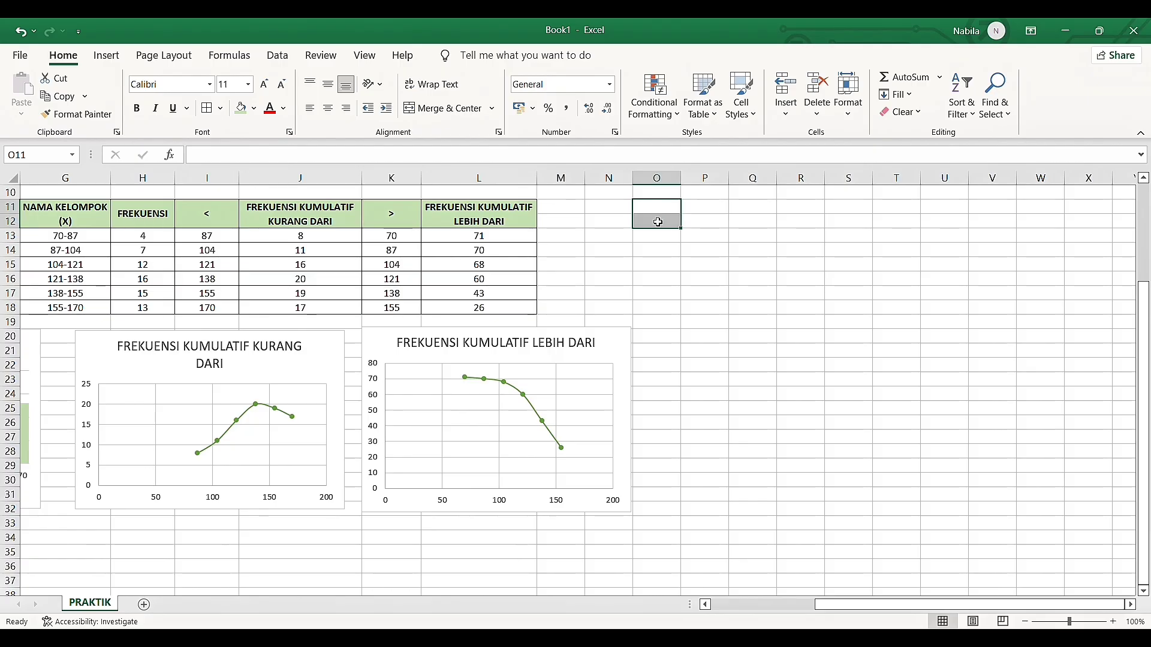
{"action": "left_click", "coordinate": [409, 109]}
{"action": "left_click", "coordinate": [432, 84]}
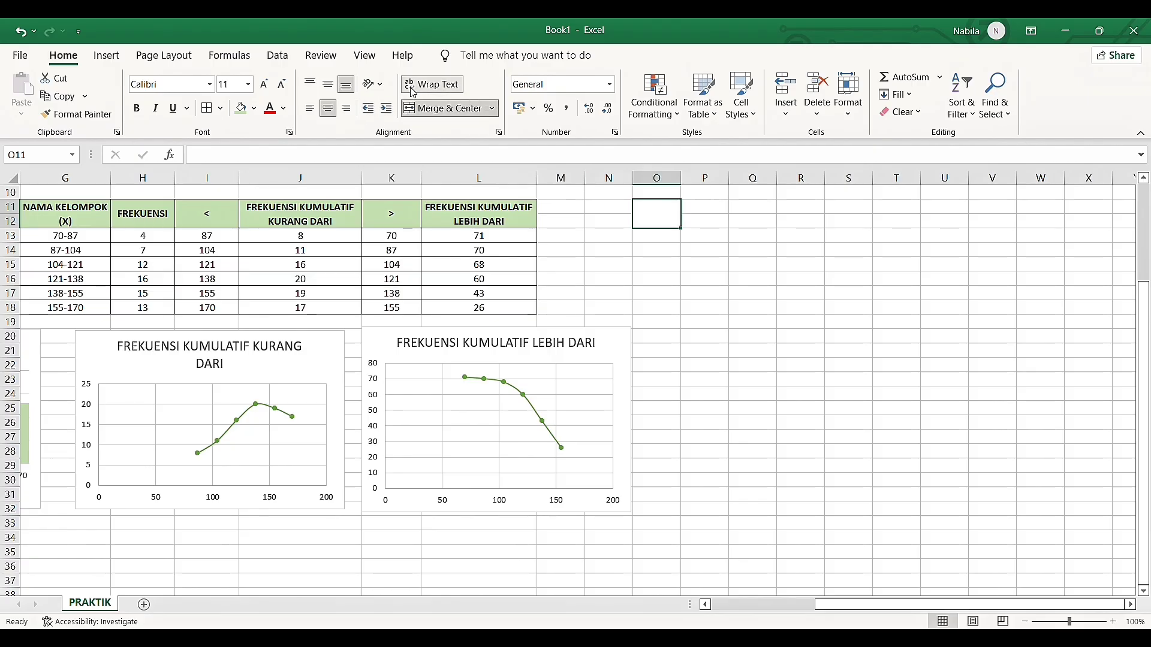
{"action": "left_click", "coordinate": [328, 85]}
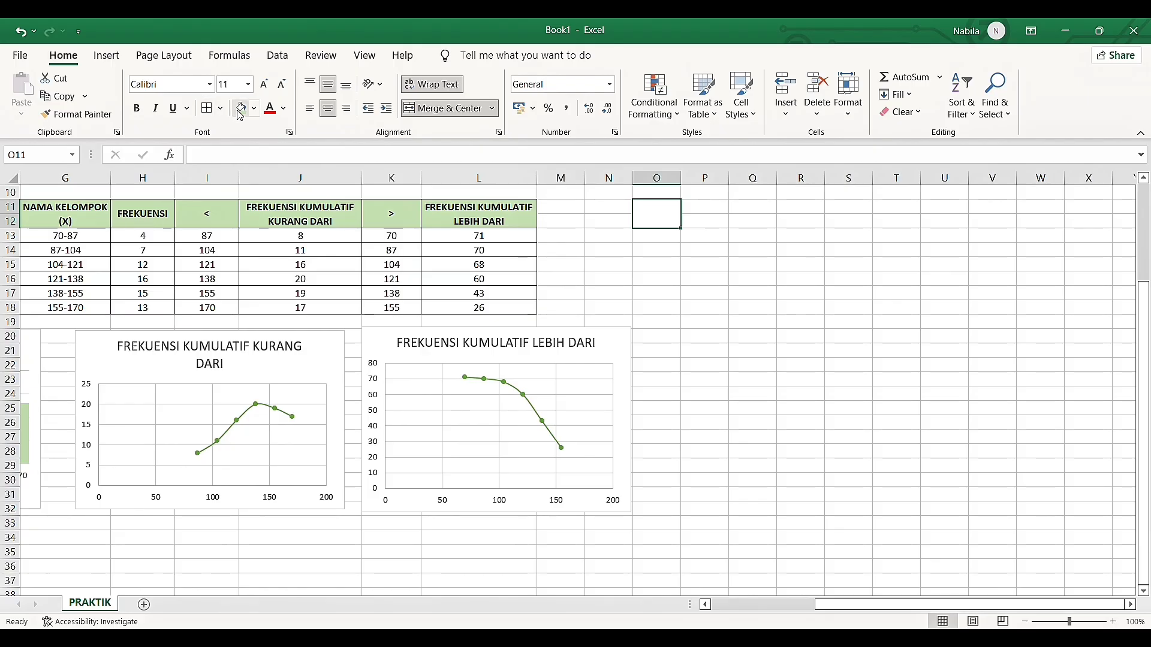
{"action": "left_click", "coordinate": [241, 110]}
Enter the bold header LABEL in the merged cell O11:O12
{"action": "type", "text": "L"}
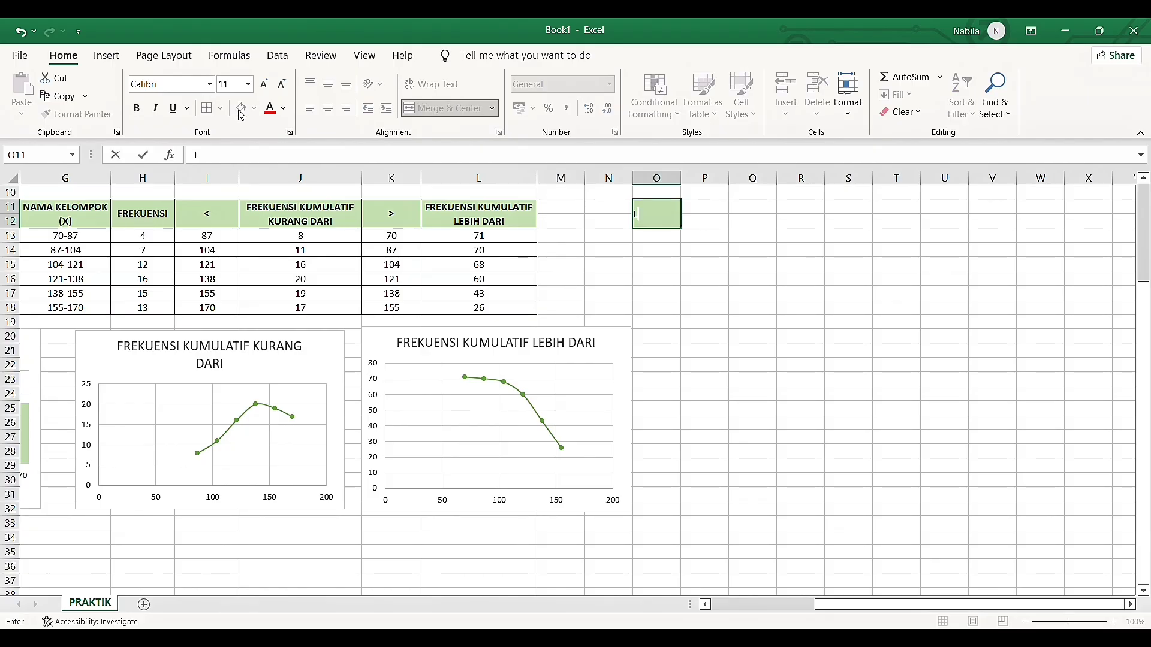
{"action": "type", "text": "ABEL"}
{"action": "key", "text": "BackSpace"}
{"action": "key", "text": "BackSpace"}
{"action": "key", "text": "BackSpace"}
{"action": "key", "text": "BackSpace"}
{"action": "key", "text": "BackSpace"}
{"action": "key", "text": "ctrl+b"}
{"action": "type", "text": "LABEL"}
{"action": "key", "text": "Return"}
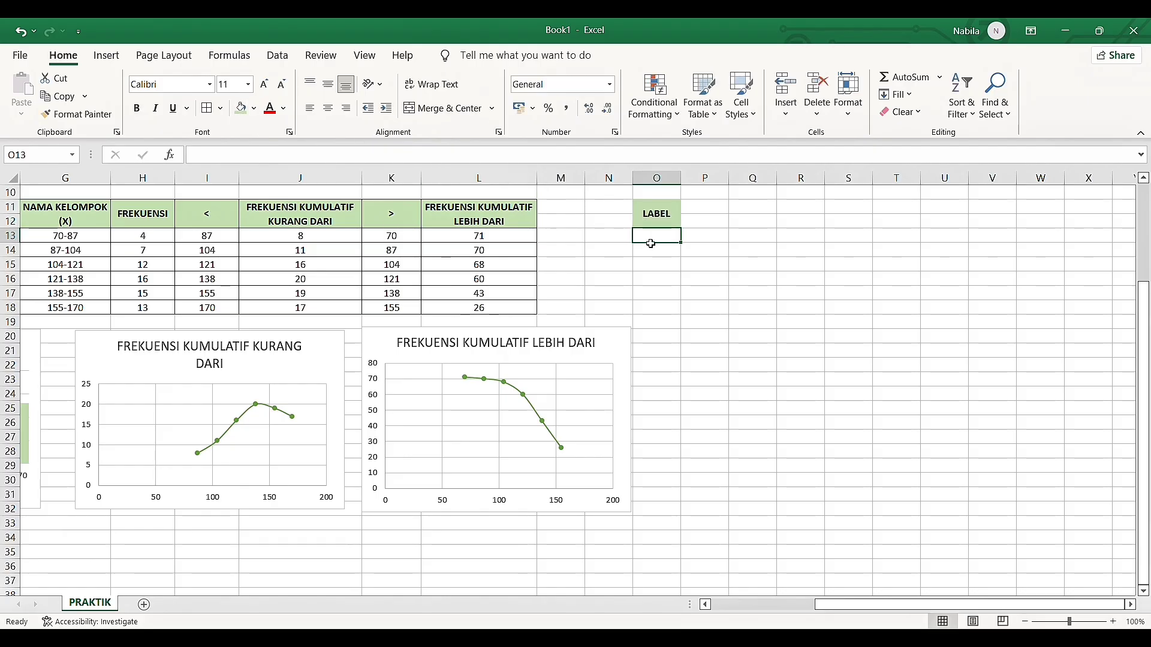
Apply all borders to the LABEL column in O11:O19
{"action": "left_click", "coordinate": [654, 263]}
{"action": "scroll", "coordinate": [656, 268], "scroll_direction": "left", "scroll_amount": 3}
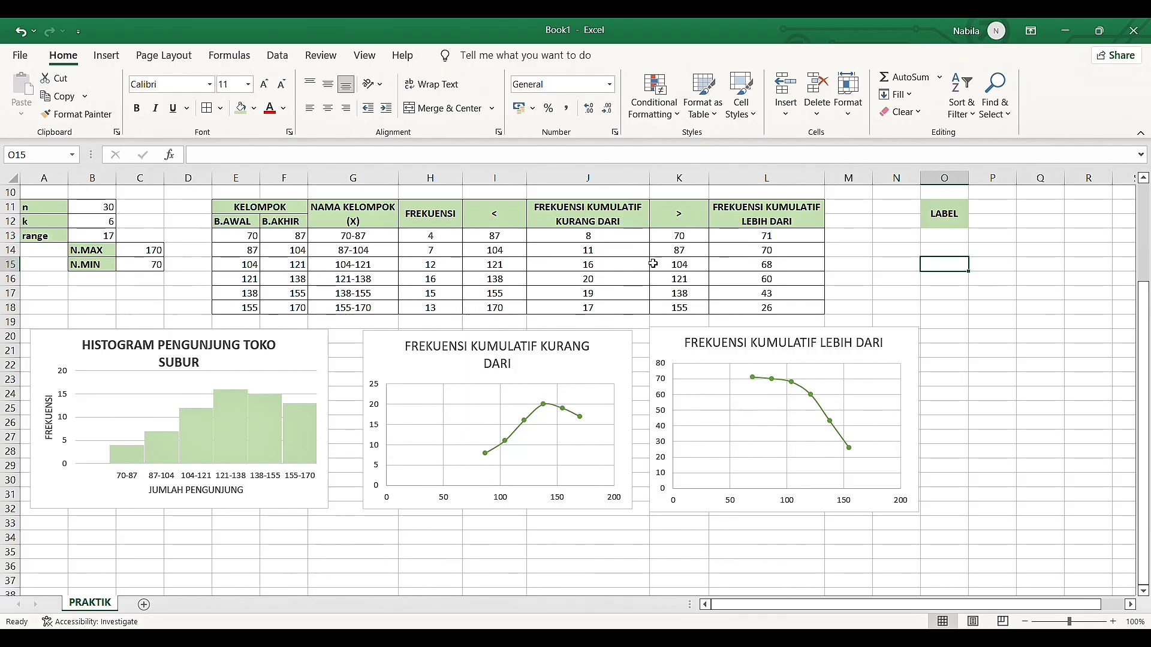
{"action": "left_click_drag", "start_coordinate": [228, 242], "coordinate": [240, 264]}
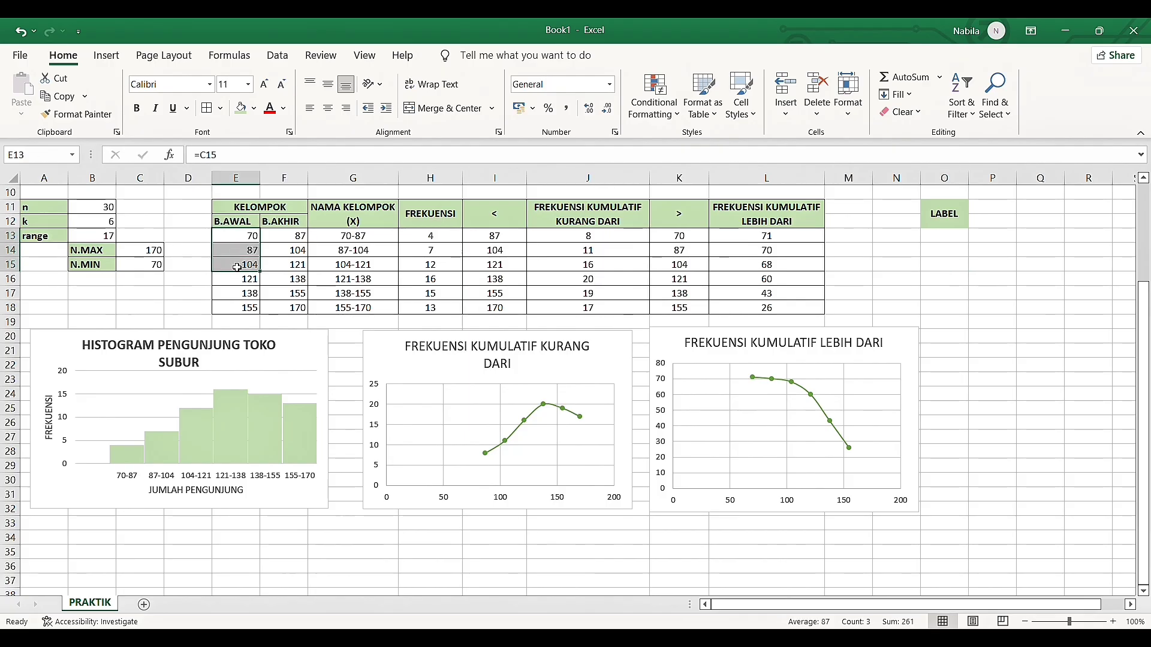
{"action": "left_click_drag", "start_coordinate": [952, 230], "coordinate": [961, 321]}
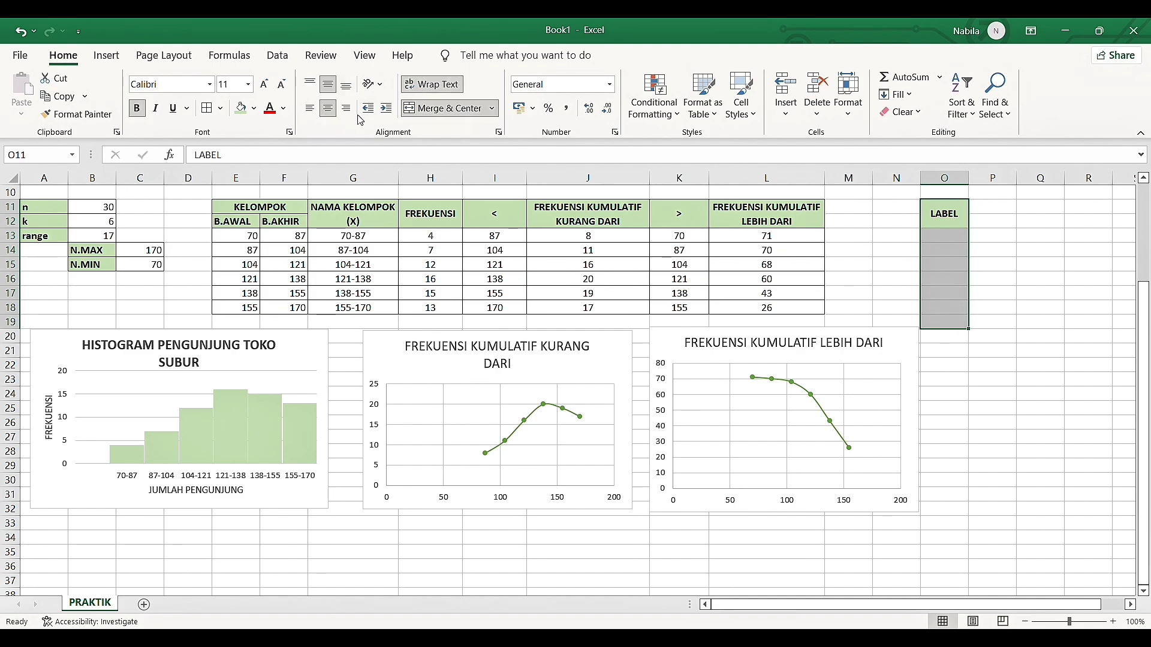
{"action": "left_click", "coordinate": [207, 108]}
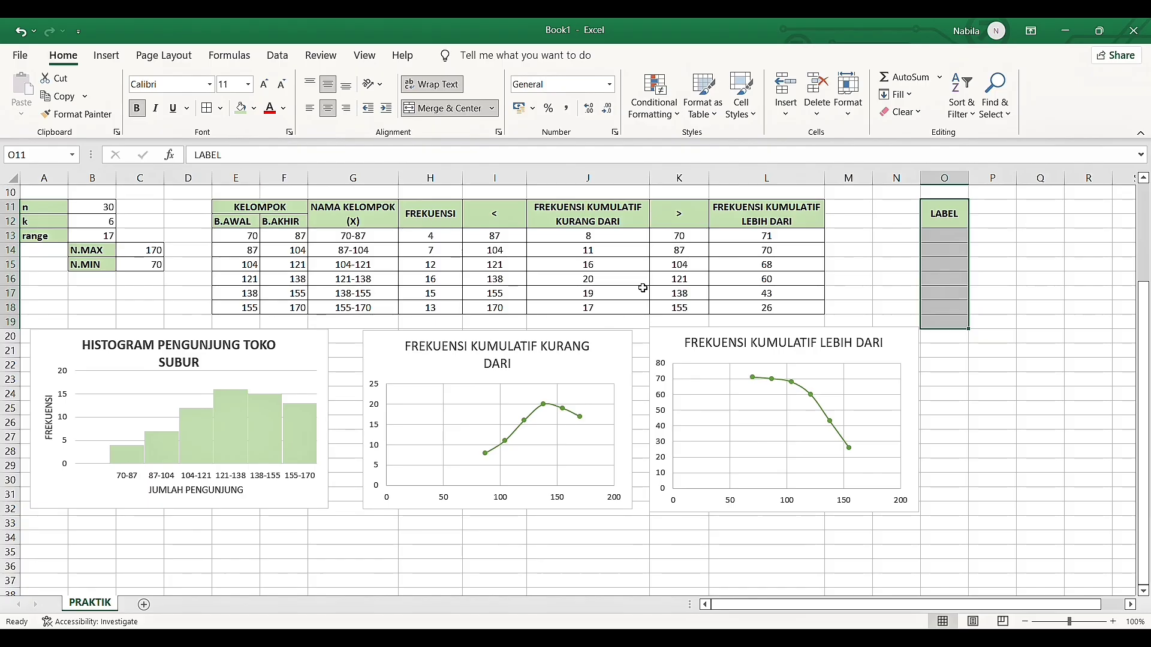
{"action": "left_click", "coordinate": [884, 237]}
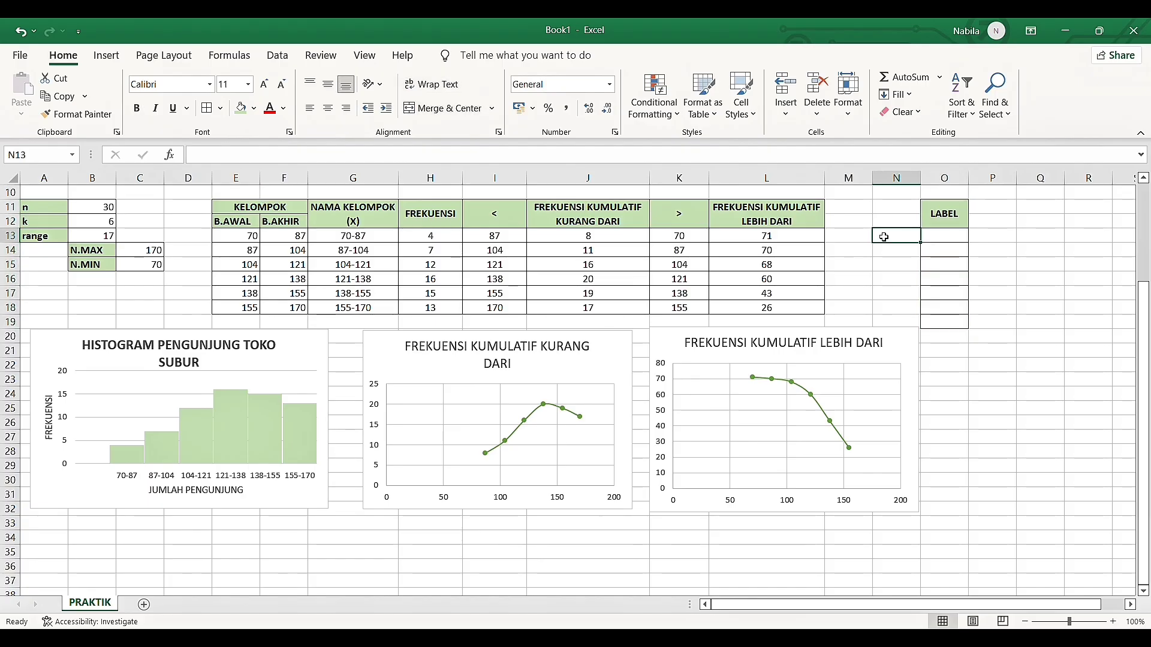
Copy the lower class limits in E13:E18 and paste them as values into the LABEL column at O13:O18
{"action": "left_click", "coordinate": [250, 242]}
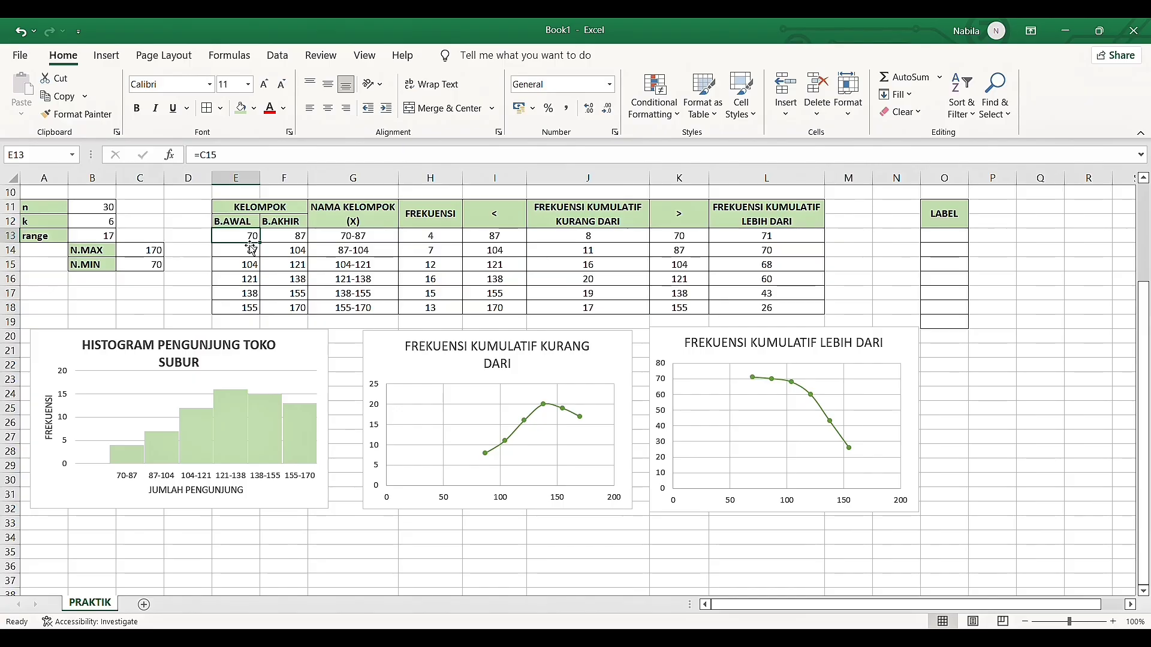
{"action": "left_click_drag", "start_coordinate": [249, 240], "coordinate": [250, 309]}
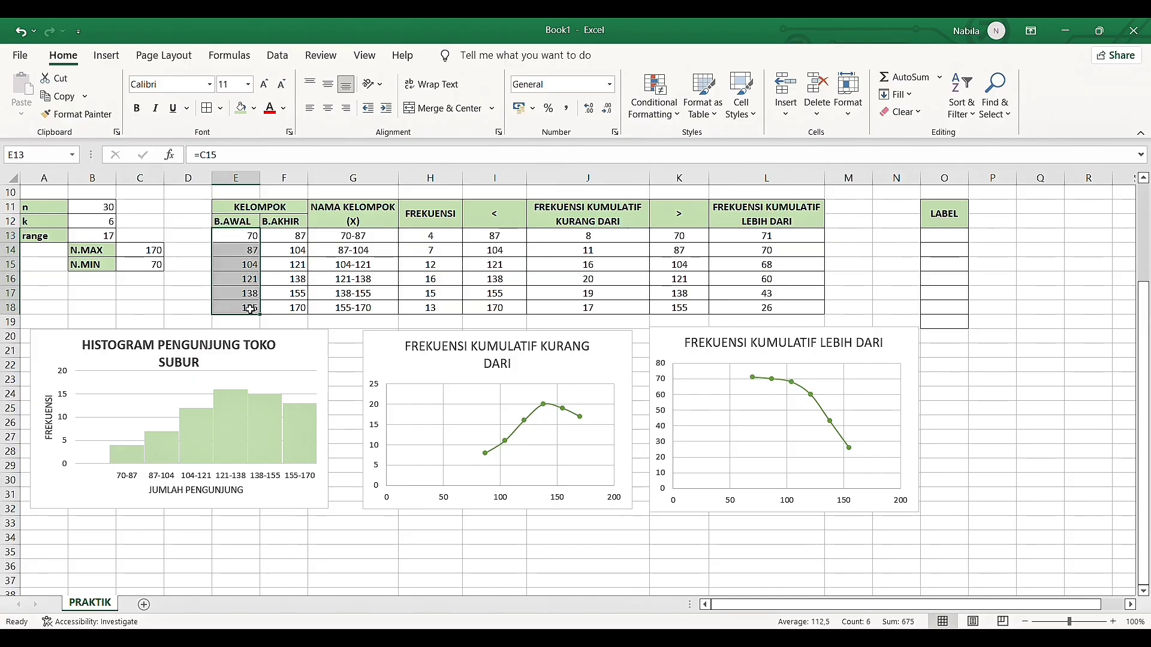
{"action": "key", "text": "ctrl+c"}
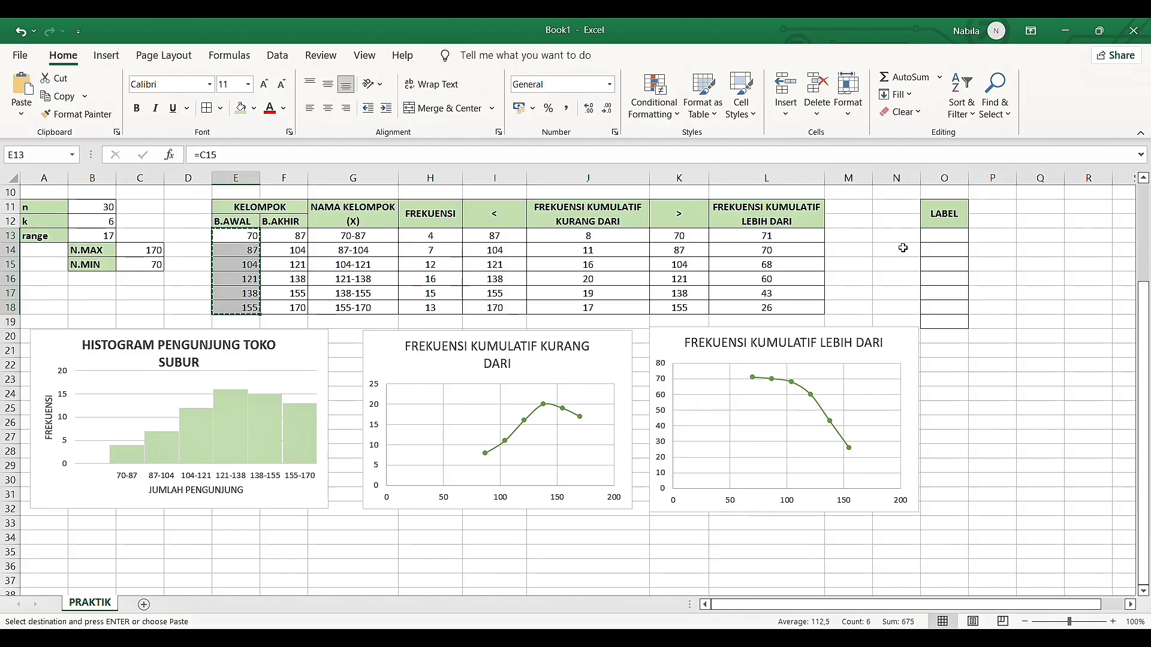
{"action": "left_click", "coordinate": [938, 238]}
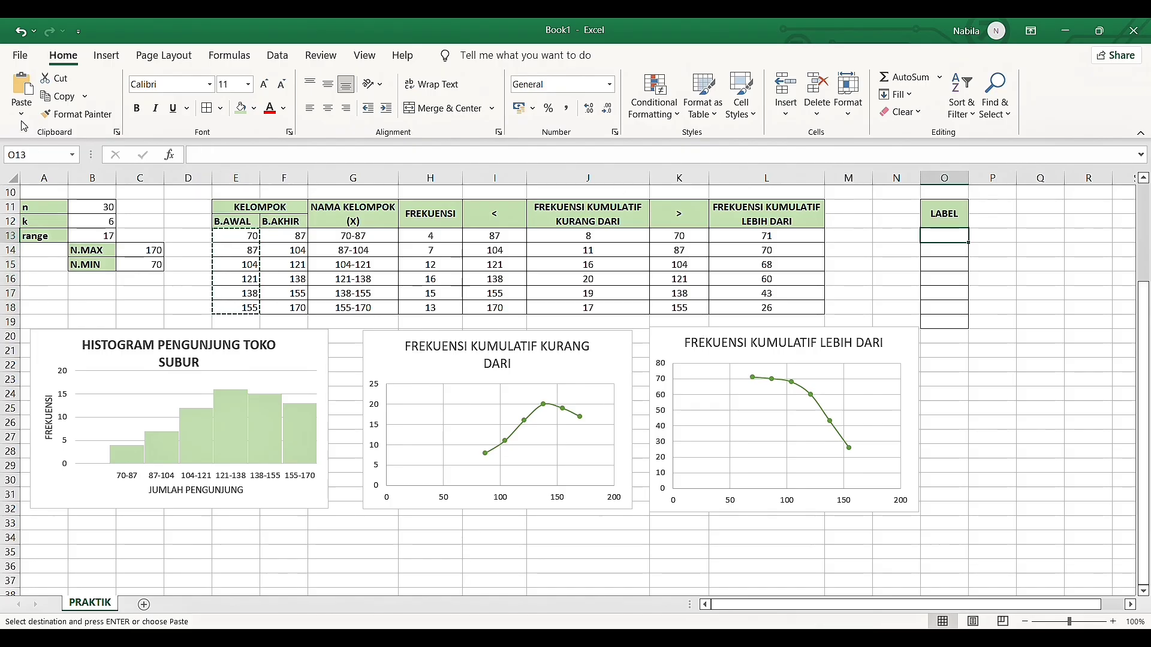
{"action": "left_click", "coordinate": [22, 90]}
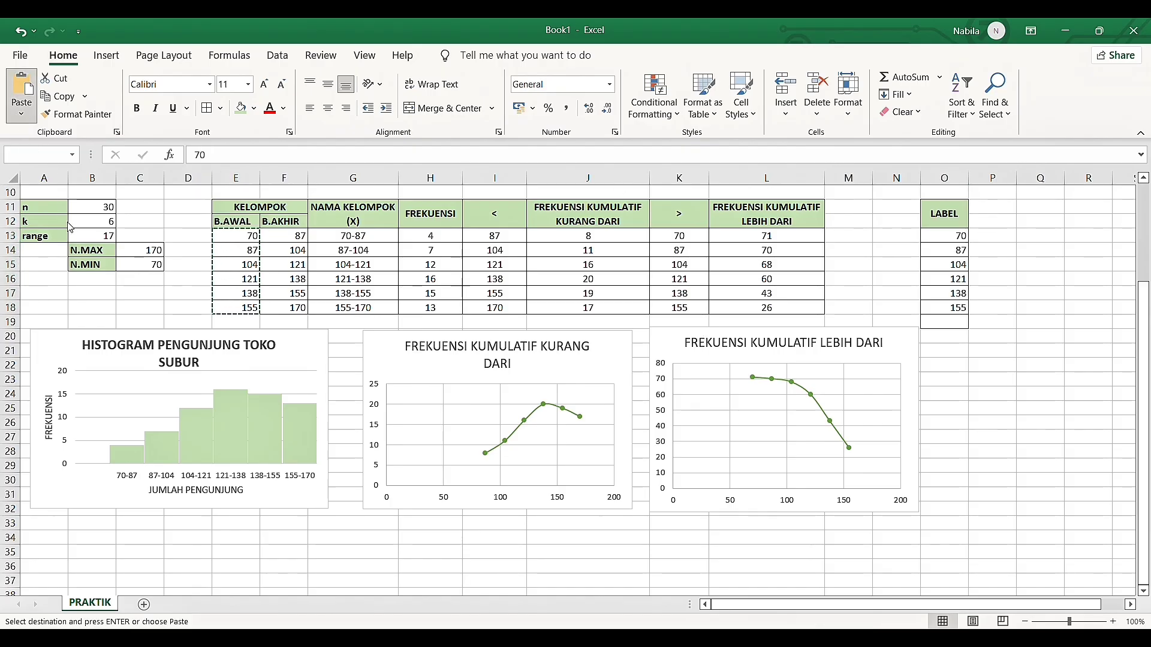
Enter the maximum value 170 in cell O19 as the last entry of the LABEL column
{"action": "left_click", "coordinate": [957, 323]}
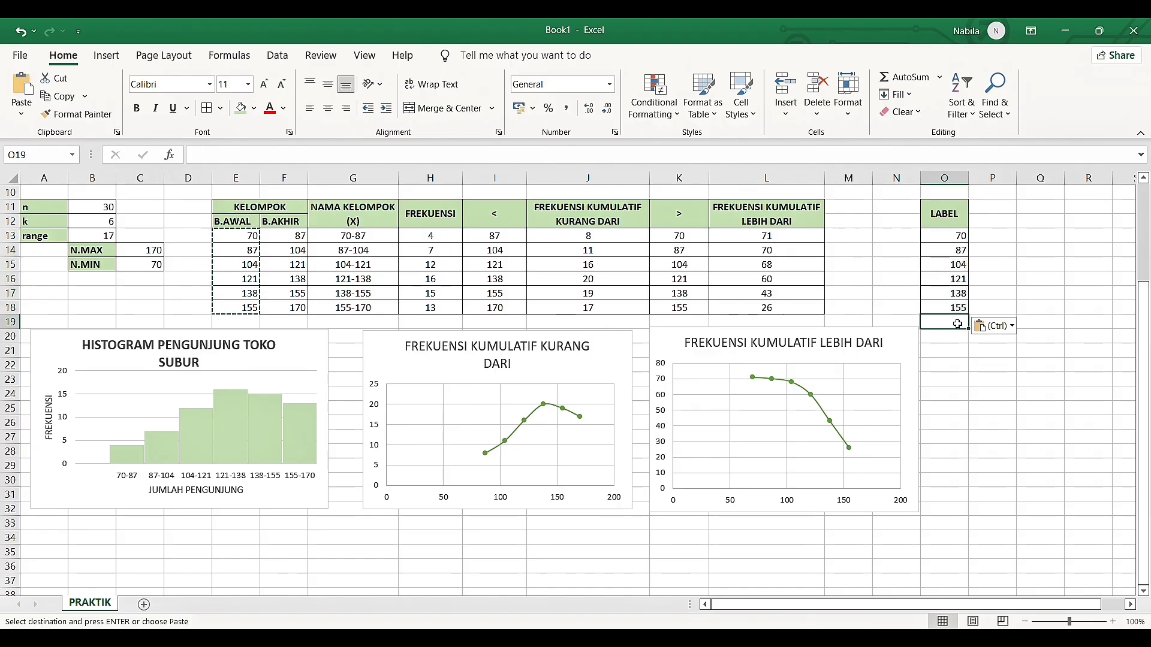
{"action": "left_click", "coordinate": [162, 250]}
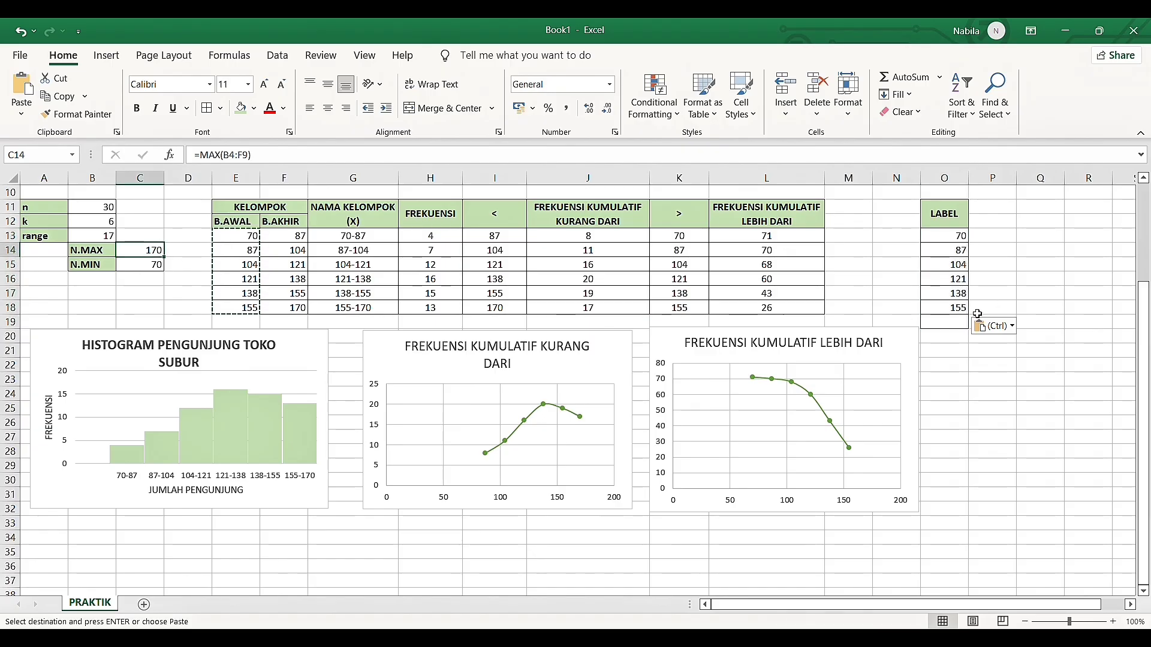
{"action": "left_click", "coordinate": [955, 325]}
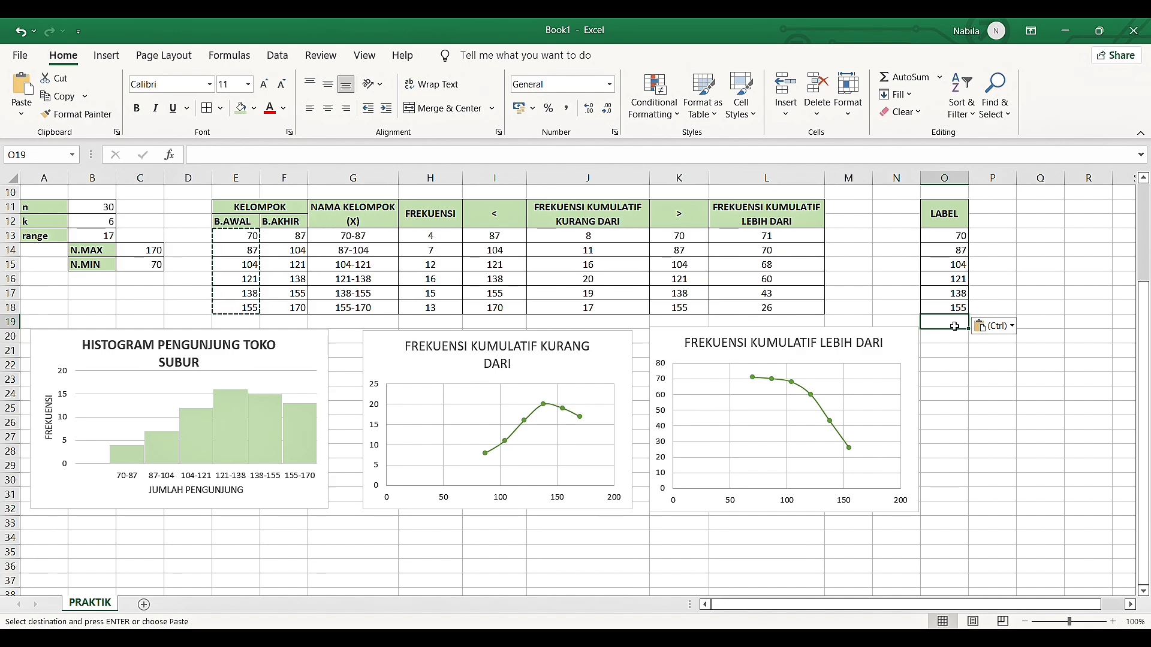
{"action": "type", "text": "170"}
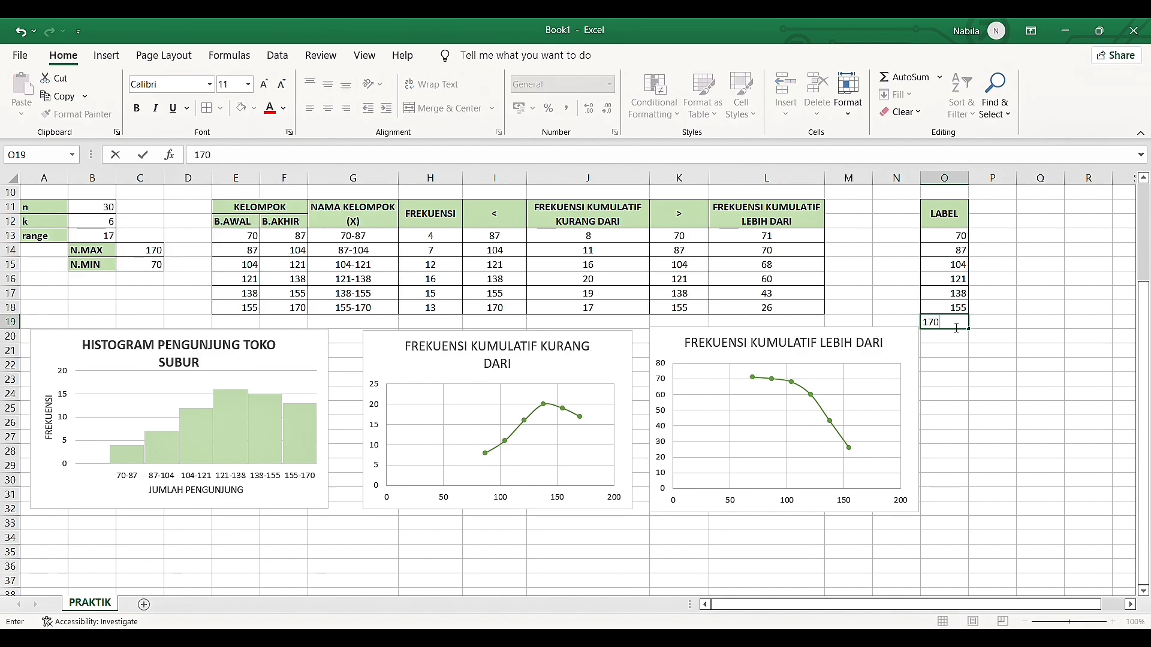
{"action": "key", "text": "Return"}
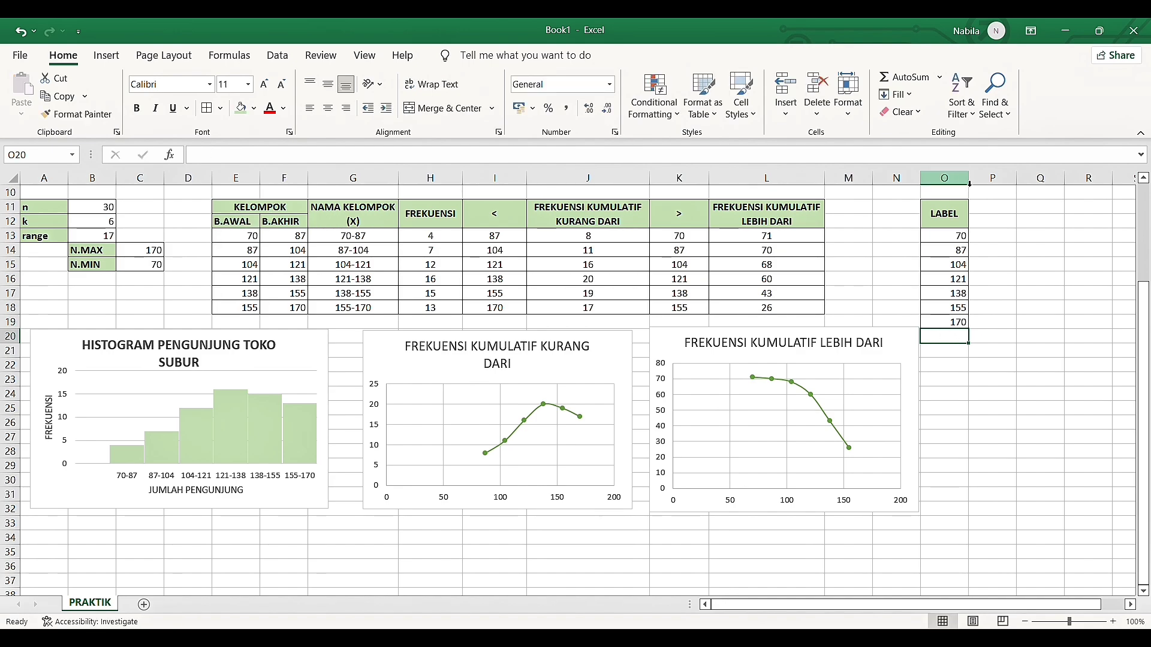
Center the LABEL header and its values in O11:O19 horizontally and vertically
{"action": "left_click", "coordinate": [944, 178]}
{"action": "left_click", "coordinate": [952, 224]}
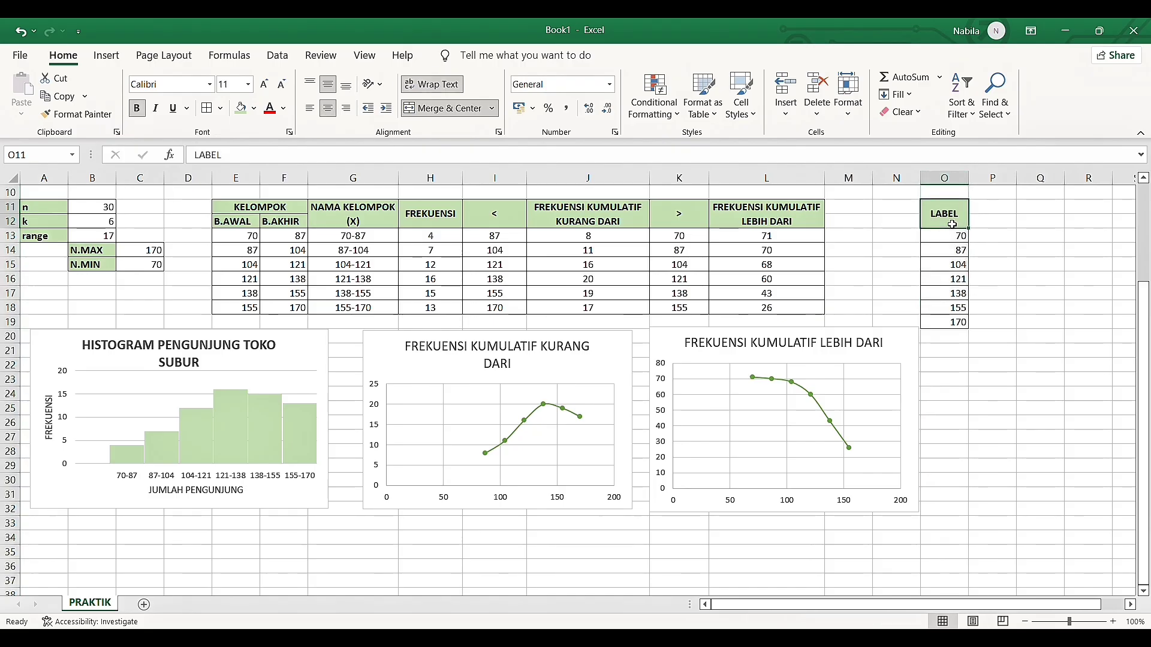
{"action": "left_click_drag", "start_coordinate": [952, 220], "coordinate": [968, 326]}
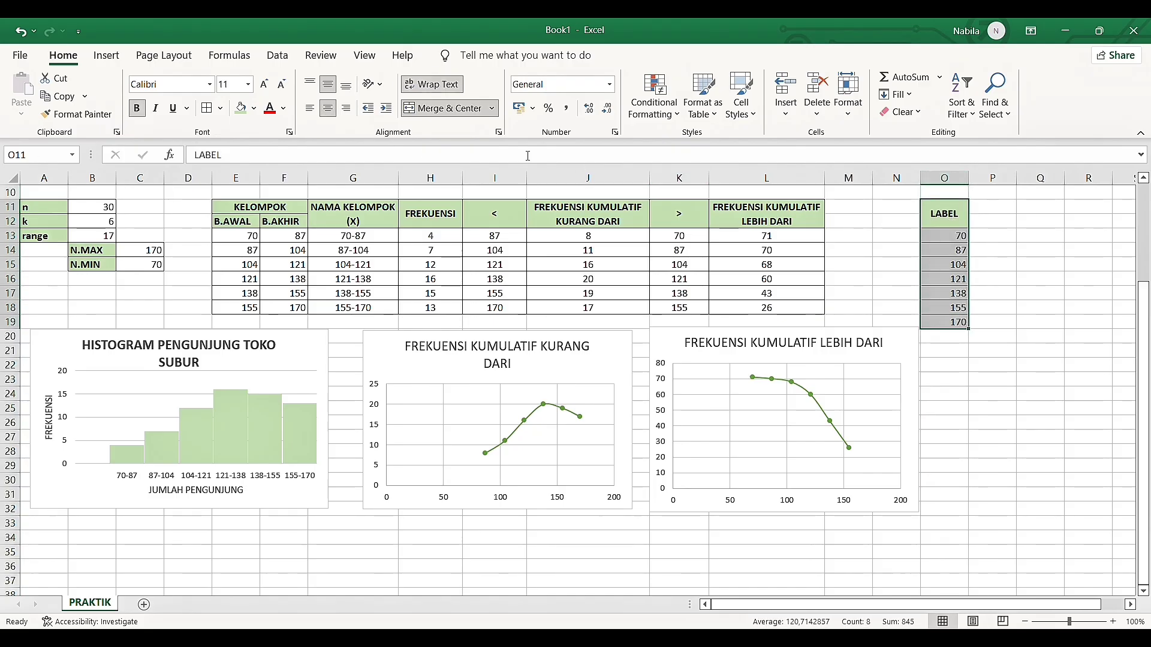
{"action": "left_click", "coordinate": [329, 110]}
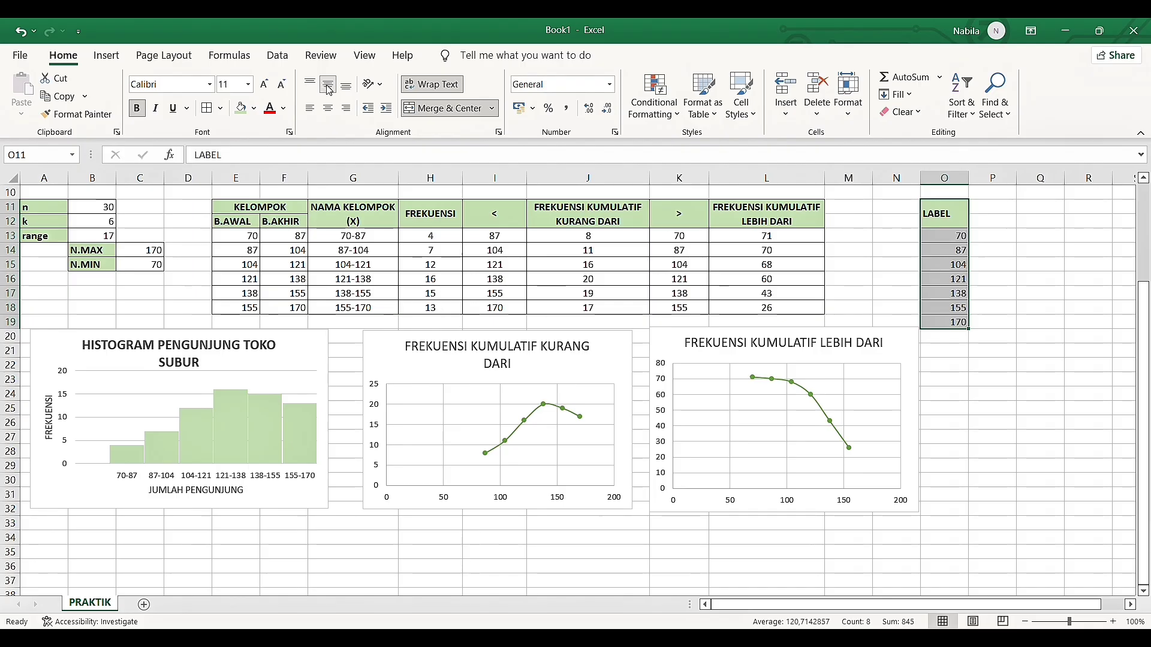
{"action": "left_click", "coordinate": [327, 86]}
{"action": "left_click", "coordinate": [327, 87]}
{"action": "left_click", "coordinate": [329, 109]}
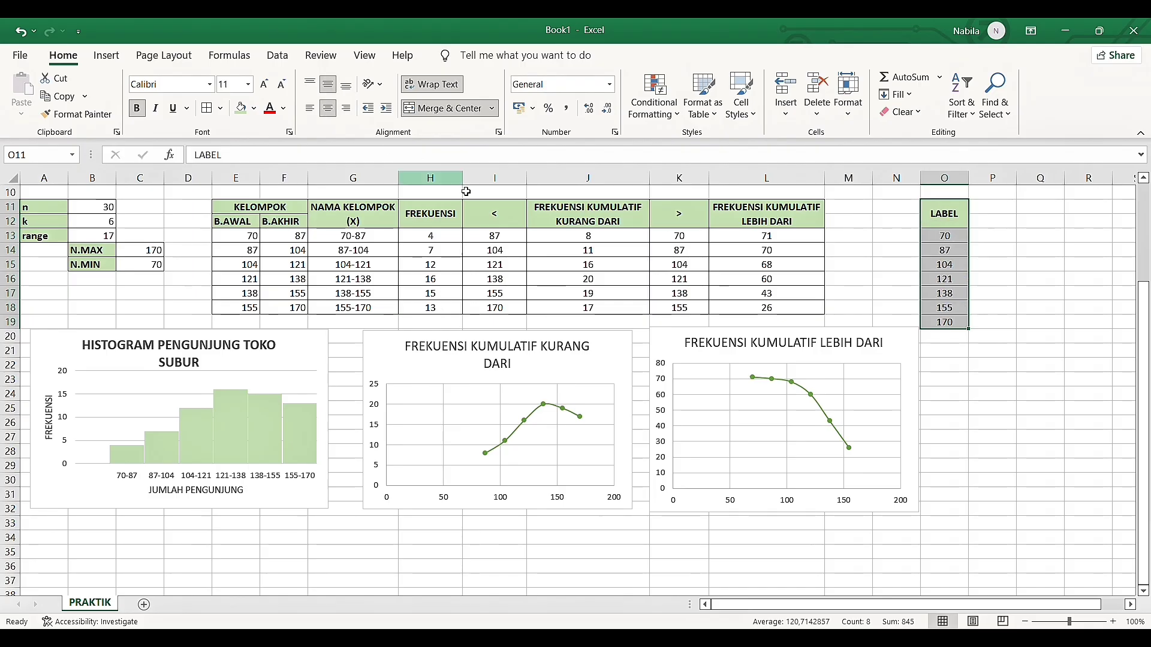
Insert a blank column before the LABEL column, shifting LABEL to column P
{"action": "left_click", "coordinate": [939, 185]}
{"action": "left_click_drag", "start_coordinate": [910, 181], "coordinate": [947, 181]}
{"action": "left_click", "coordinate": [952, 181]}
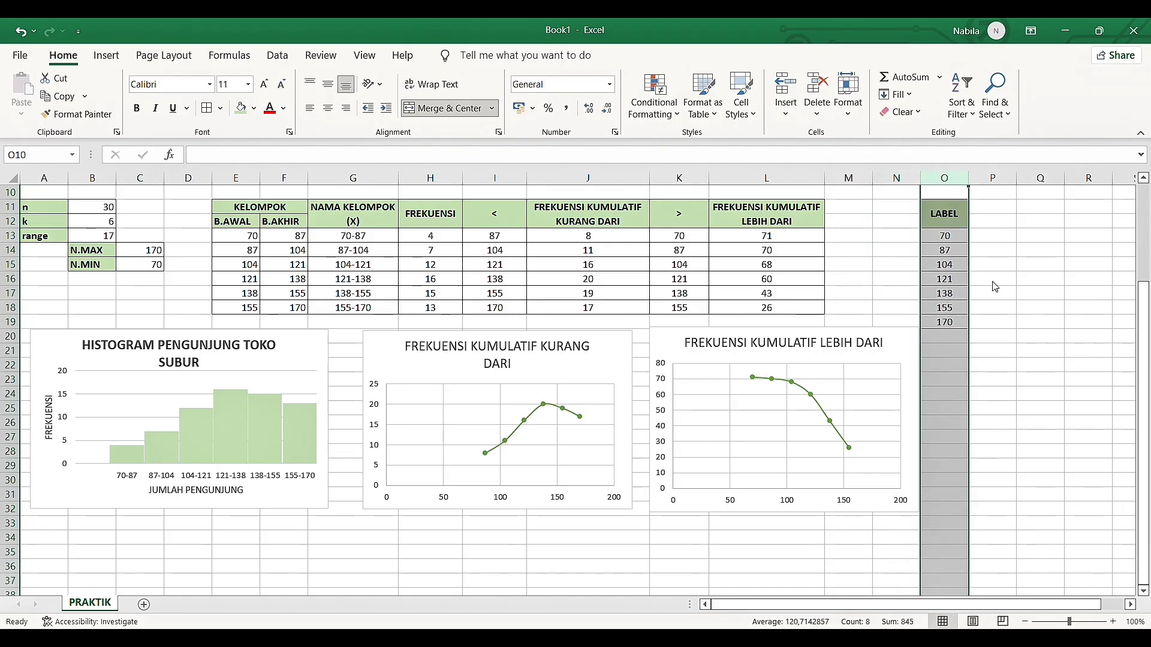
{"action": "key", "text": "ctrl+shift+plus"}
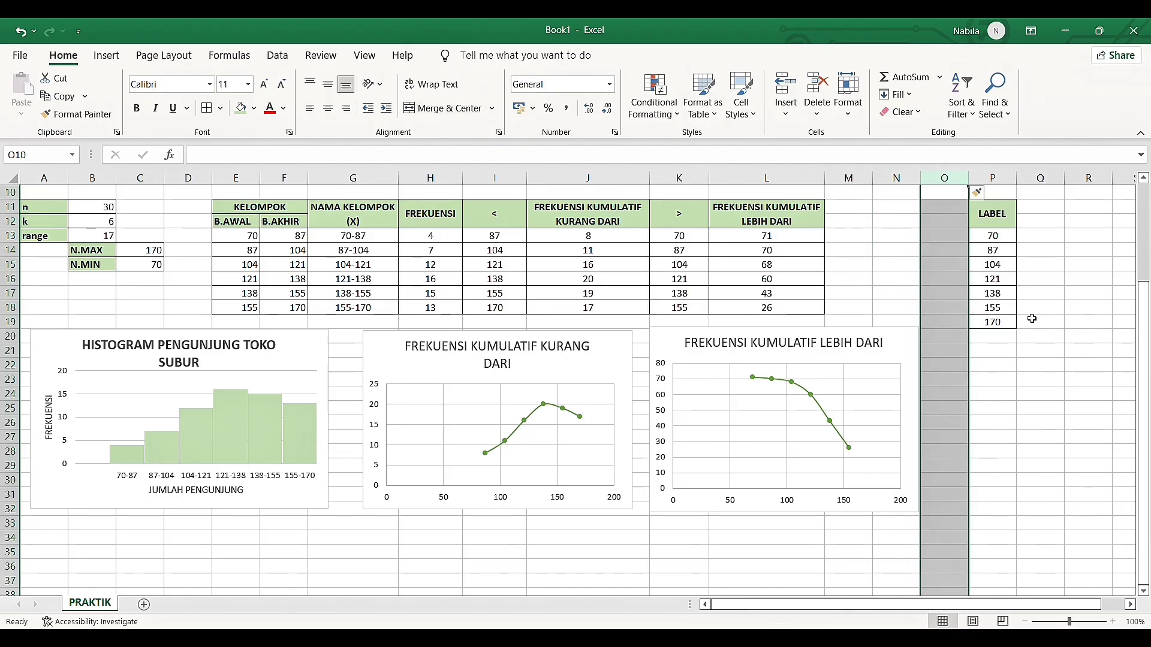
Review the FREKUENSI KUMULATIF KURANG DARI and FREKUENSI KUMULATIF LEBIH DARI columns beside the space next to LABEL
{"action": "left_click", "coordinate": [1031, 314]}
{"action": "scroll", "coordinate": [1031, 319], "scroll_direction": "right", "scroll_amount": 2}
{"action": "scroll", "coordinate": [1032, 319], "scroll_direction": "left", "scroll_amount": 1}
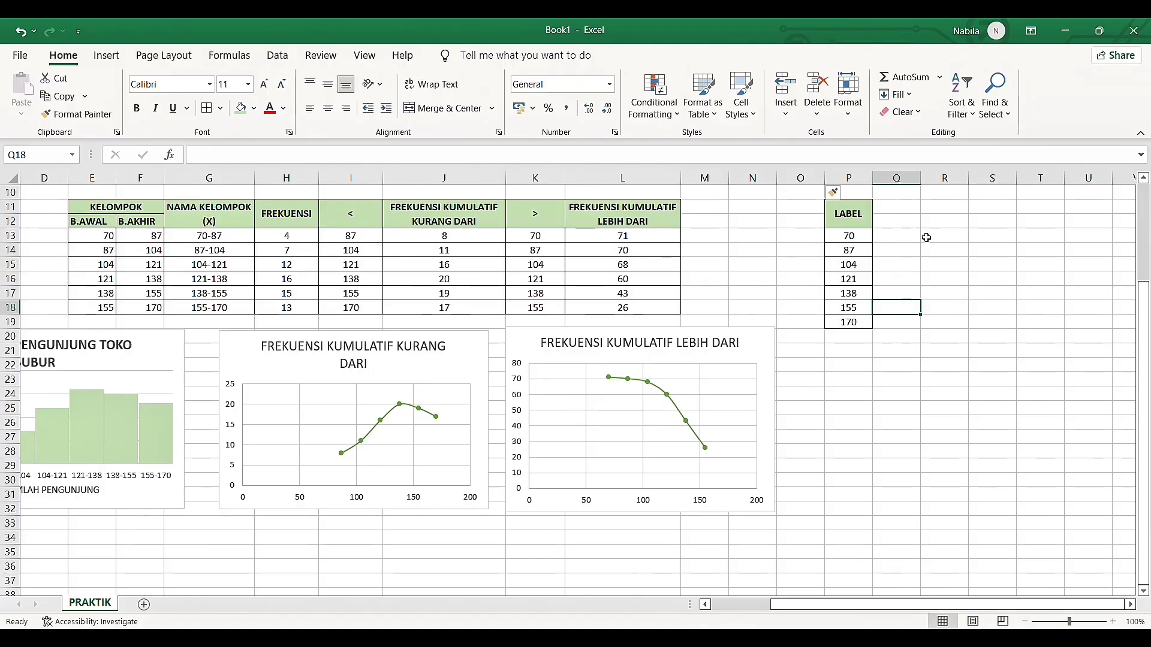
{"action": "left_click", "coordinate": [895, 221]}
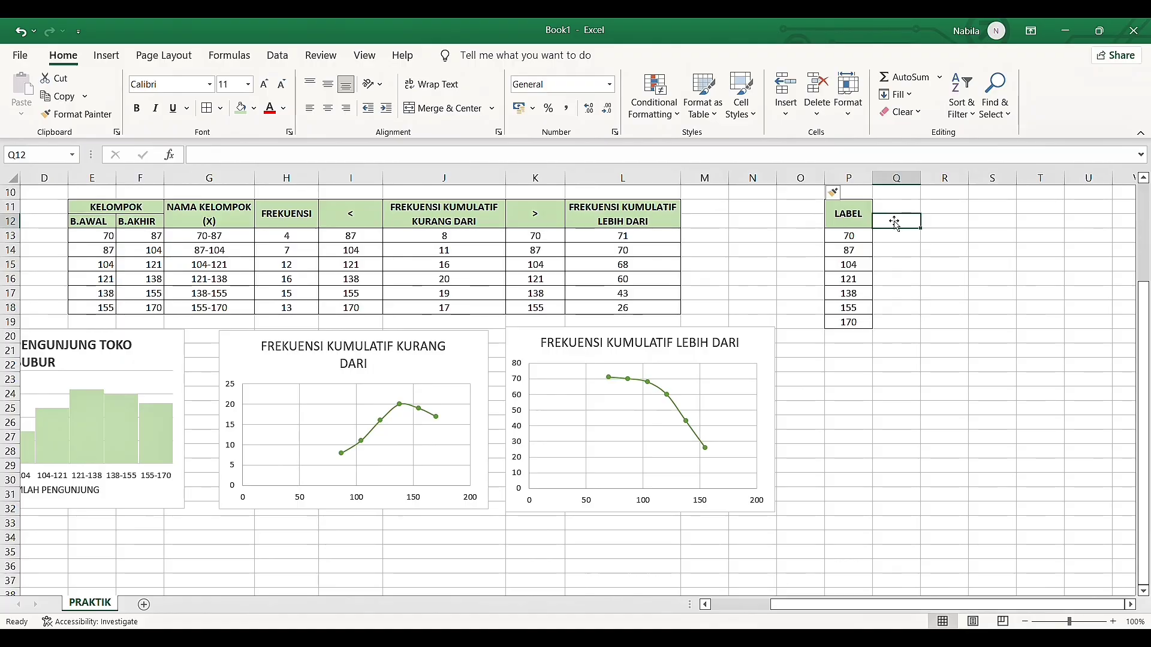
{"action": "left_click", "coordinate": [891, 211]}
{"action": "left_click", "coordinate": [443, 220]}
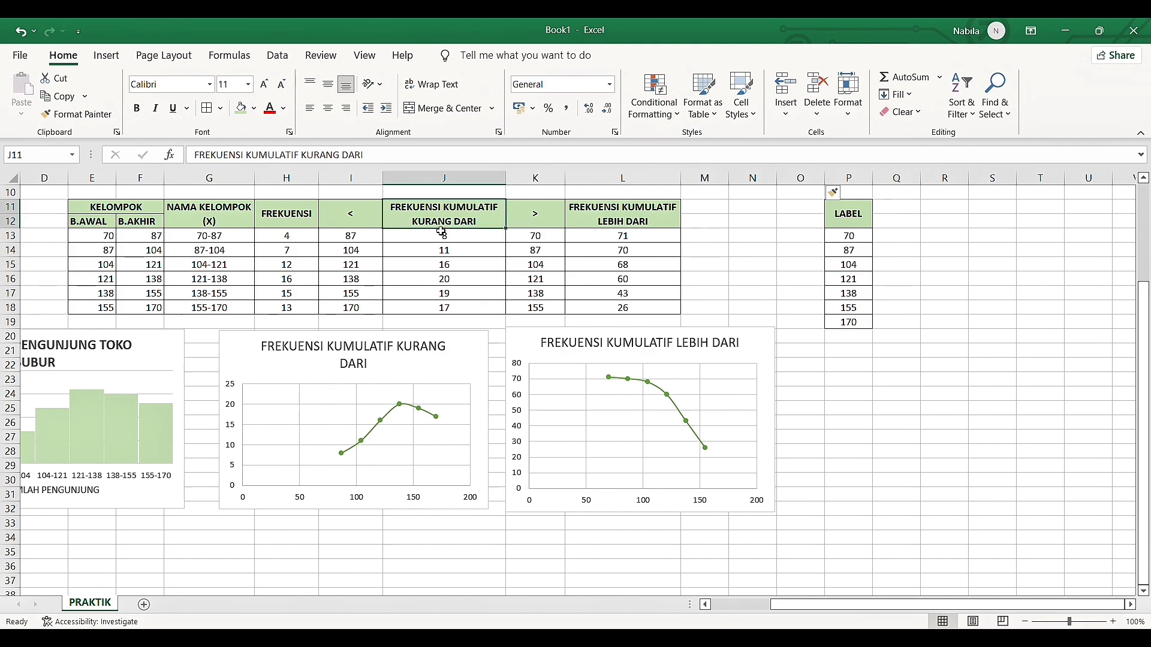
{"action": "left_click_drag", "start_coordinate": [444, 220], "coordinate": [468, 312]}
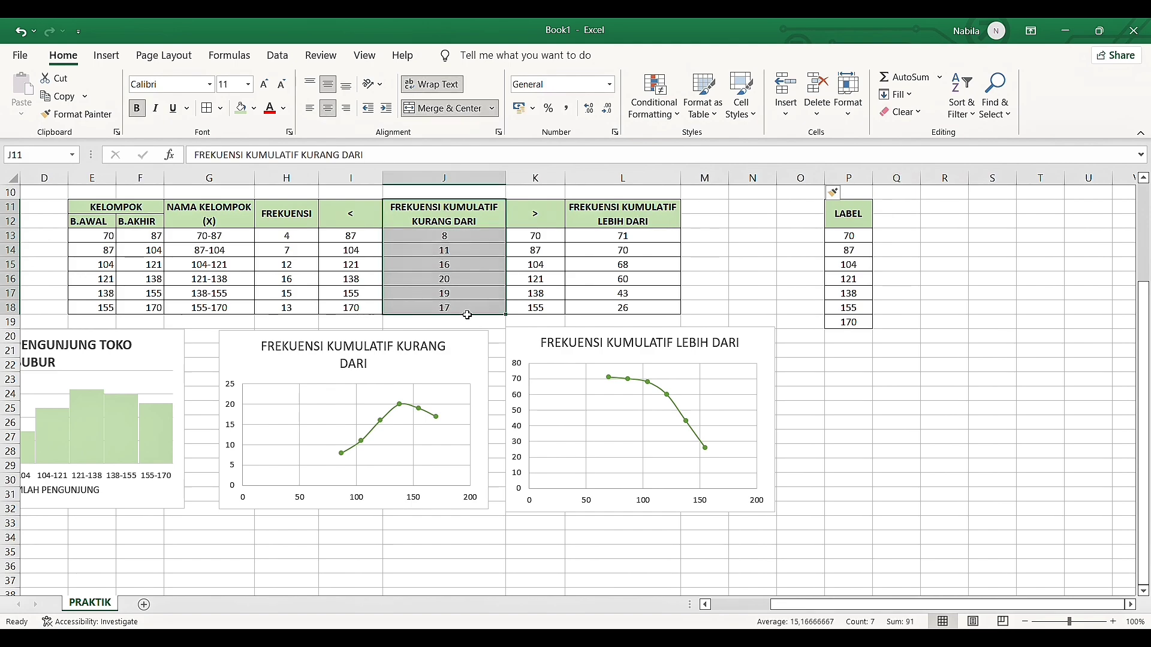
{"action": "left_click", "coordinate": [631, 217]}
{"action": "left_click_drag", "start_coordinate": [630, 217], "coordinate": [653, 321]}
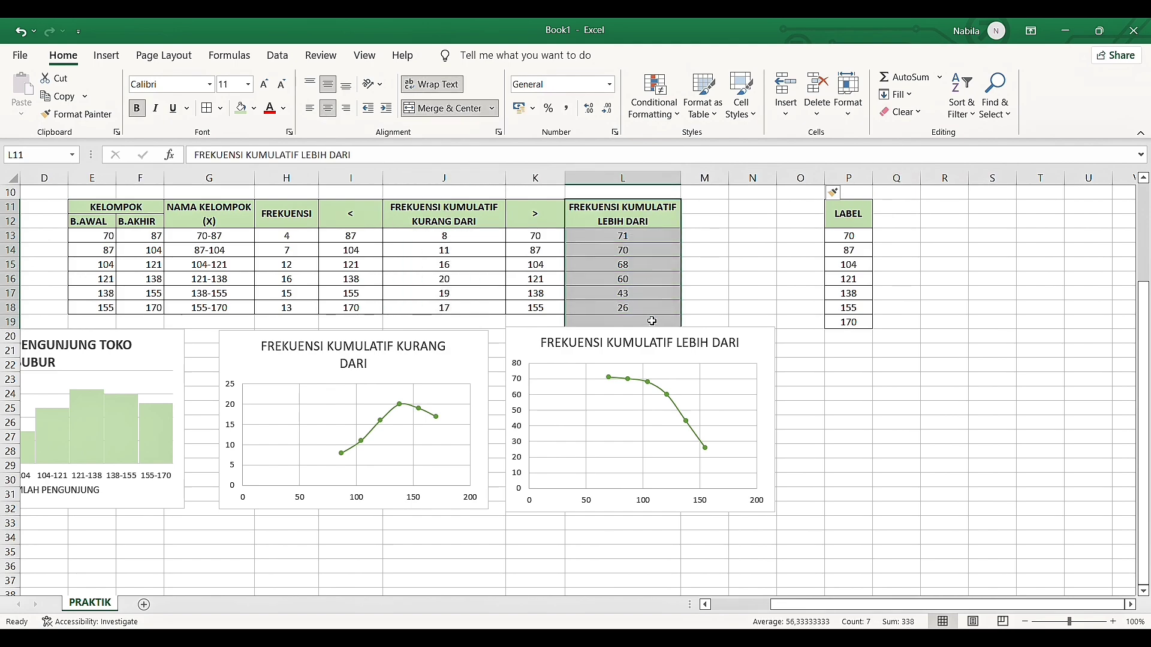
Merge and center Q11:Q12, and apply bold and the light green header fill
{"action": "left_click_drag", "start_coordinate": [911, 208], "coordinate": [916, 224]}
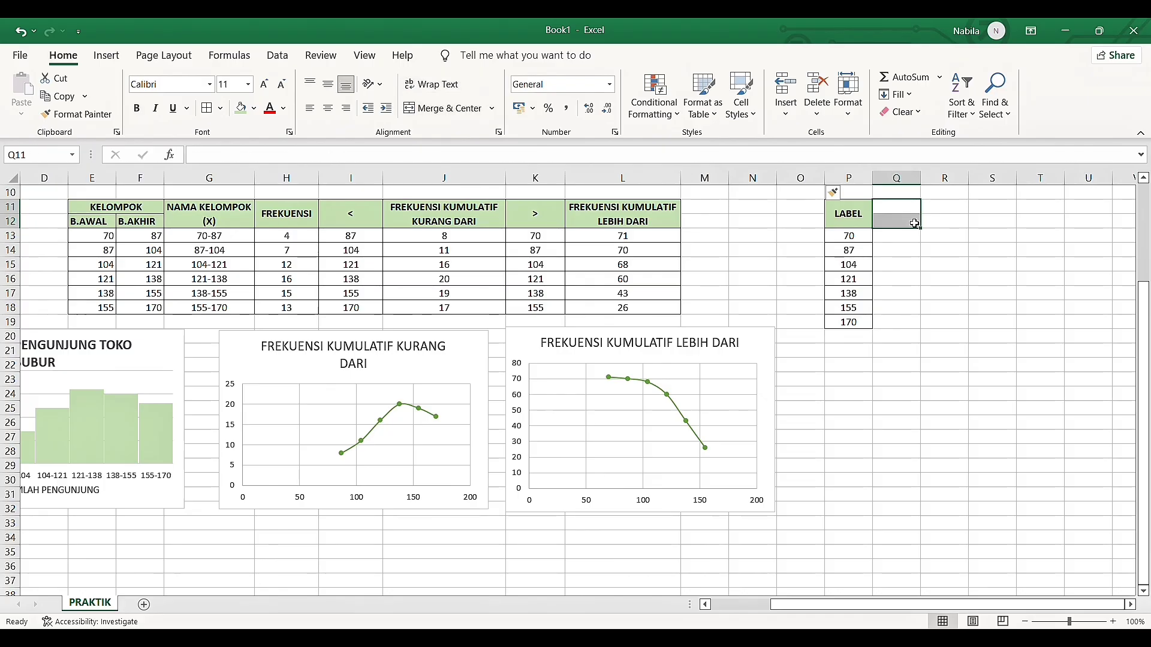
{"action": "left_click", "coordinate": [458, 109]}
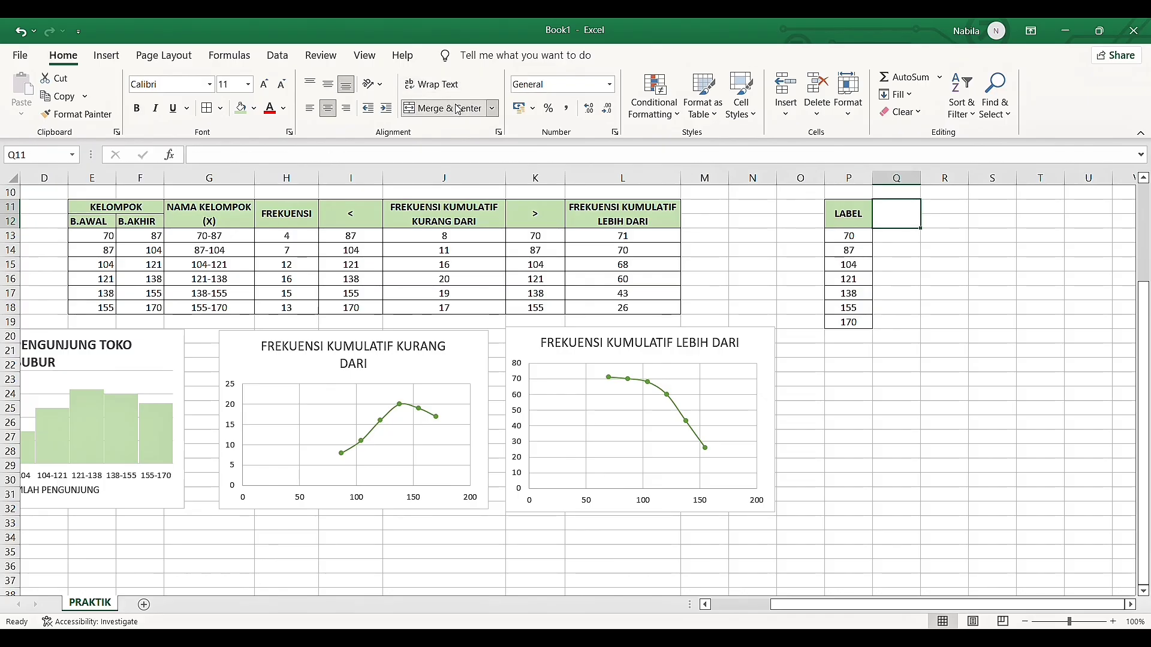
{"action": "key", "text": "ctrl+b"}
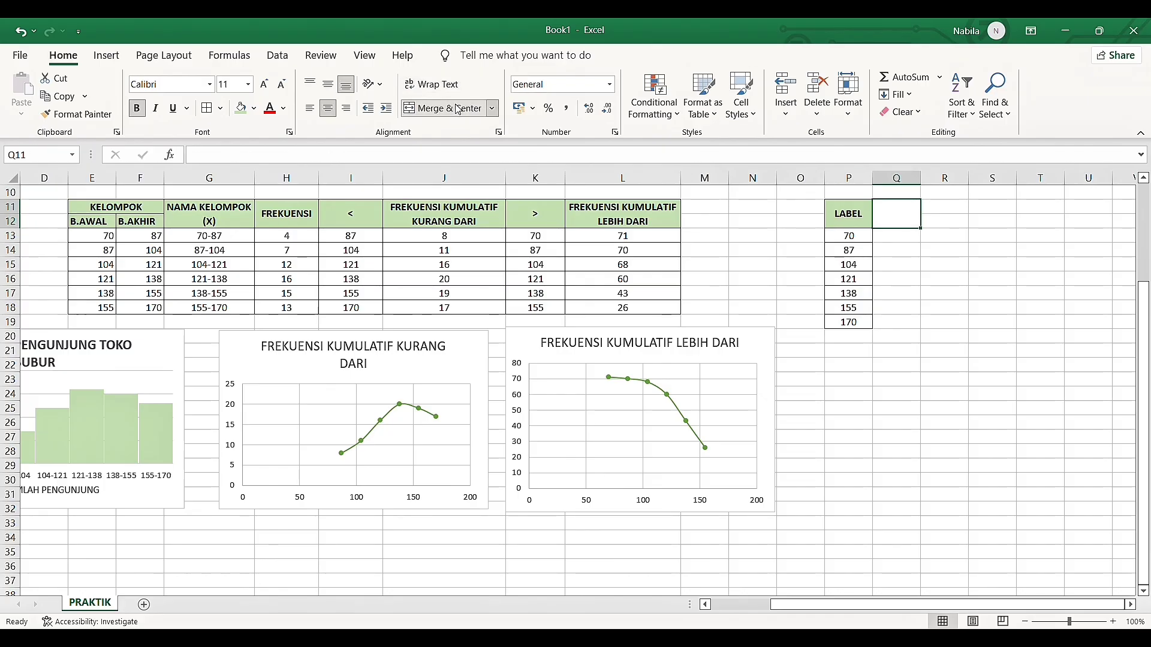
{"action": "left_click", "coordinate": [240, 109]}
Enter the header FREKUENSI KUMULATIF KURANG DARI in the merged cell Q11:Q12
{"action": "type", "text": "FRE"}
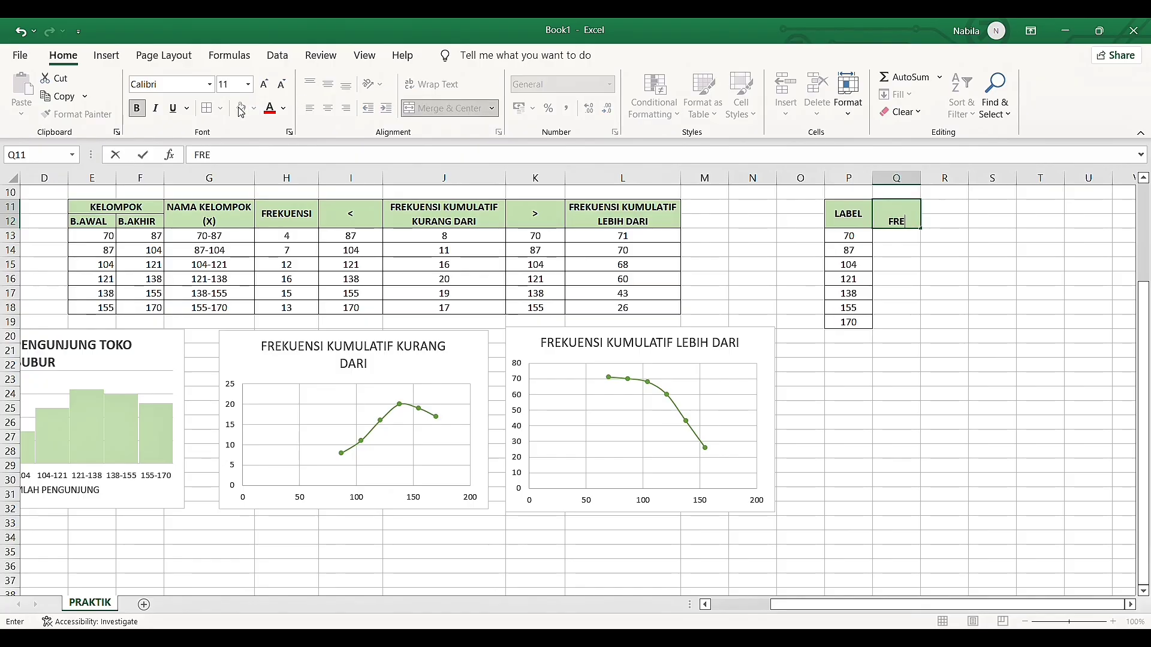
{"action": "type", "text": "KUENSI KUMUL"}
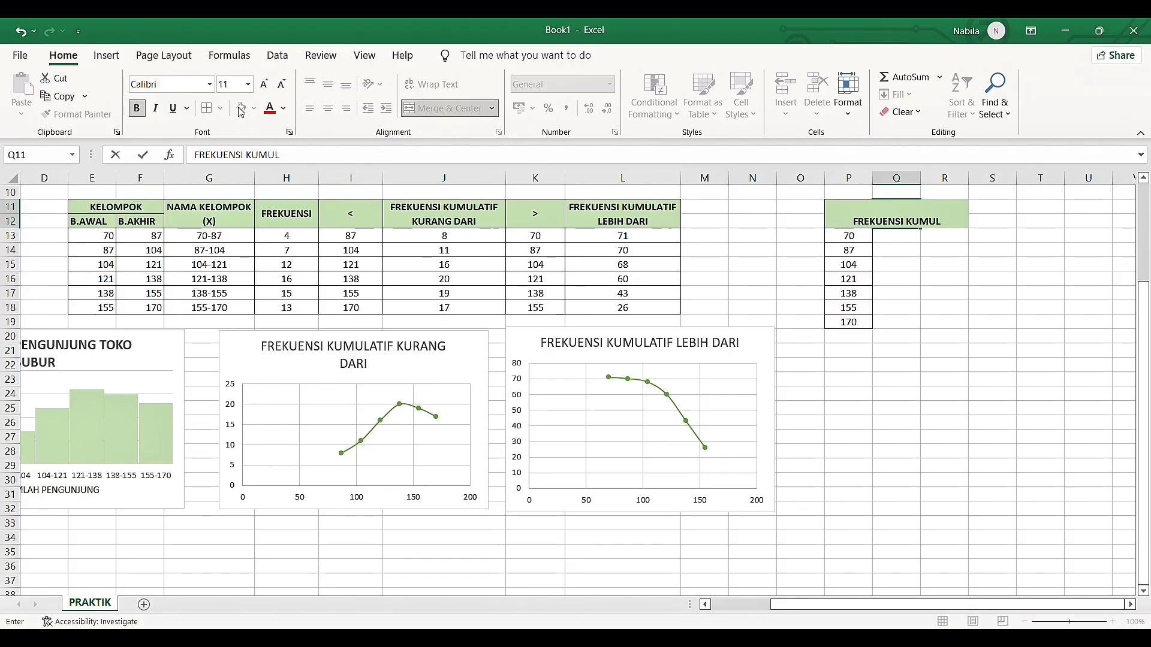
{"action": "type", "text": "ATIF "}
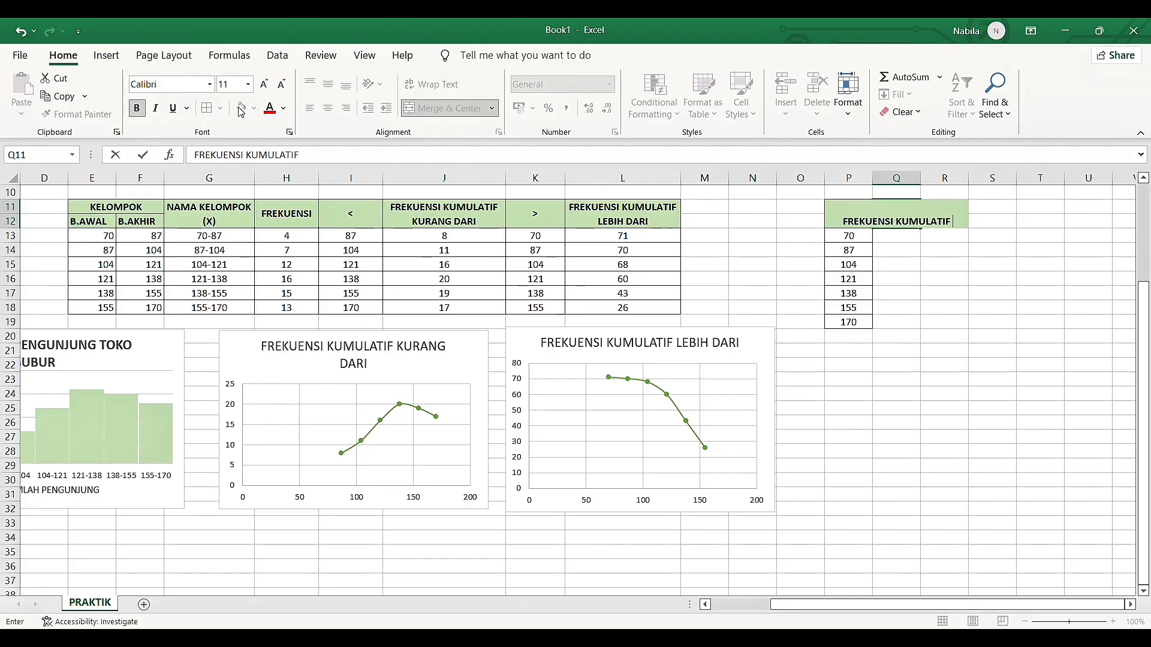
{"action": "type", "text": "KURA"}
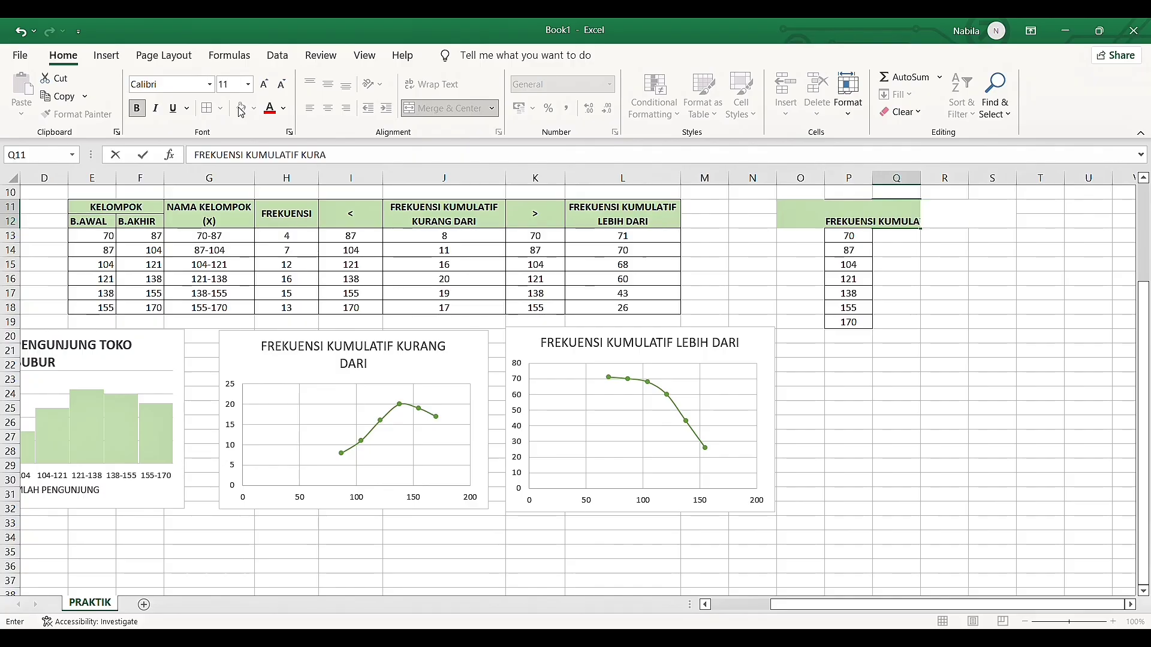
{"action": "type", "text": "NG DARI"}
{"action": "key", "text": "Return"}
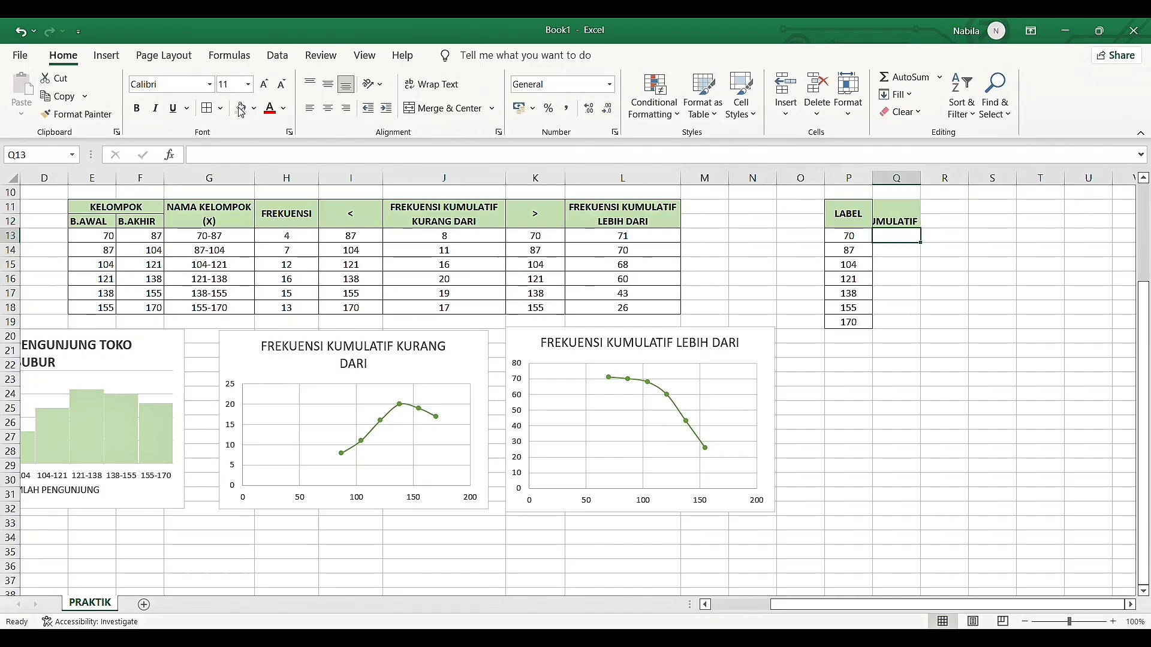
Wrap and middle-align the header in Q11:Q12, and widen column Q until the header fits on two lines
{"action": "left_click", "coordinate": [902, 219]}
{"action": "left_click", "coordinate": [441, 90]}
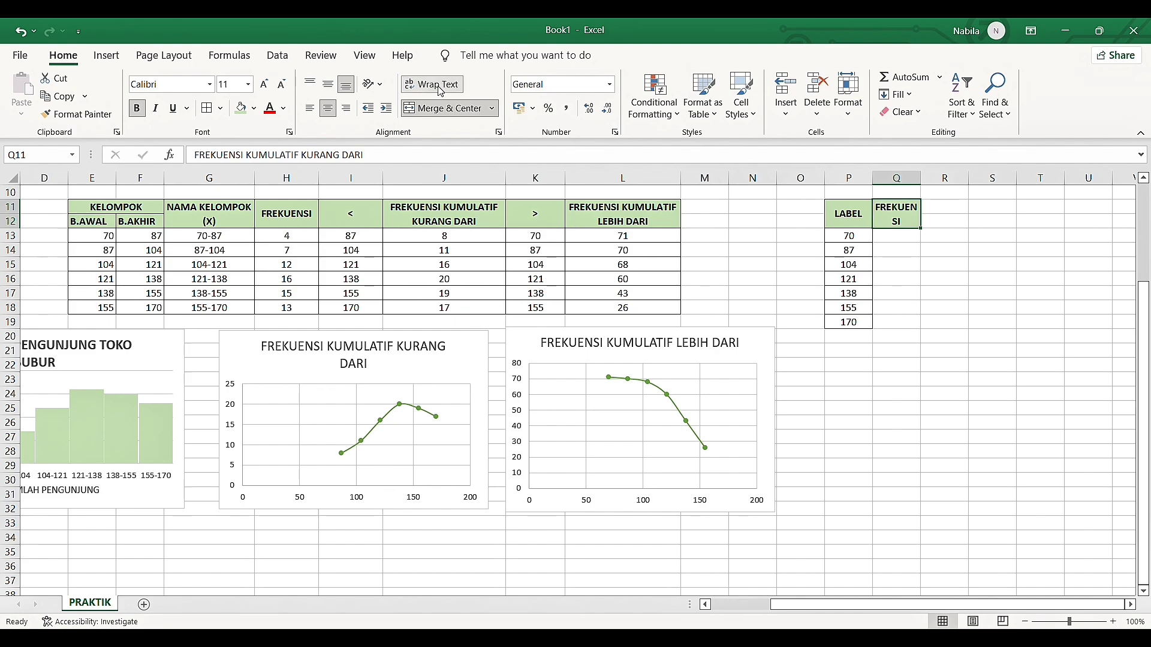
{"action": "left_click", "coordinate": [328, 84]}
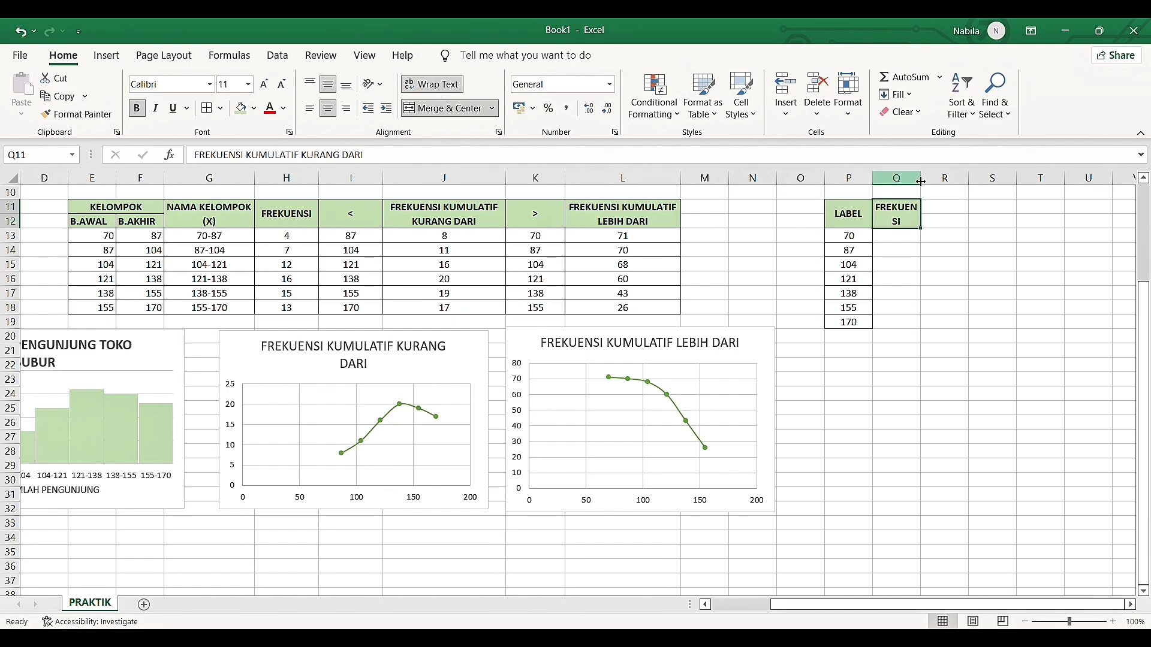
{"action": "left_click_drag", "start_coordinate": [922, 183], "coordinate": [1002, 184]}
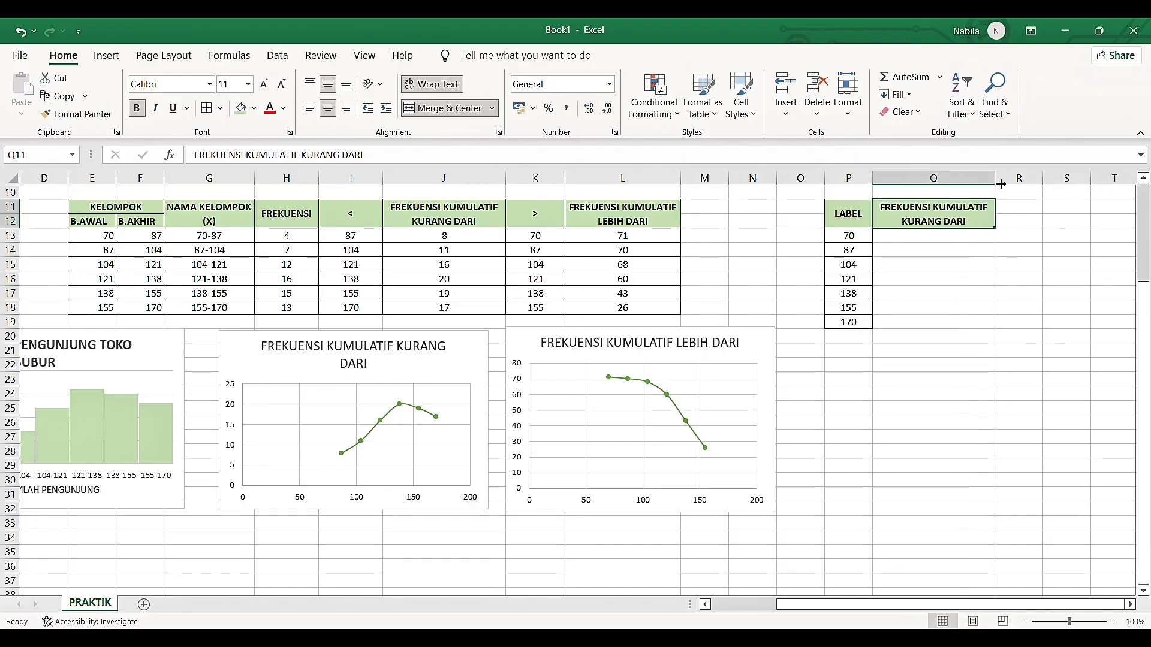
{"action": "left_click", "coordinate": [926, 241]}
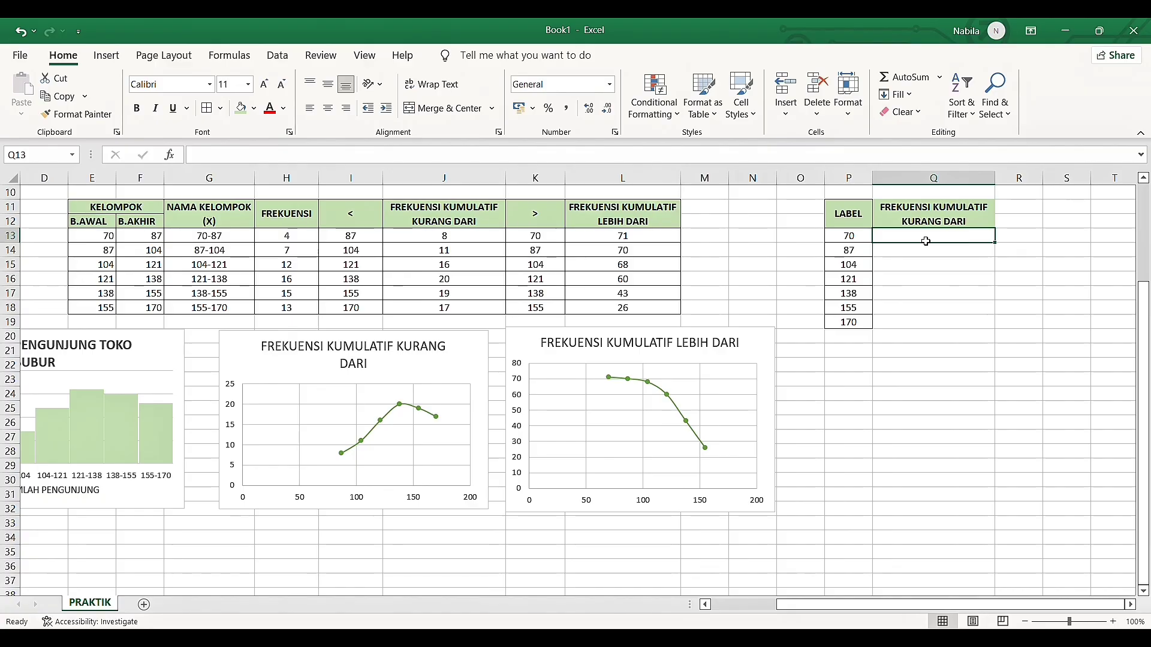
{"action": "left_click", "coordinate": [910, 220]}
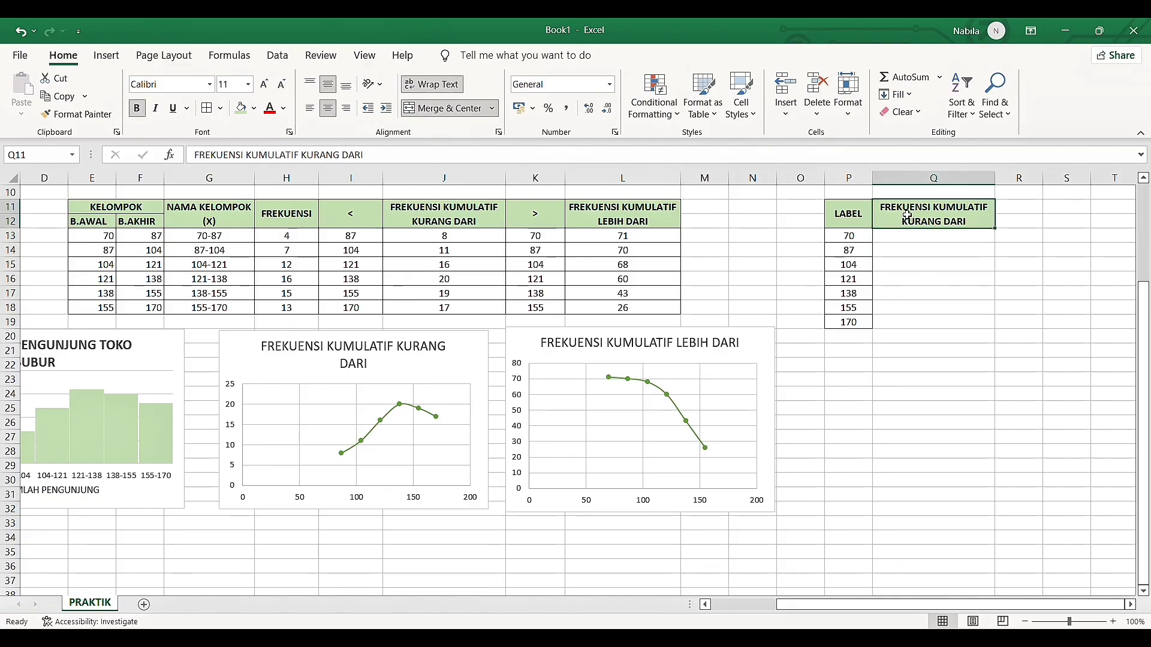
{"action": "left_click", "coordinate": [915, 240]}
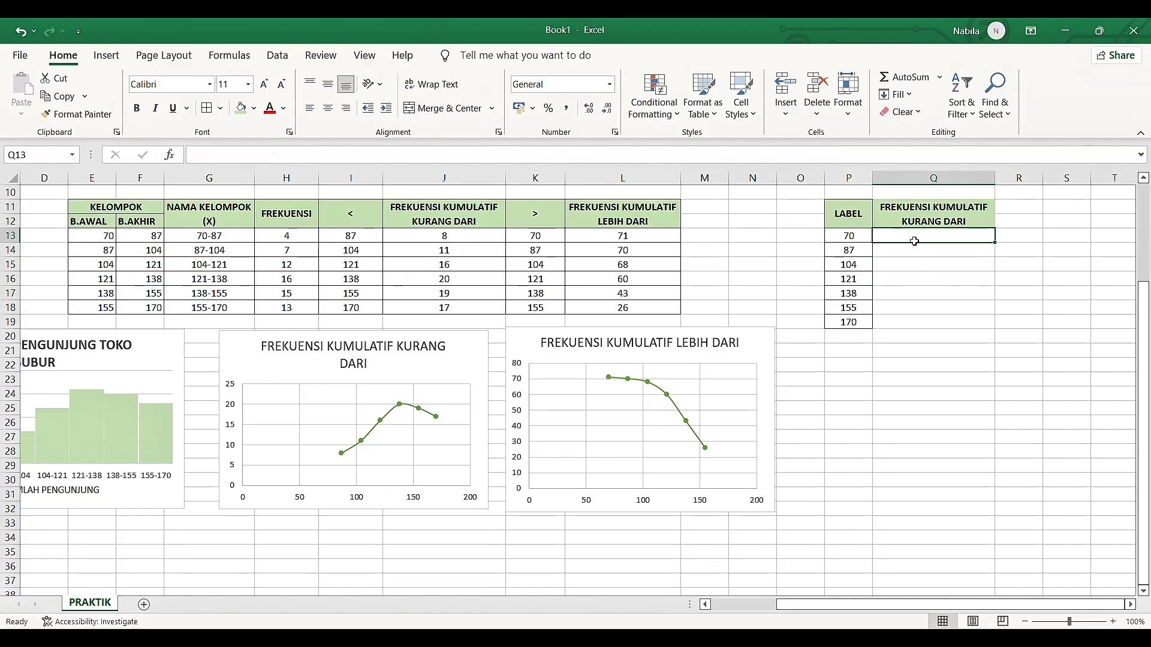
Apply borders to all cells of the FREKUENSI KUMULATIF KURANG DARI column in Q11:Q19
{"action": "left_click", "coordinate": [919, 252]}
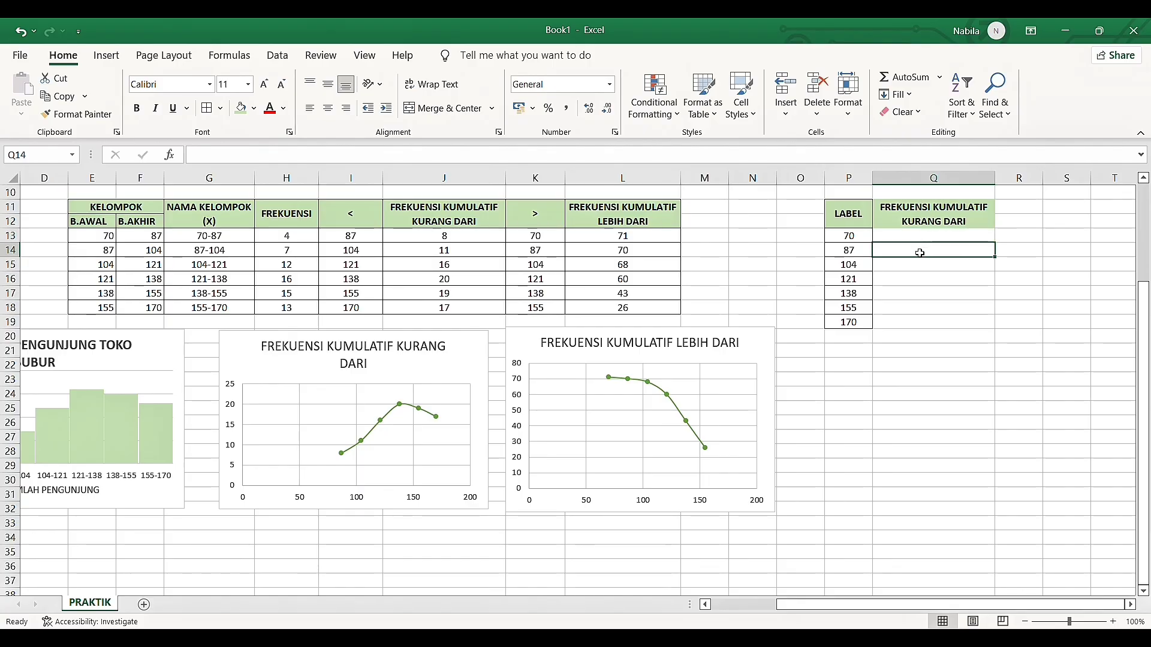
{"action": "left_click_drag", "start_coordinate": [912, 220], "coordinate": [929, 324]}
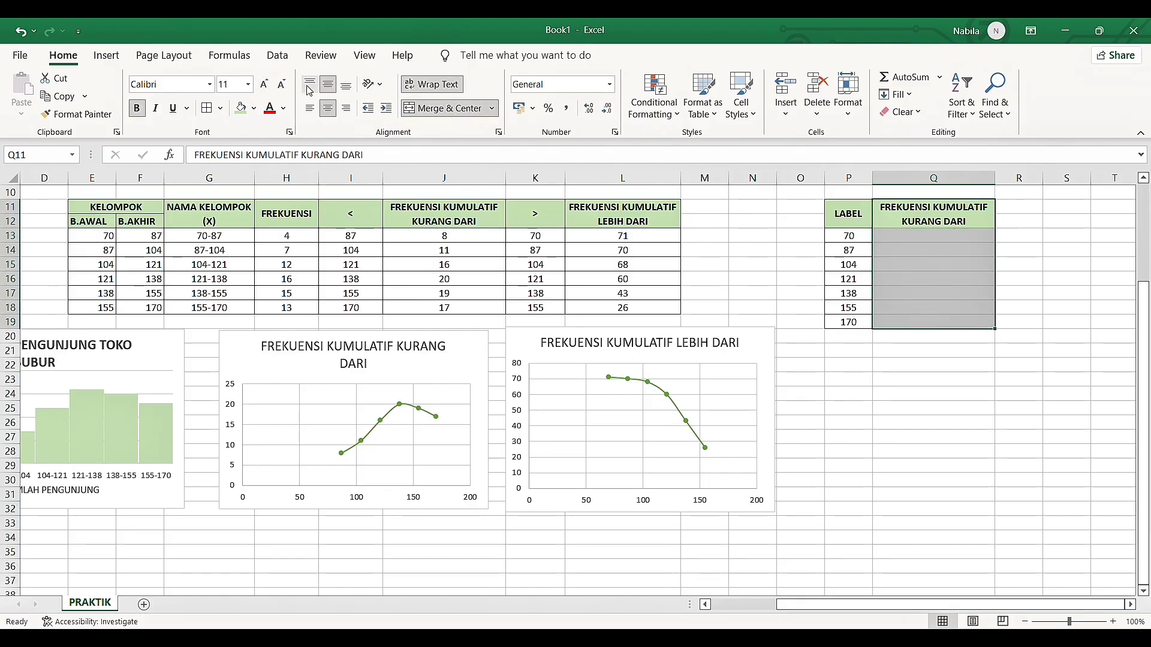
{"action": "left_click", "coordinate": [206, 110]}
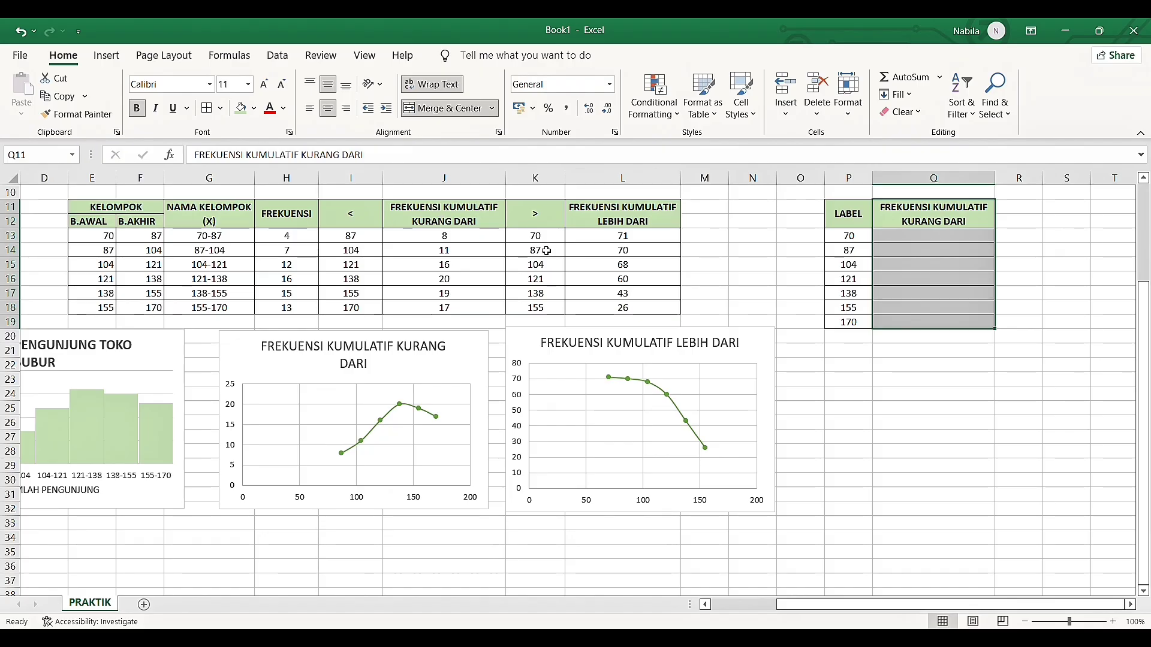
{"action": "left_click", "coordinate": [935, 264]}
Copy the less-than cumulative frequencies from J13:J18 and paste them as values into Q14:Q19
{"action": "left_click_drag", "start_coordinate": [501, 235], "coordinate": [494, 308]}
{"action": "key", "text": "ctrl+c"}
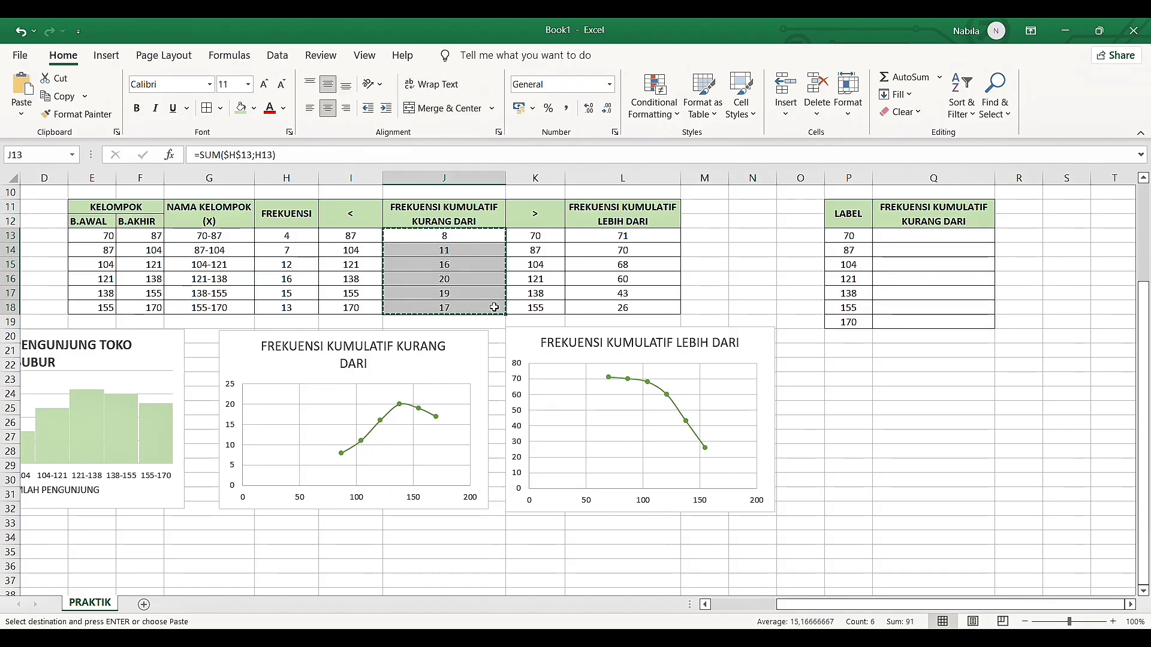
{"action": "left_click", "coordinate": [915, 252]}
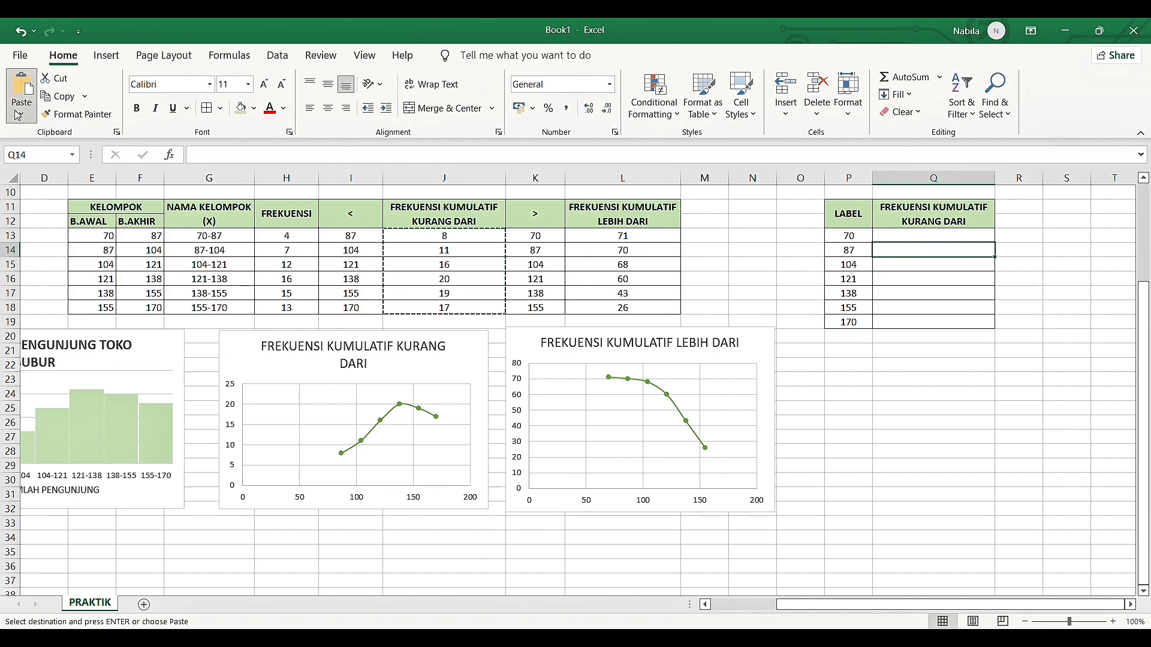
{"action": "key", "text": "ctrl+v"}
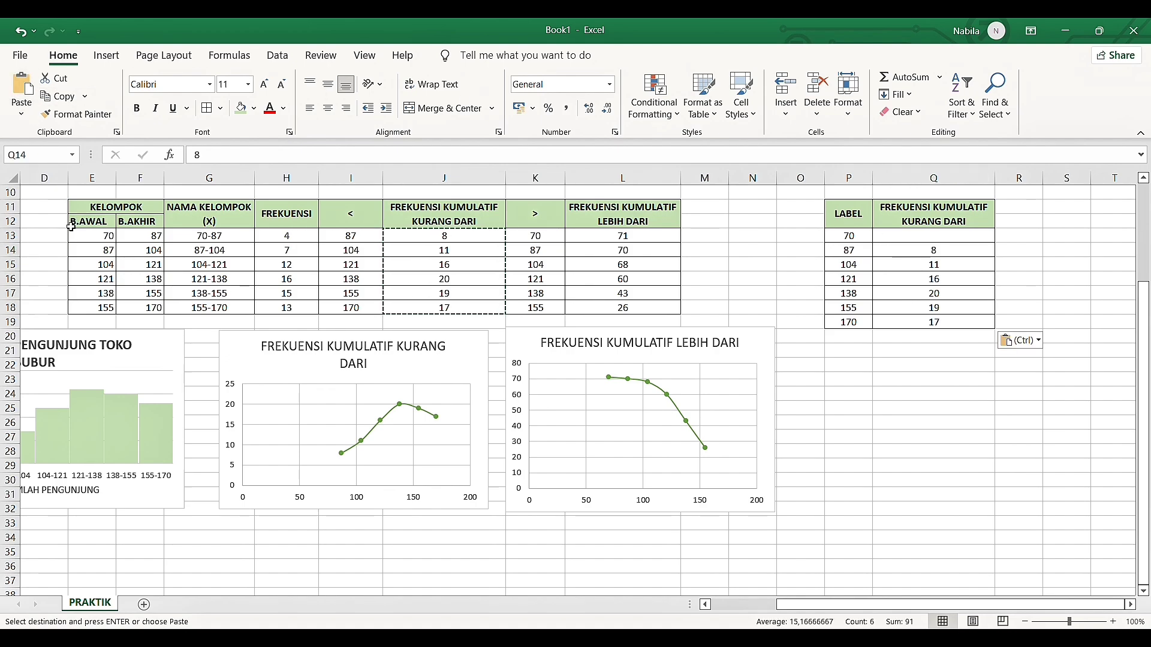
{"action": "left_click", "coordinate": [1023, 323]}
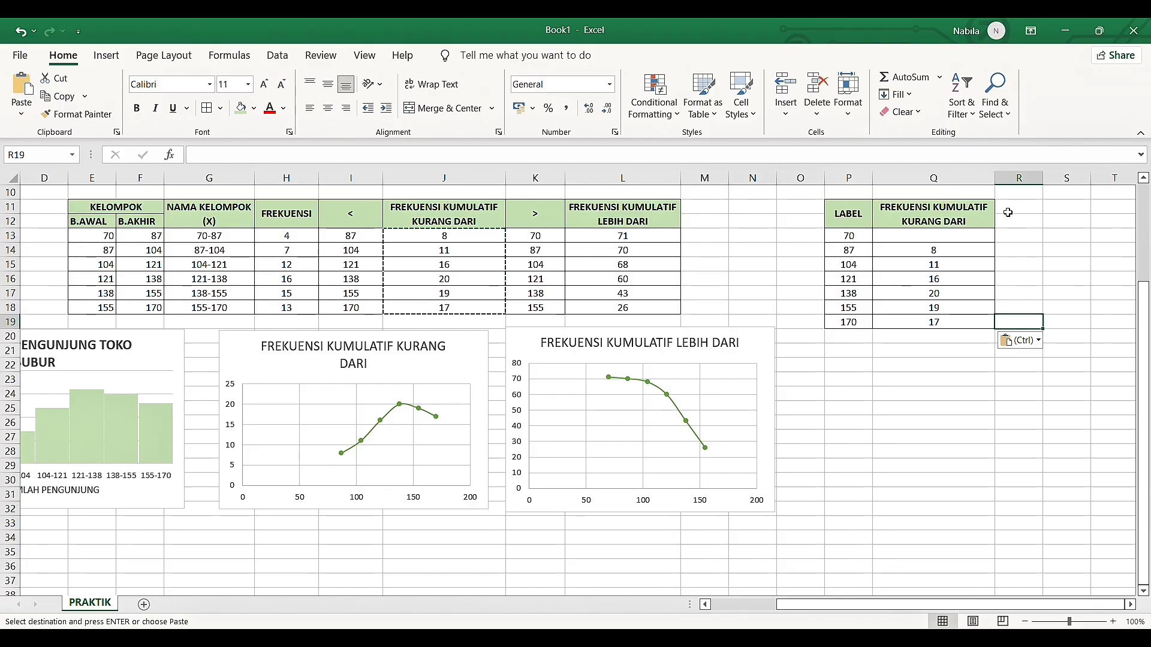
Merge and center R11:R12 with wrapped, middle-aligned text, and apply the light green header fill
{"action": "left_click_drag", "start_coordinate": [1008, 212], "coordinate": [1010, 224]}
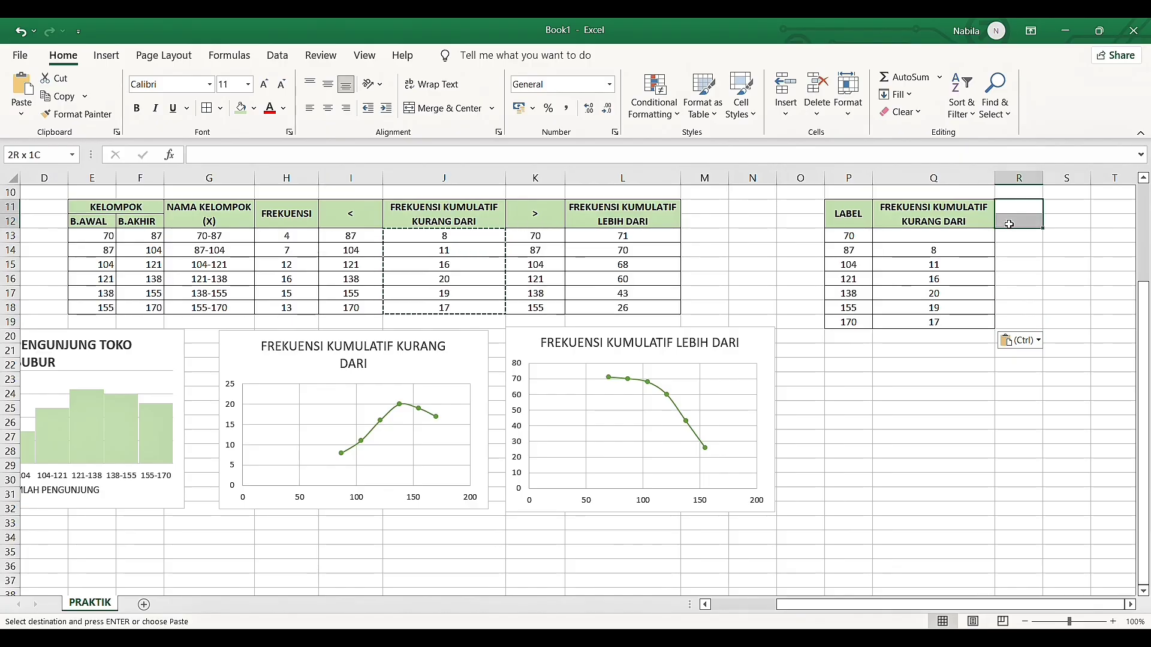
{"action": "left_click", "coordinate": [666, 223]}
{"action": "left_click_drag", "start_coordinate": [1038, 211], "coordinate": [1038, 223]}
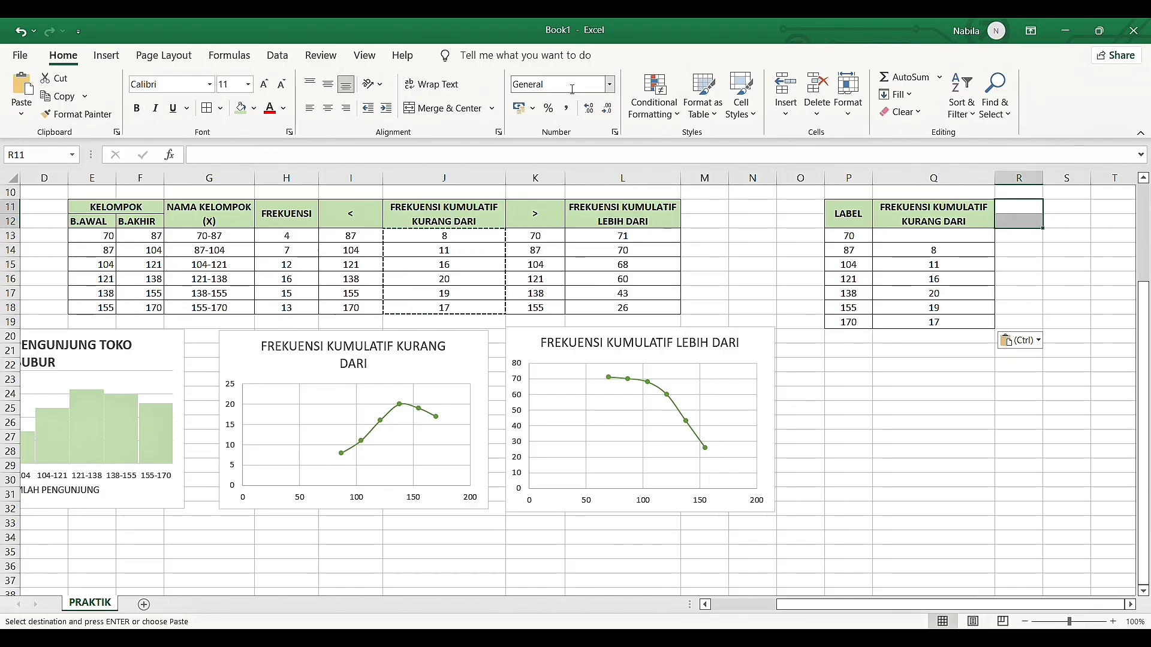
{"action": "left_click", "coordinate": [427, 109]}
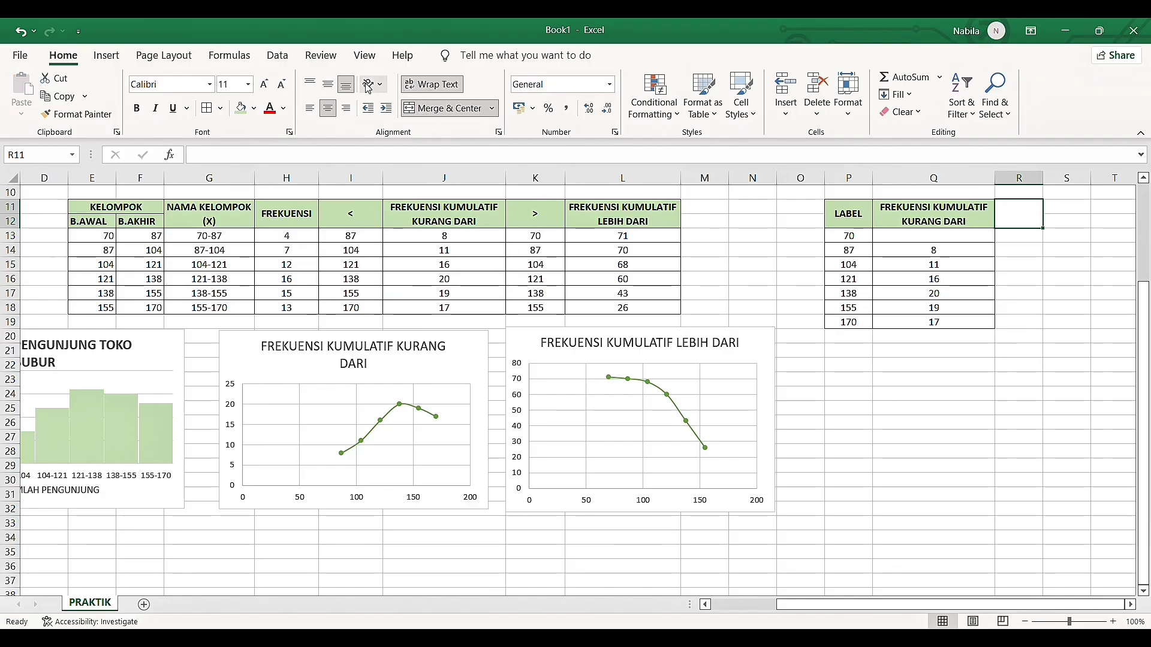
{"action": "left_click", "coordinate": [328, 84]}
{"action": "left_click", "coordinate": [241, 109]}
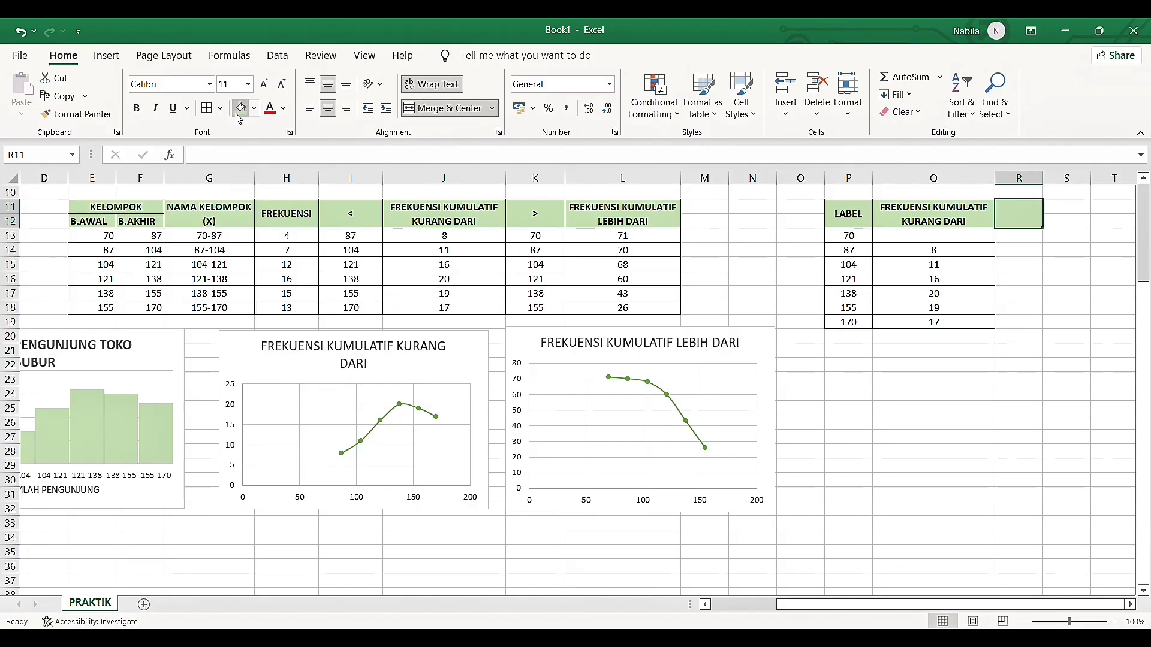
Enter the bold header FREKUENSI KUMULATIF LEBIH DARI in the merged cell R11:R12
{"action": "double_click", "coordinate": [1023, 217]}
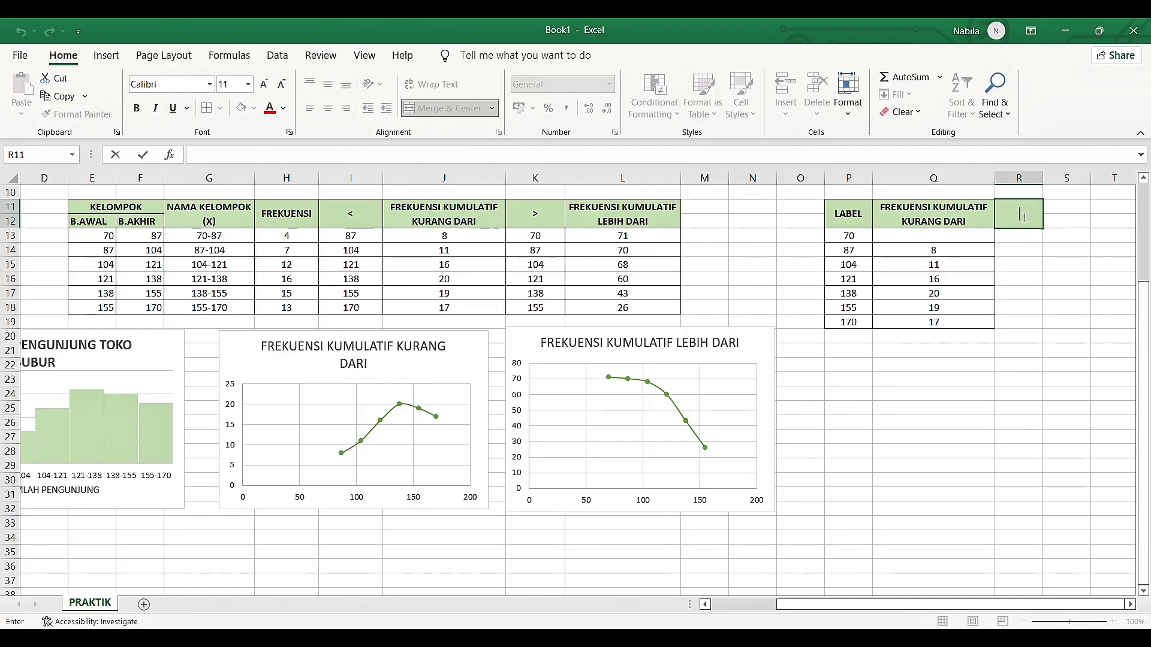
{"action": "key", "text": "ctrl+b"}
{"action": "type", "text": "FREKUE"}
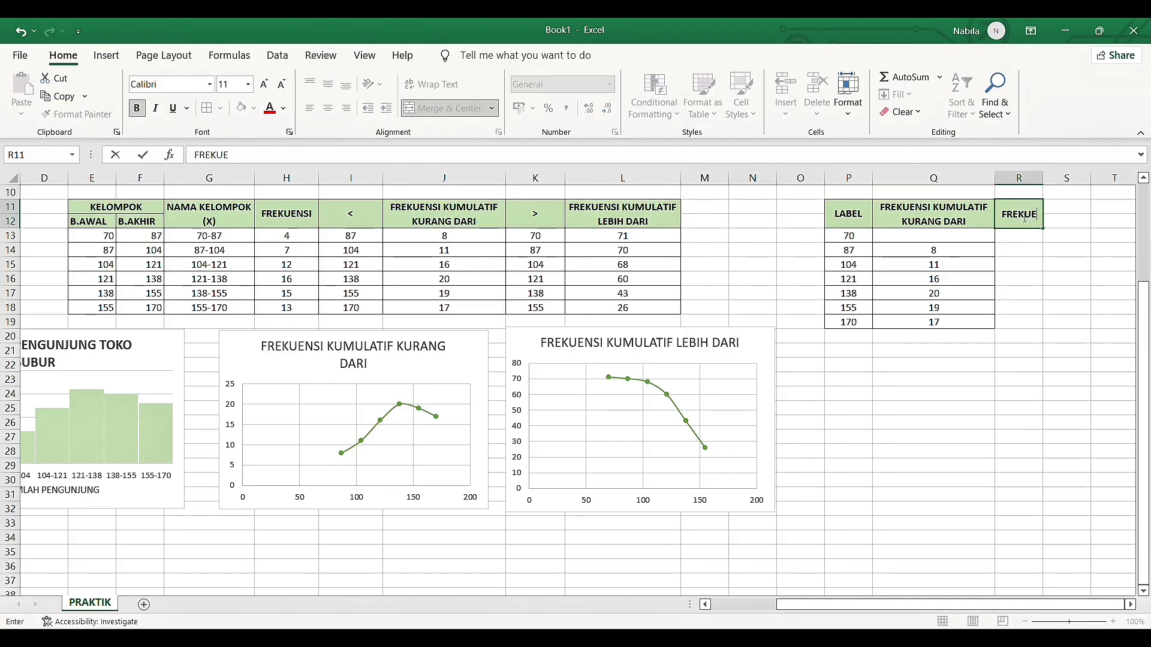
{"action": "type", "text": "NSI KUMULATE"}
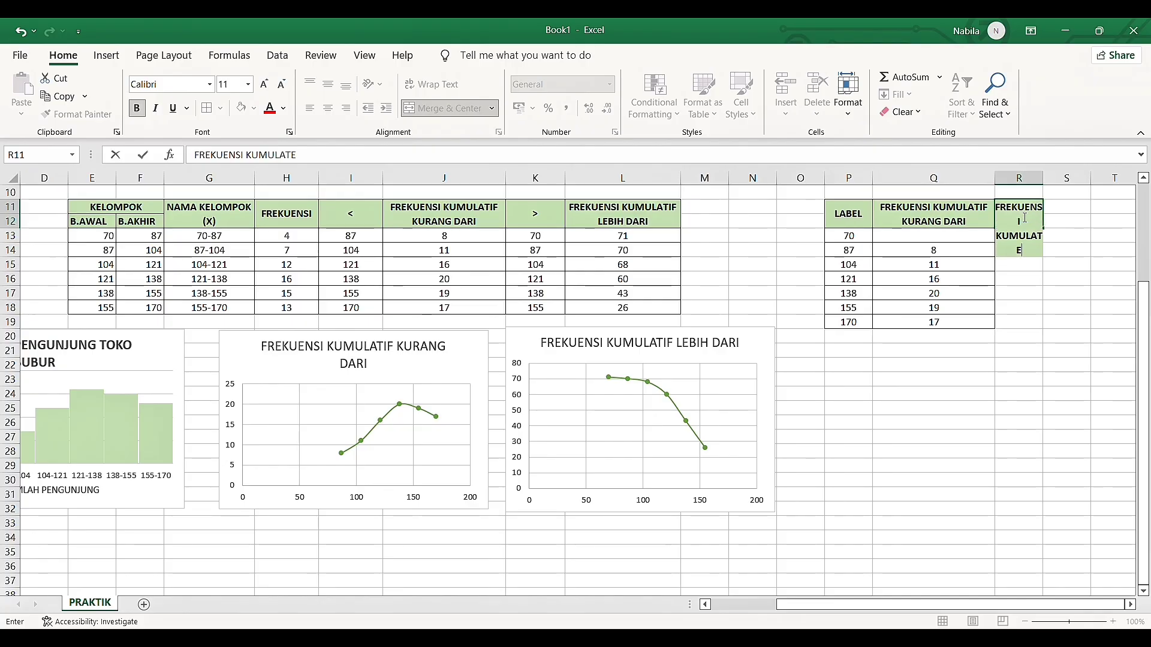
{"action": "key", "text": "BackSpace"}
{"action": "type", "text": "I"}
{"action": "type", "text": "F LEBIH DARI"}
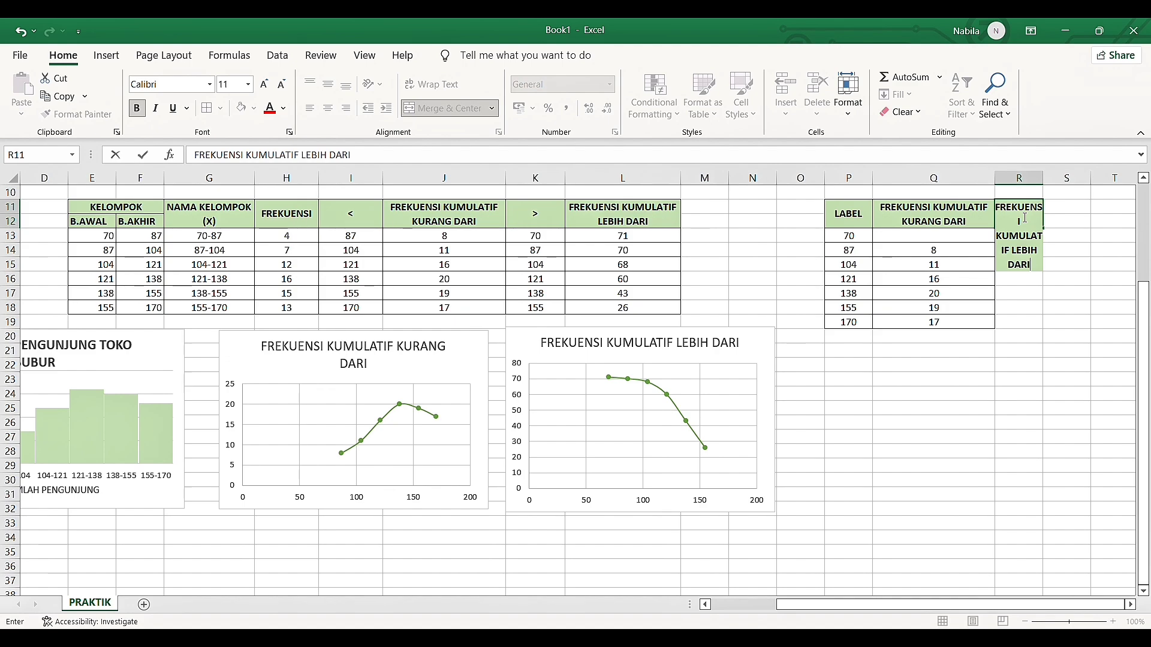
{"action": "key", "text": "Return"}
Widen column R until the FREKUENSI KUMULATIF LEBIH DARI header fits on two lines
{"action": "scroll", "coordinate": [864, 408], "scroll_direction": "right", "scroll_amount": 3}
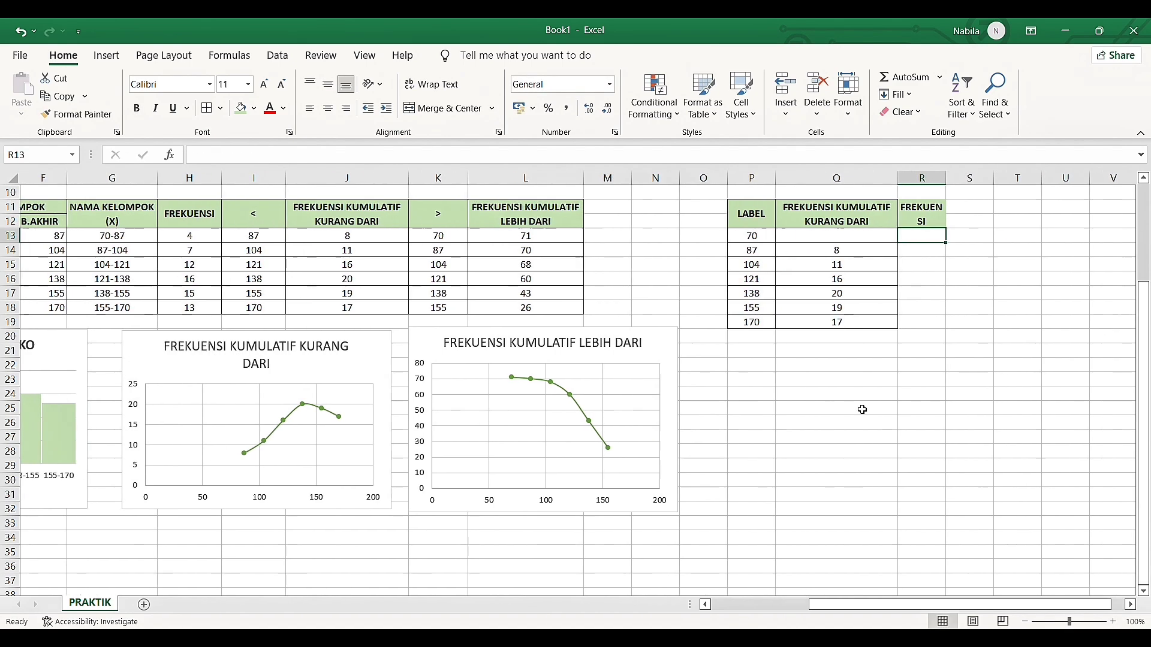
{"action": "left_click", "coordinate": [657, 178]}
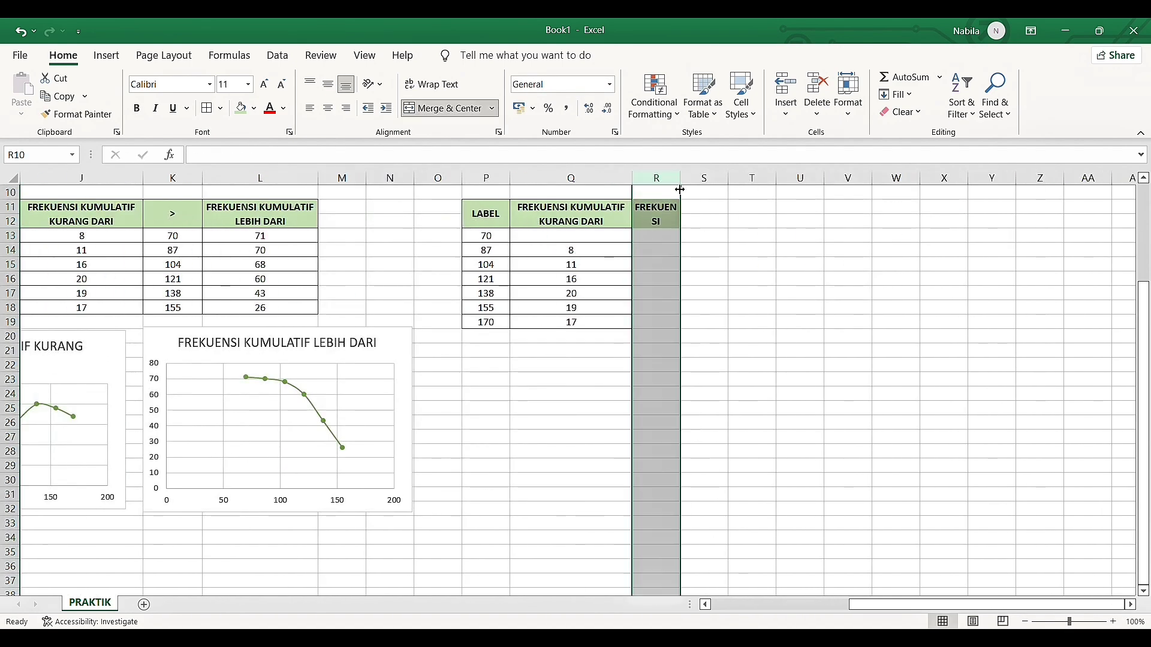
{"action": "left_click_drag", "start_coordinate": [681, 180], "coordinate": [748, 184]}
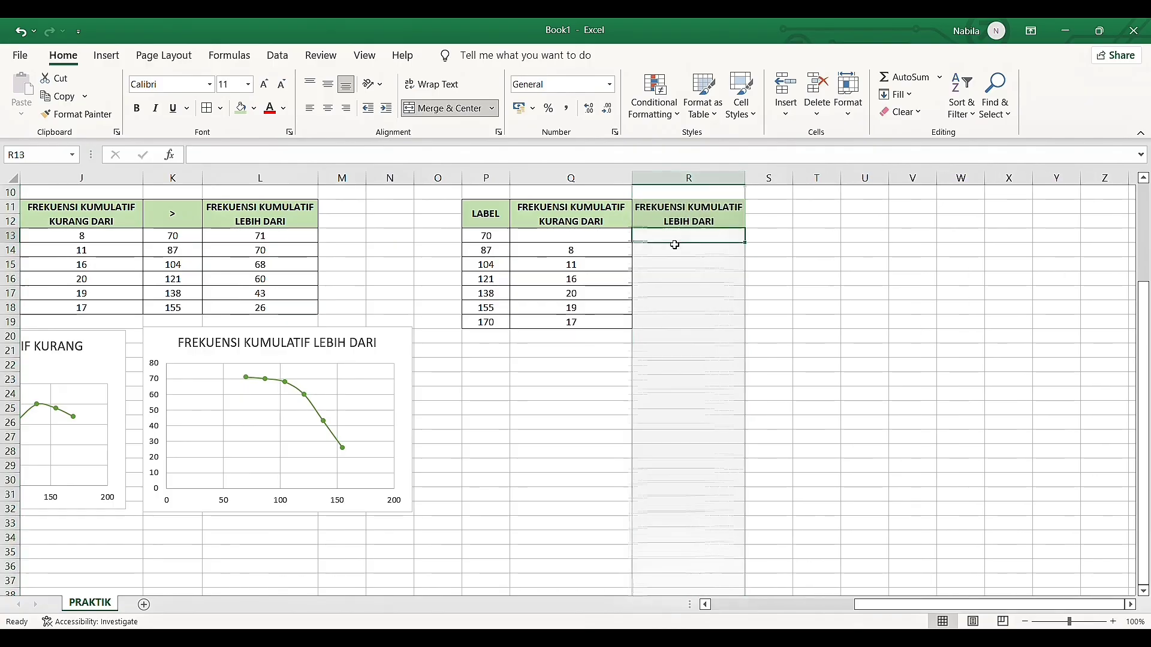
Apply borders to all cells of the FREKUENSI KUMULATIF LEBIH DARI column in R11:R19
{"action": "key", "text": "Down"}
{"action": "left_click_drag", "start_coordinate": [675, 237], "coordinate": [681, 321]}
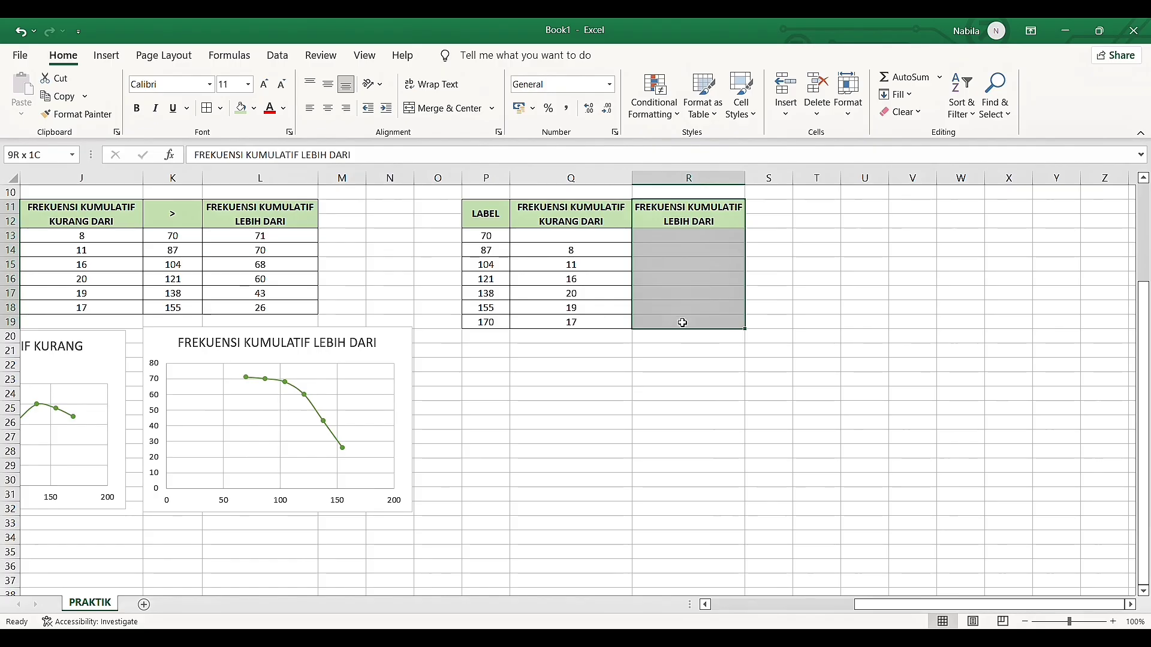
{"action": "left_click", "coordinate": [208, 107]}
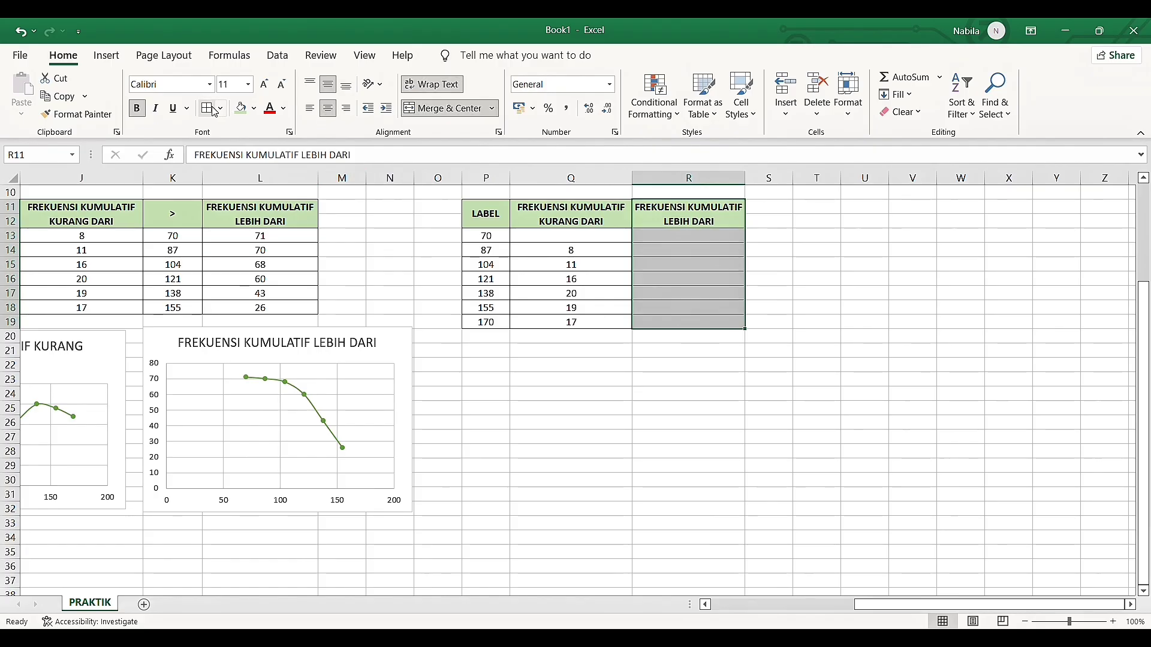
{"action": "left_click", "coordinate": [685, 234]}
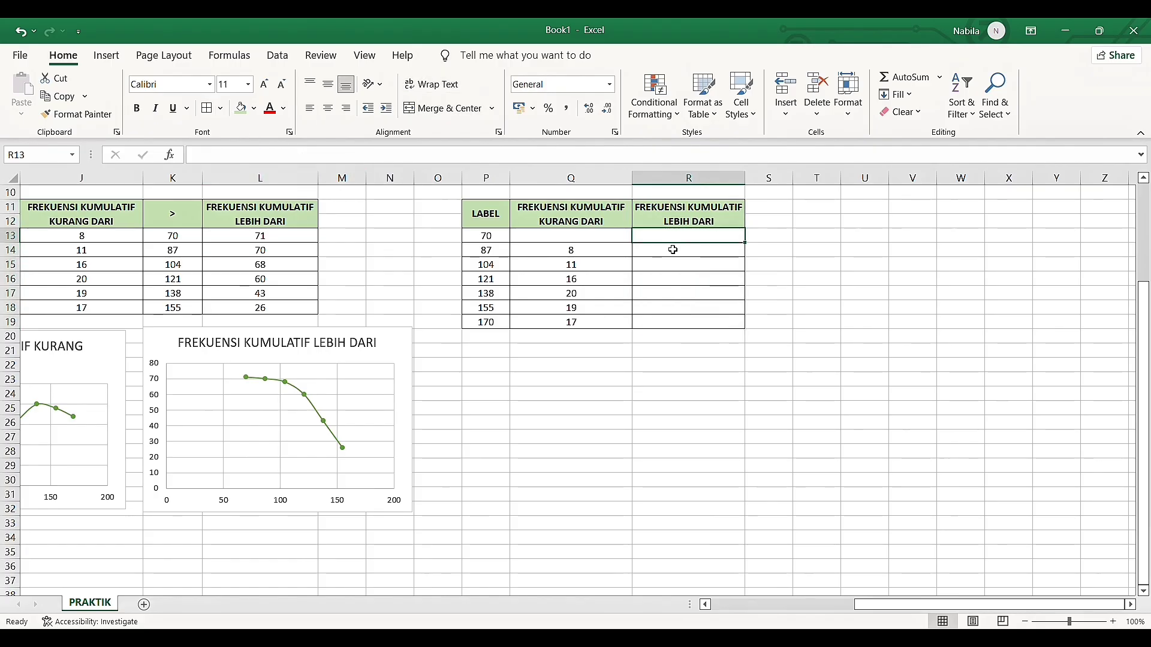
Copy the more-than cumulative frequencies from L13:L18 and paste them as values into R13:R18
{"action": "left_click", "coordinate": [673, 250]}
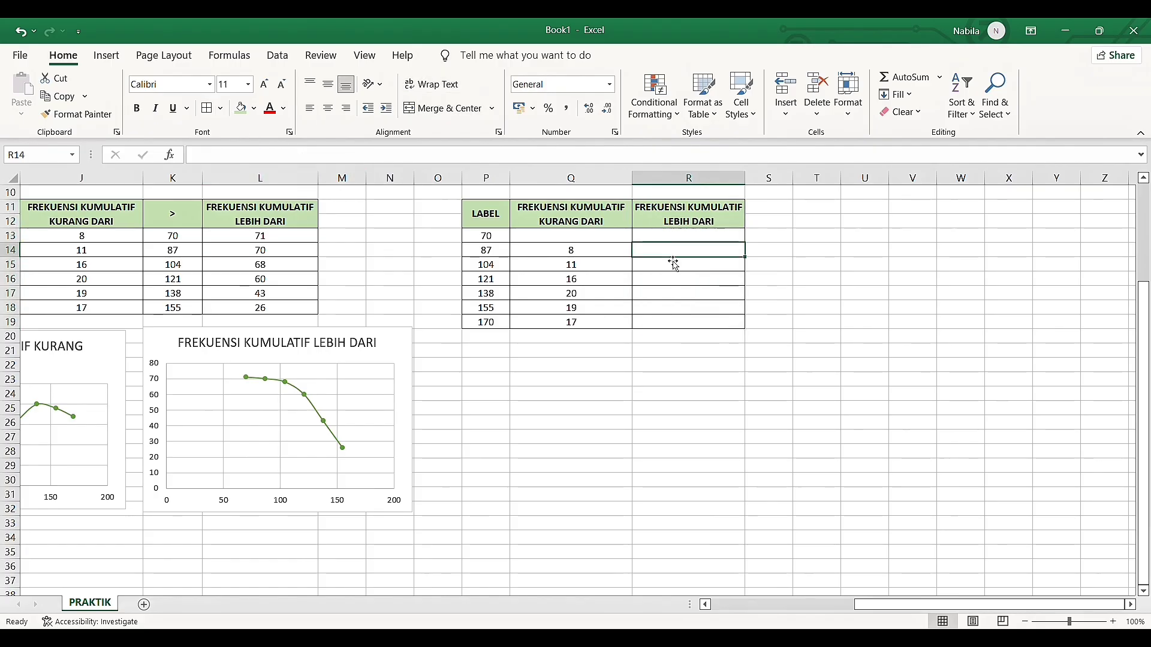
{"action": "left_click", "coordinate": [674, 325]}
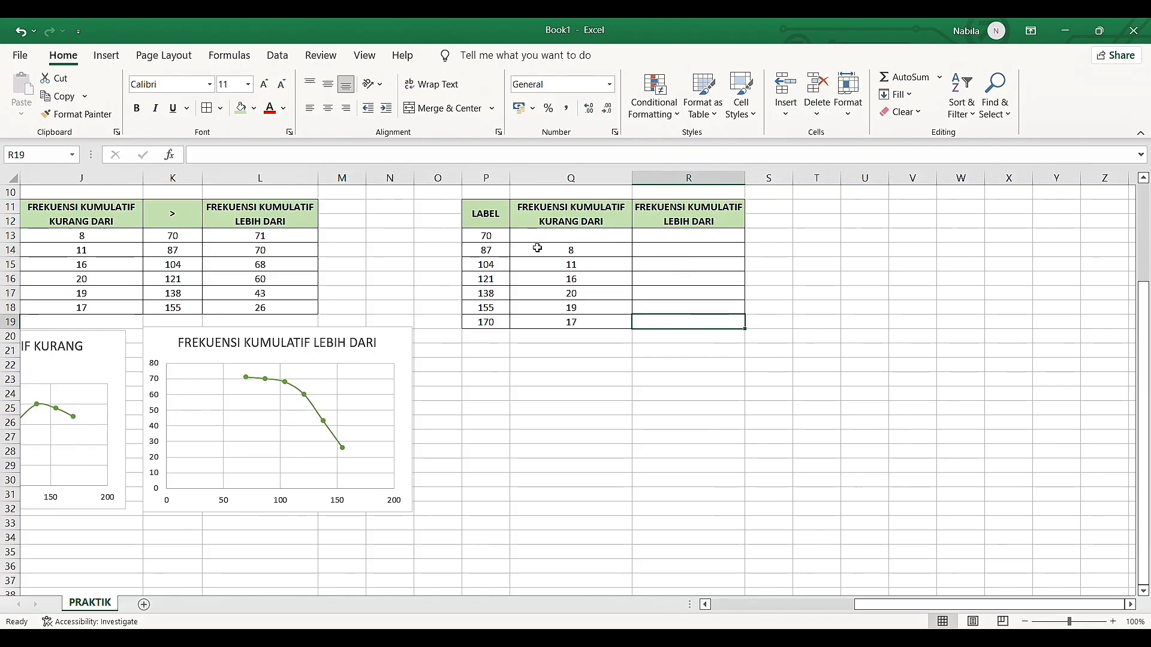
{"action": "left_click_drag", "start_coordinate": [270, 237], "coordinate": [278, 309]}
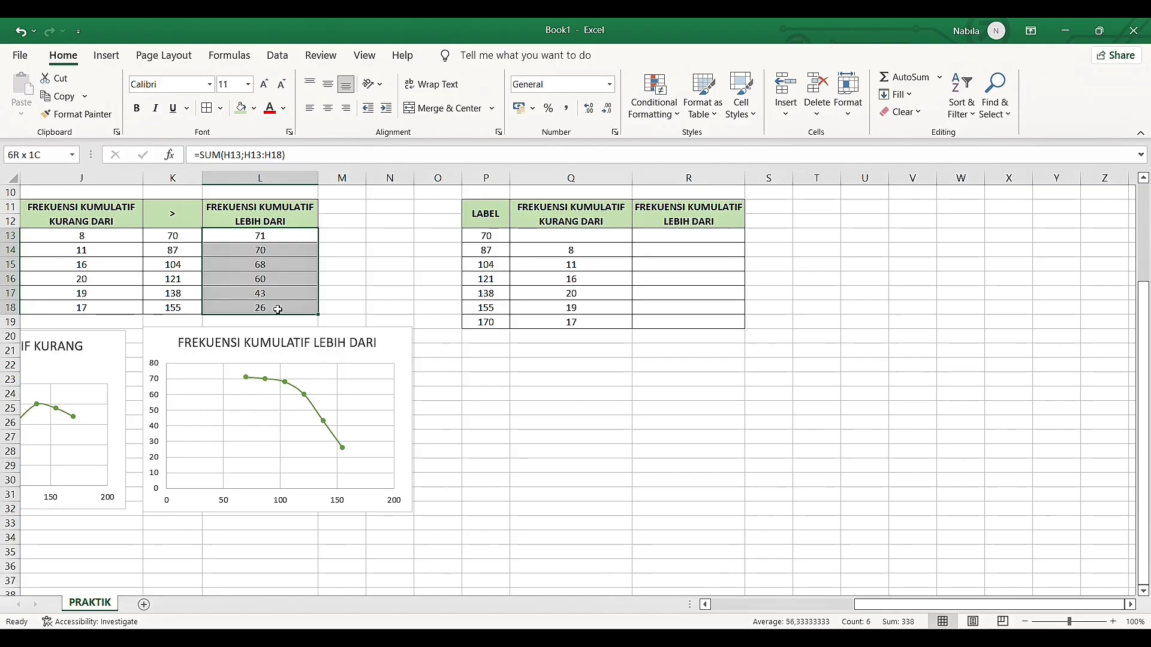
{"action": "key", "text": "ctrl+c"}
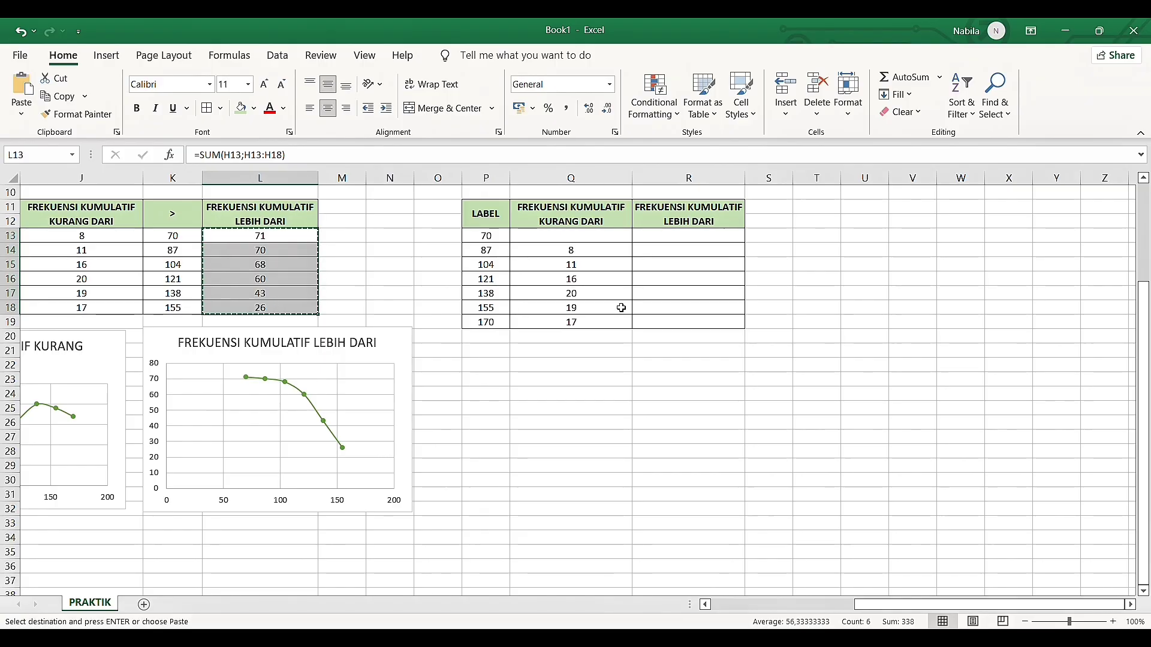
{"action": "left_click", "coordinate": [660, 239]}
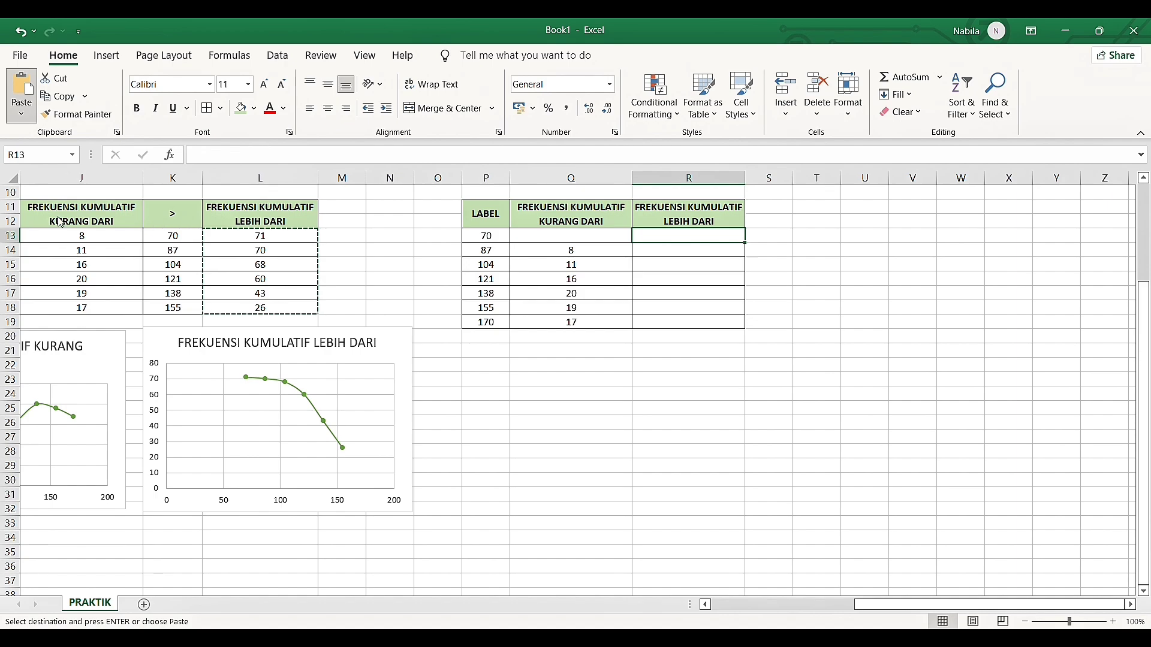
{"action": "key", "text": "ctrl+v"}
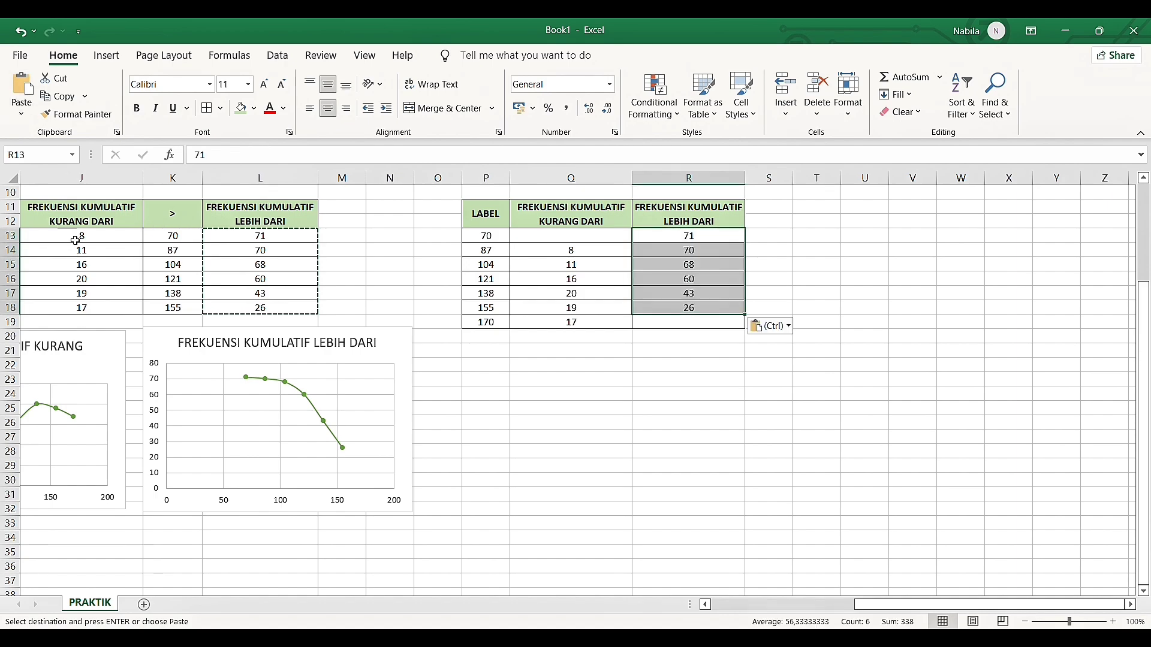
{"action": "left_click", "coordinate": [740, 442]}
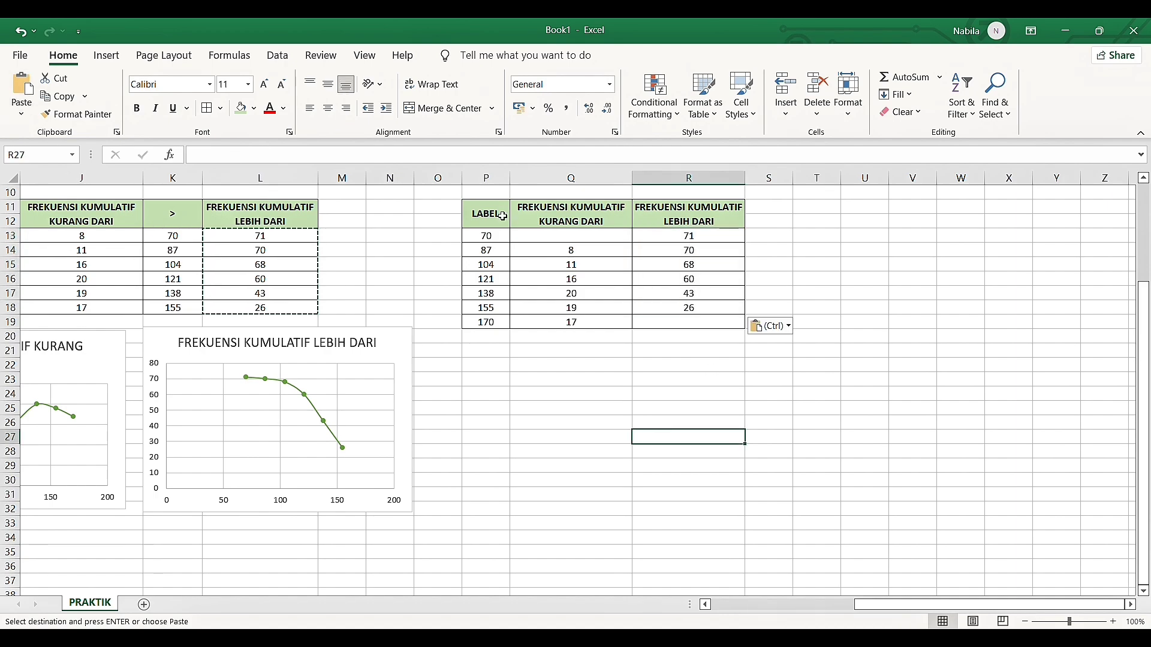
Insert a scatter chart with smooth lines and markers from P11:R19, and shrink it to fit directly below the LABEL table
{"action": "left_click_drag", "start_coordinate": [485, 215], "coordinate": [711, 330]}
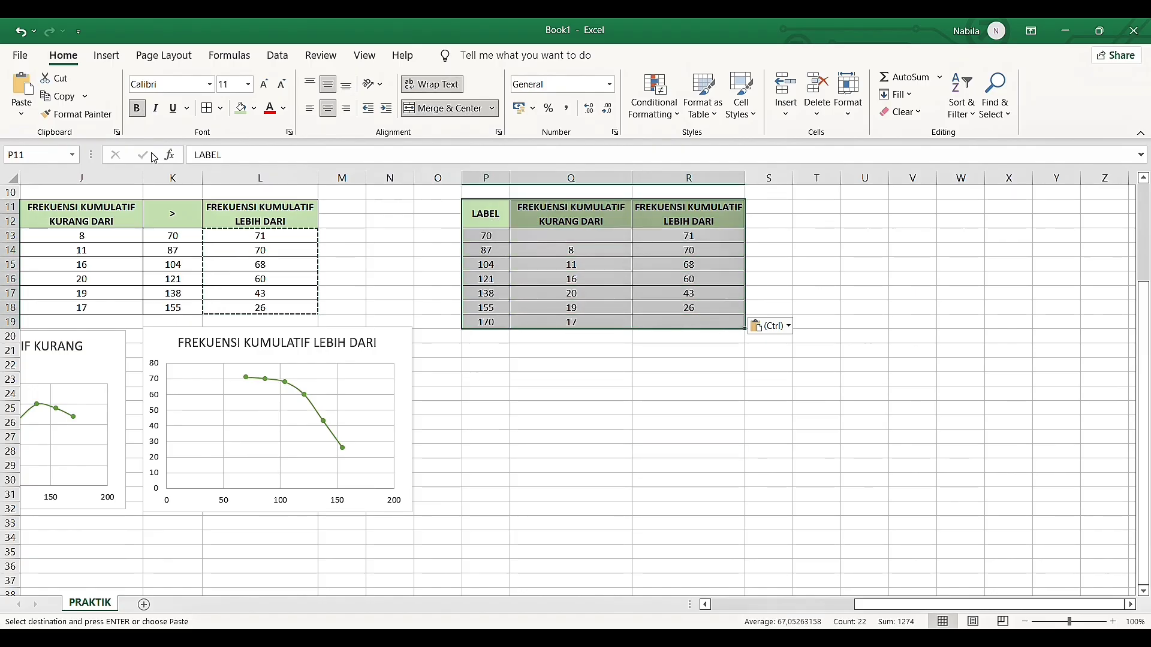
{"action": "left_click", "coordinate": [111, 56]}
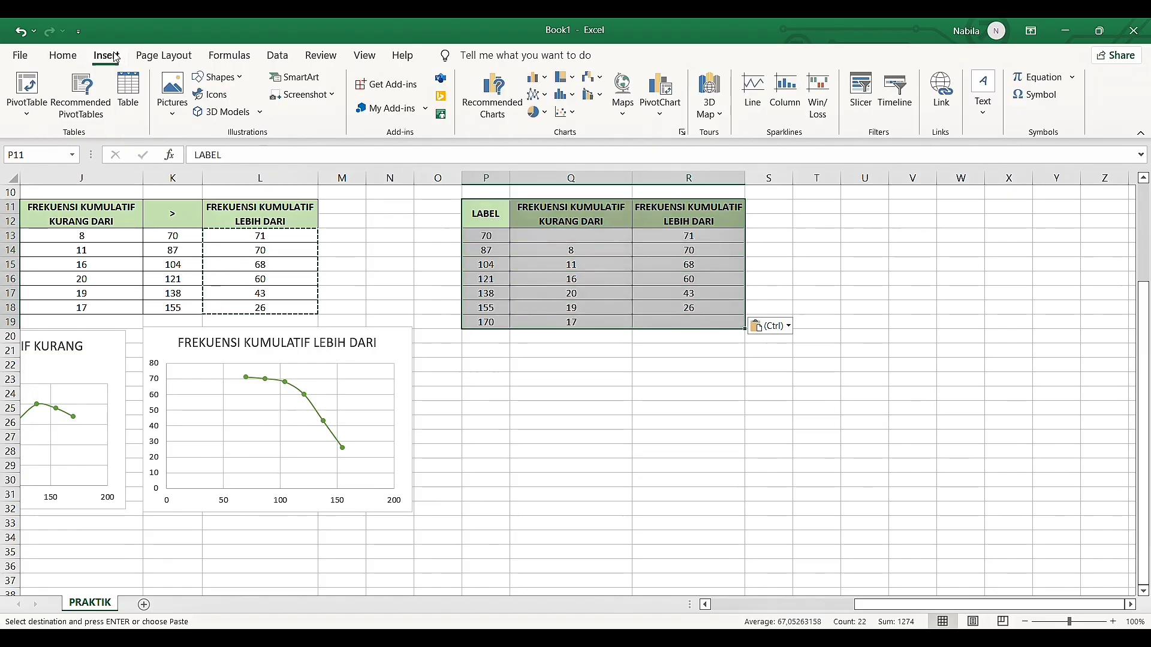
{"action": "left_click", "coordinate": [683, 133]}
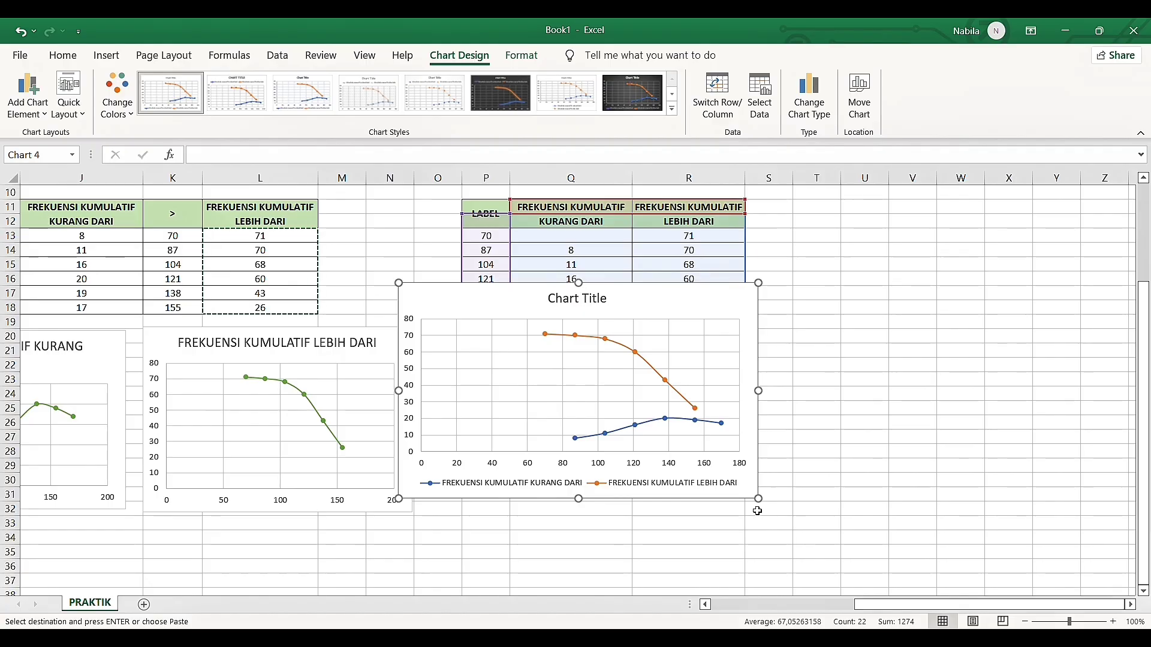
{"action": "left_click_drag", "start_coordinate": [760, 503], "coordinate": [674, 474]}
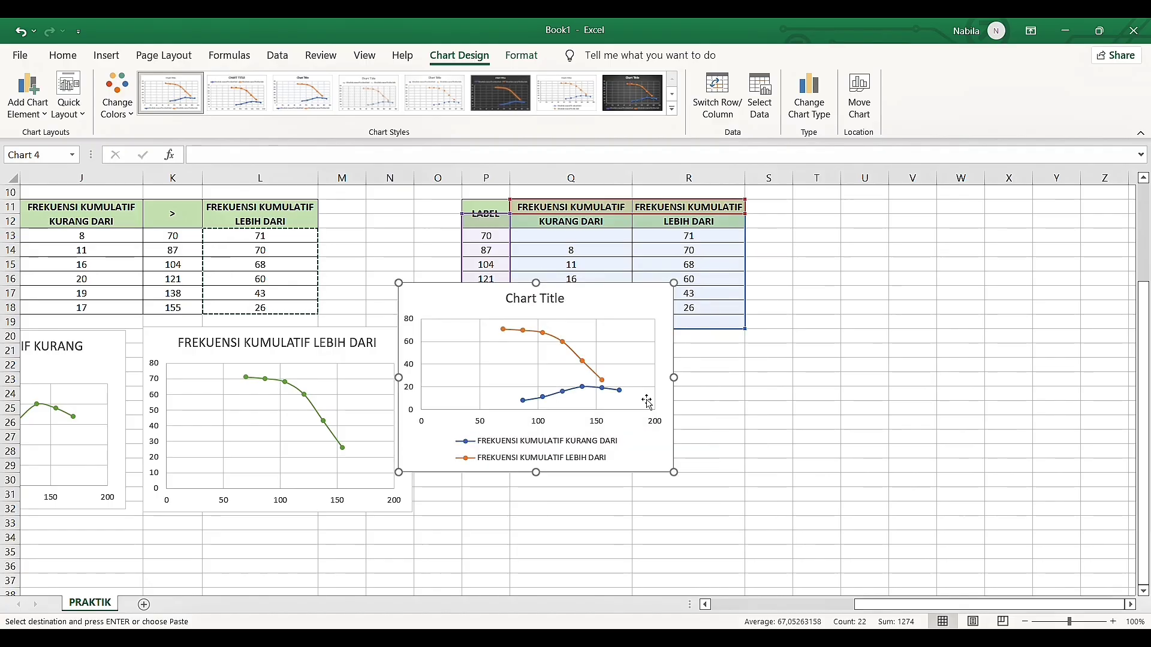
{"action": "left_click_drag", "start_coordinate": [632, 308], "coordinate": [699, 364]}
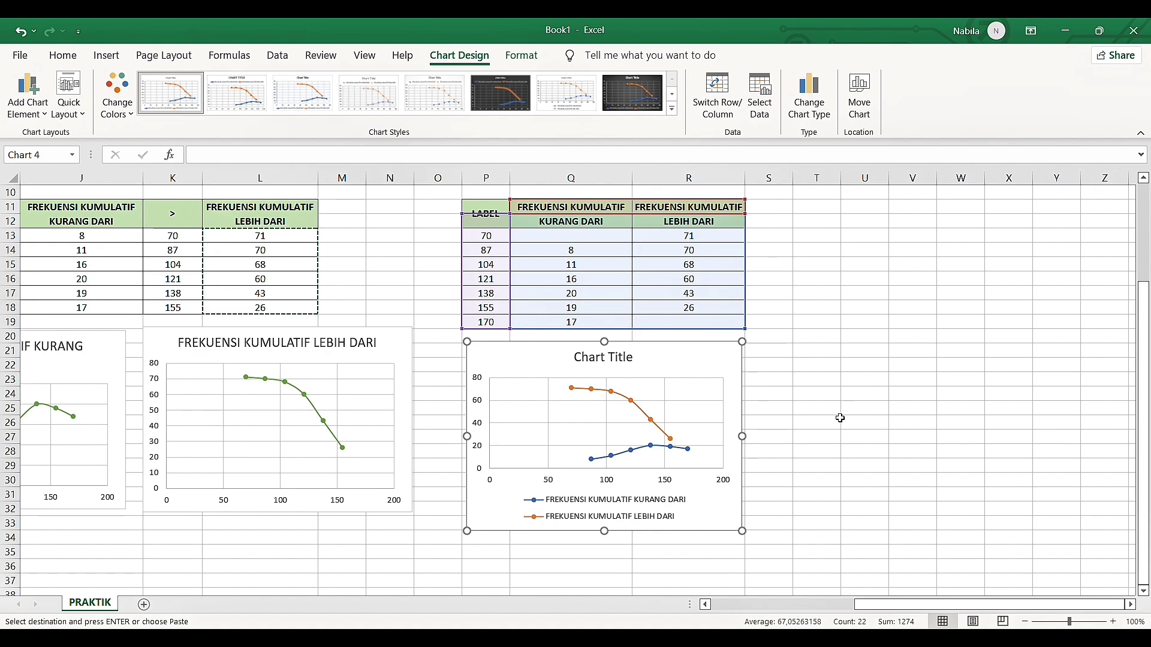
Recolour both series of the combined cumulative frequency chart with a green monochromatic palette
{"action": "left_click", "coordinate": [647, 415]}
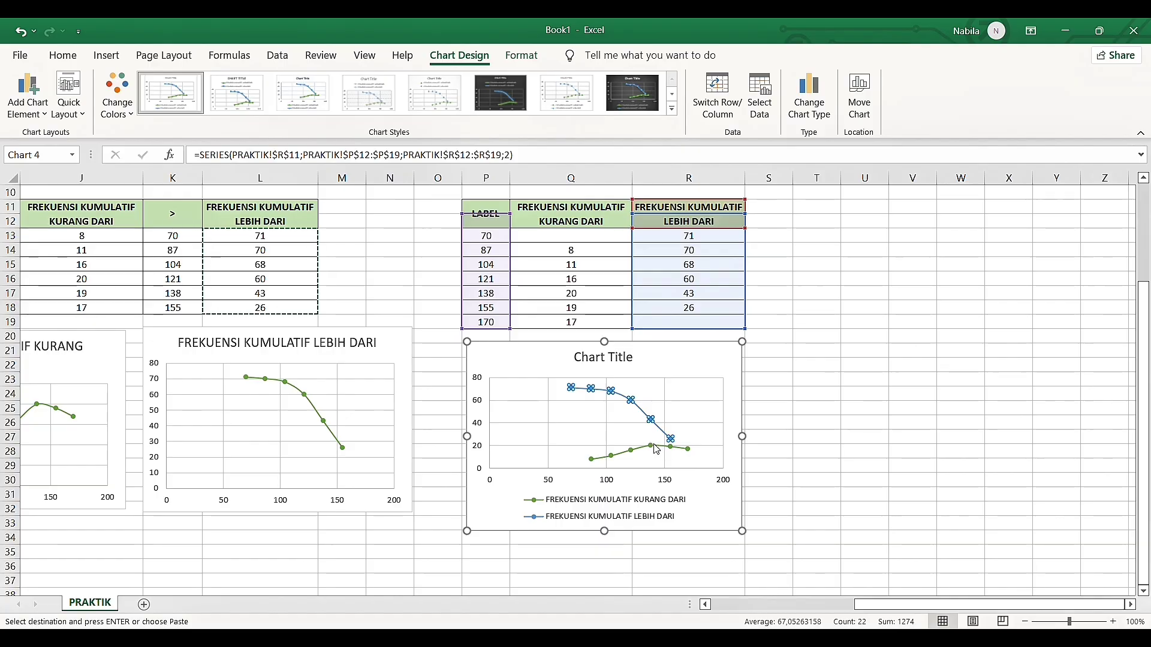
{"action": "left_click", "coordinate": [614, 429]}
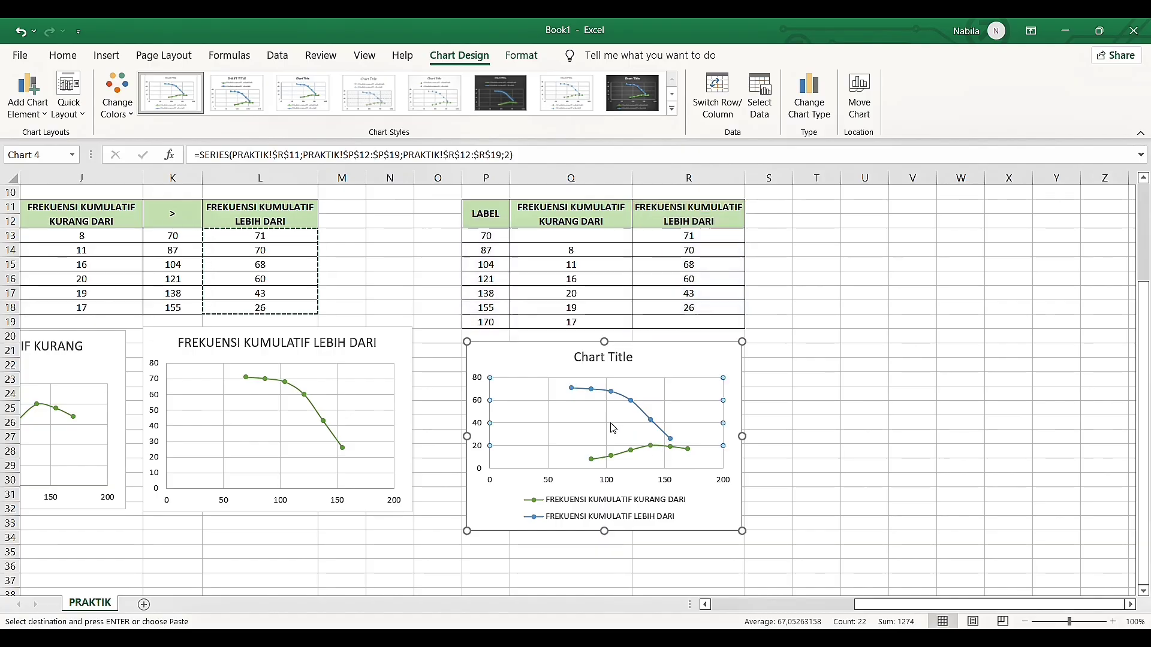
{"action": "left_click", "coordinate": [654, 425]}
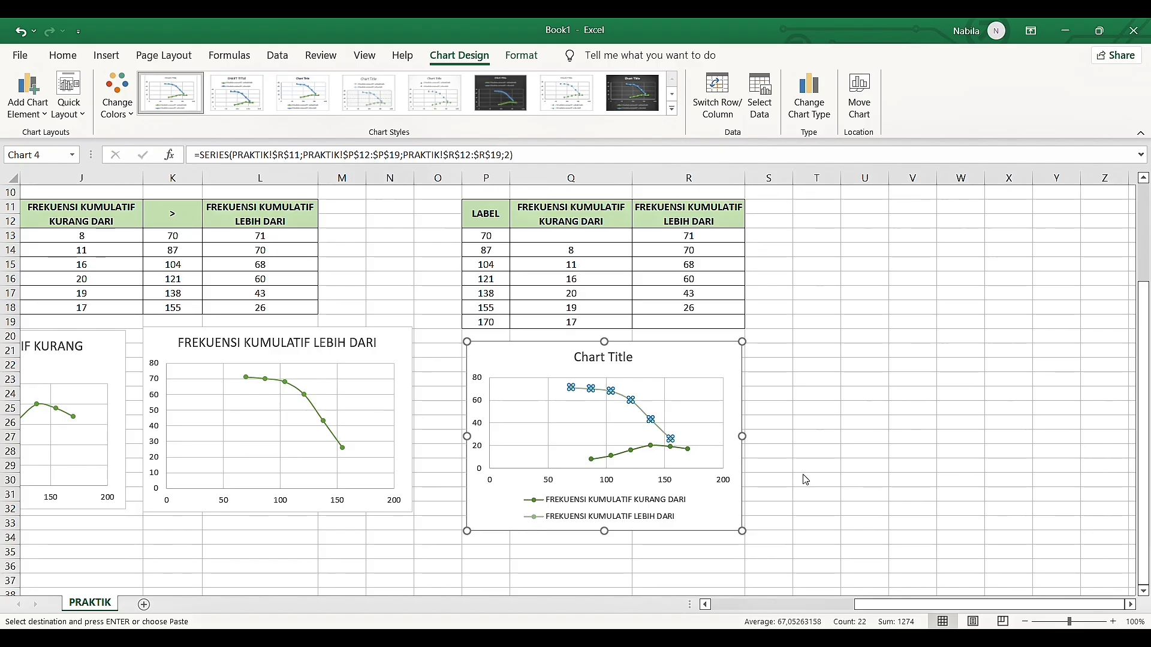
{"action": "left_click", "coordinate": [816, 307]}
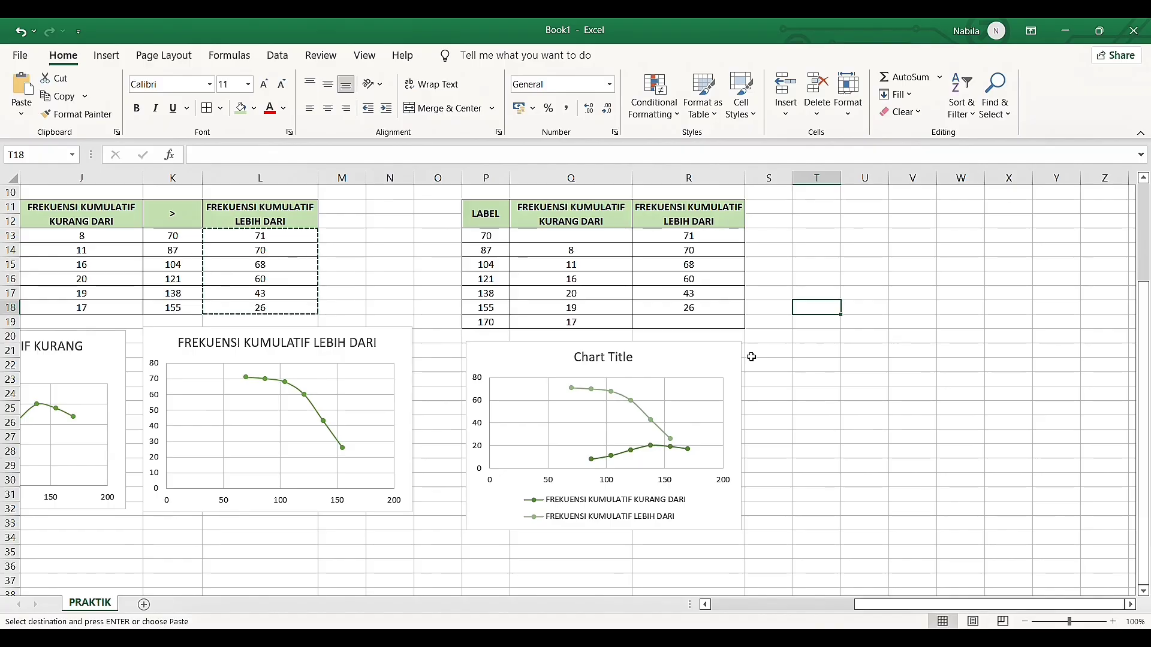
Replace the combined chart's title with OGIVE JUMLAH PENGUNJUNG TOKO in bold, and close the formatting pane
{"action": "double_click", "coordinate": [591, 360]}
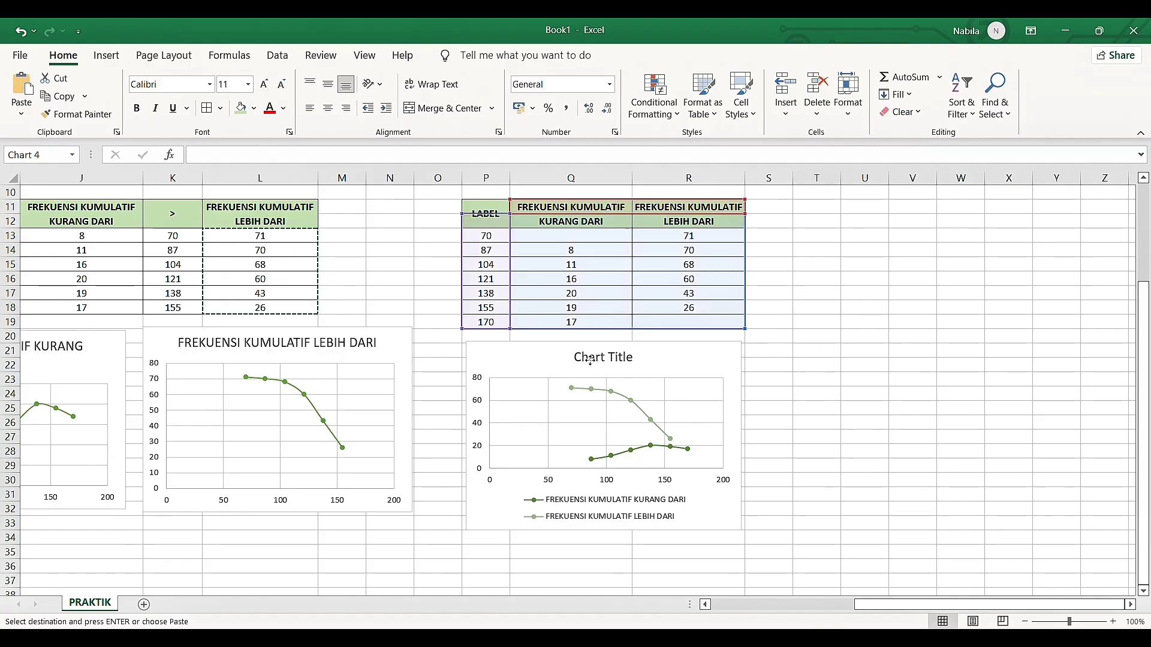
{"action": "triple_click", "coordinate": [590, 360]}
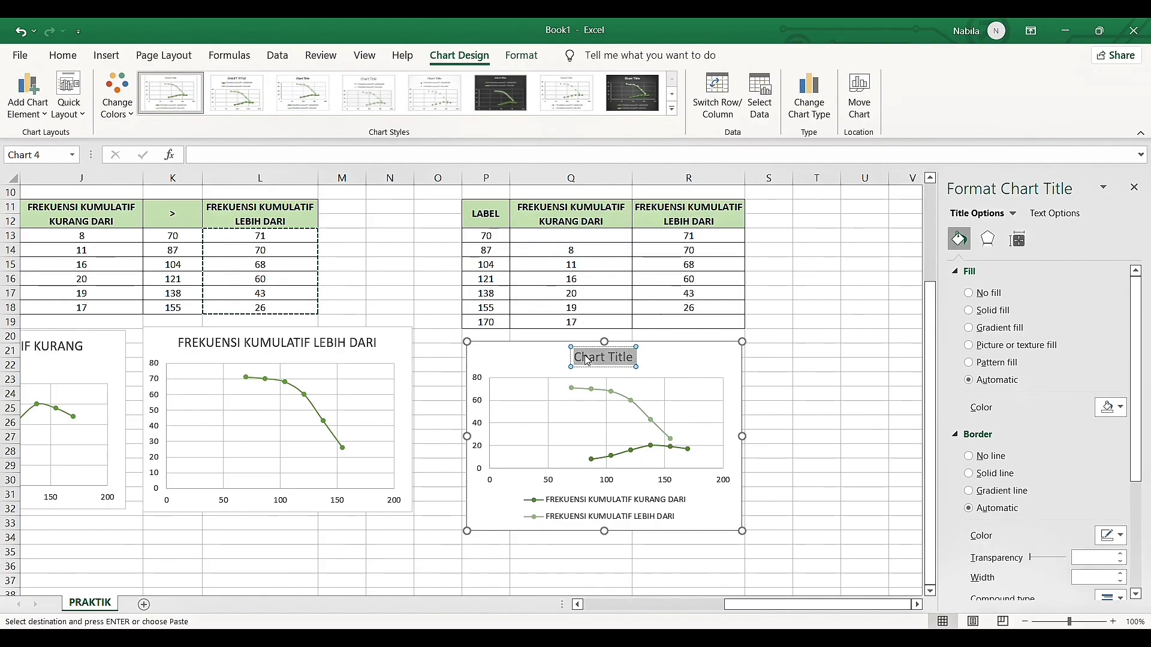
{"action": "key", "text": "Delete"}
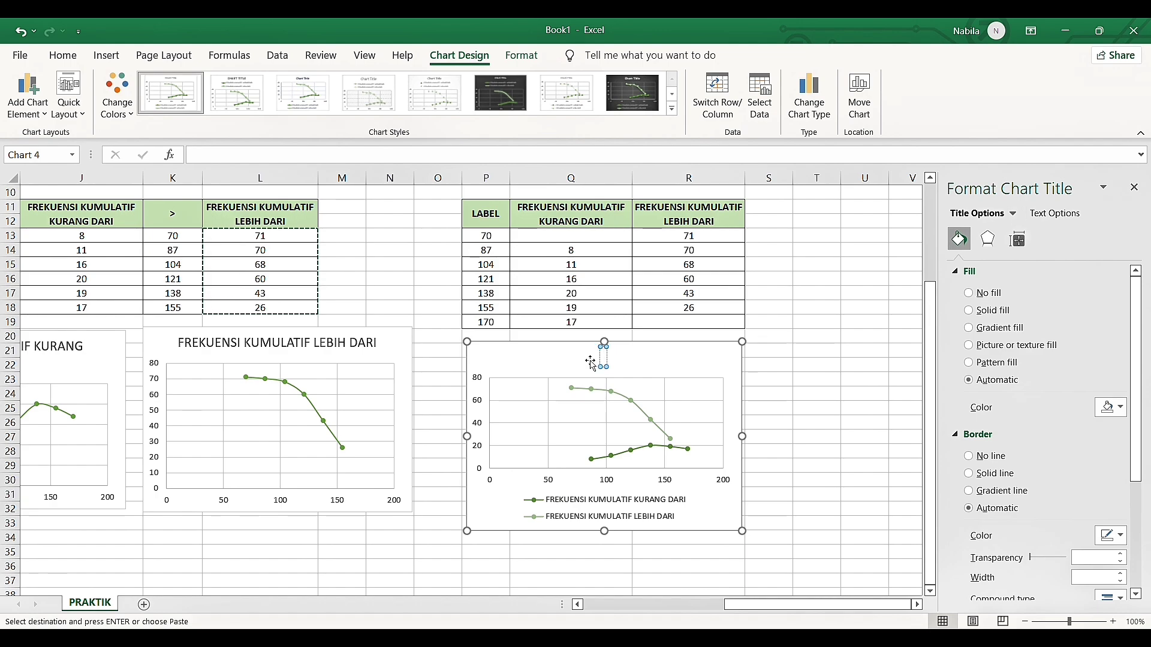
{"action": "type", "text": "VE"}
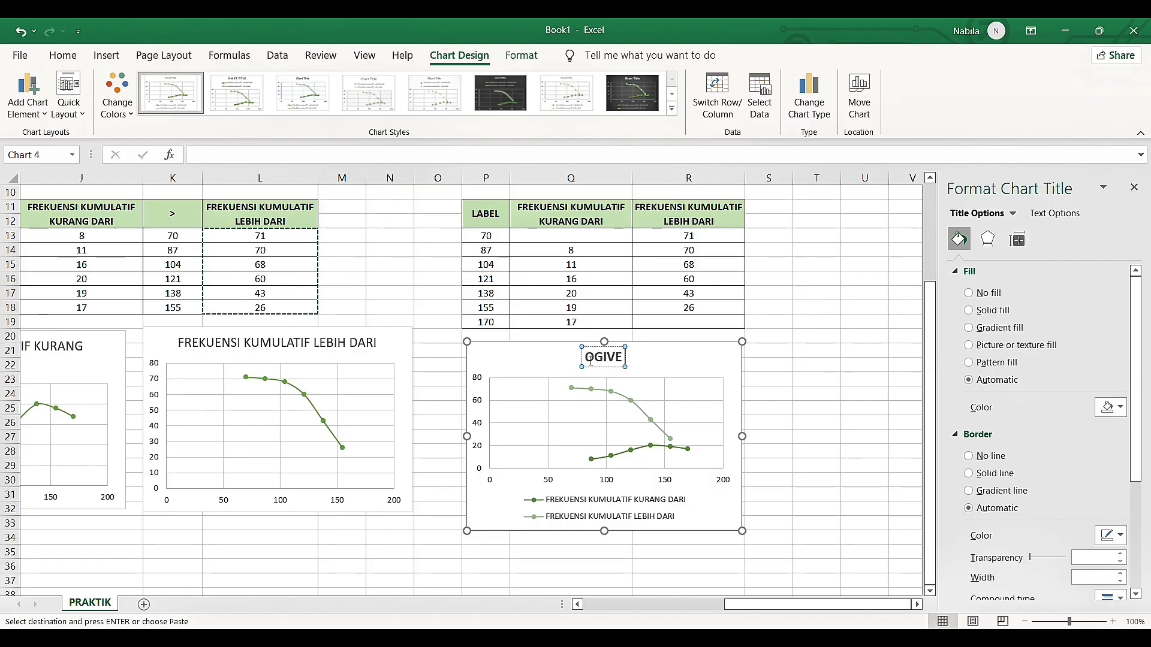
{"action": "type", "text": "JUM"}
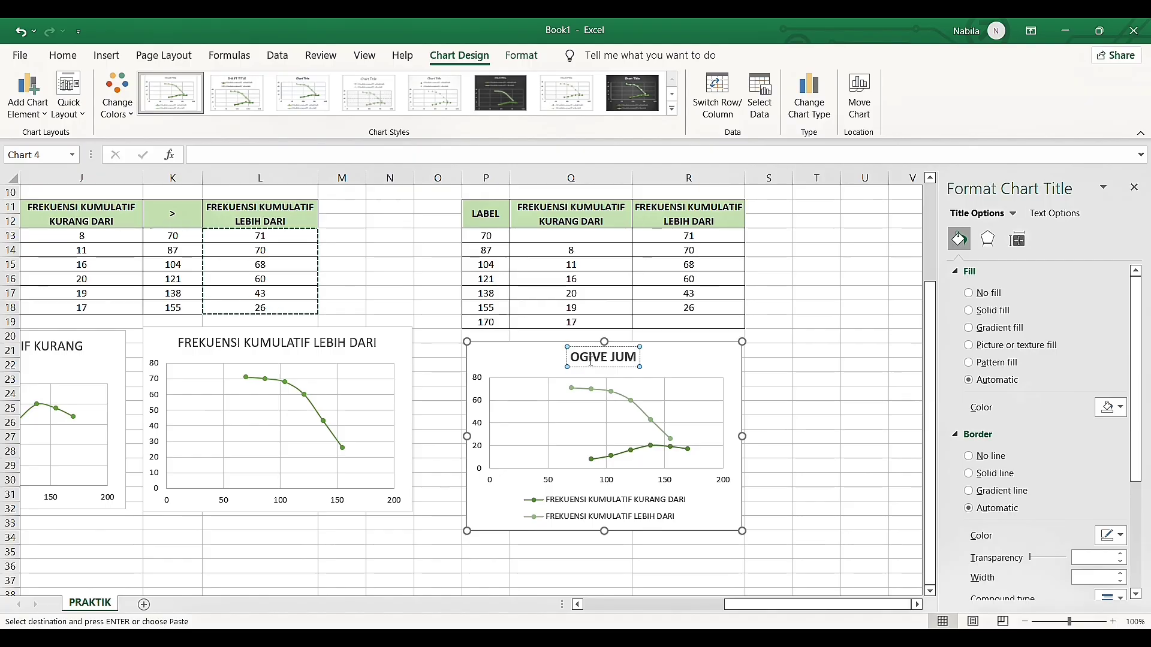
{"action": "type", "text": "LAH PENGU"}
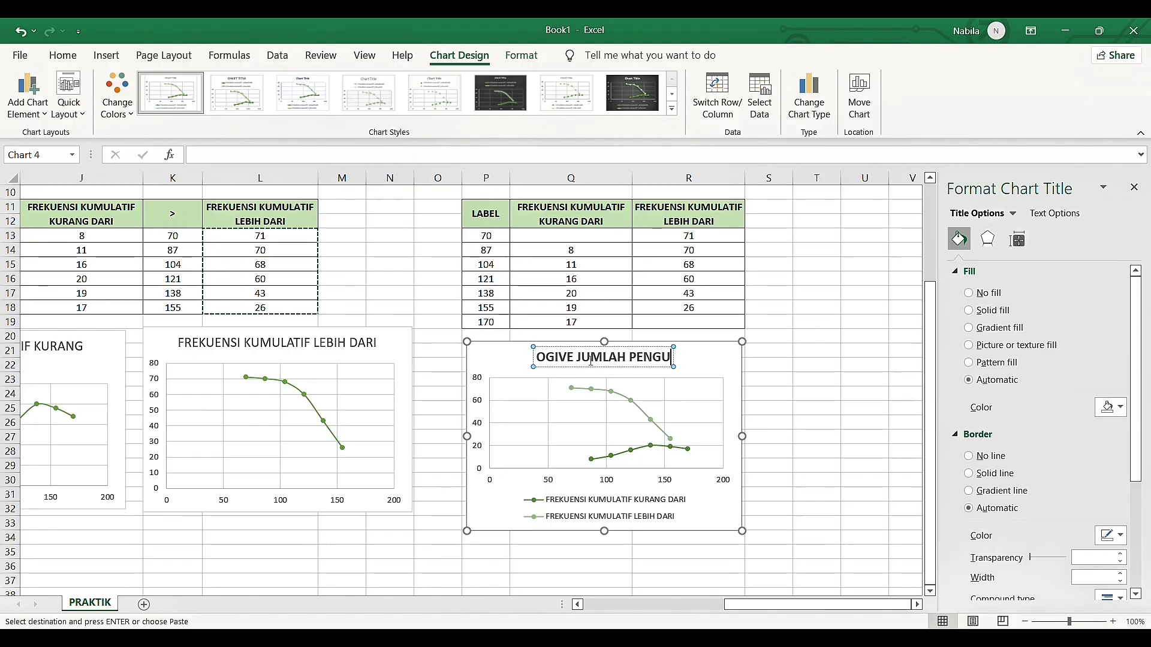
{"action": "type", "text": "NJUNG TOKO"}
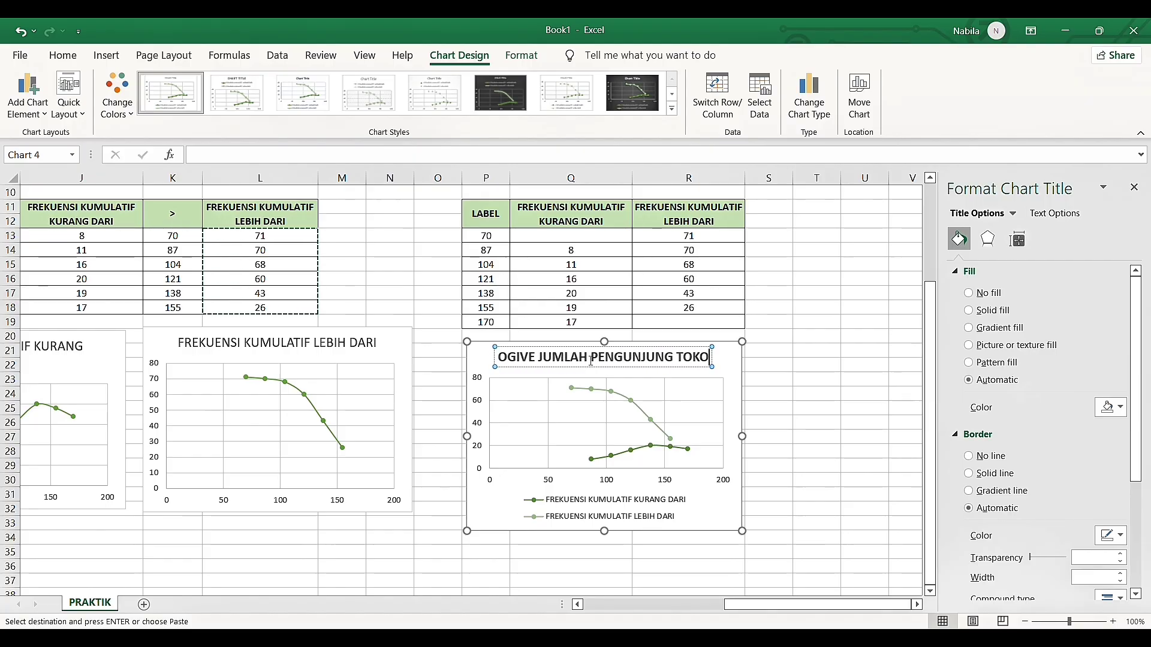
{"action": "left_click", "coordinate": [801, 410]}
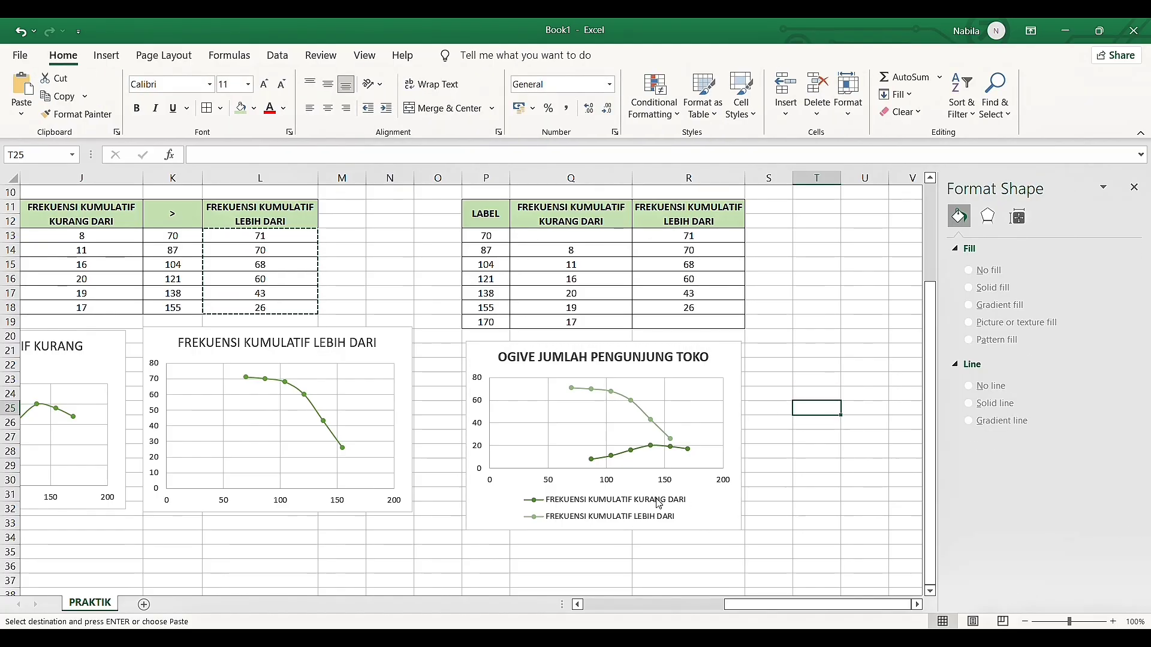
{"action": "scroll", "coordinate": [659, 504], "scroll_direction": "left", "scroll_amount": 5}
{"action": "scroll", "coordinate": [660, 501], "scroll_direction": "down", "scroll_amount": 2}
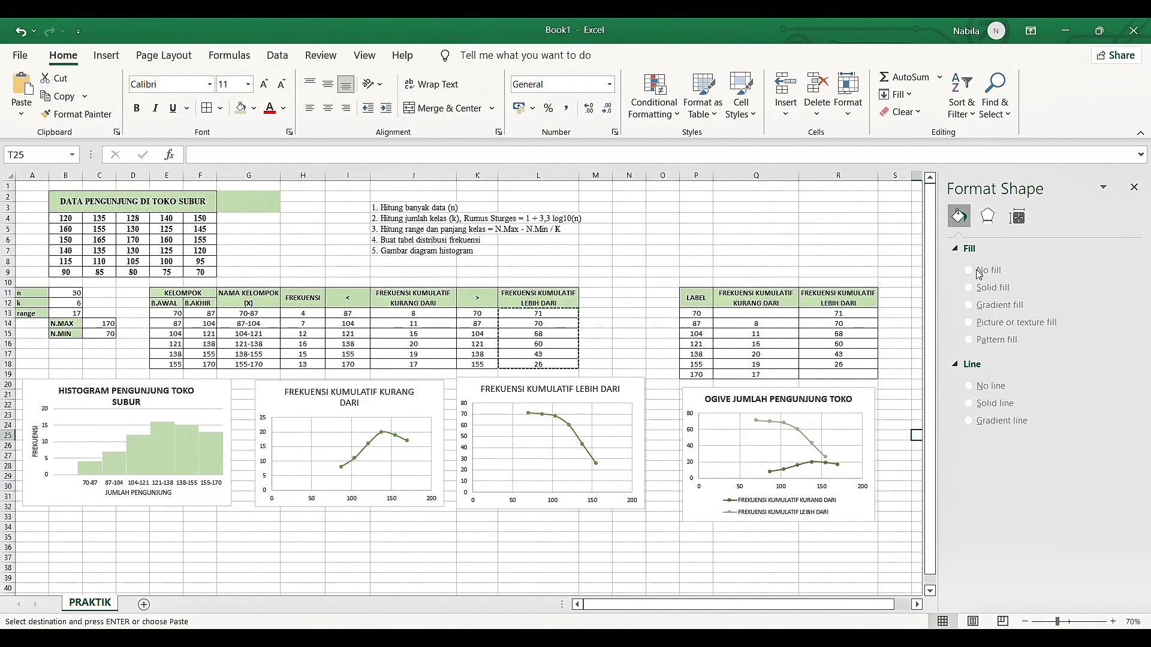
{"action": "left_click", "coordinate": [1134, 187]}
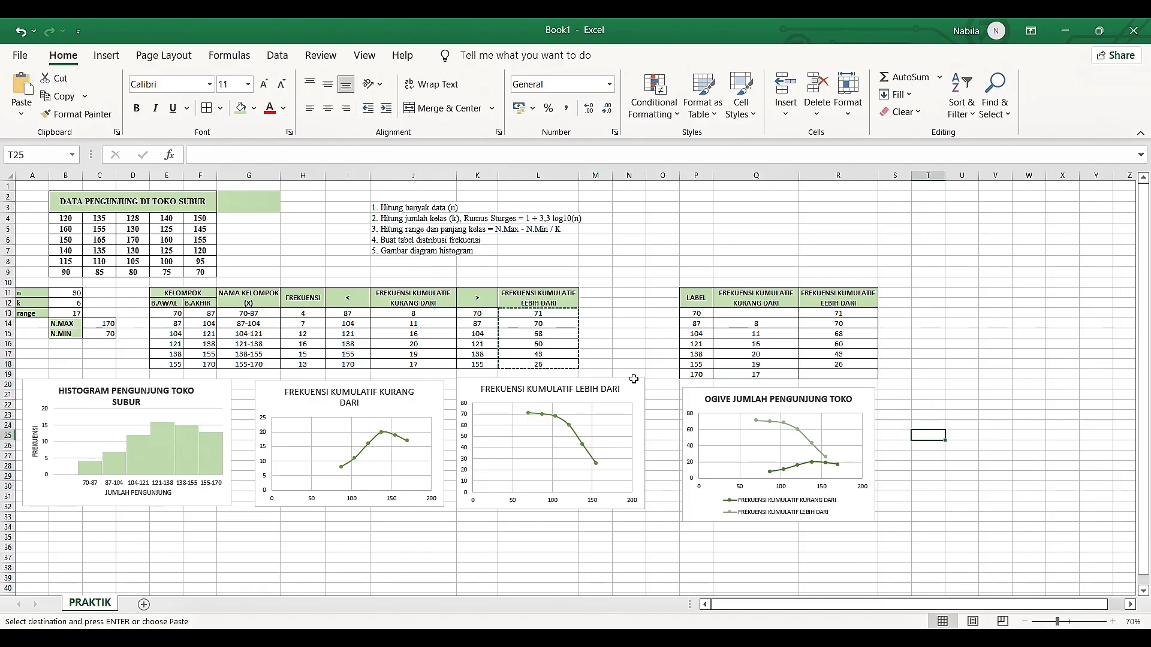
Replace the leftover green fill in cells G2 and G3 beside the data table's heading with white
{"action": "left_click", "coordinate": [629, 355]}
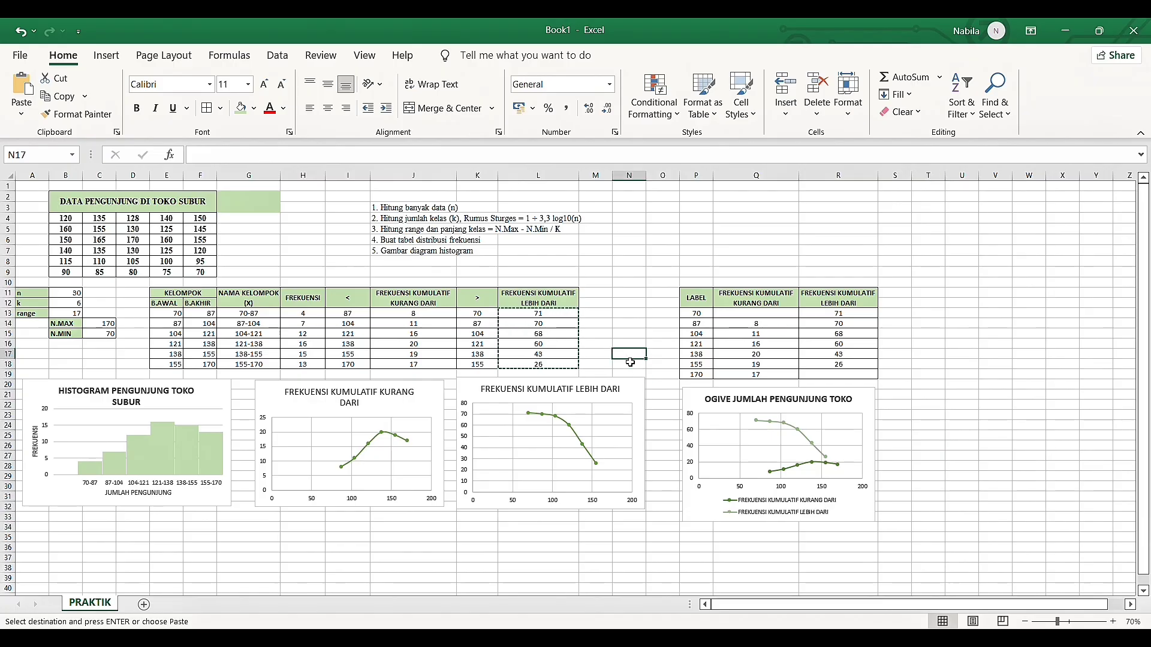
{"action": "left_click", "coordinate": [255, 213]}
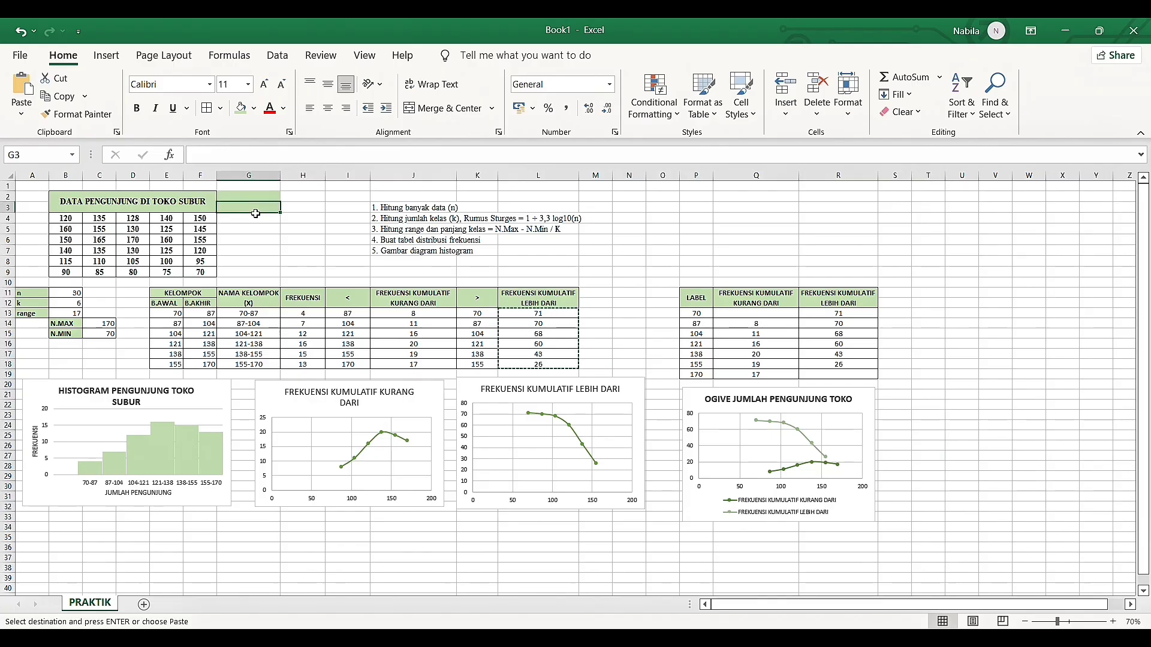
{"action": "left_click", "coordinate": [239, 148]}
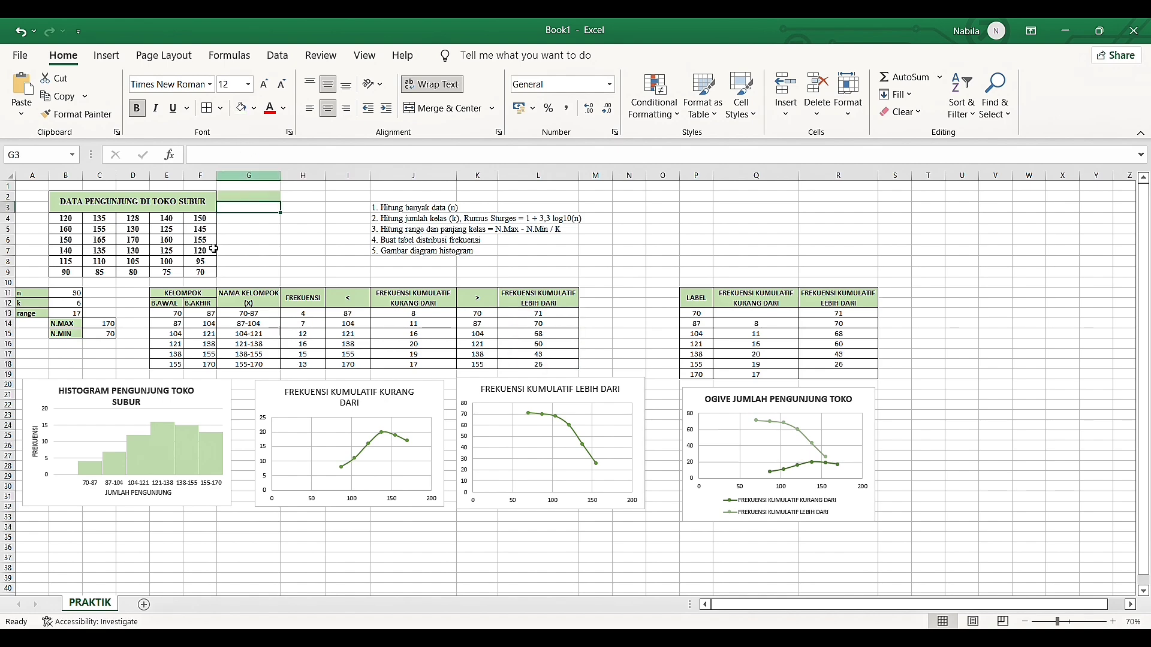
{"action": "left_click", "coordinate": [247, 199]}
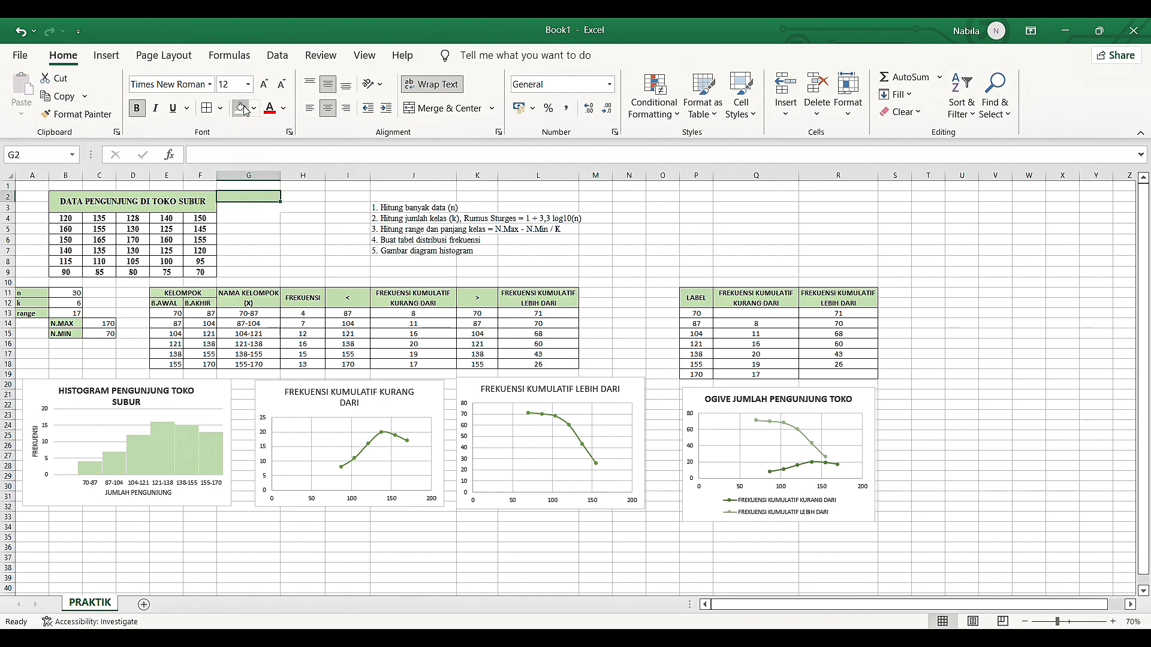
{"action": "left_click", "coordinate": [241, 110]}
{"action": "left_click", "coordinate": [255, 241]}
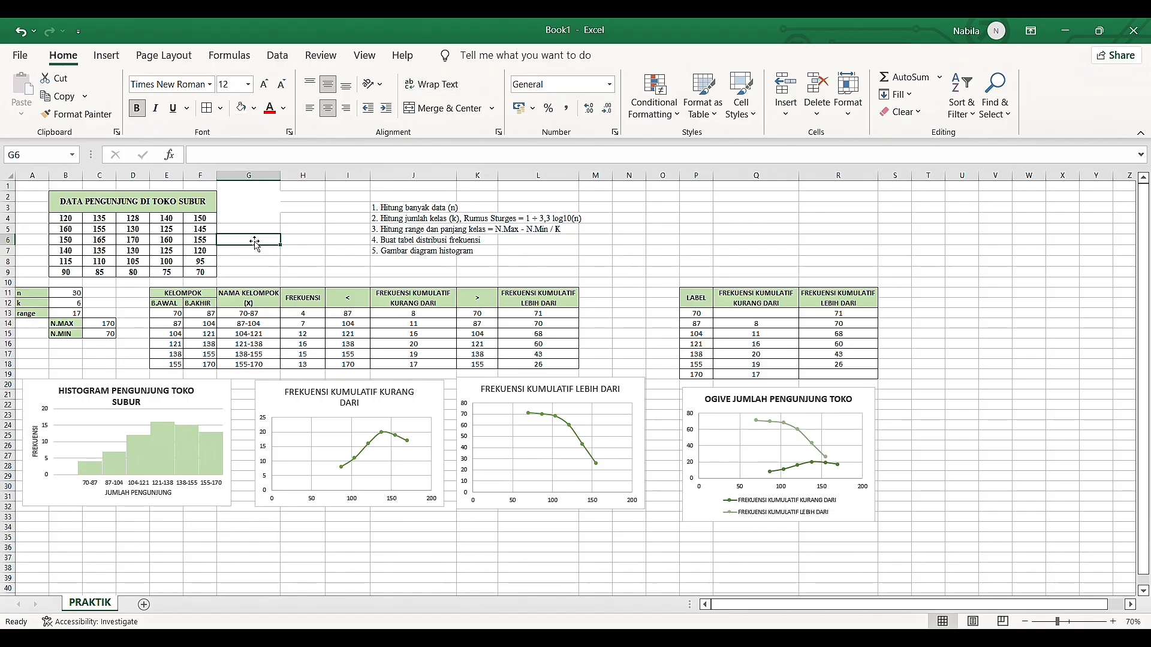
Try applying all borders to G2:G4 and remove them again
{"action": "left_click_drag", "start_coordinate": [258, 199], "coordinate": [259, 219]}
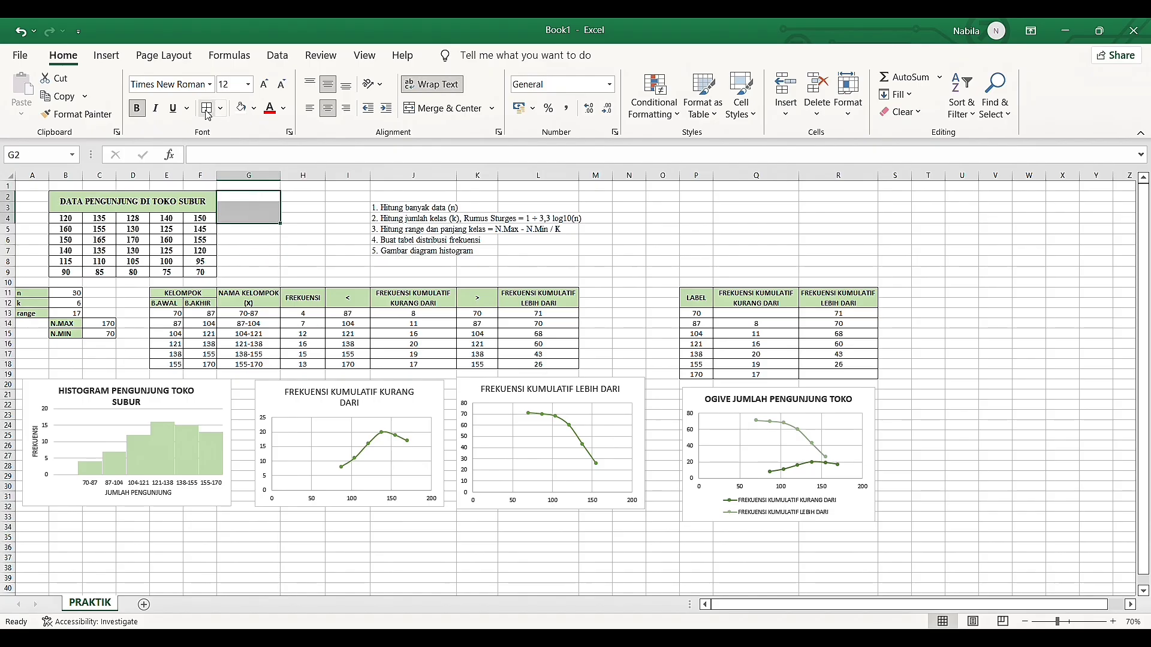
{"action": "left_click", "coordinate": [207, 109]}
{"action": "left_click", "coordinate": [341, 261]}
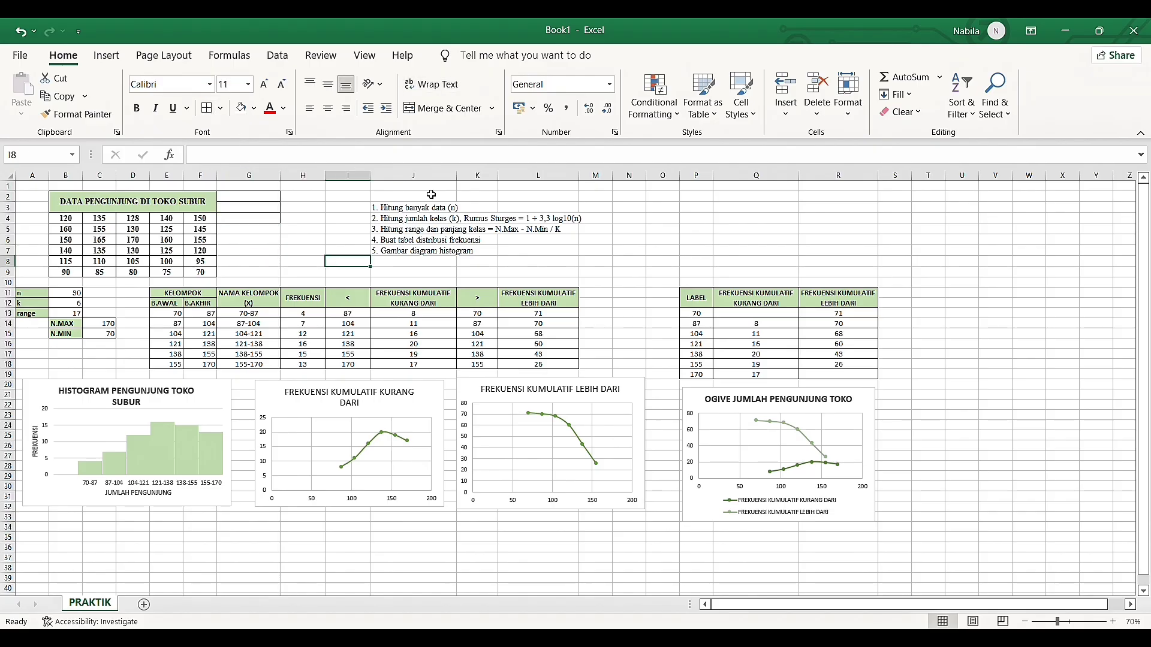
{"action": "left_click_drag", "start_coordinate": [277, 199], "coordinate": [279, 219]}
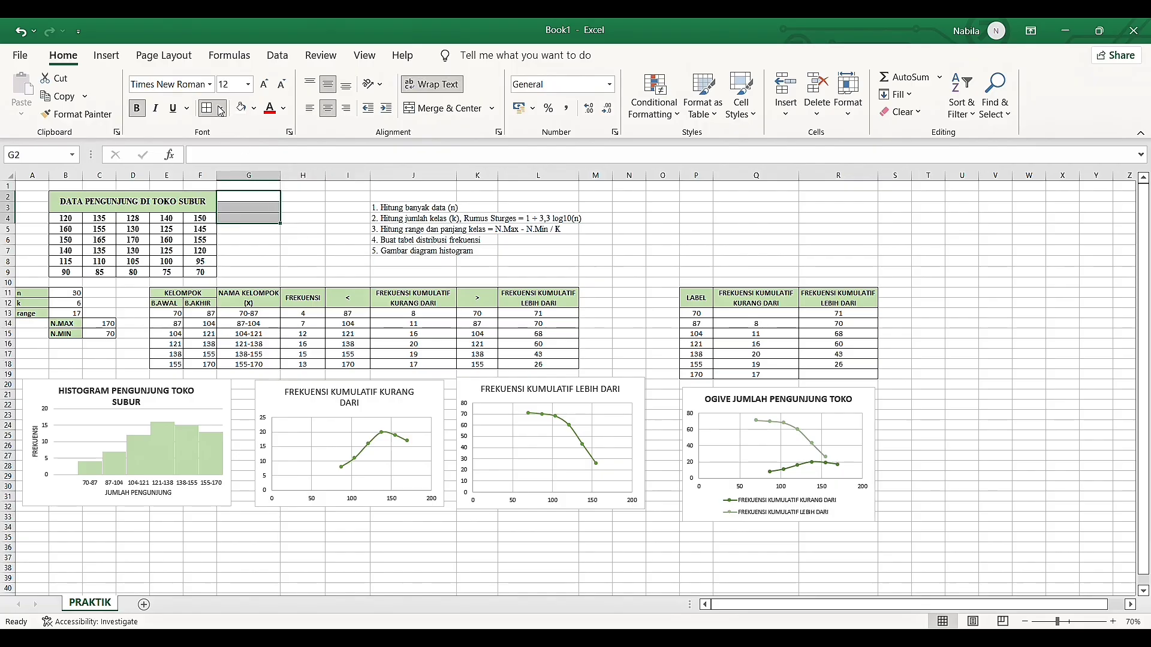
{"action": "left_click", "coordinate": [361, 390]}
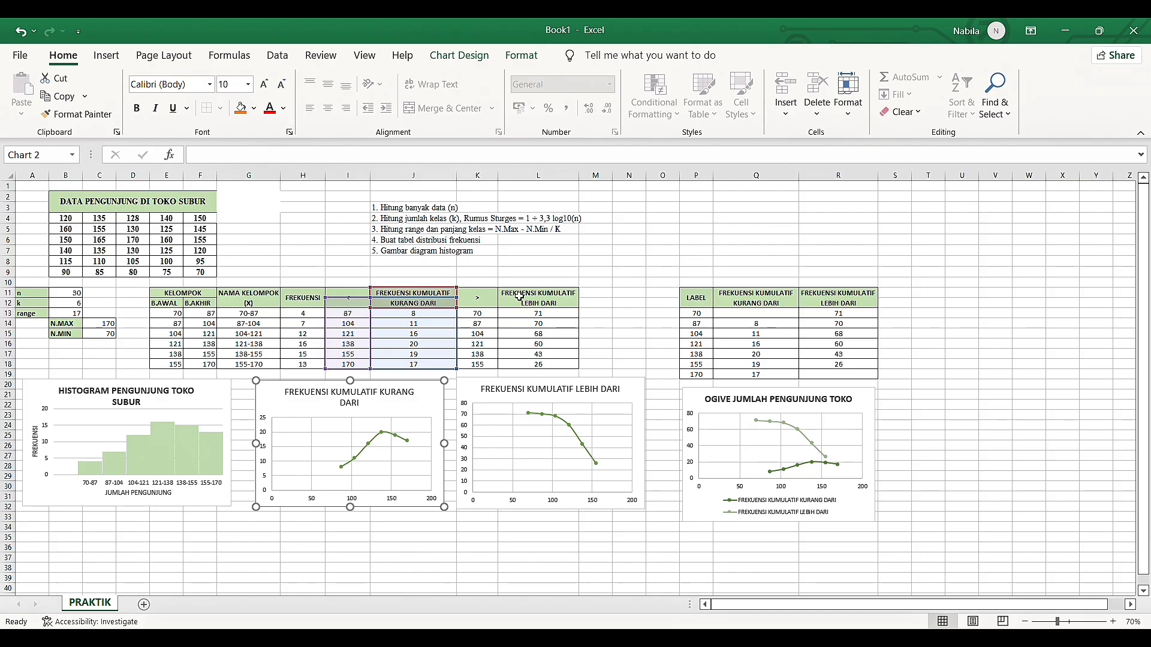
{"action": "left_click", "coordinate": [561, 274]}
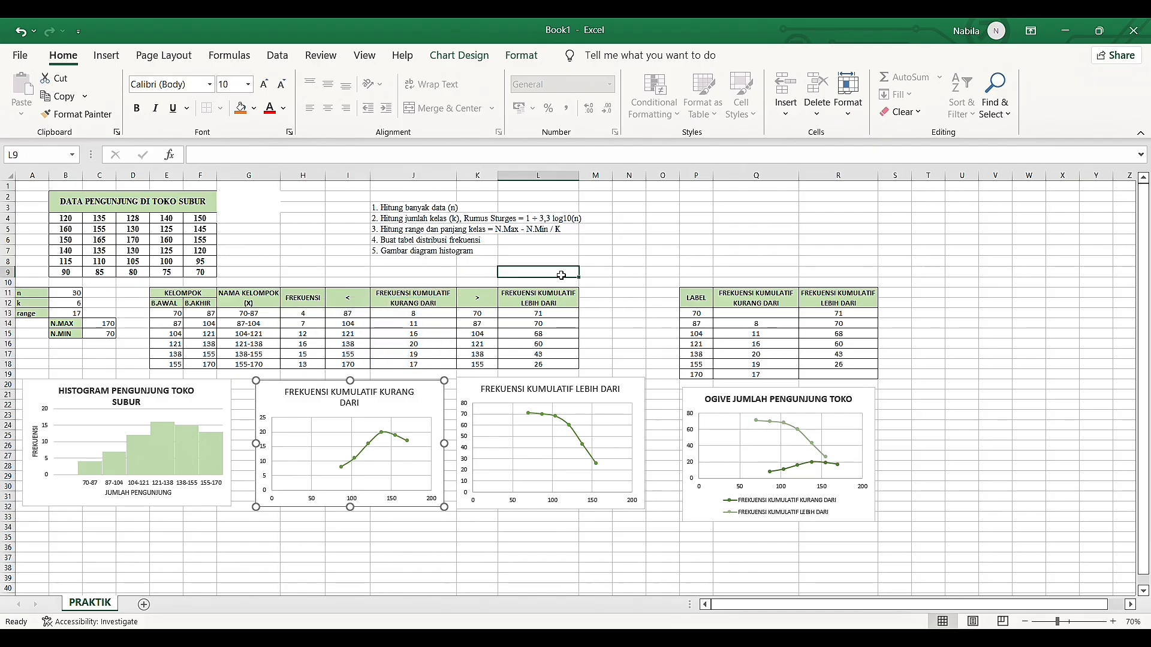
{"action": "left_click", "coordinate": [693, 262]}
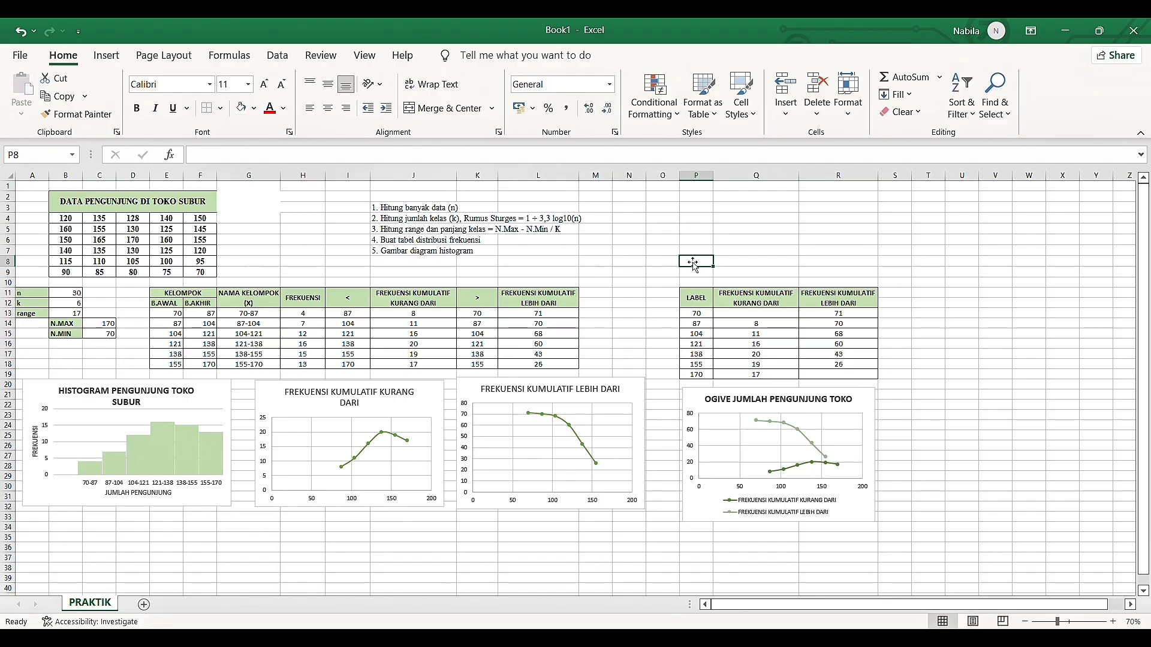
{"action": "left_click", "coordinate": [514, 266]}
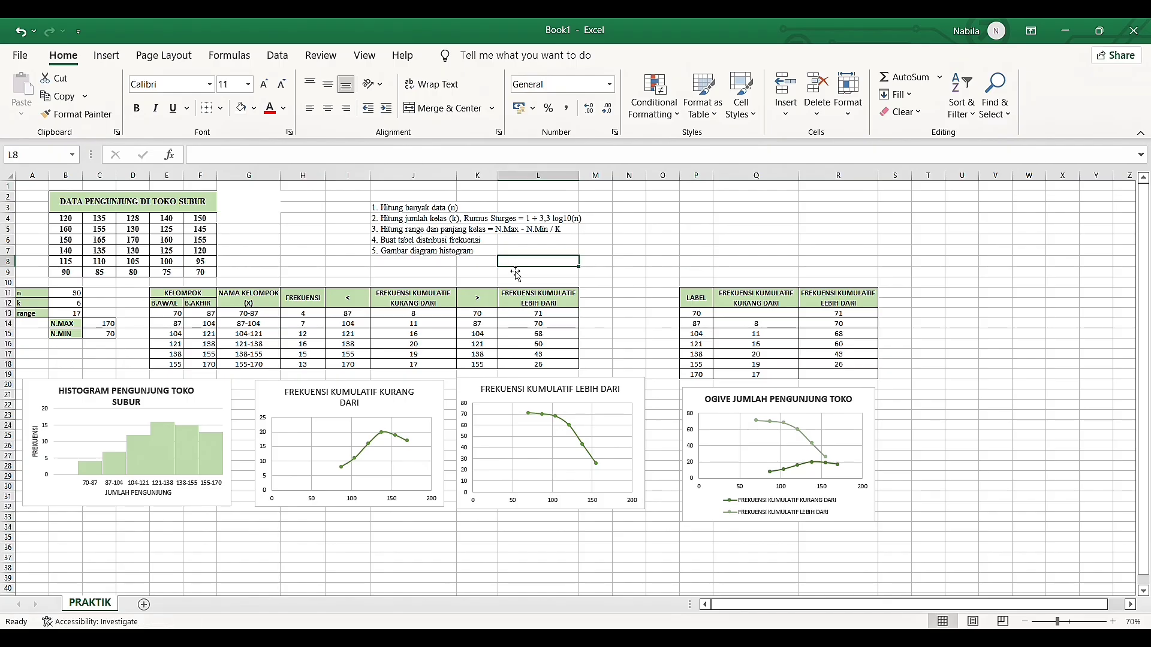
{"action": "left_click", "coordinate": [641, 255]}
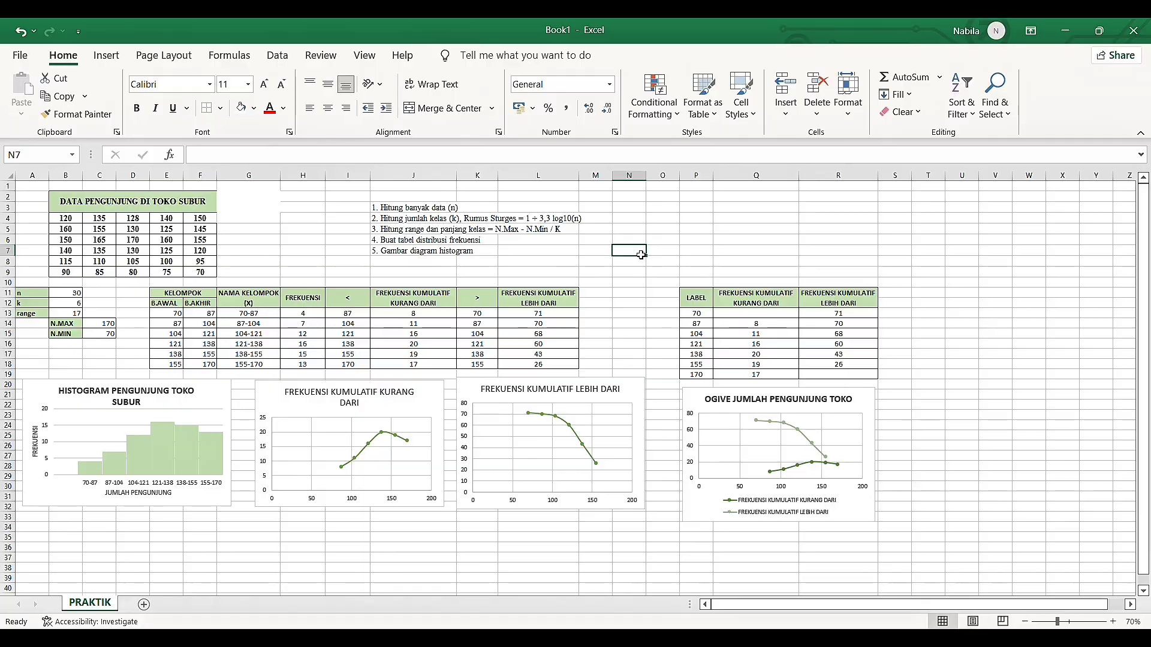